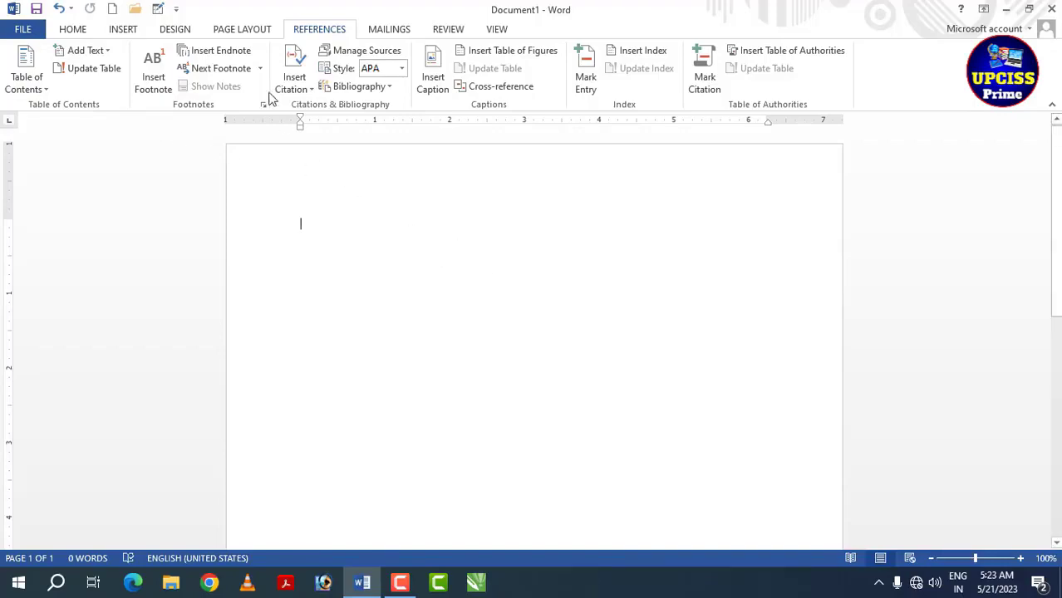
{"action": "left_click", "coordinate": [256, 30]}
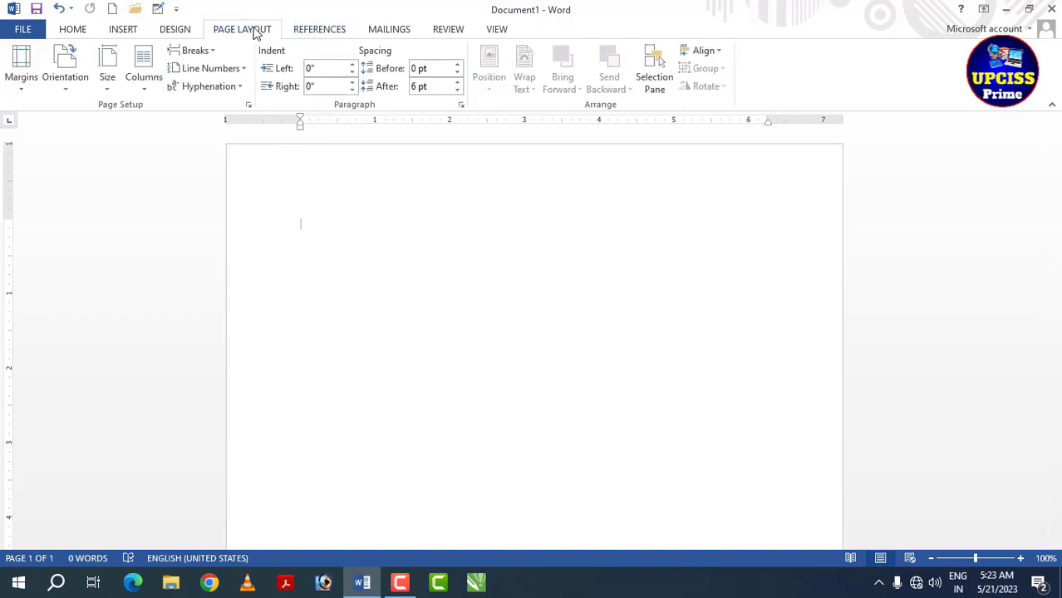
{"action": "left_click", "coordinate": [317, 32]}
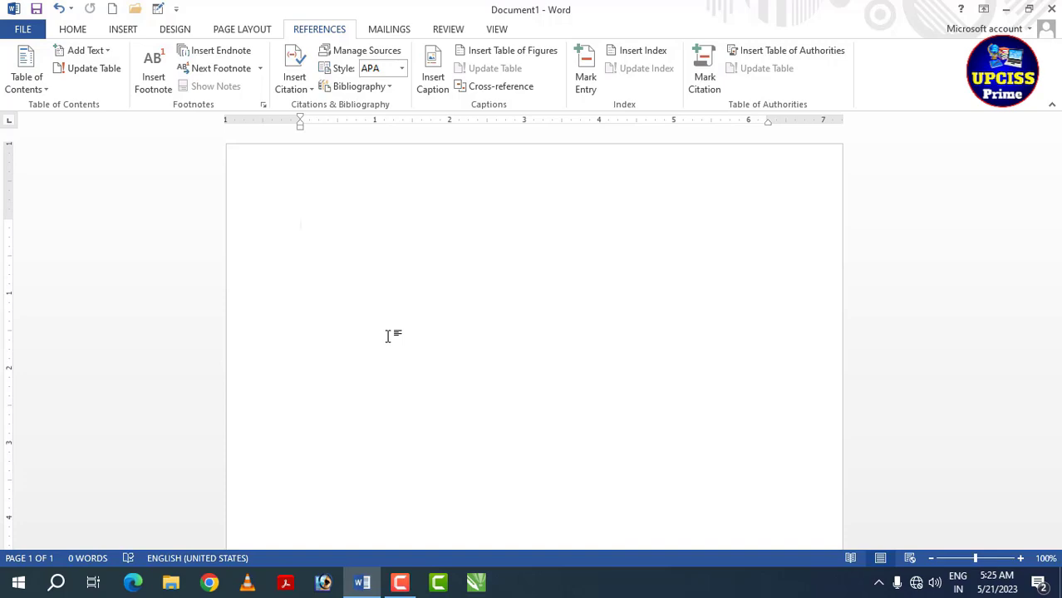
Step: Paste the copied sample text about computer fundamentals into the blank document and return to its beginning
{"action": "key", "text": "ctrl+v"}
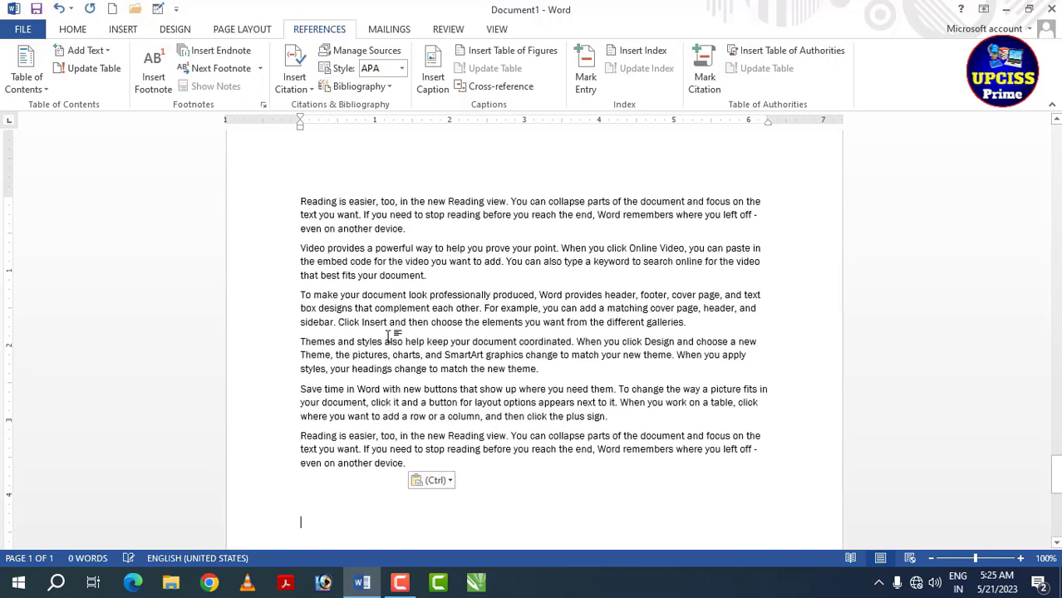
{"action": "scroll", "coordinate": [384, 293], "scroll_direction": "up", "scroll_amount": 15}
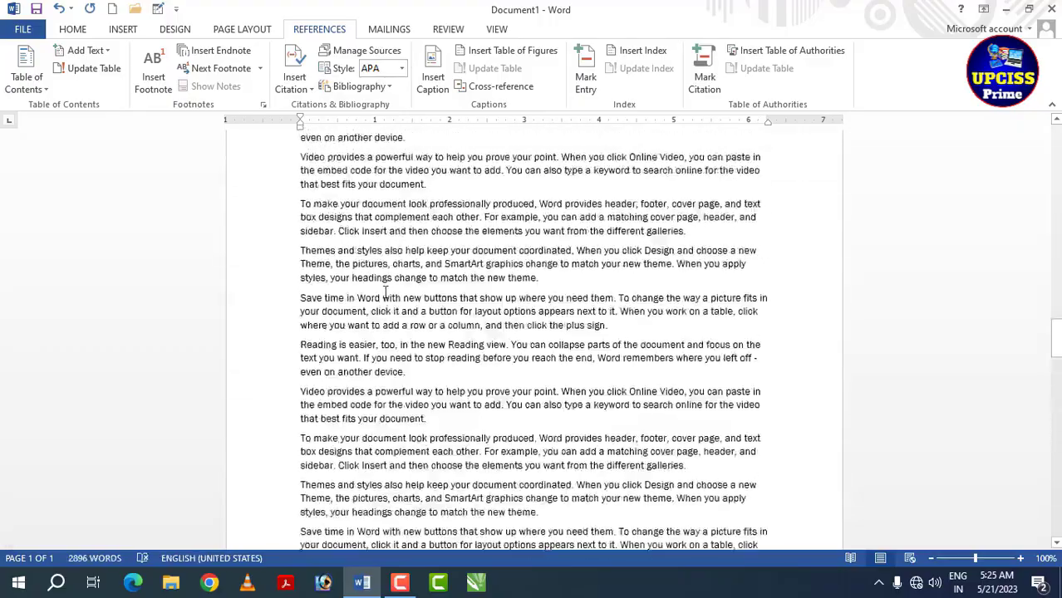
{"action": "scroll", "coordinate": [386, 291], "scroll_direction": "up", "scroll_amount": 10}
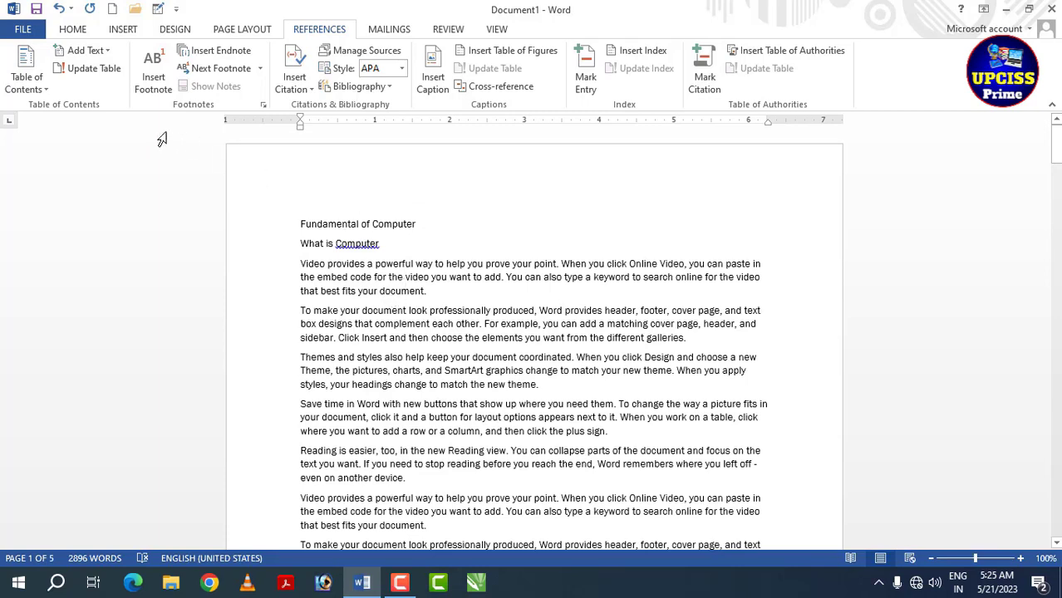
Step: Mark the line "Fundamental of Computer" as a Level 1 entry for the table of contents
{"action": "left_click", "coordinate": [455, 227]}
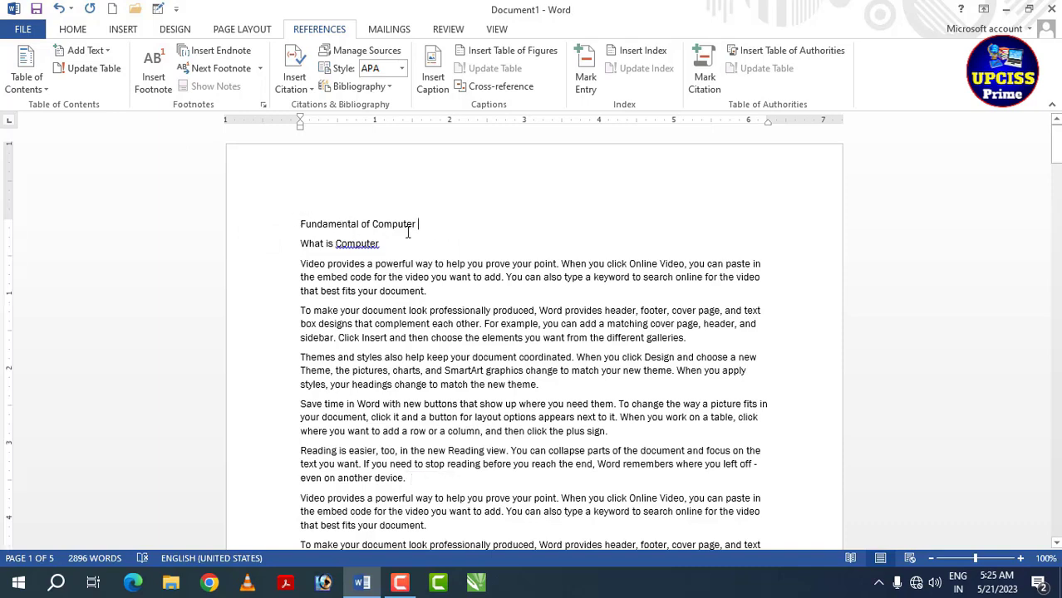
{"action": "left_click_drag", "start_coordinate": [427, 228], "coordinate": [247, 217]}
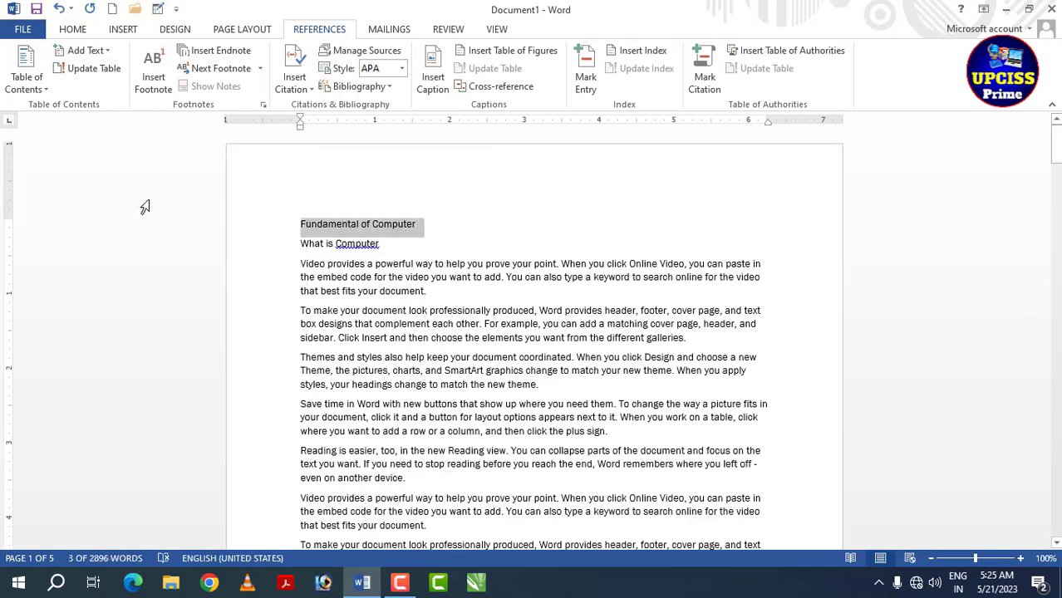
{"action": "left_click", "coordinate": [108, 49]}
{"action": "left_click", "coordinate": [88, 89]}
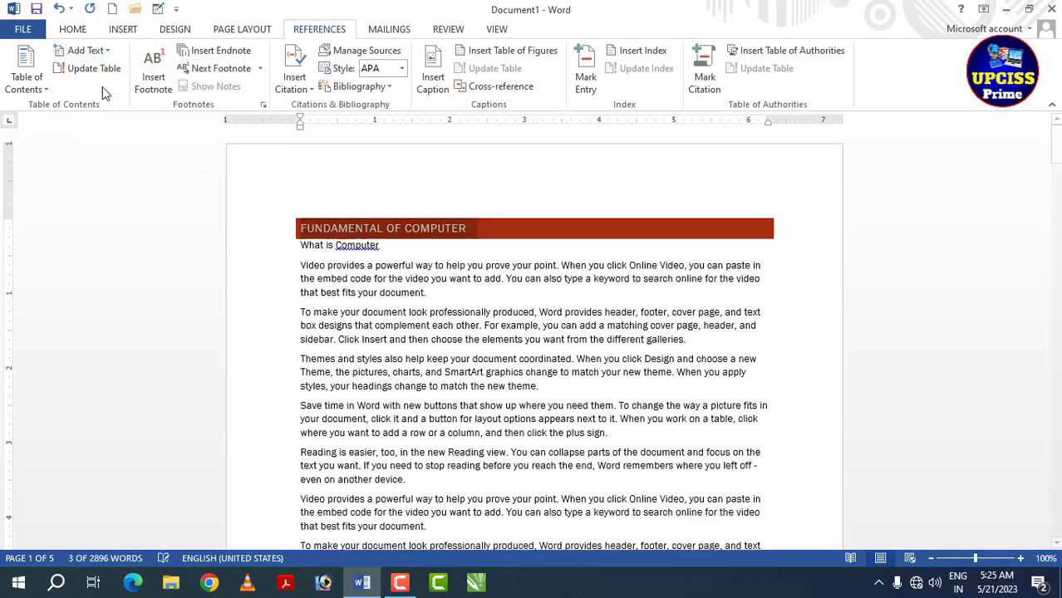
{"action": "left_click", "coordinate": [397, 312]}
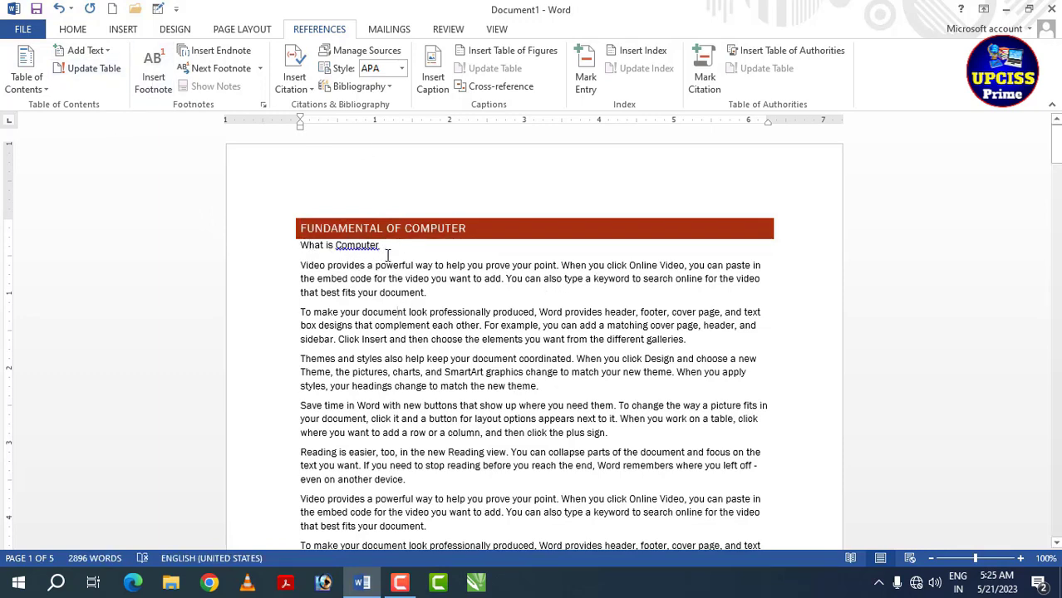
Step: Mark the line "What is Computer" as a Level 2 entry for the table of contents
{"action": "left_click_drag", "start_coordinate": [409, 251], "coordinate": [296, 247]}
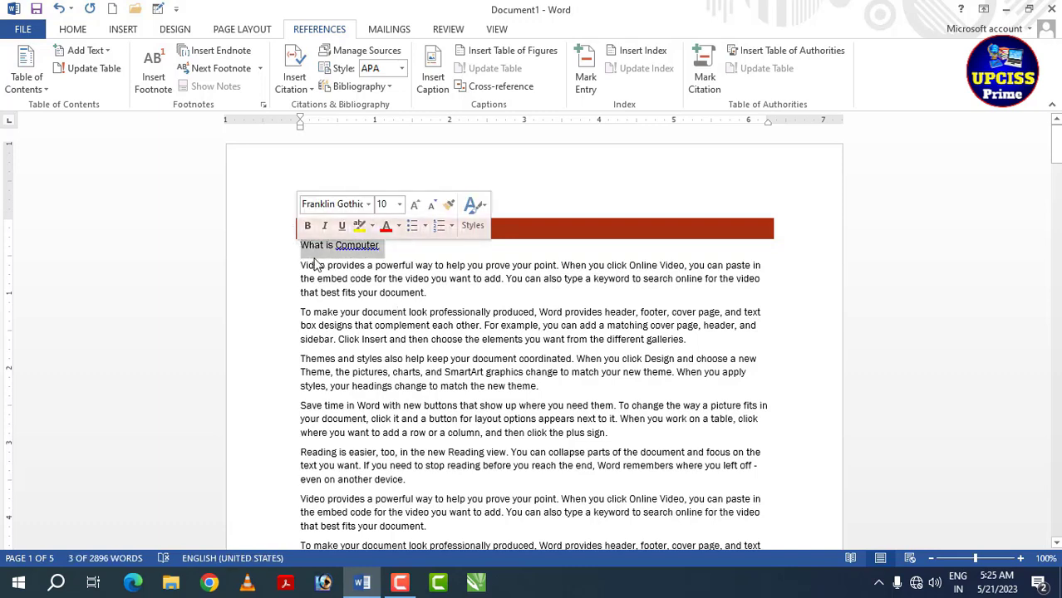
{"action": "left_click", "coordinate": [399, 265]}
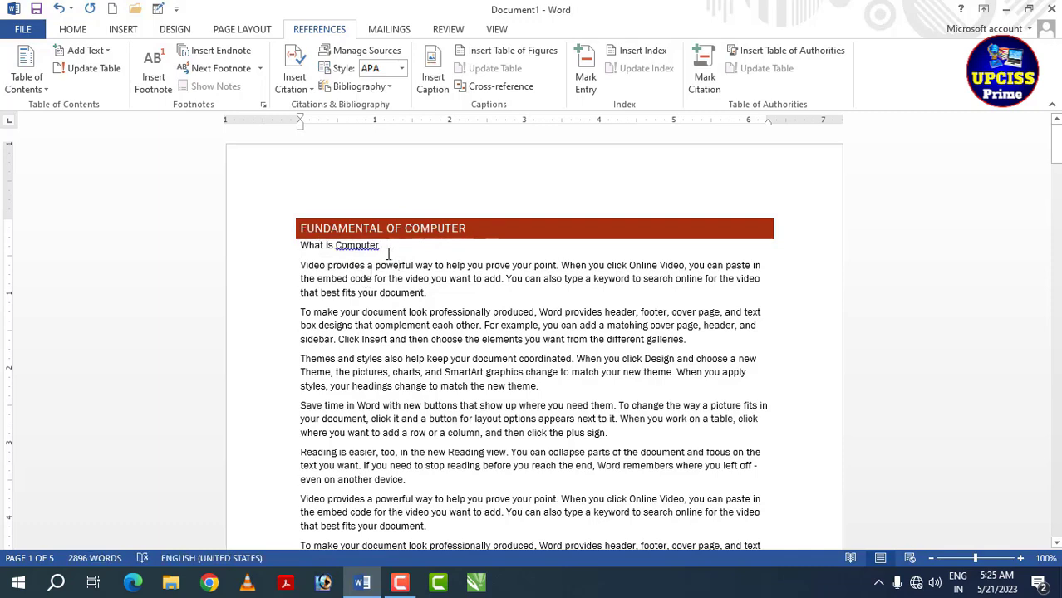
{"action": "left_click_drag", "start_coordinate": [389, 249], "coordinate": [297, 246]}
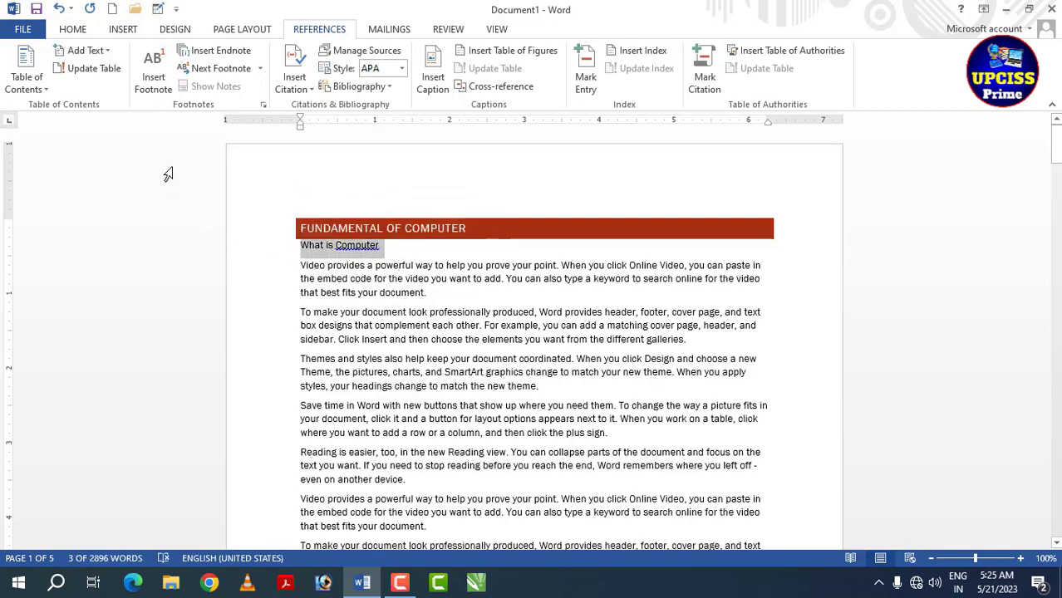
{"action": "left_click", "coordinate": [89, 50]}
{"action": "left_click", "coordinate": [111, 103]}
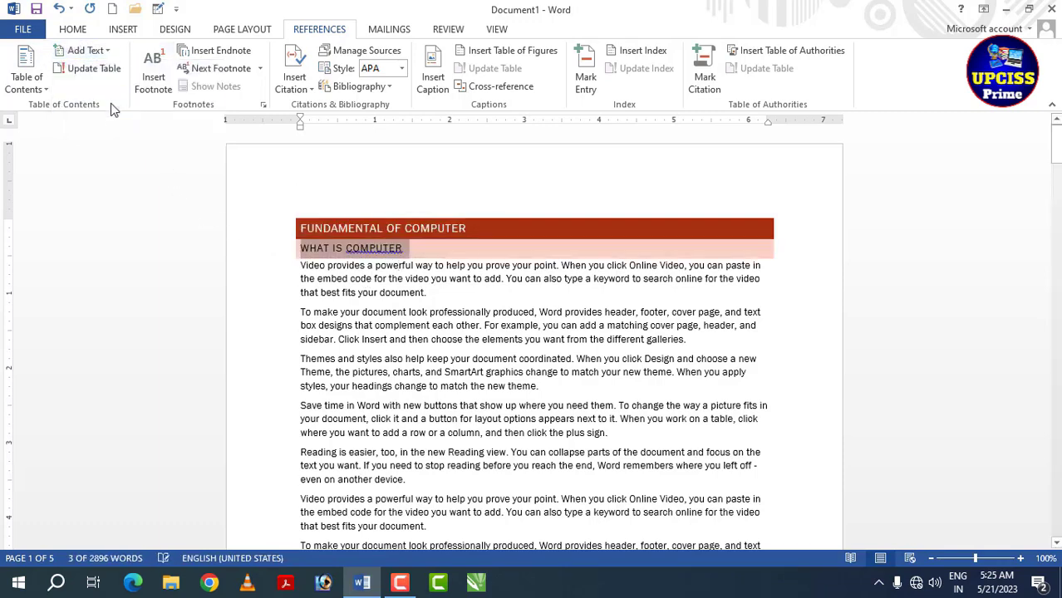
{"action": "left_click", "coordinate": [370, 323]}
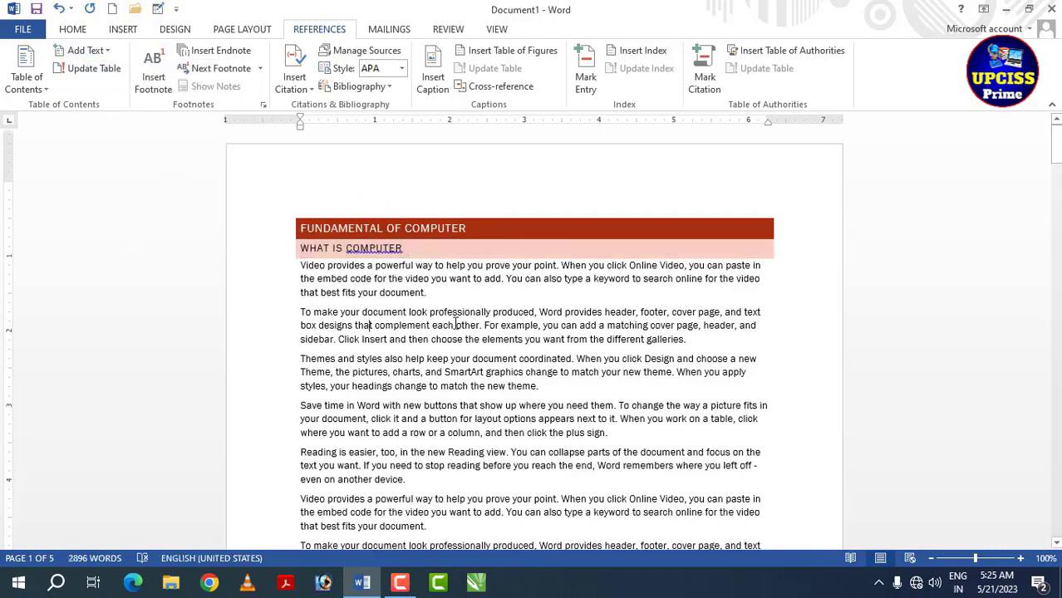
Step: Mark the line "Classification of Computer" as a Level 1 entry for the table of contents
{"action": "scroll", "coordinate": [456, 323], "scroll_direction": "down", "scroll_amount": 5}
{"action": "scroll", "coordinate": [455, 323], "scroll_direction": "up", "scroll_amount": 5}
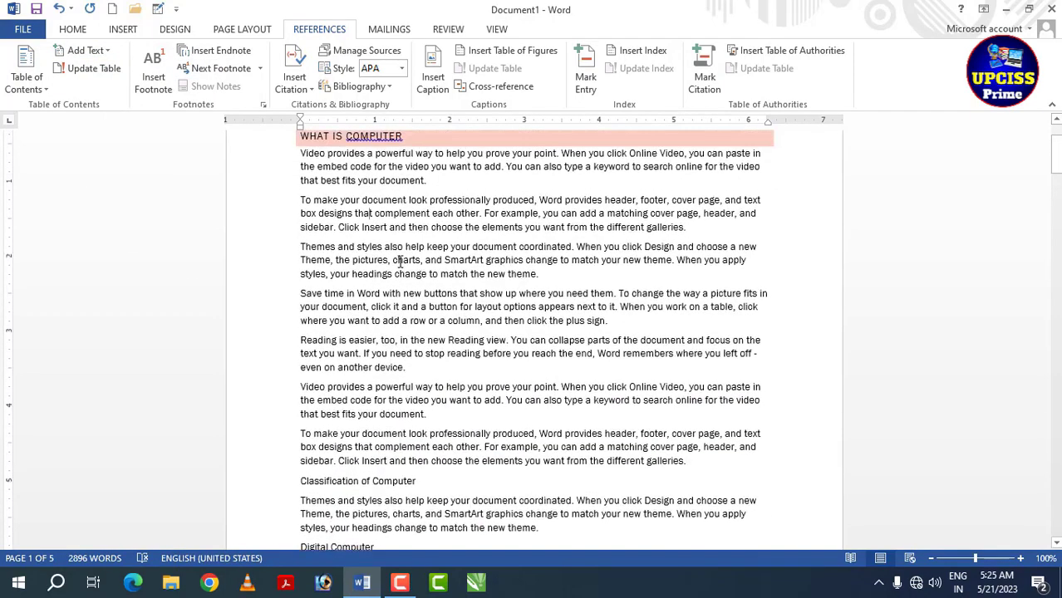
{"action": "scroll", "coordinate": [400, 262], "scroll_direction": "down", "scroll_amount": 5}
{"action": "left_click_drag", "start_coordinate": [404, 370], "coordinate": [300, 369]}
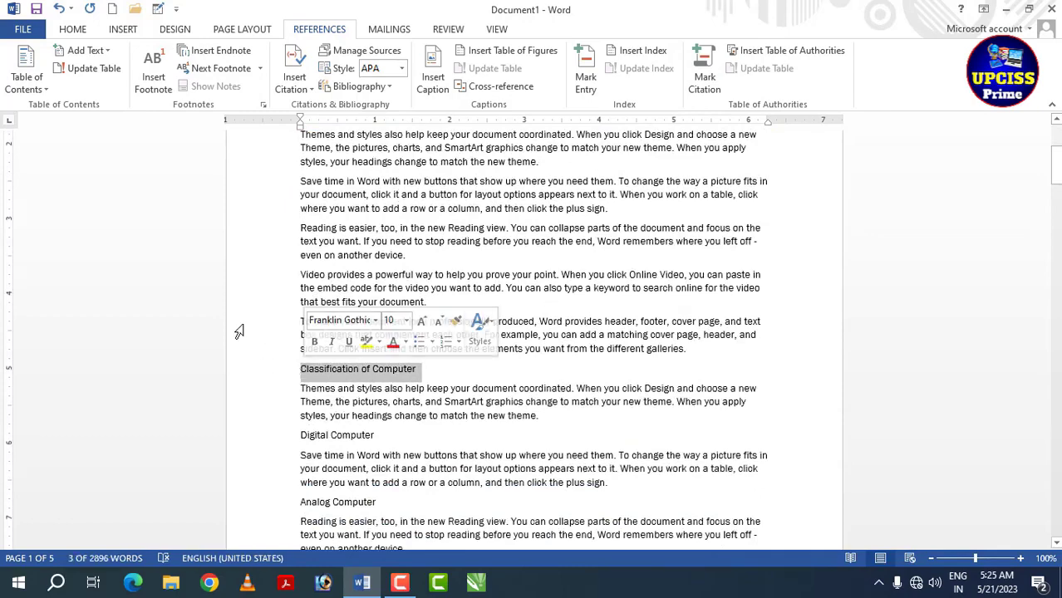
{"action": "left_click", "coordinate": [83, 50]}
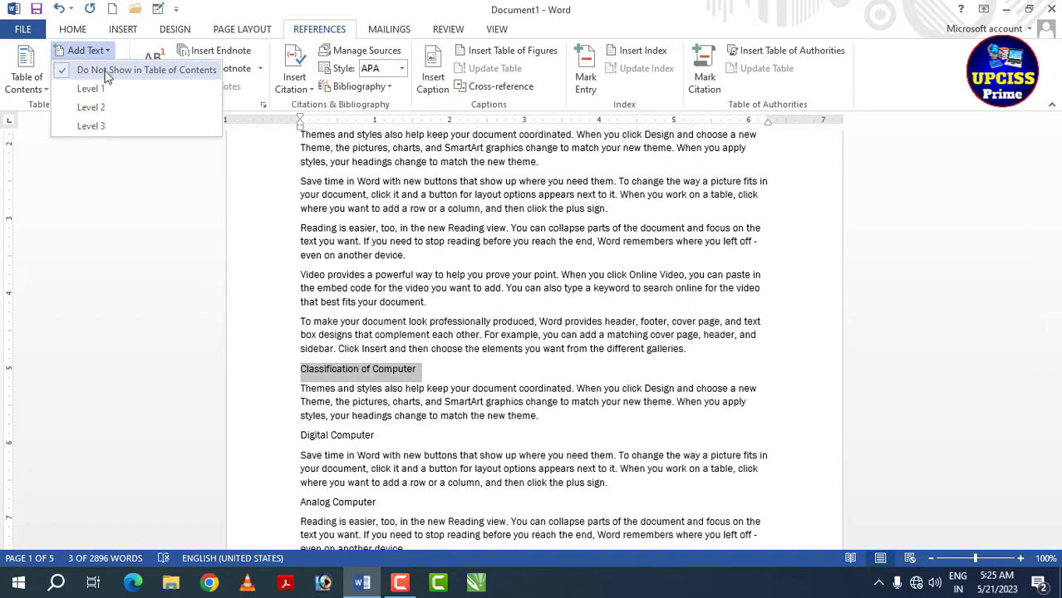
{"action": "left_click", "coordinate": [107, 94]}
Step: Mark the line "Digital Computer" as a Level 2 entry for the table of contents
{"action": "scroll", "coordinate": [433, 344], "scroll_direction": "down", "scroll_amount": 2}
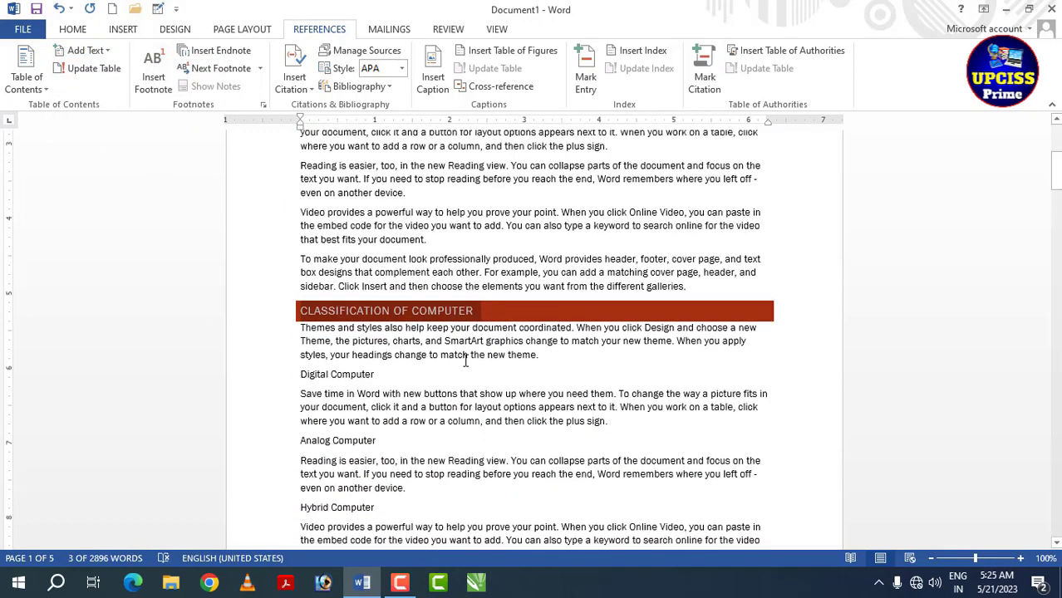
{"action": "scroll", "coordinate": [433, 344], "scroll_direction": "down", "scroll_amount": 2}
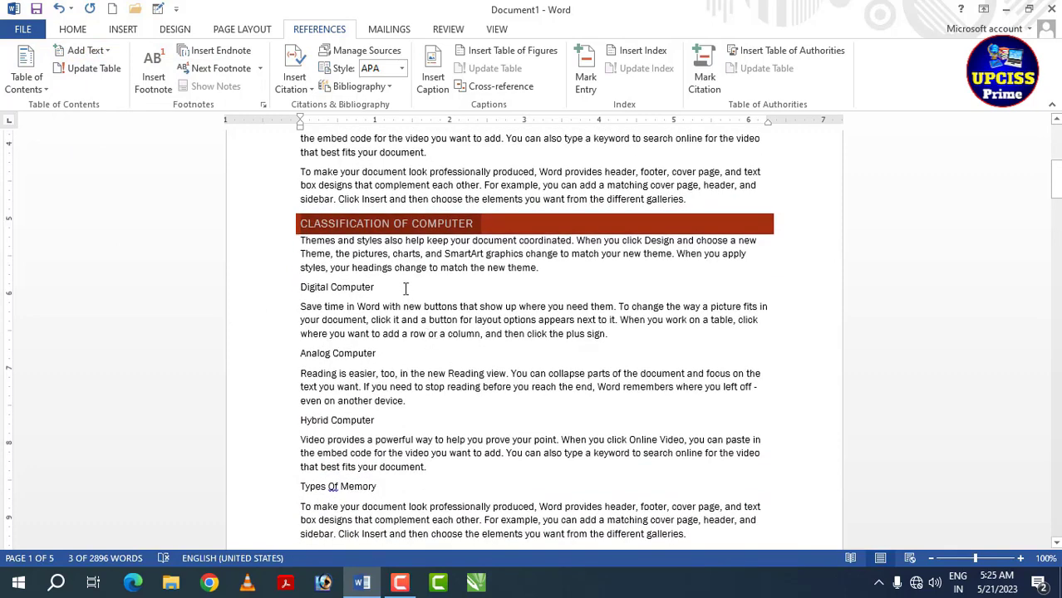
{"action": "left_click_drag", "start_coordinate": [380, 288], "coordinate": [305, 285]}
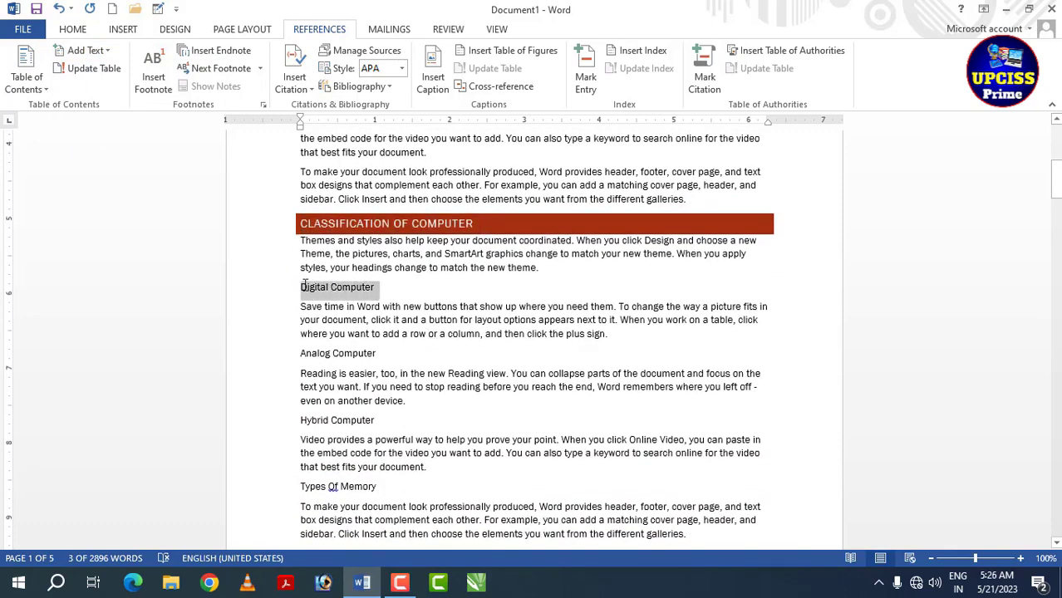
{"action": "left_click", "coordinate": [328, 286]}
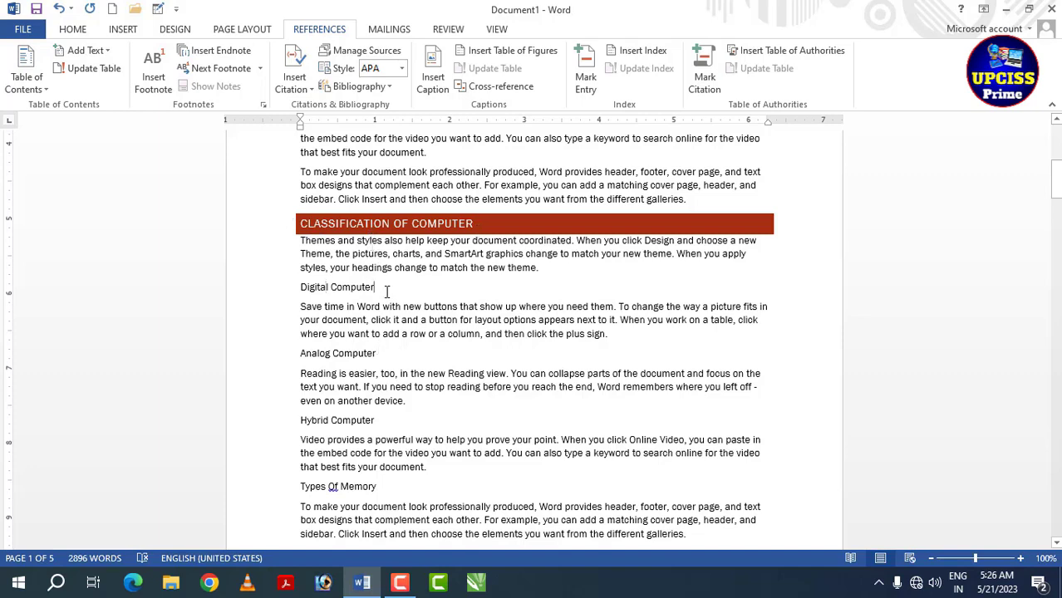
{"action": "left_click_drag", "start_coordinate": [386, 292], "coordinate": [297, 288]}
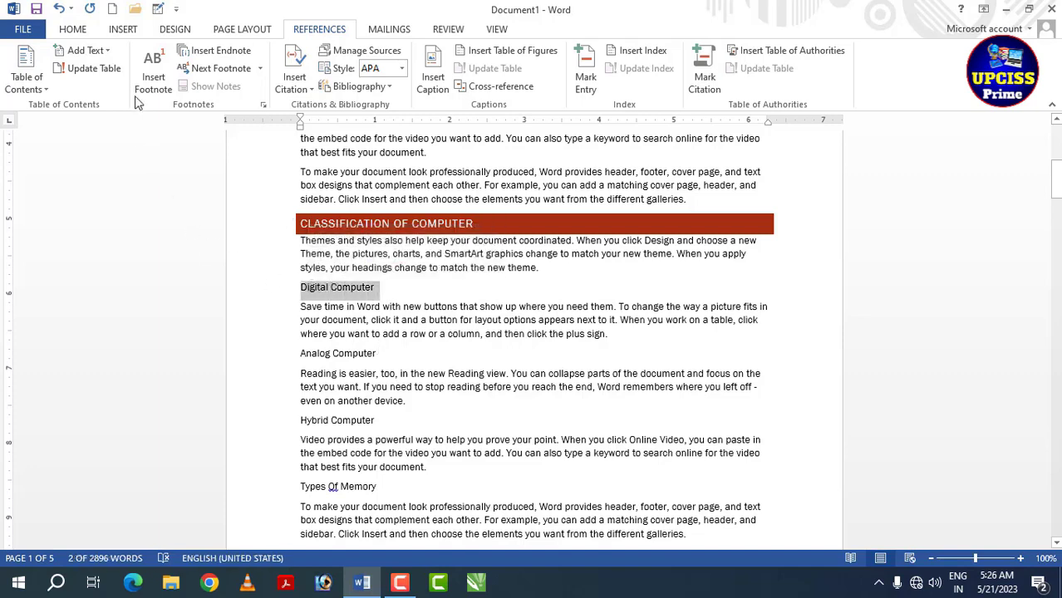
{"action": "left_click", "coordinate": [86, 51]}
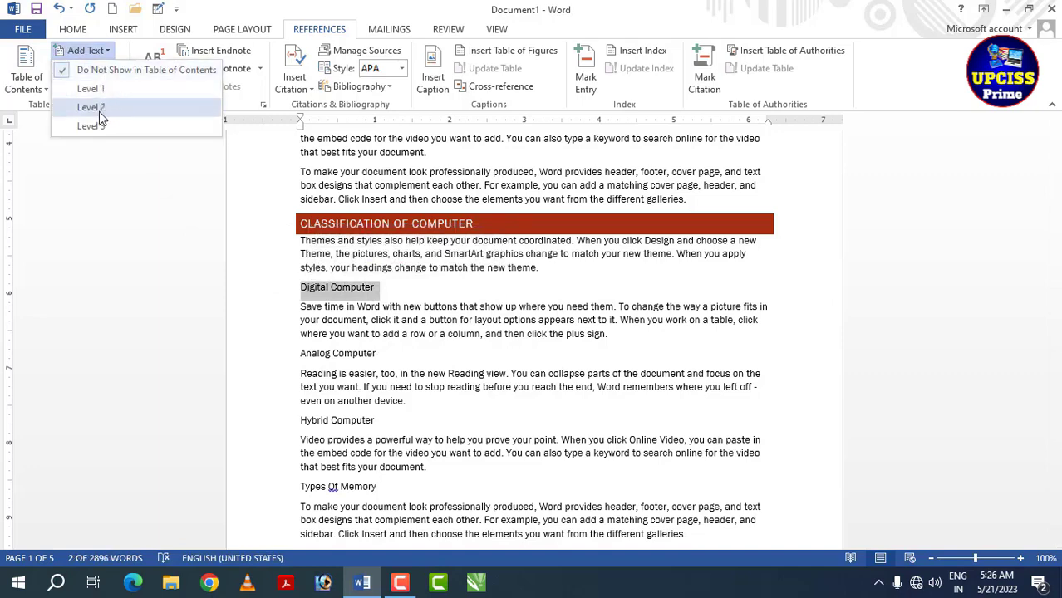
{"action": "left_click", "coordinate": [99, 111]}
Step: Mark the lines "Analog Computer" and "Hybrid Computer" as Level 2 entries for the table of contents
{"action": "left_click_drag", "start_coordinate": [396, 354], "coordinate": [305, 350]}
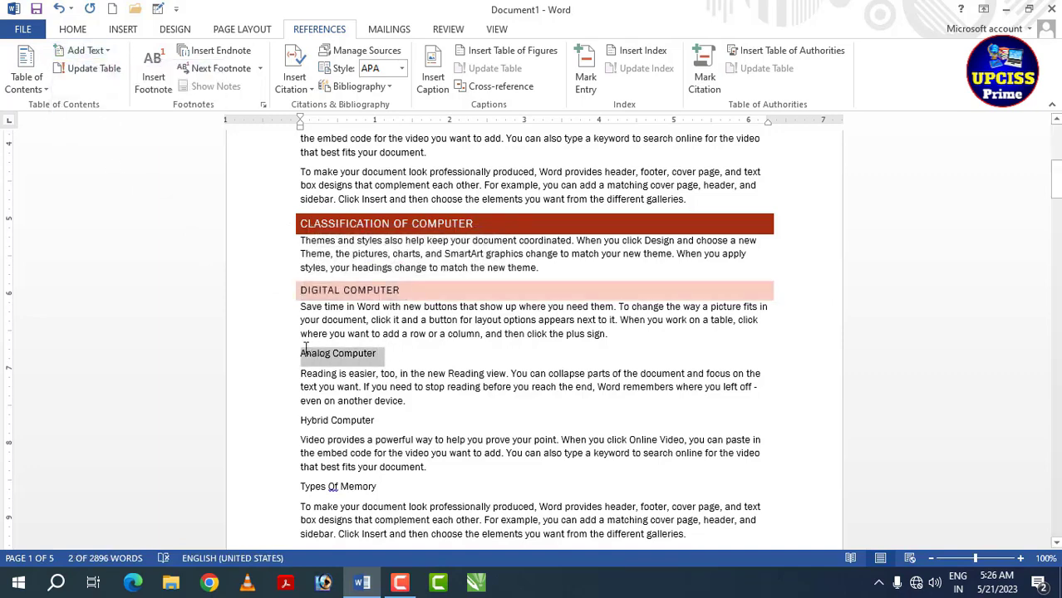
{"action": "left_click", "coordinate": [85, 51]}
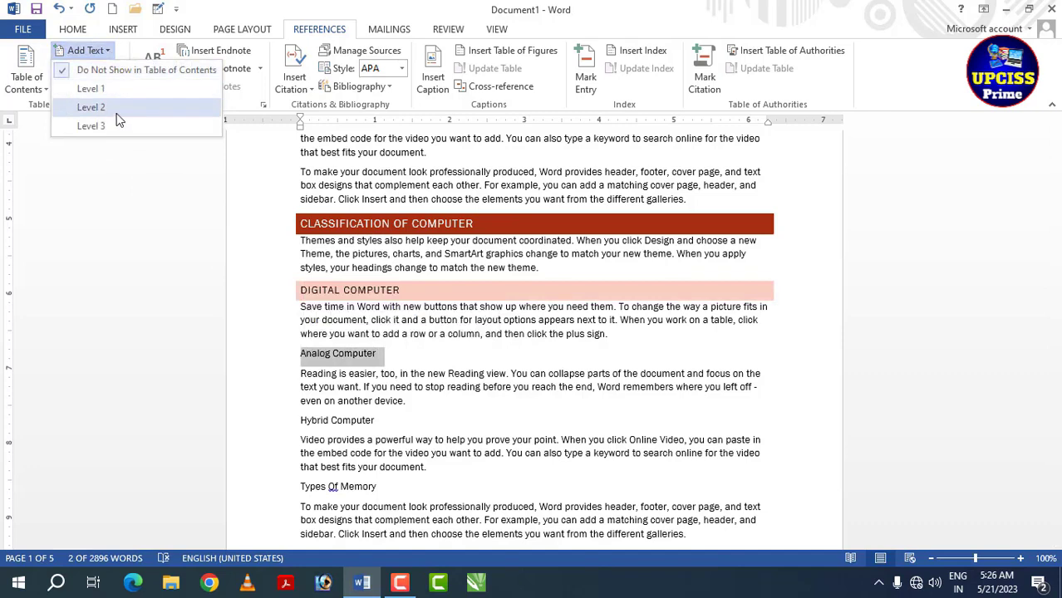
{"action": "left_click", "coordinate": [99, 108]}
{"action": "left_click_drag", "start_coordinate": [389, 424], "coordinate": [300, 414]}
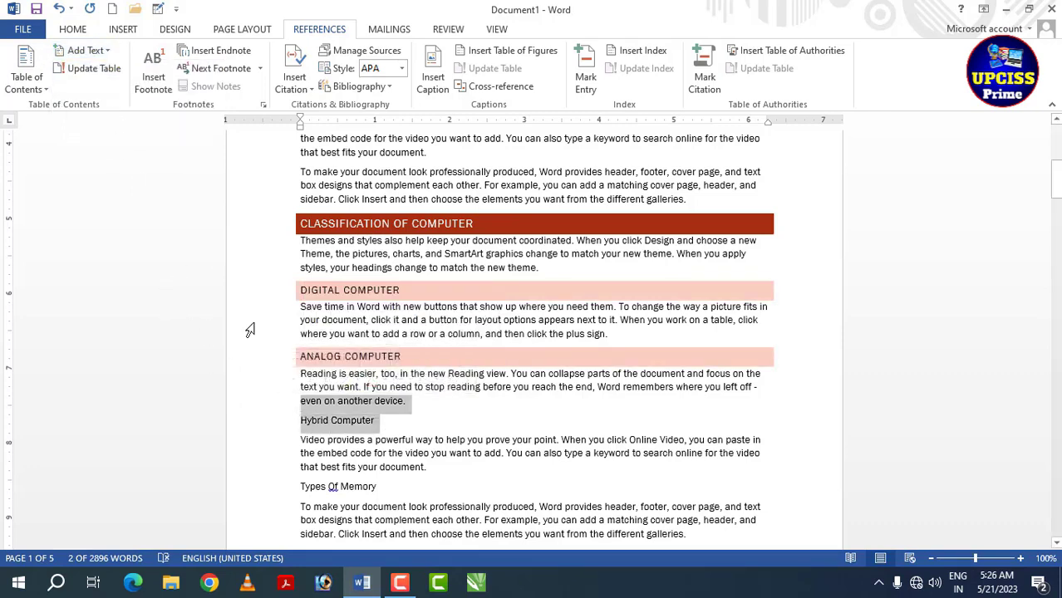
{"action": "left_click", "coordinate": [444, 470]}
{"action": "left_click_drag", "start_coordinate": [386, 424], "coordinate": [301, 416]}
{"action": "left_click", "coordinate": [85, 51]}
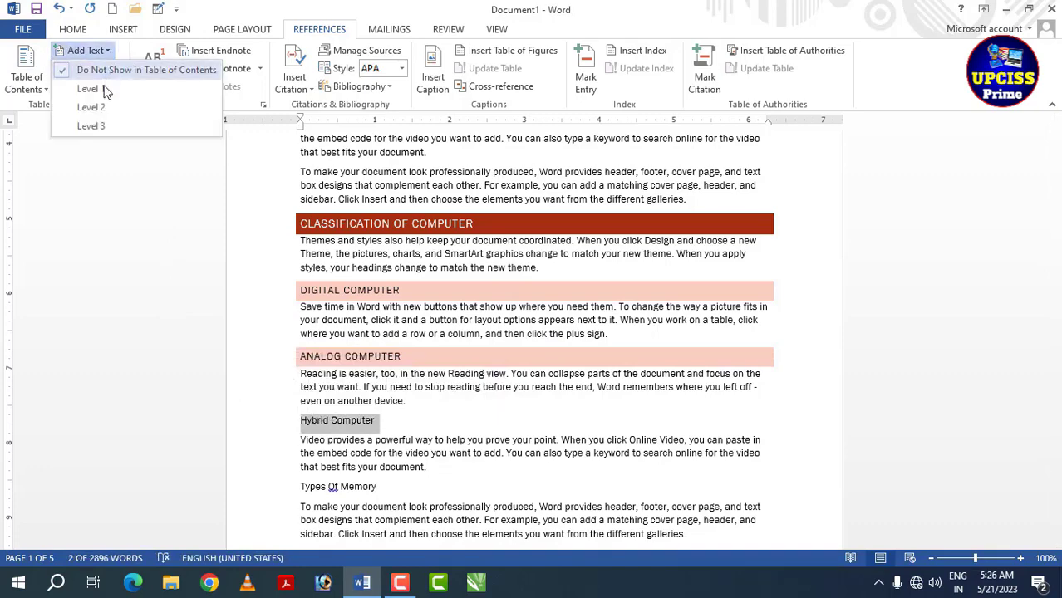
{"action": "left_click", "coordinate": [106, 110]}
Step: Mark the line "Types Of Memory" as a Level 1 entry for the table of contents
{"action": "scroll", "coordinate": [387, 326], "scroll_direction": "down", "scroll_amount": 5}
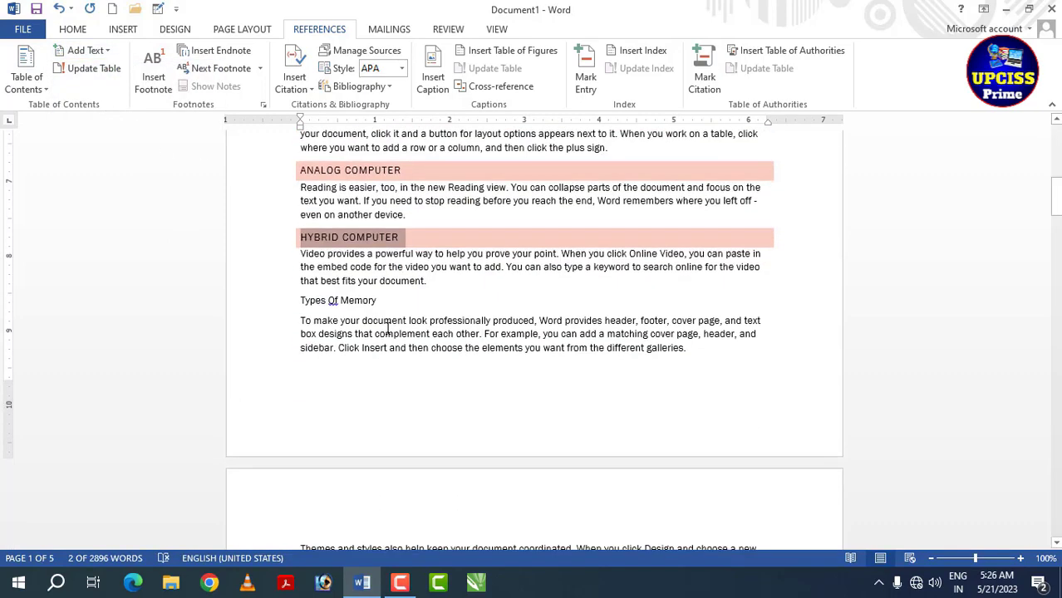
{"action": "left_click_drag", "start_coordinate": [398, 230], "coordinate": [300, 226]}
{"action": "left_click", "coordinate": [87, 50]}
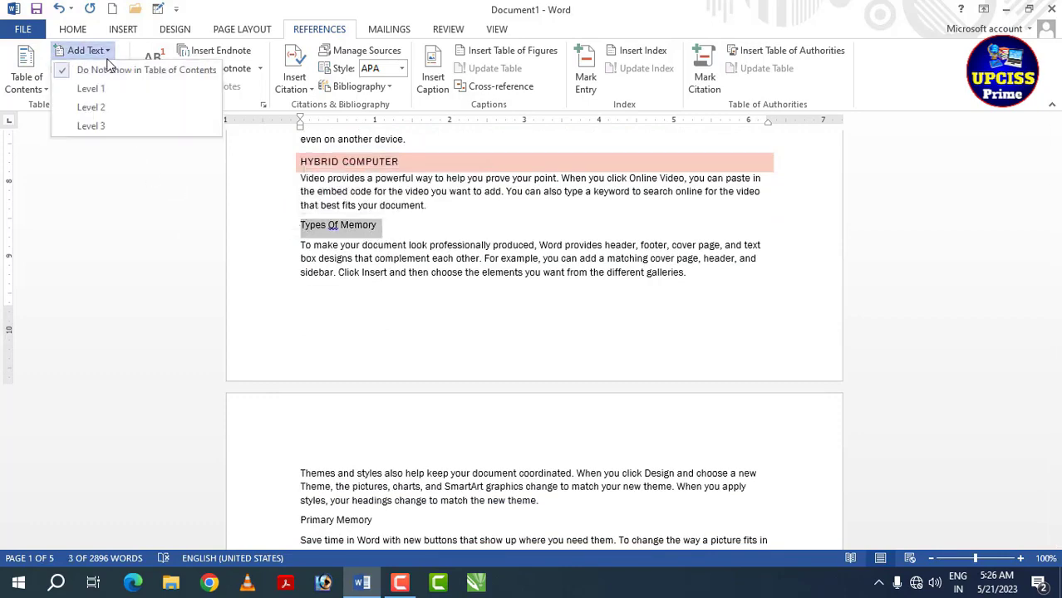
{"action": "left_click", "coordinate": [109, 94]}
Step: Mark the line "Primary Memory" on the second page as a Level 2 entry for the table of contents
{"action": "scroll", "coordinate": [482, 274], "scroll_direction": "down", "scroll_amount": 1}
{"action": "scroll", "coordinate": [482, 273], "scroll_direction": "down", "scroll_amount": 5}
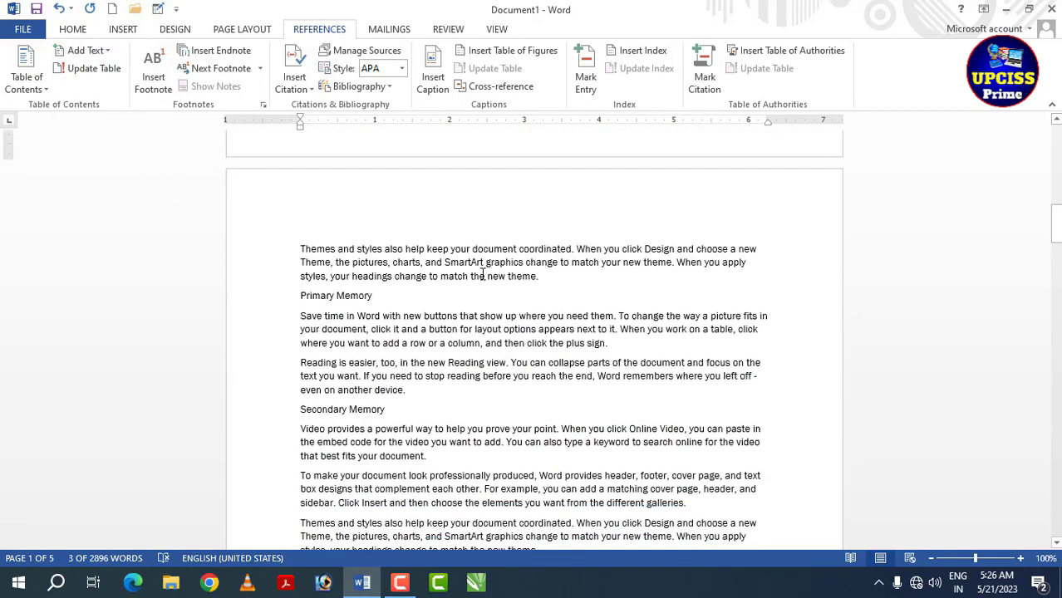
{"action": "left_click_drag", "start_coordinate": [379, 223], "coordinate": [291, 222]}
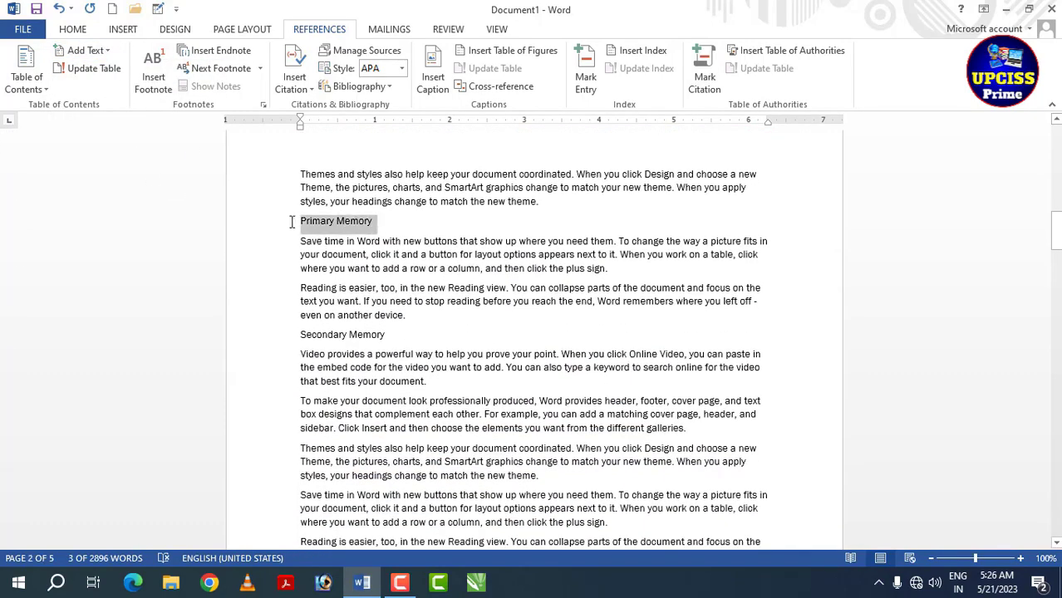
{"action": "left_click", "coordinate": [100, 51]}
{"action": "left_click", "coordinate": [103, 108]}
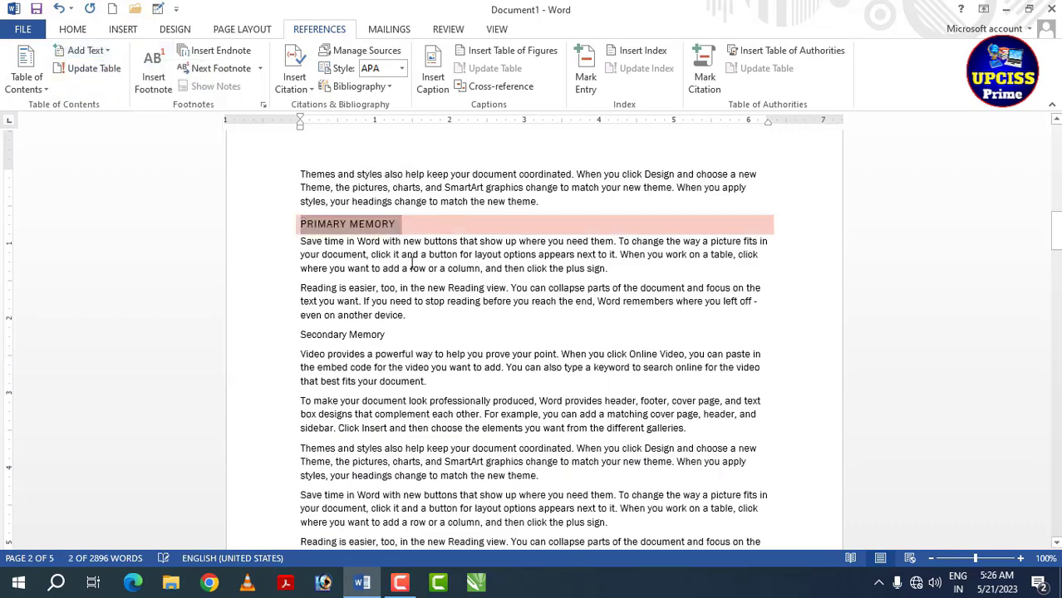
Step: Mark the line "Secondary Memory" as a Level 2 entry for the table of contents
{"action": "scroll", "coordinate": [389, 285], "scroll_direction": "down", "scroll_amount": 2}
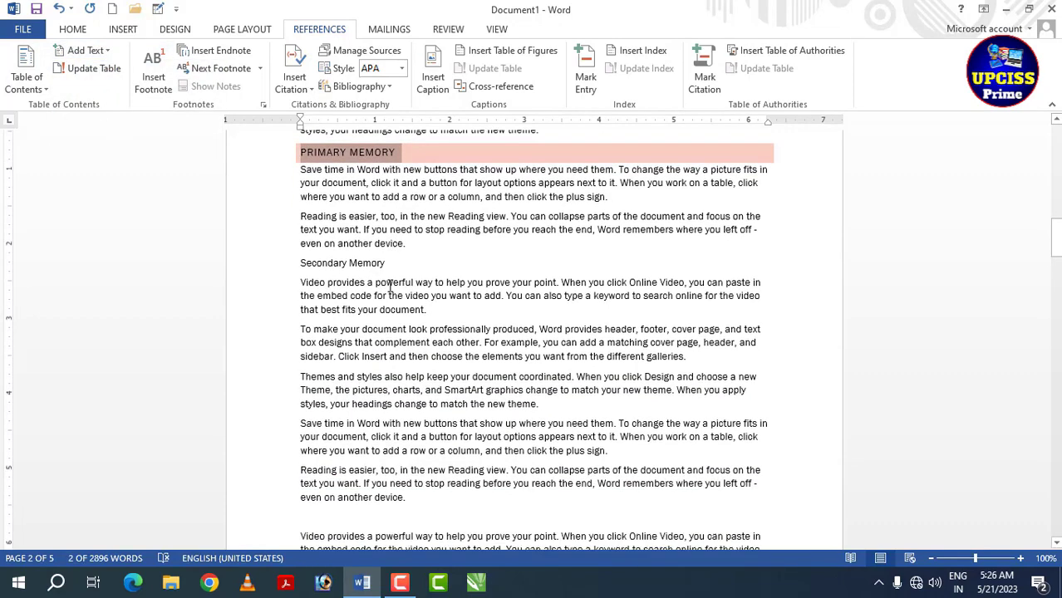
{"action": "left_click_drag", "start_coordinate": [413, 264], "coordinate": [296, 261]}
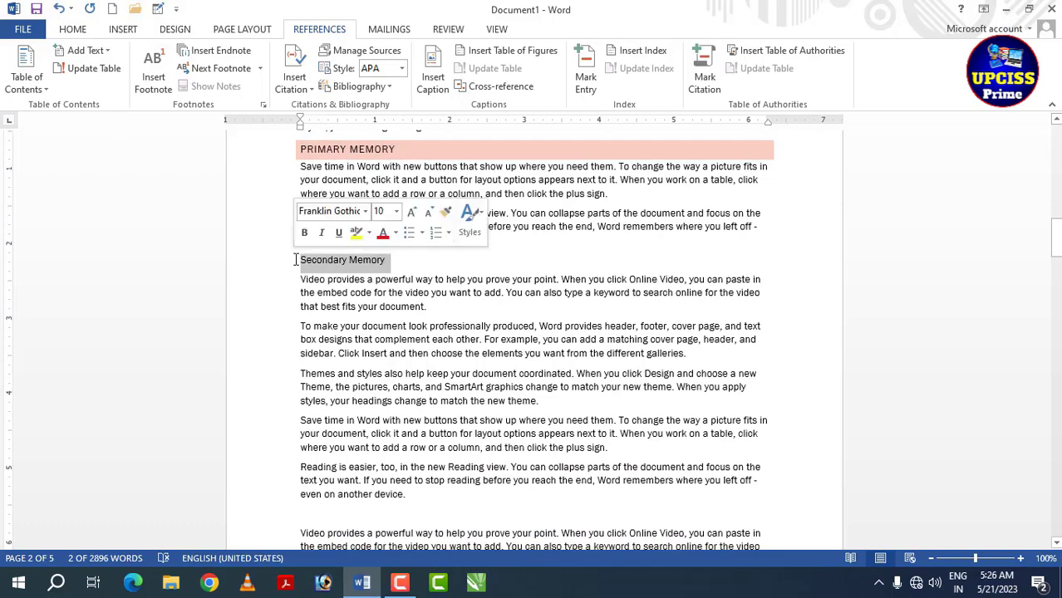
{"action": "left_click", "coordinate": [88, 50]}
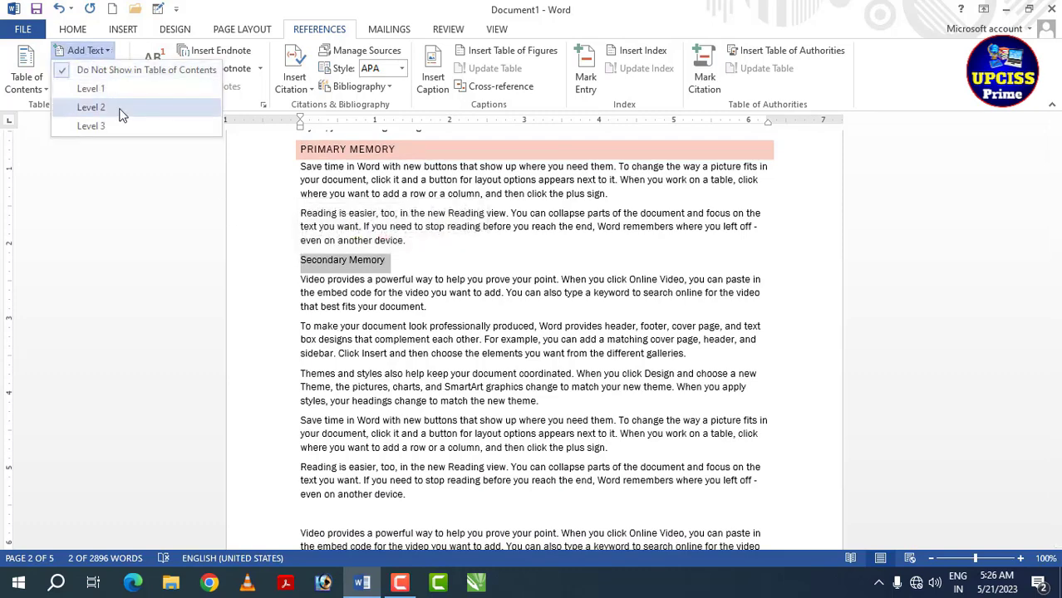
{"action": "left_click", "coordinate": [93, 108]}
Step: Mark the line "Computer Software" as a Level 1 entry for the table of contents
{"action": "scroll", "coordinate": [483, 353], "scroll_direction": "down", "scroll_amount": 10}
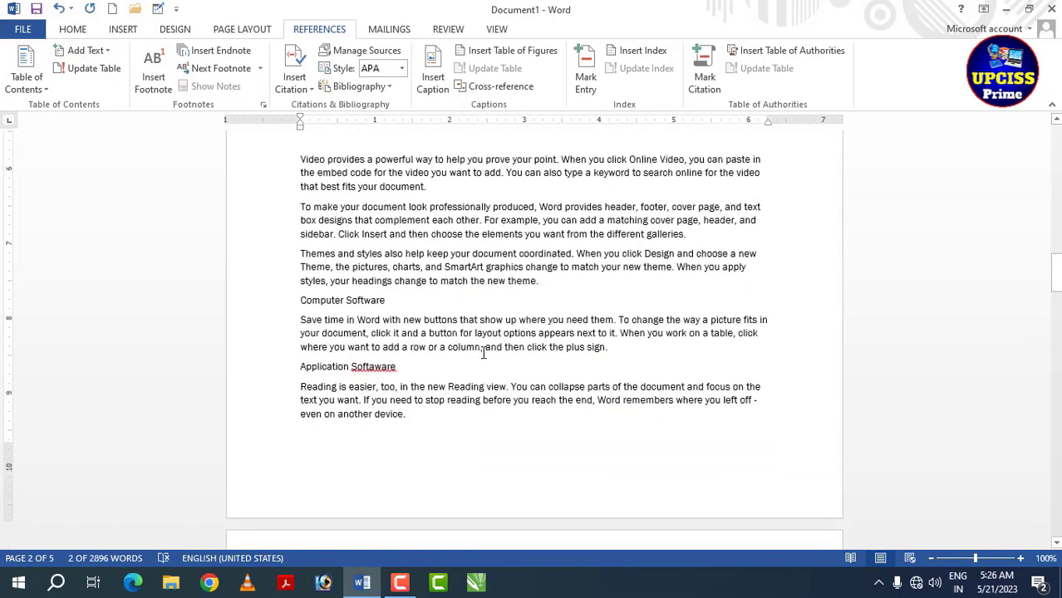
{"action": "left_click_drag", "start_coordinate": [401, 303], "coordinate": [299, 303]}
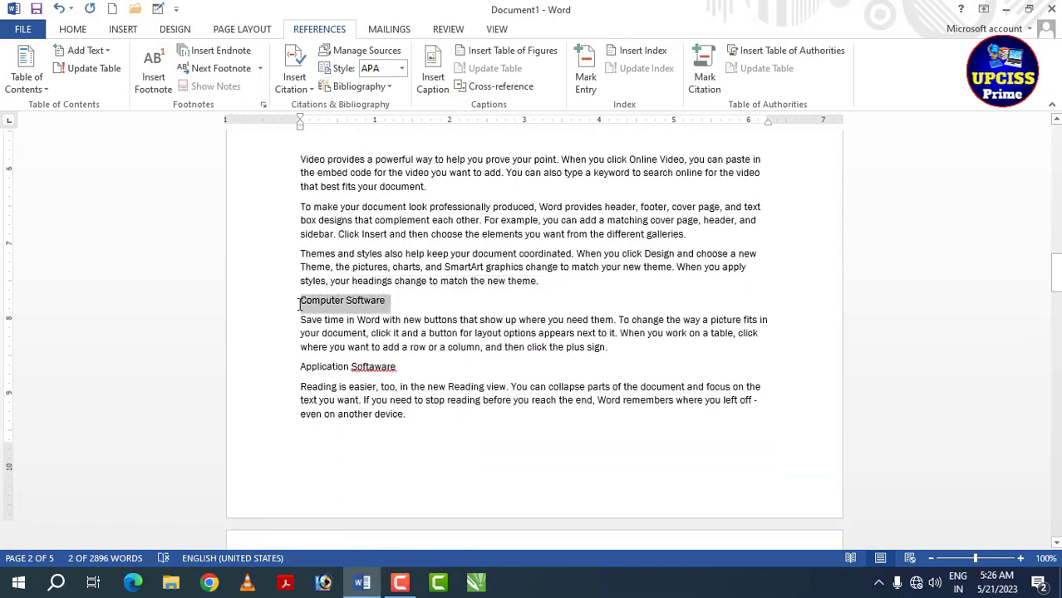
{"action": "left_click", "coordinate": [82, 50]}
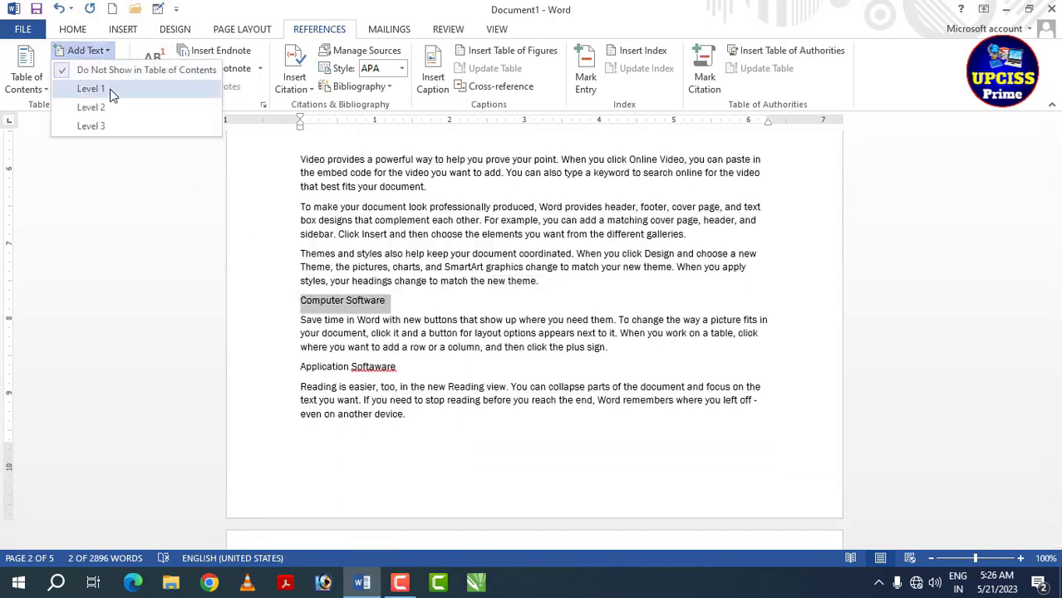
{"action": "left_click", "coordinate": [110, 90]}
Step: Mark the line "Application Softaware" as a Level 2 entry for the table of contents
{"action": "left_click", "coordinate": [364, 354]}
{"action": "double_click", "coordinate": [374, 368]}
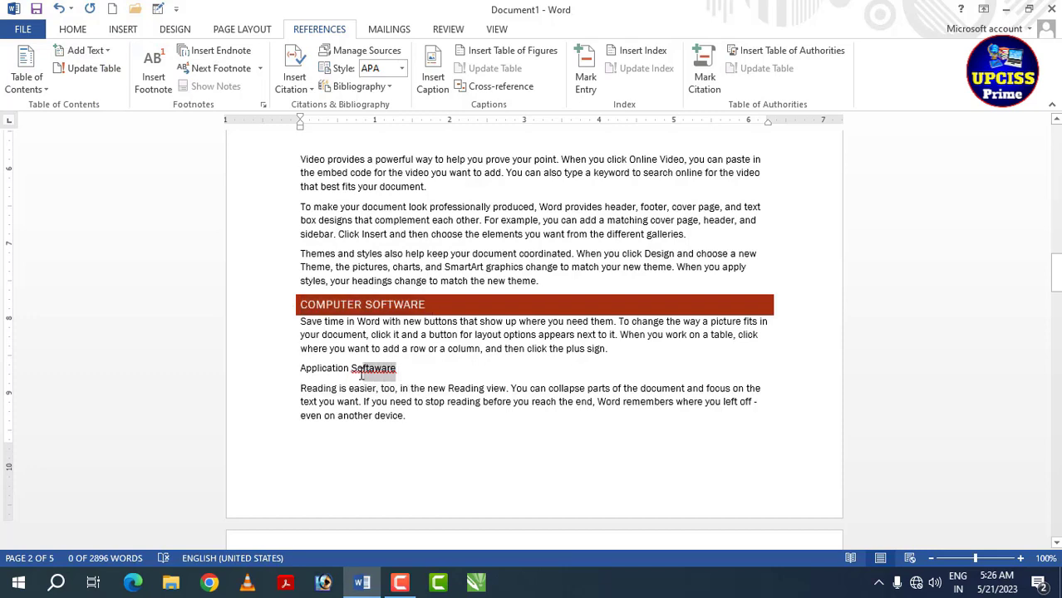
{"action": "left_click_drag", "start_coordinate": [408, 368], "coordinate": [316, 365]}
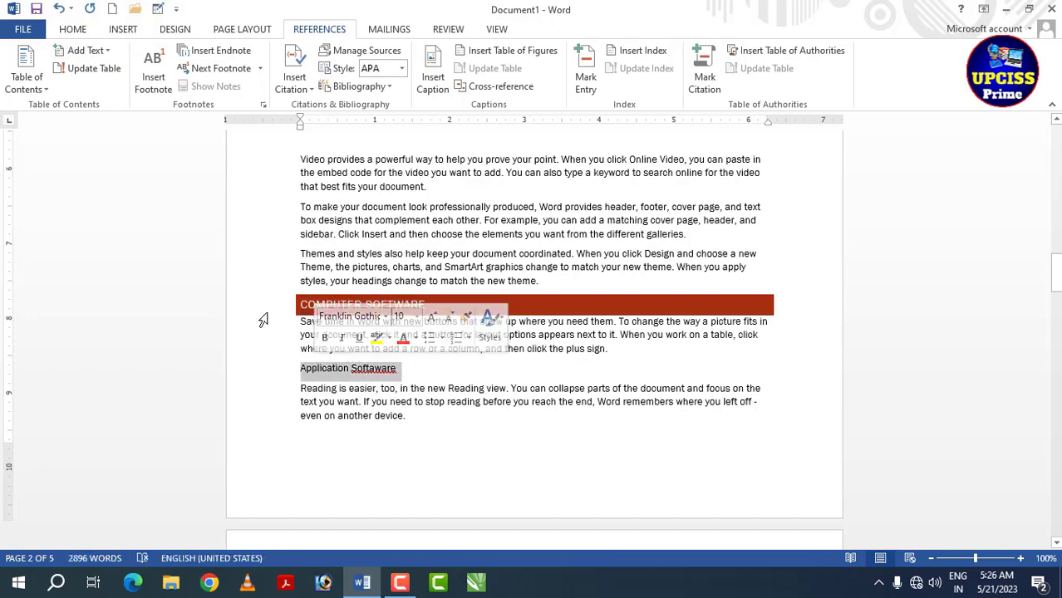
{"action": "left_click", "coordinate": [111, 52]}
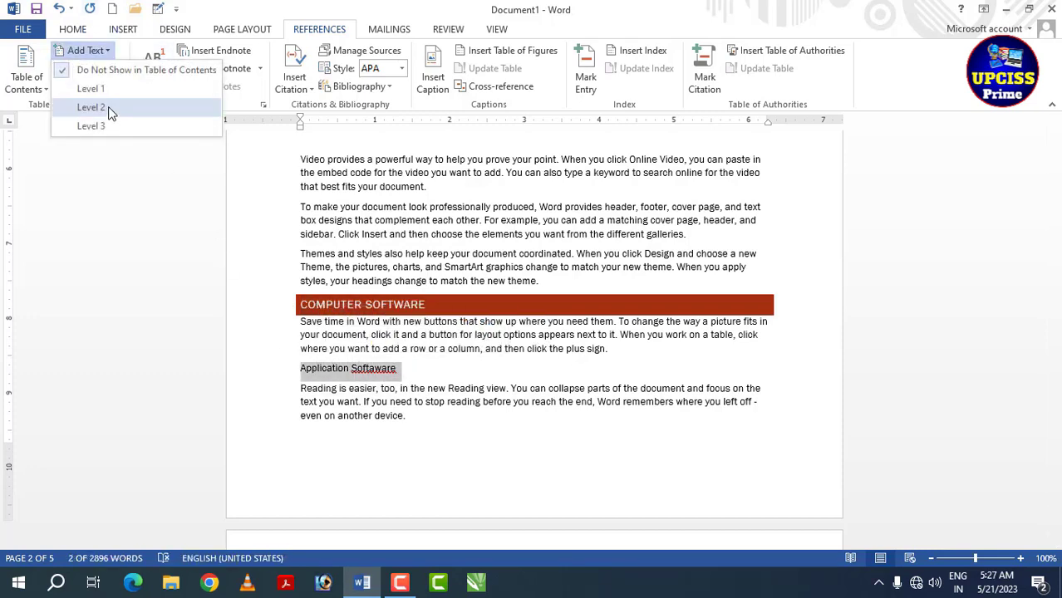
{"action": "left_click", "coordinate": [88, 107]}
Step: Apply the Heading 2 style to the line "System Software" on the third page
{"action": "scroll", "coordinate": [389, 356], "scroll_direction": "down", "scroll_amount": 5}
{"action": "scroll", "coordinate": [389, 356], "scroll_direction": "down", "scroll_amount": 4}
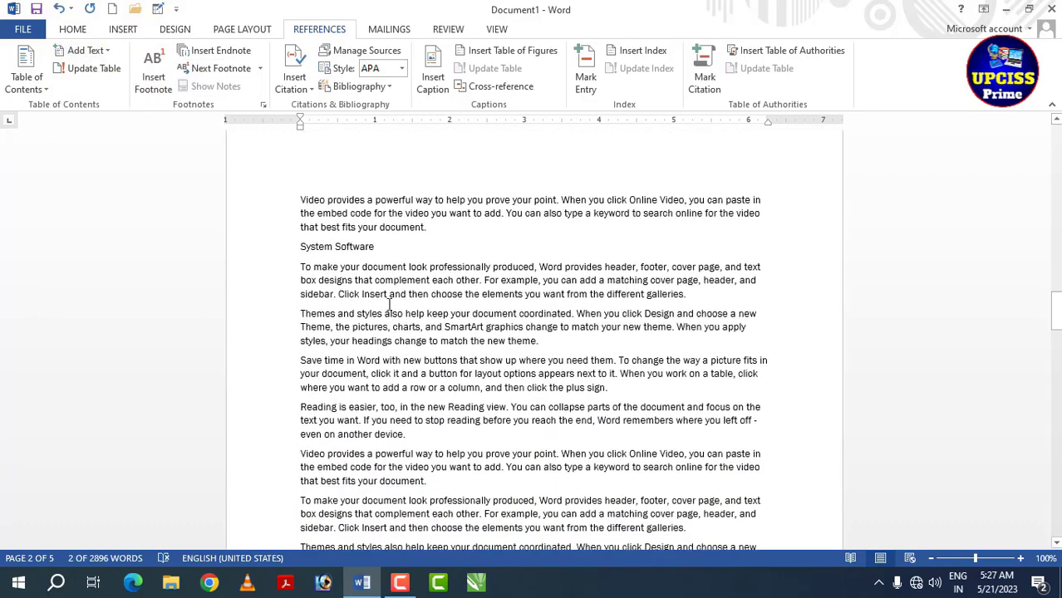
{"action": "left_click_drag", "start_coordinate": [374, 246], "coordinate": [305, 247]}
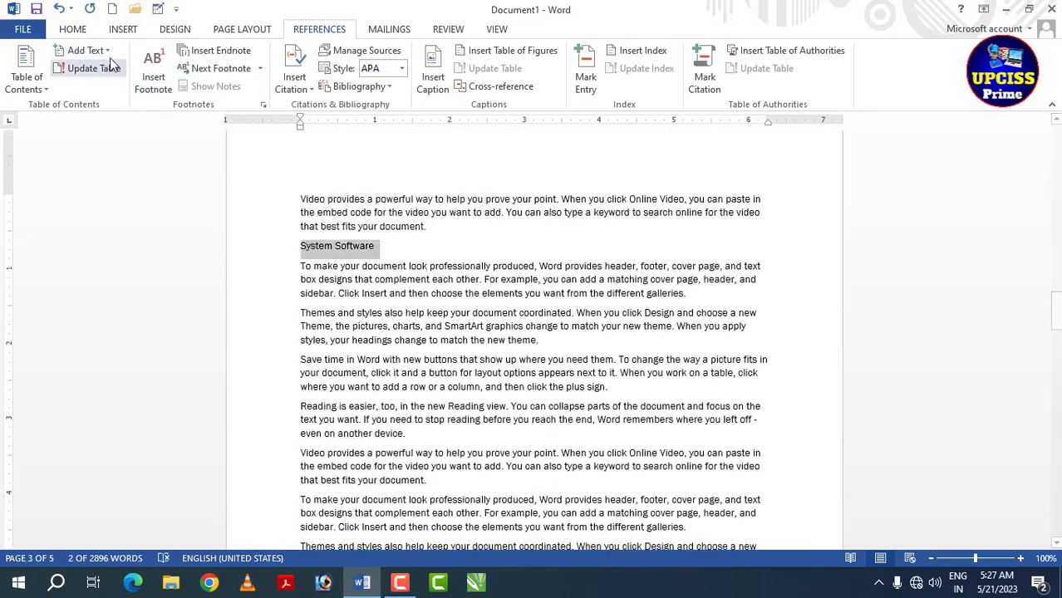
{"action": "left_click", "coordinate": [75, 30]}
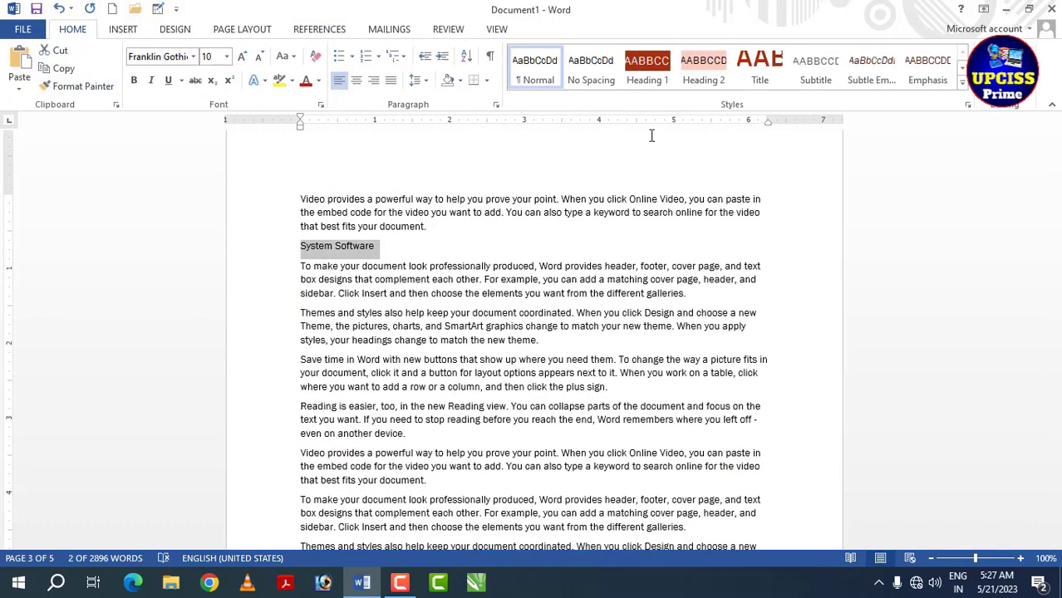
{"action": "left_click", "coordinate": [691, 72]}
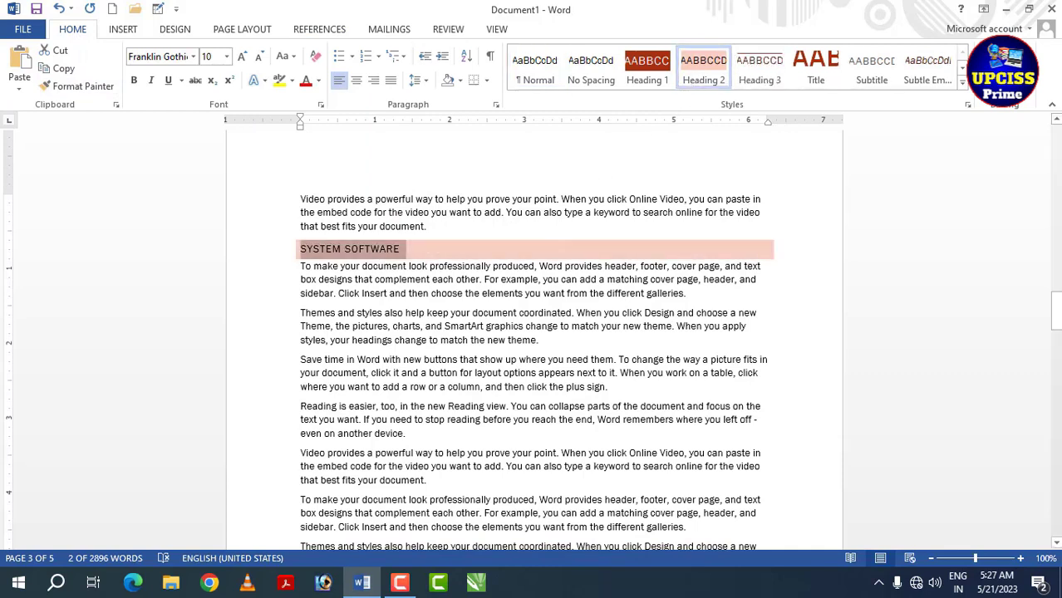
{"action": "left_click", "coordinate": [320, 29]}
{"action": "left_click", "coordinate": [360, 293]}
Step: Insert a page break before the "Fundamental of Computer" heading to get a blank first page
{"action": "scroll", "coordinate": [412, 332], "scroll_direction": "down", "scroll_amount": 2}
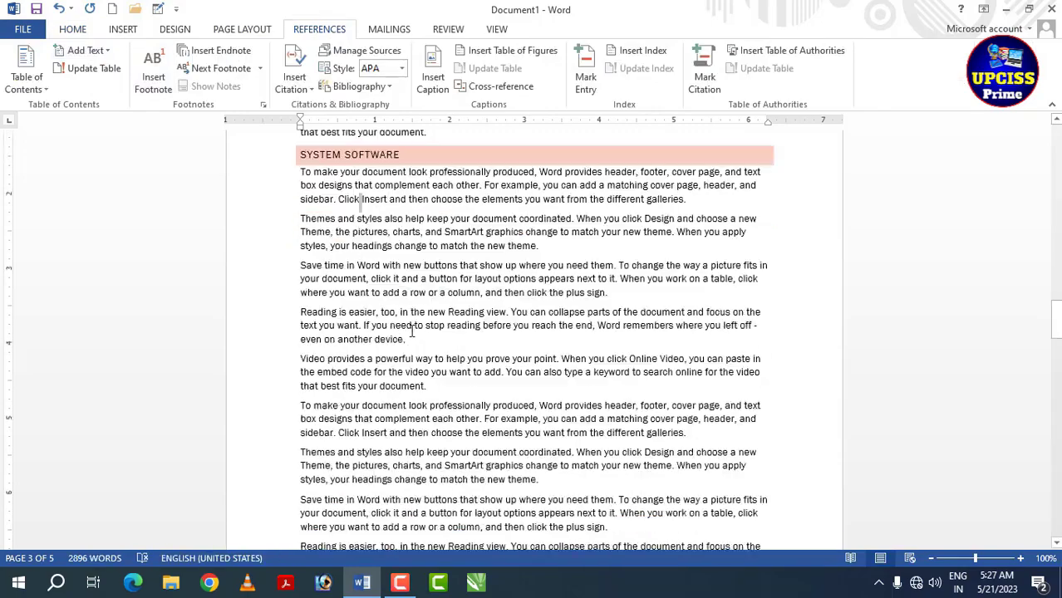
{"action": "scroll", "coordinate": [411, 333], "scroll_direction": "down", "scroll_amount": 8}
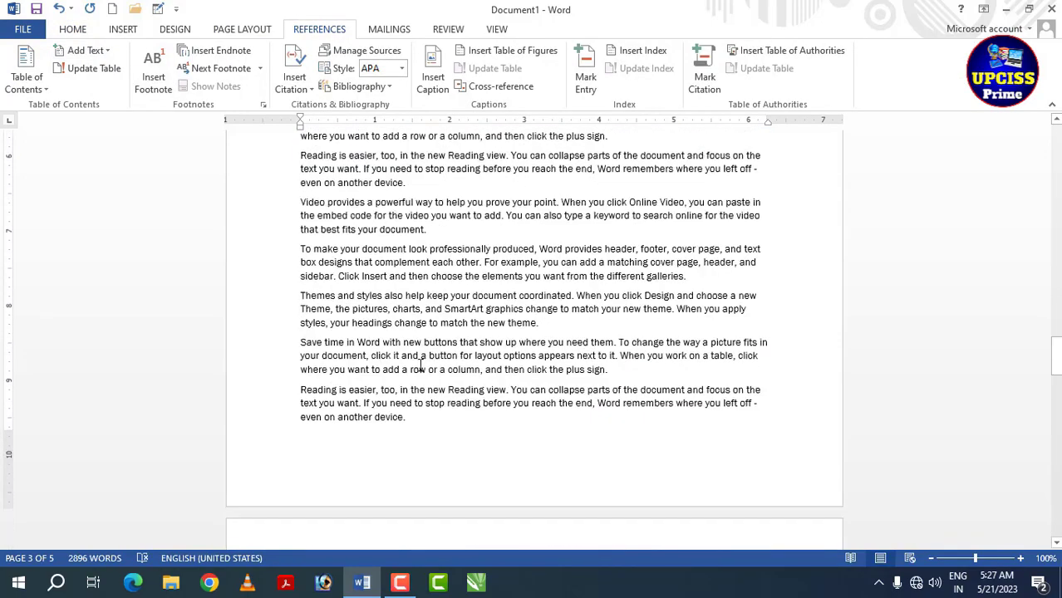
{"action": "scroll", "coordinate": [421, 366], "scroll_direction": "down", "scroll_amount": 10}
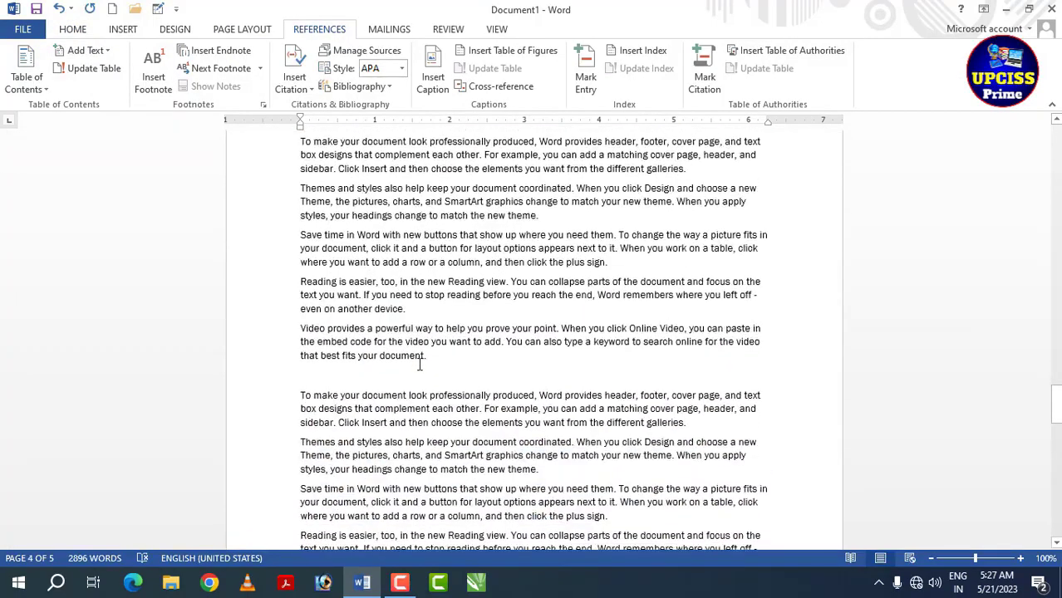
{"action": "scroll", "coordinate": [420, 364], "scroll_direction": "down", "scroll_amount": 10}
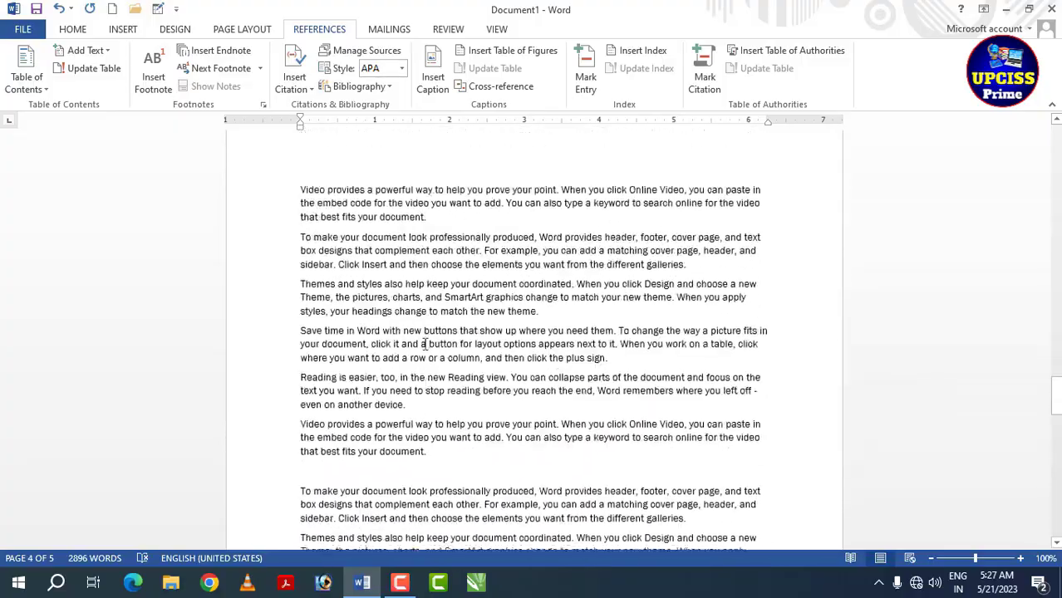
{"action": "scroll", "coordinate": [424, 344], "scroll_direction": "down", "scroll_amount": 12}
{"action": "scroll", "coordinate": [425, 344], "scroll_direction": "up", "scroll_amount": 20}
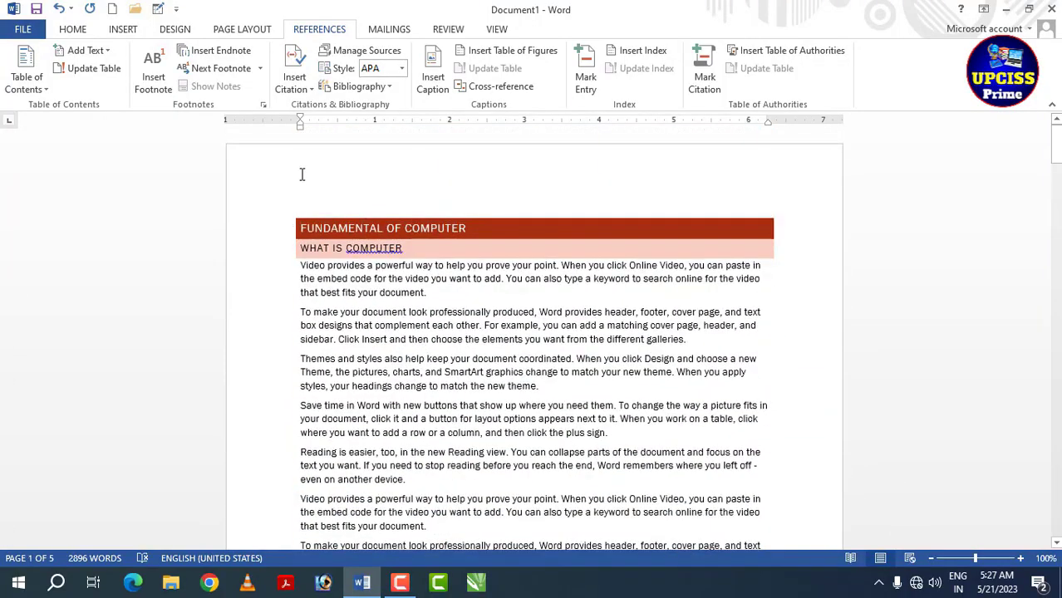
{"action": "left_click", "coordinate": [301, 173]}
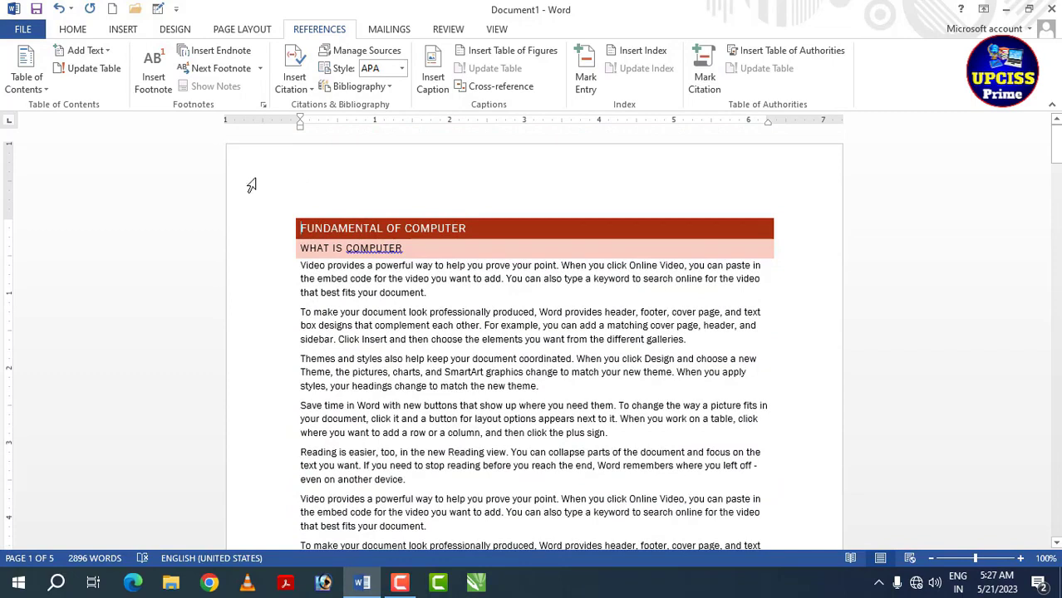
{"action": "left_click", "coordinate": [283, 223]}
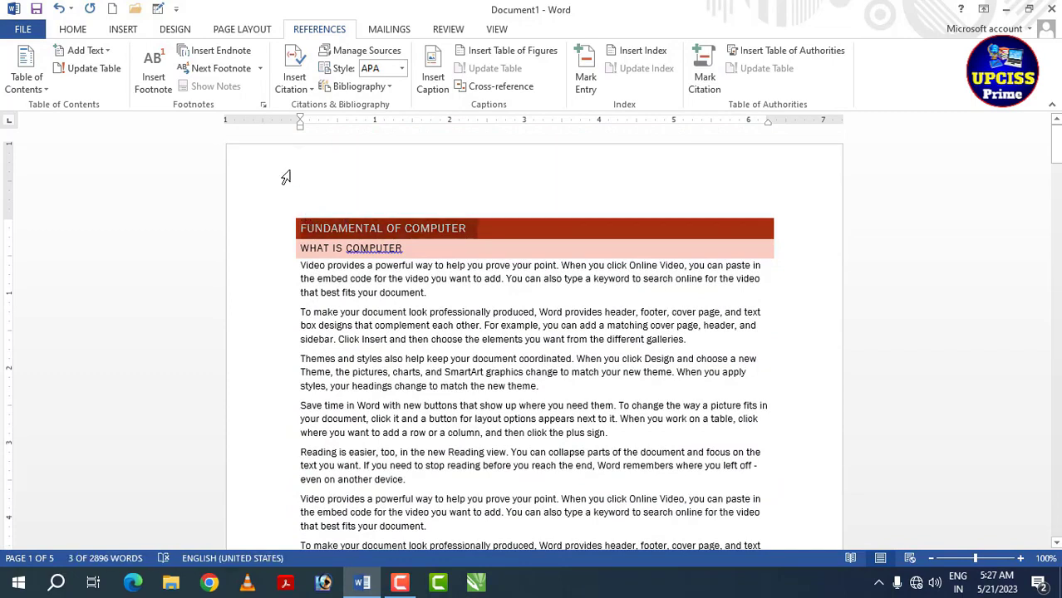
{"action": "left_click", "coordinate": [358, 313]}
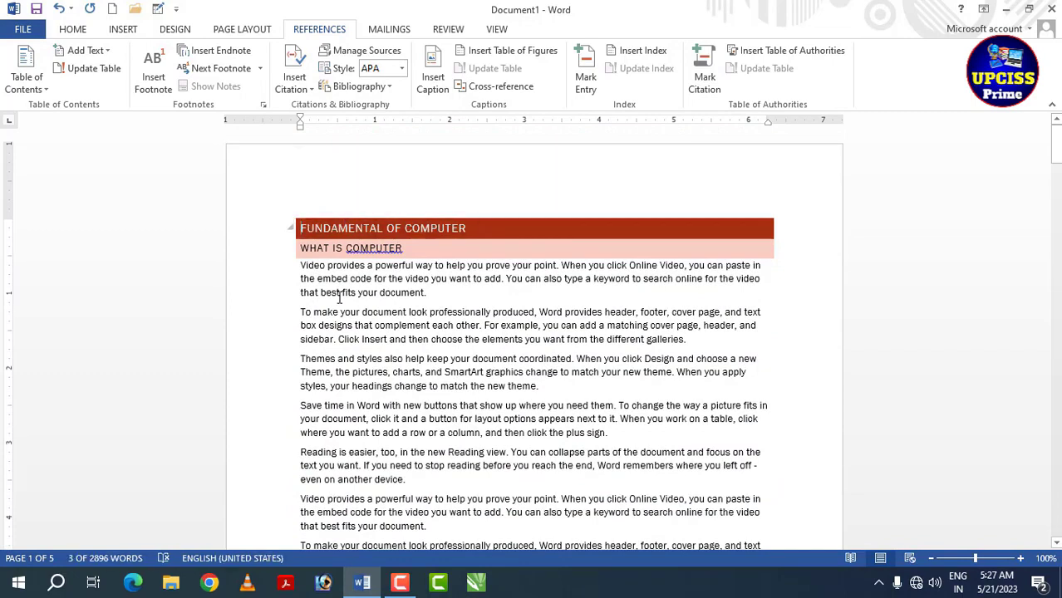
{"action": "left_click", "coordinate": [302, 229]}
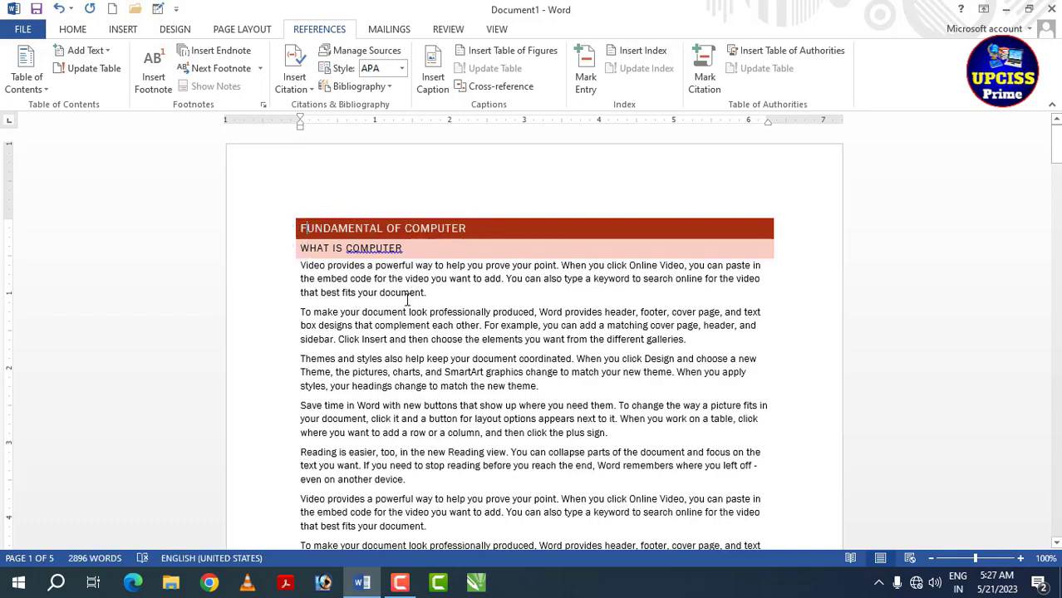
{"action": "key", "text": "ctrl+Return"}
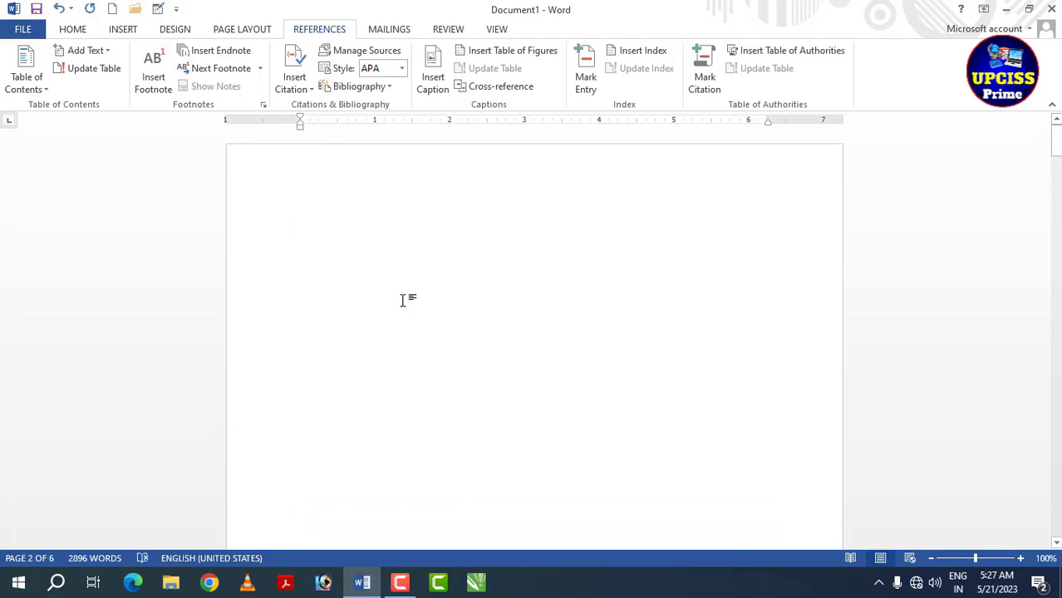
Step: Insert an Automatic Table 1 table of contents on the blank first page
{"action": "scroll", "coordinate": [391, 275], "scroll_direction": "down", "scroll_amount": 10}
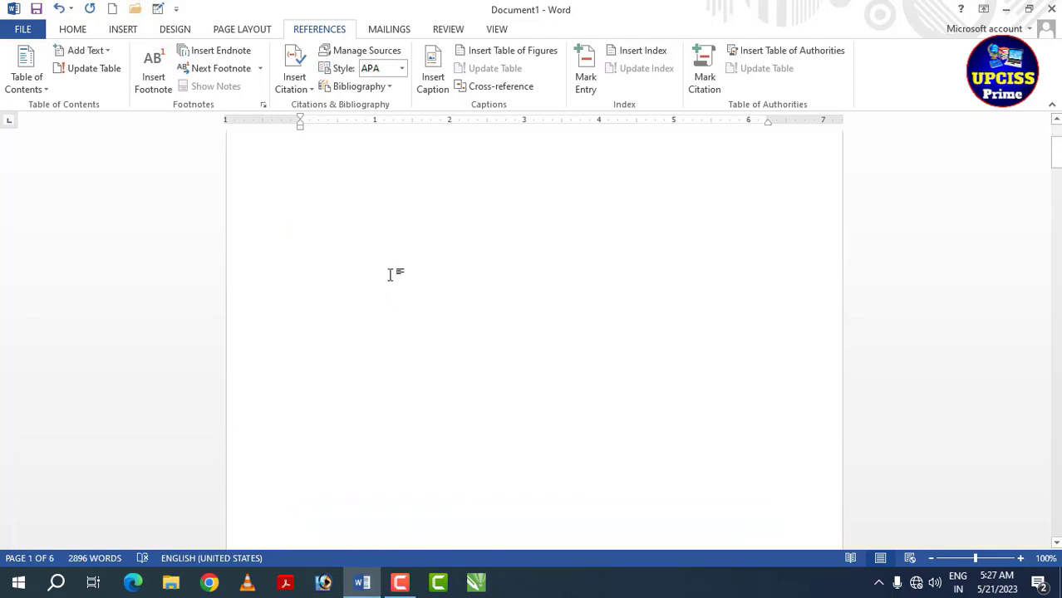
{"action": "scroll", "coordinate": [392, 275], "scroll_direction": "down", "scroll_amount": 3}
{"action": "scroll", "coordinate": [392, 275], "scroll_direction": "up", "scroll_amount": 12}
{"action": "left_click", "coordinate": [311, 194]}
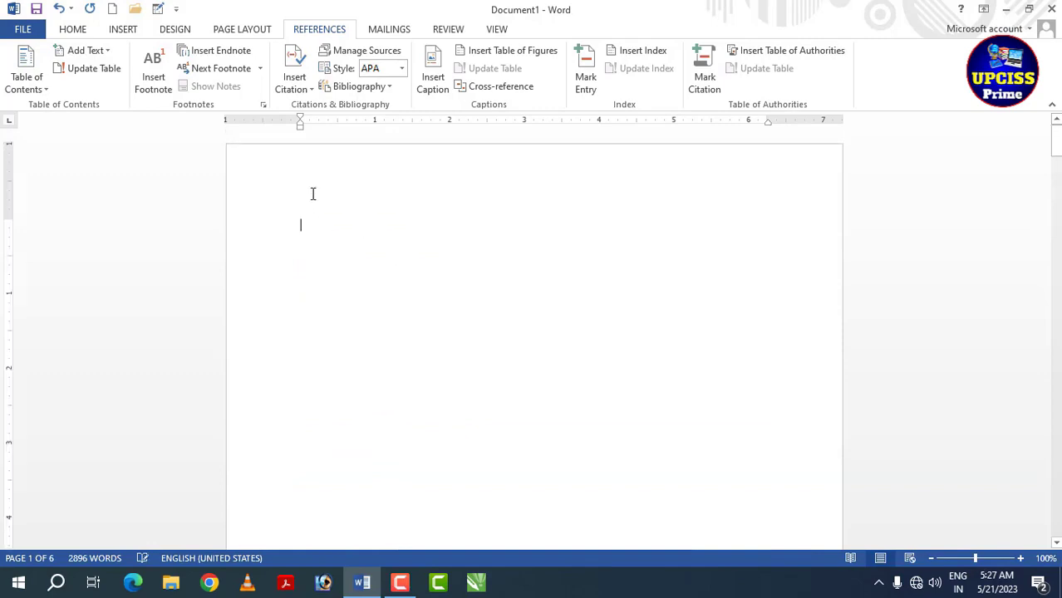
{"action": "left_click", "coordinate": [34, 91]}
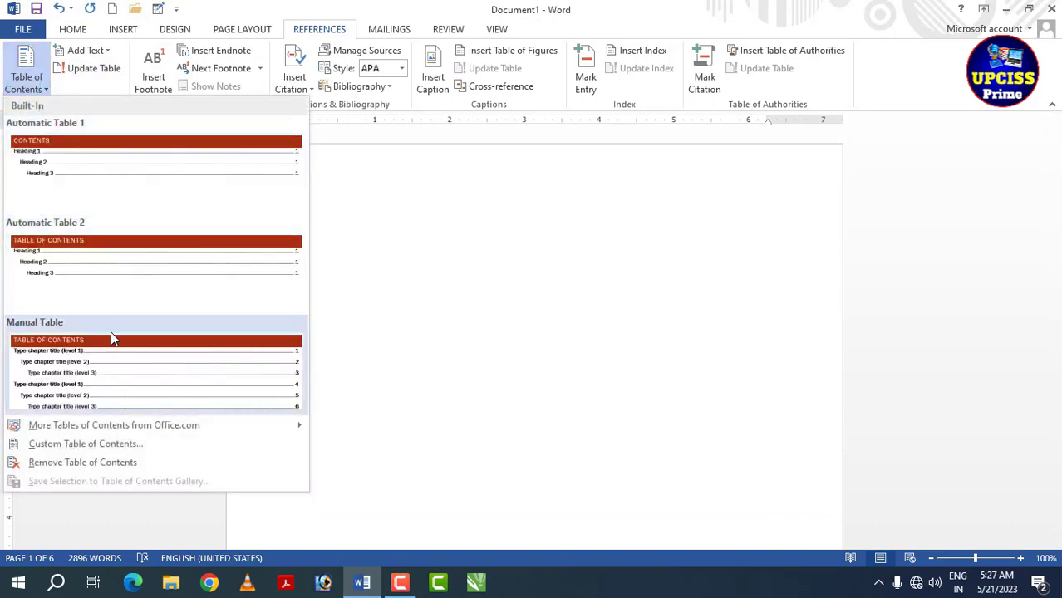
{"action": "left_click", "coordinate": [114, 212]}
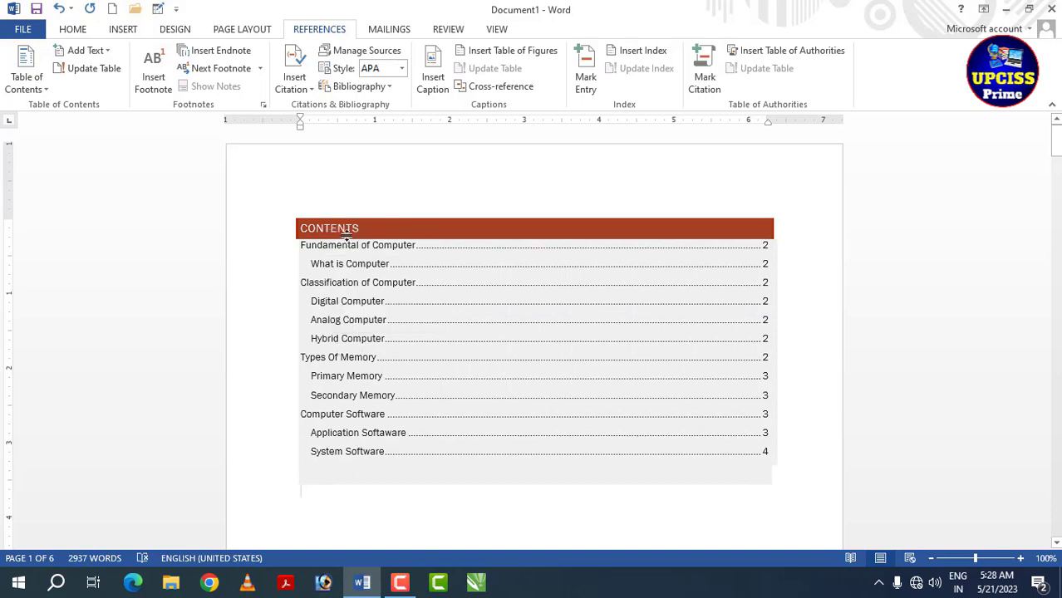
Step: Change the title of the table of contents to "INDEX"
{"action": "left_click", "coordinate": [348, 234]}
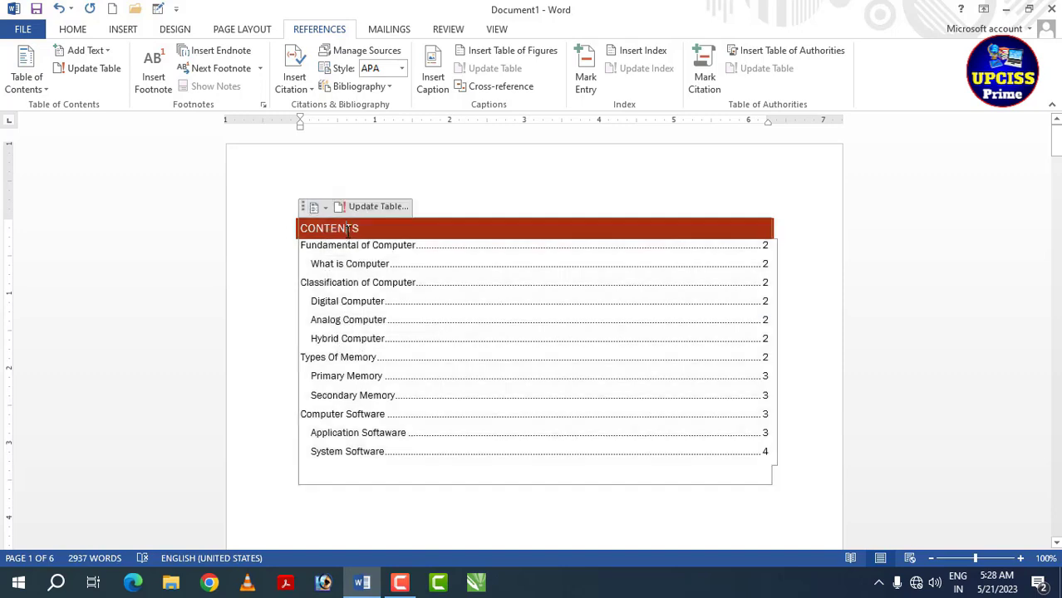
{"action": "left_click_drag", "start_coordinate": [368, 231], "coordinate": [300, 228]}
{"action": "type", "text": "INDEX"}
{"action": "left_click", "coordinate": [700, 509]}
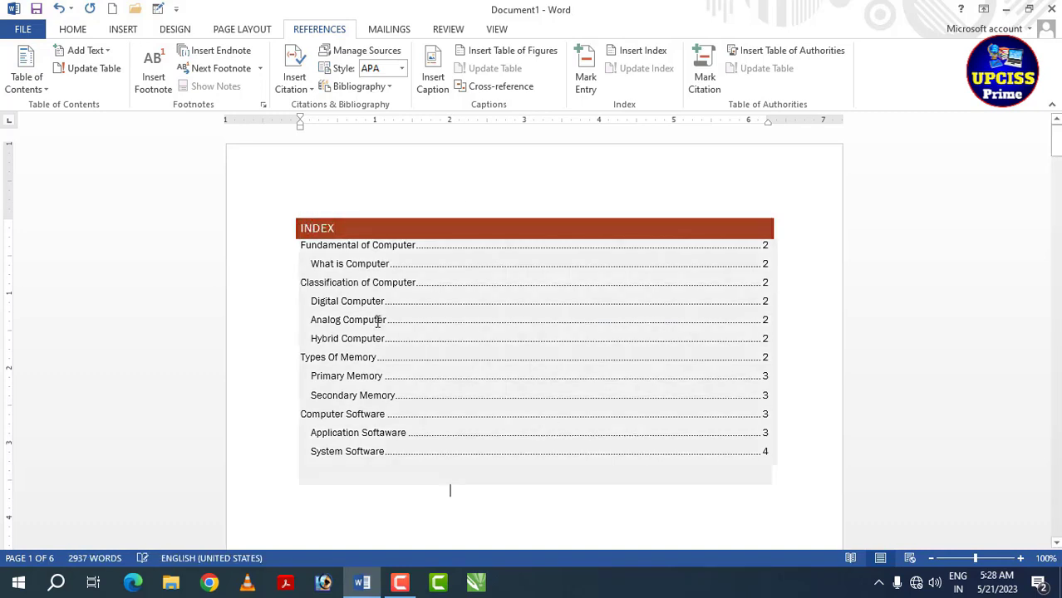
{"action": "left_click", "coordinate": [325, 280]}
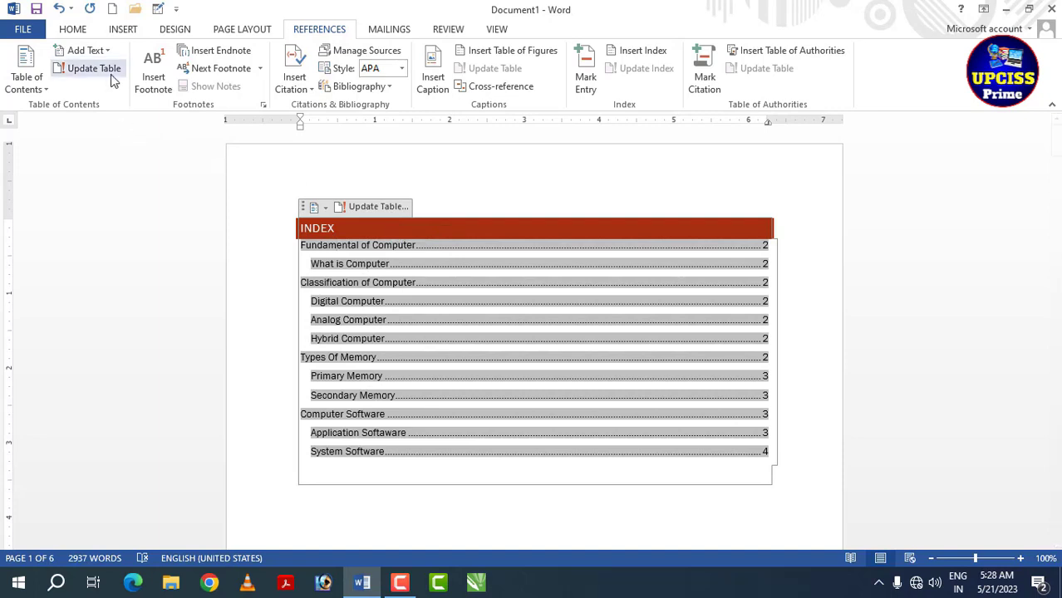
{"action": "left_click", "coordinate": [261, 286]}
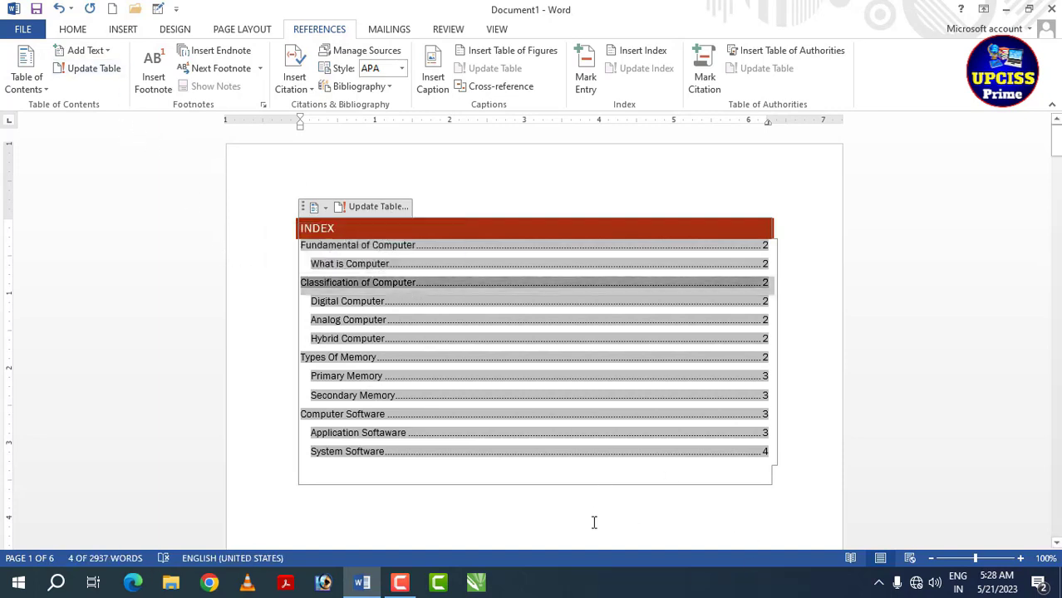
{"action": "left_click", "coordinate": [582, 499]}
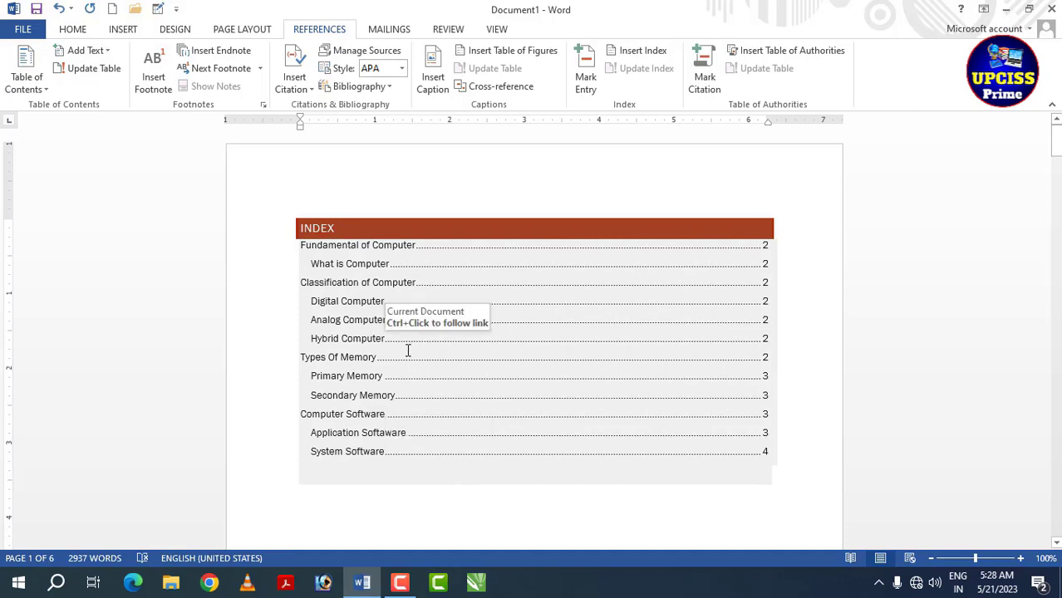
Step: Add the line "What is internet?" above the first paragraph of the document's last page
{"action": "scroll", "coordinate": [453, 503], "scroll_direction": "down", "scroll_amount": 10}
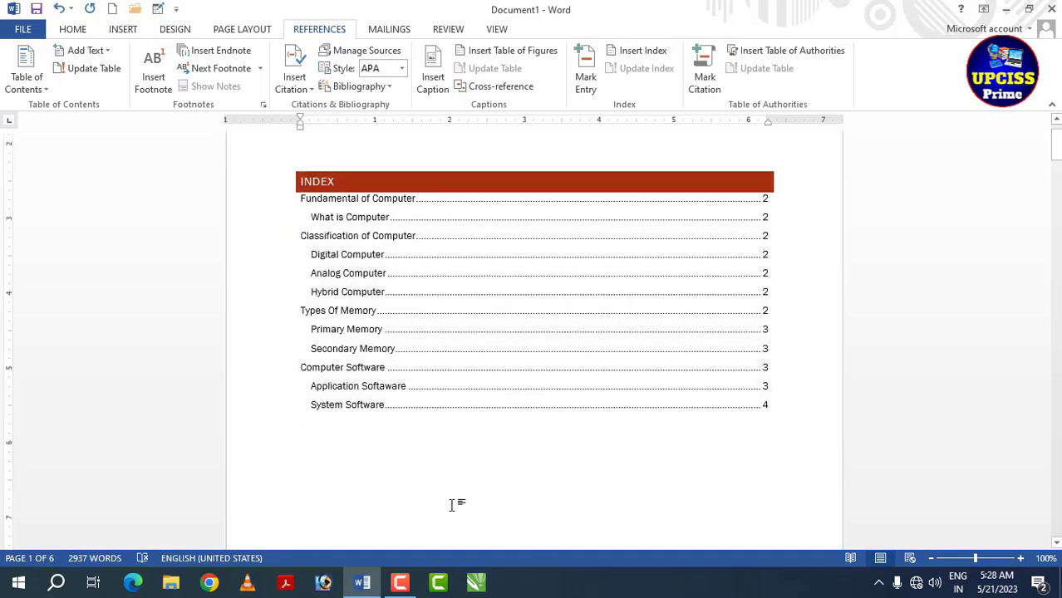
{"action": "scroll", "coordinate": [453, 504], "scroll_direction": "down", "scroll_amount": 5}
{"action": "left_click_drag", "start_coordinate": [1056, 187], "coordinate": [1055, 464]}
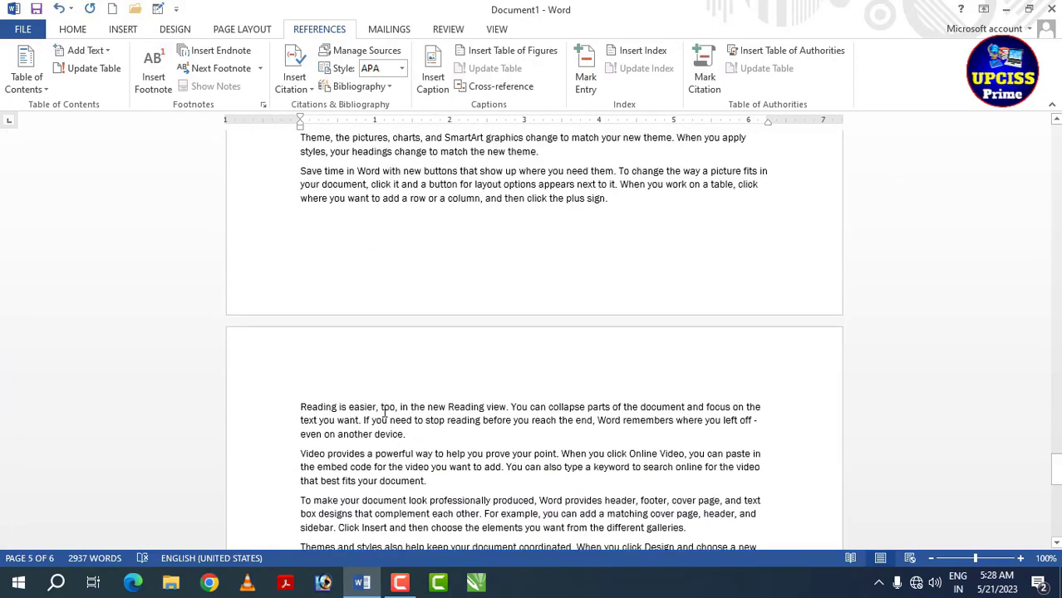
{"action": "left_click", "coordinate": [341, 373]}
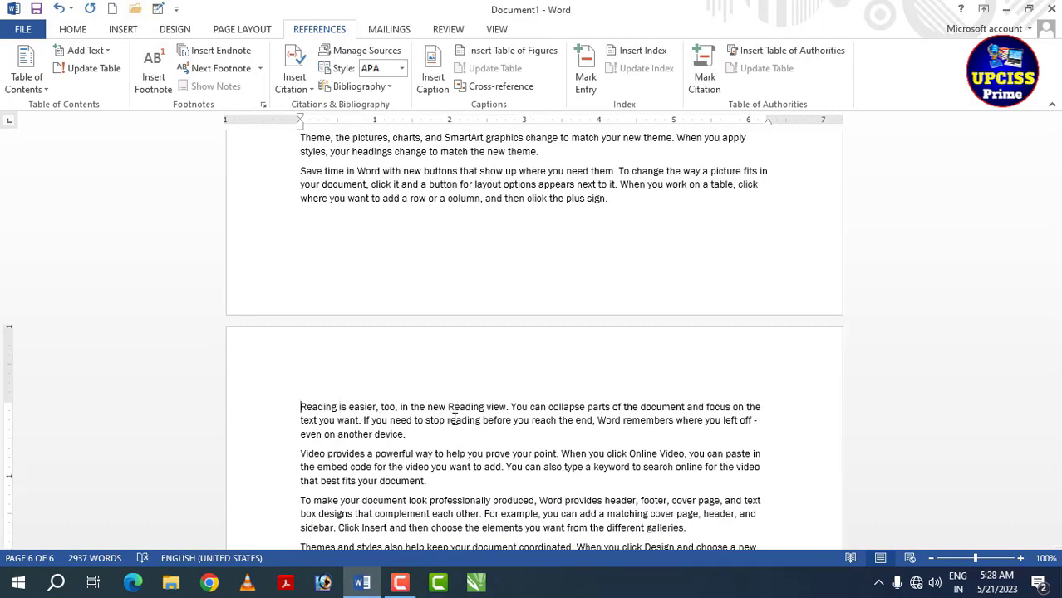
{"action": "key", "text": "Return"}
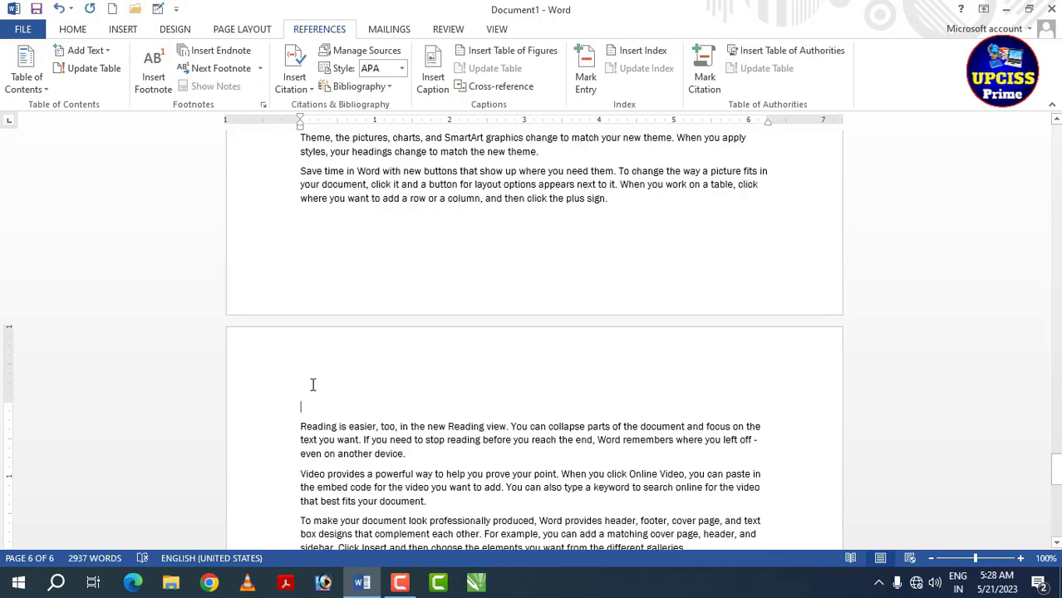
{"action": "type", "text": "What is internet?"}
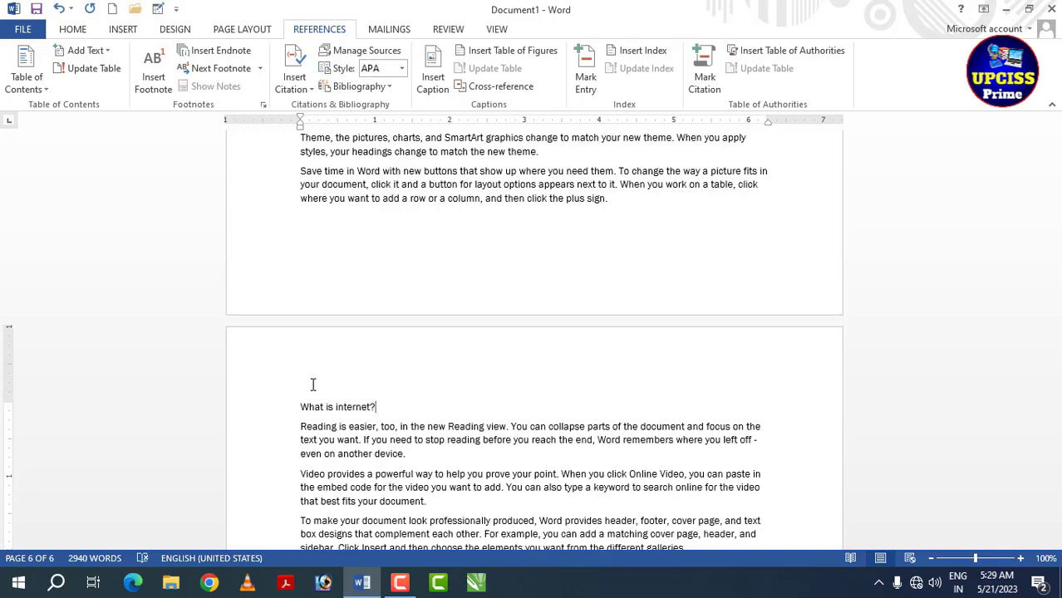
Step: Mark the "What is internet?" line as Level 1 text for the table of contents
{"action": "left_click_drag", "start_coordinate": [376, 406], "coordinate": [302, 408]}
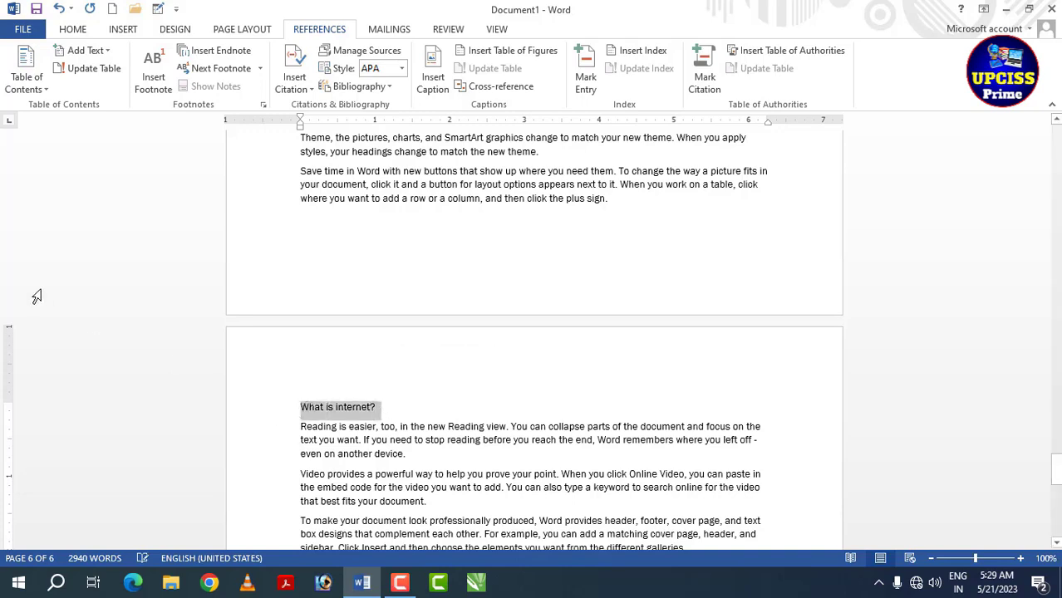
{"action": "left_click", "coordinate": [99, 53]}
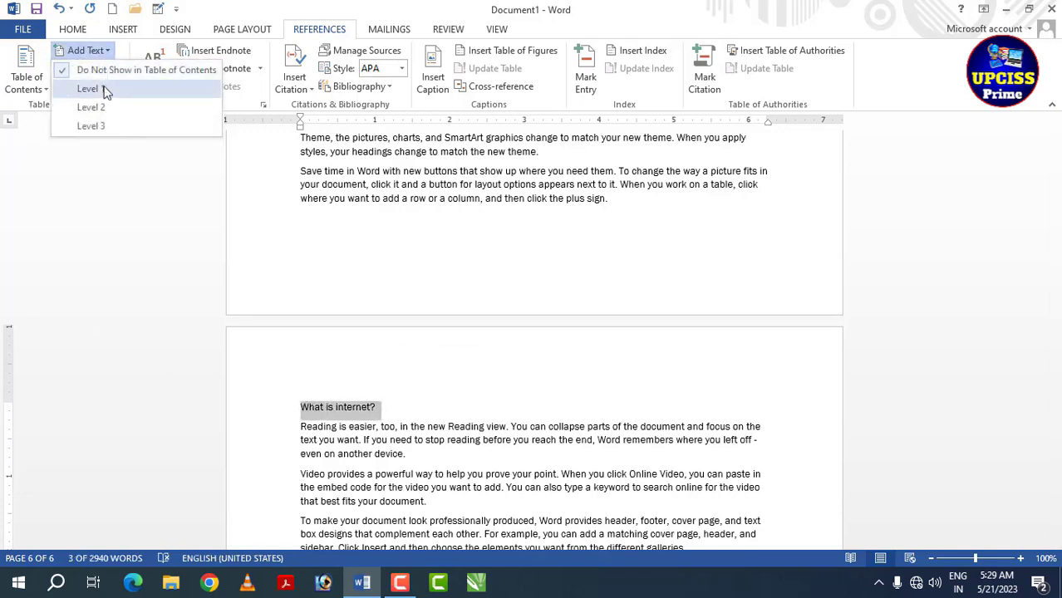
{"action": "left_click", "coordinate": [87, 89]}
Step: Update the entire INDEX table of contents on the first page to include the new heading
{"action": "scroll", "coordinate": [1057, 370], "scroll_direction": "up", "scroll_amount": 10}
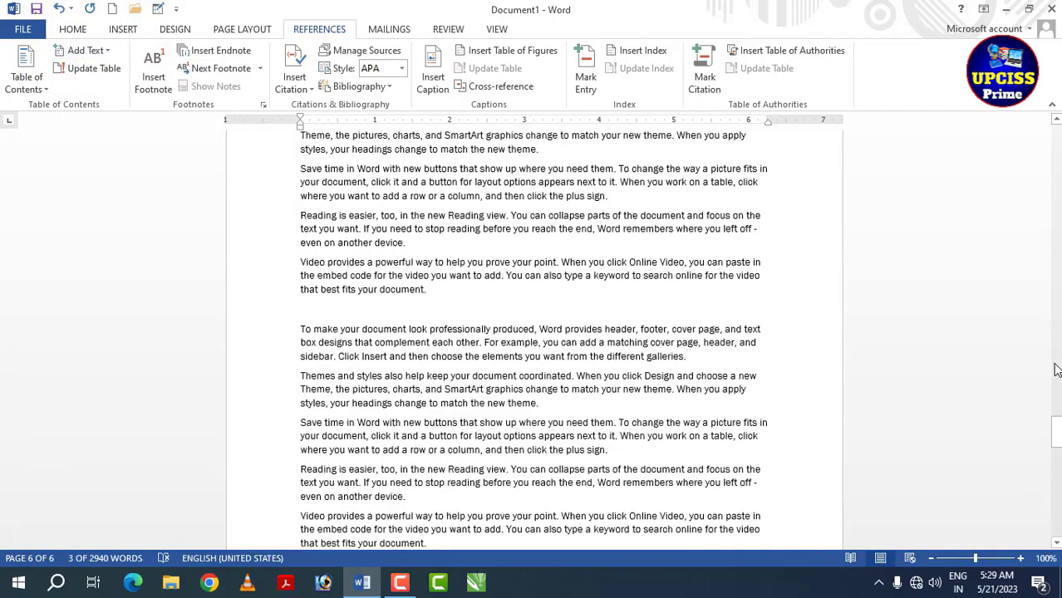
{"action": "left_click_drag", "start_coordinate": [1056, 431], "coordinate": [1056, 141]}
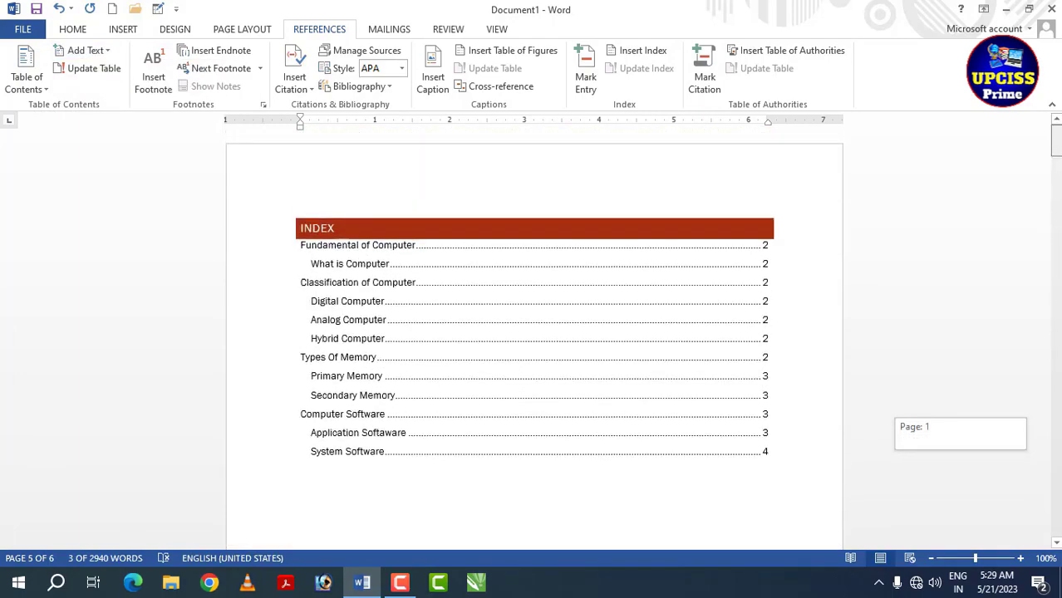
{"action": "left_click", "coordinate": [486, 434]}
{"action": "scroll", "coordinate": [479, 444], "scroll_direction": "down", "scroll_amount": 1}
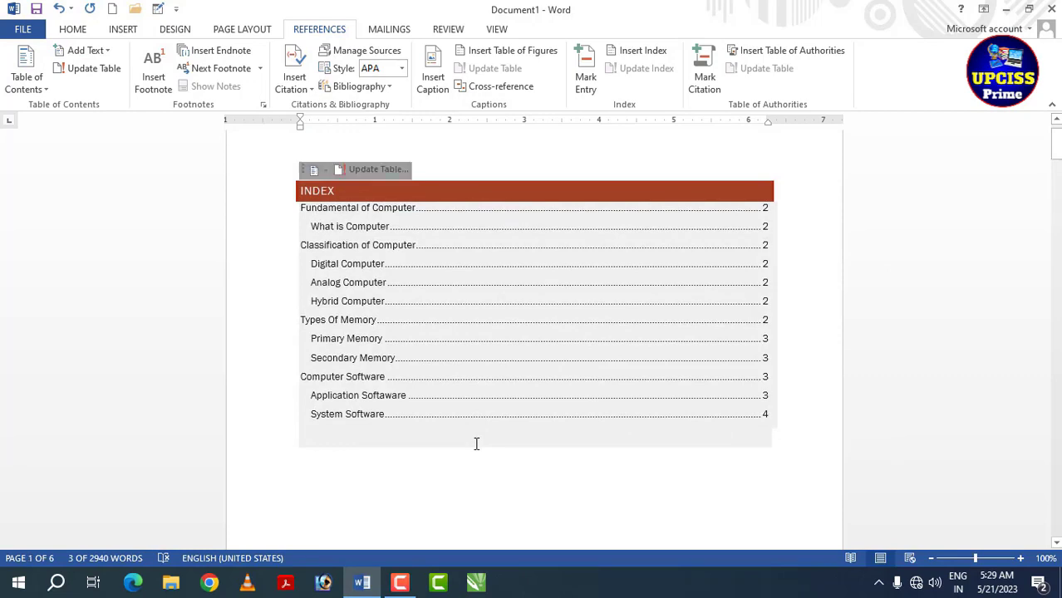
{"action": "left_click", "coordinate": [475, 497]}
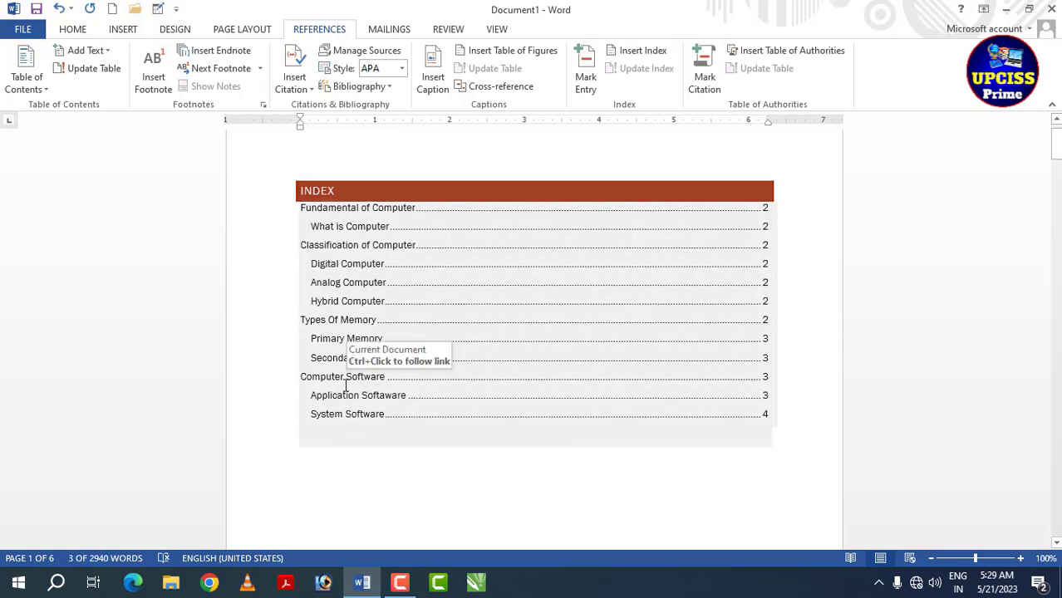
{"action": "left_click", "coordinate": [346, 384]}
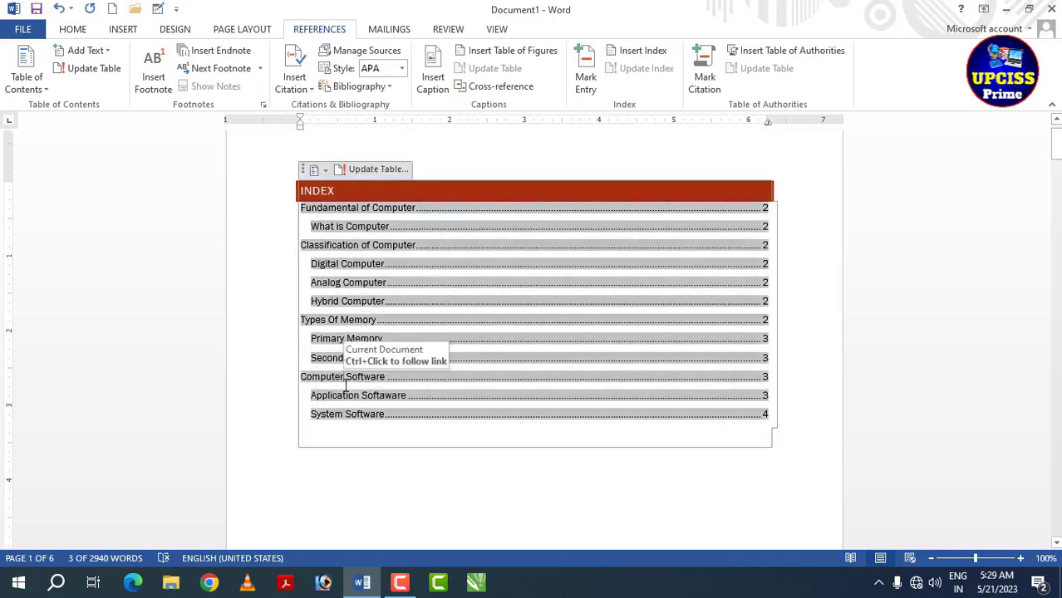
{"action": "left_click", "coordinate": [367, 172]}
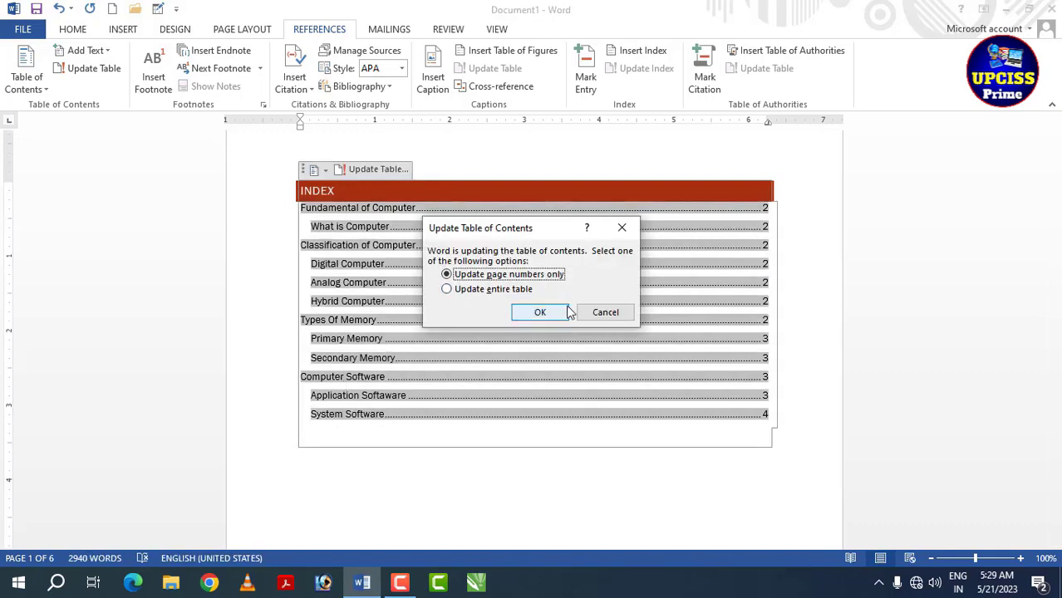
{"action": "left_click", "coordinate": [540, 312]}
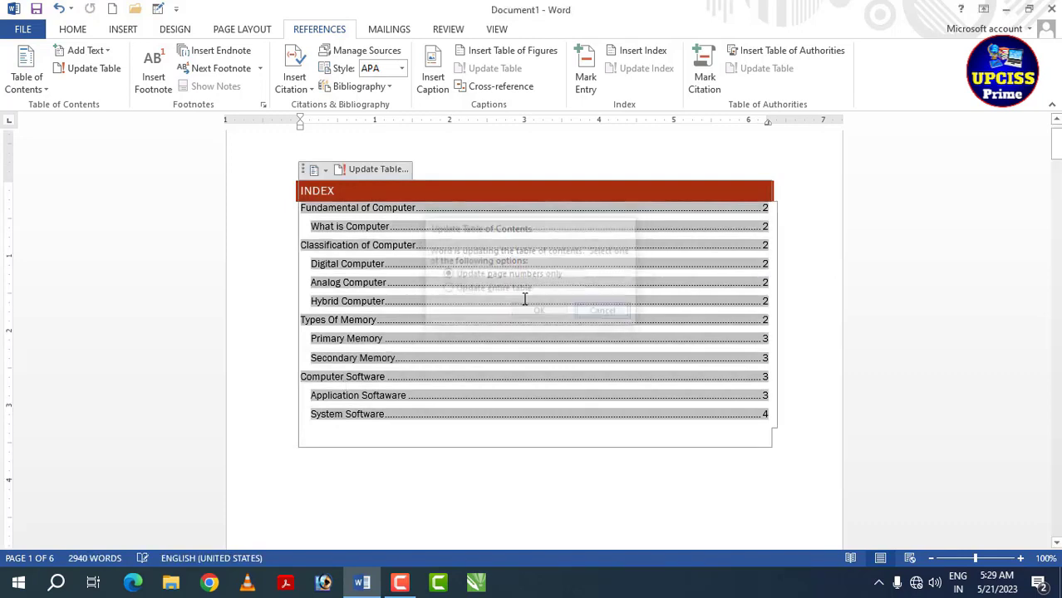
{"action": "left_click", "coordinate": [91, 73]}
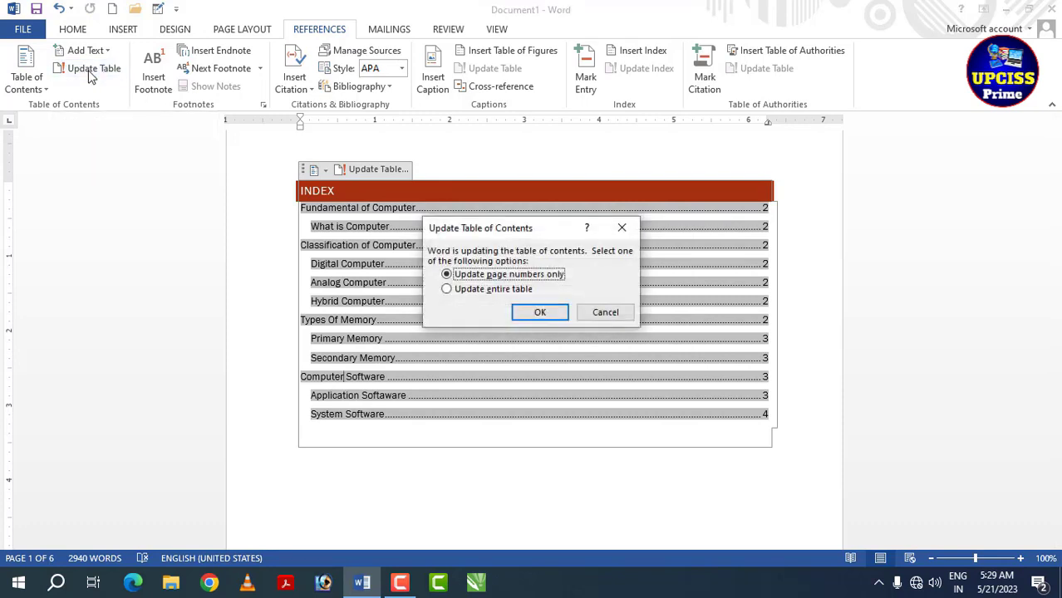
{"action": "left_click_drag", "start_coordinate": [461, 233], "coordinate": [545, 212]}
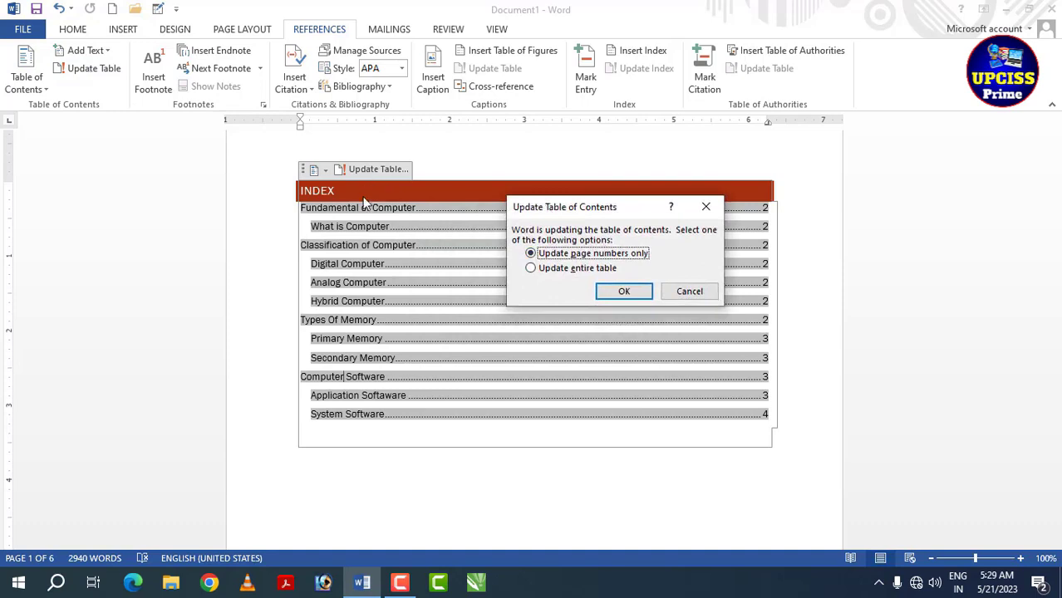
{"action": "left_click", "coordinate": [594, 267]}
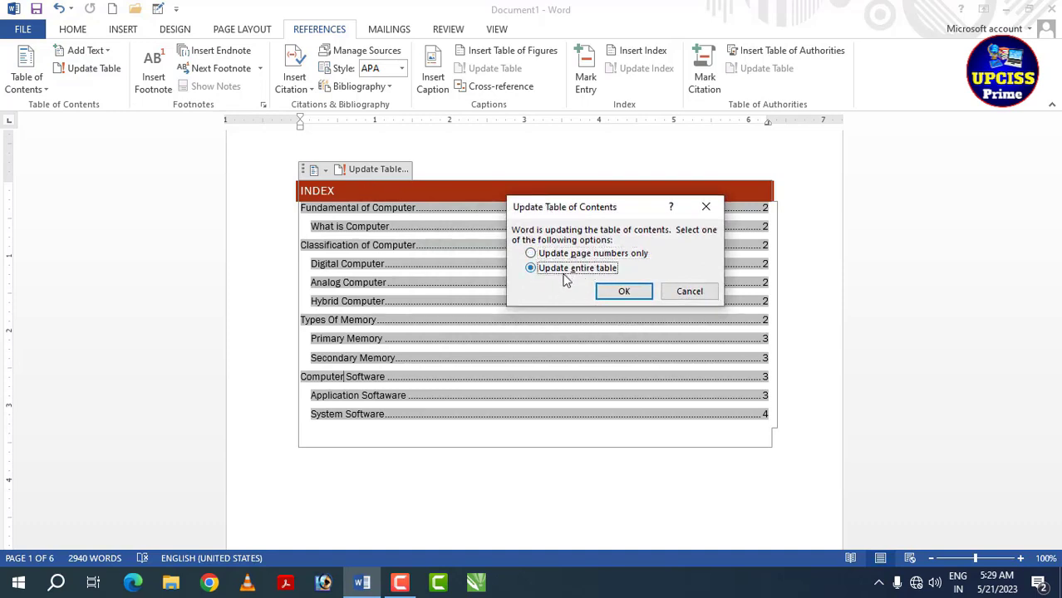
{"action": "left_click", "coordinate": [623, 291]}
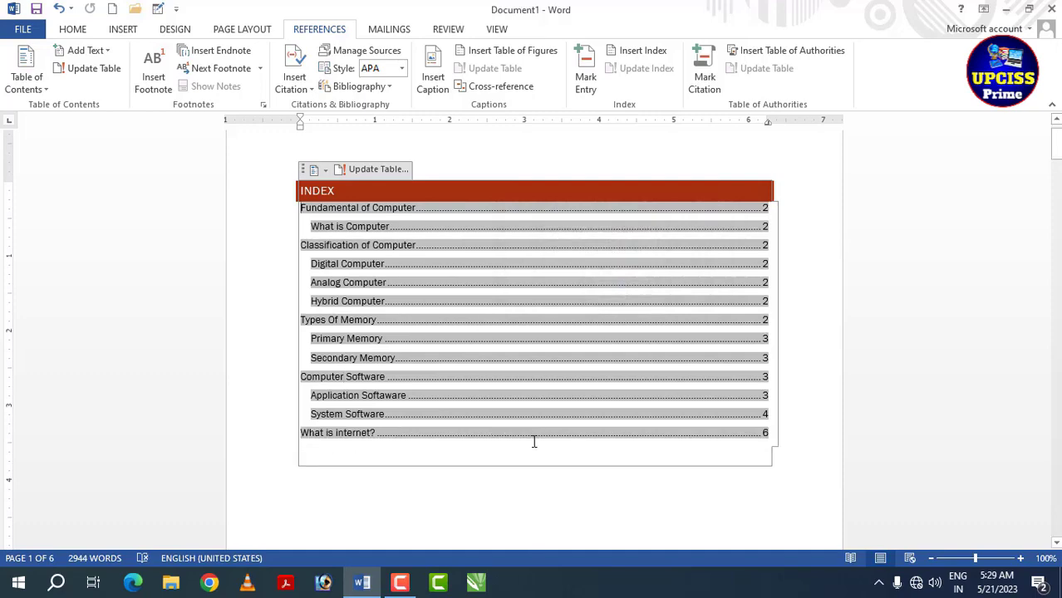
{"action": "left_click", "coordinate": [474, 501]}
Step: Add the word "ccc" at the end of the first paragraph under "What is Computer" on the second page
{"action": "scroll", "coordinate": [377, 426], "scroll_direction": "down", "scroll_amount": 3}
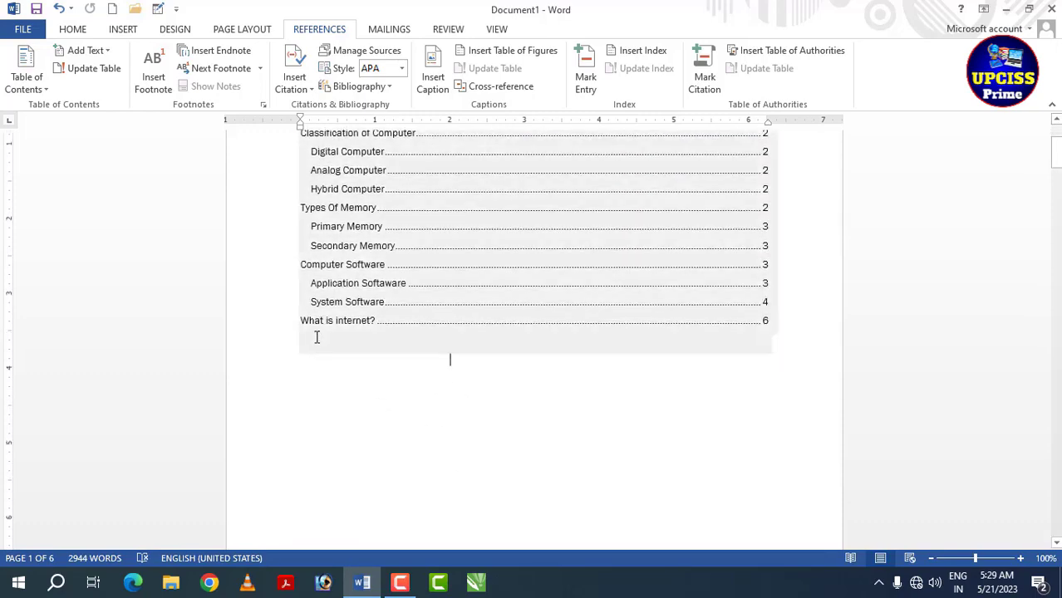
{"action": "scroll", "coordinate": [360, 358], "scroll_direction": "up", "scroll_amount": 3}
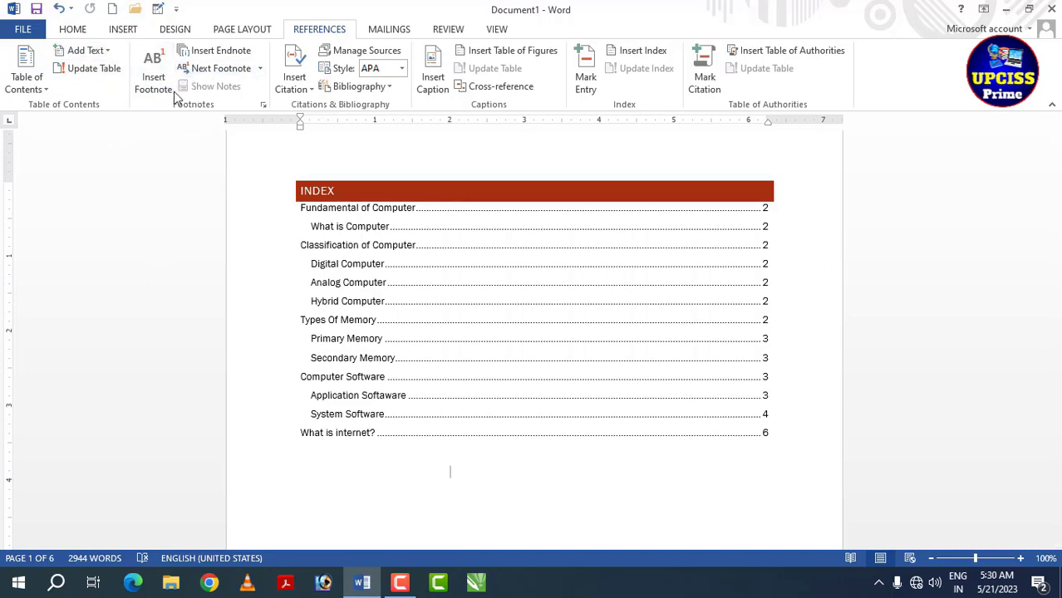
{"action": "scroll", "coordinate": [370, 458], "scroll_direction": "down", "scroll_amount": 15}
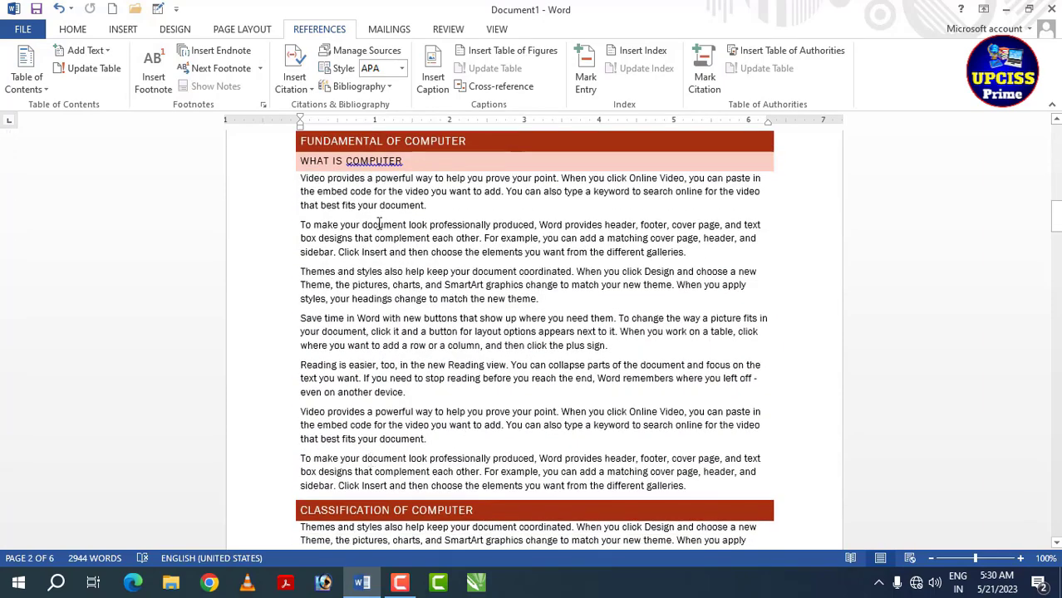
{"action": "left_click", "coordinate": [475, 211]}
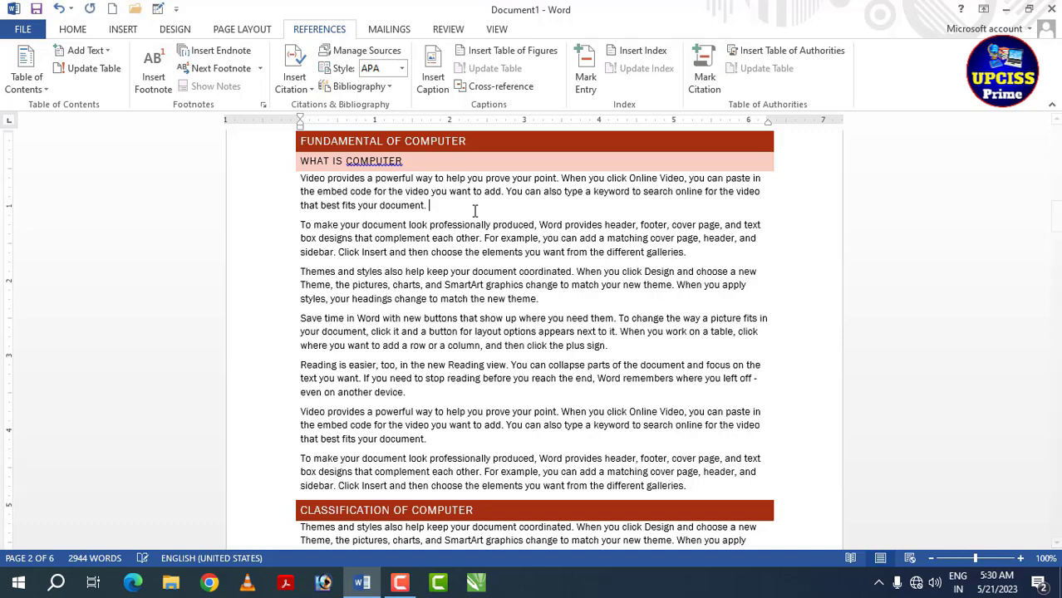
{"action": "type", "text": "cco"}
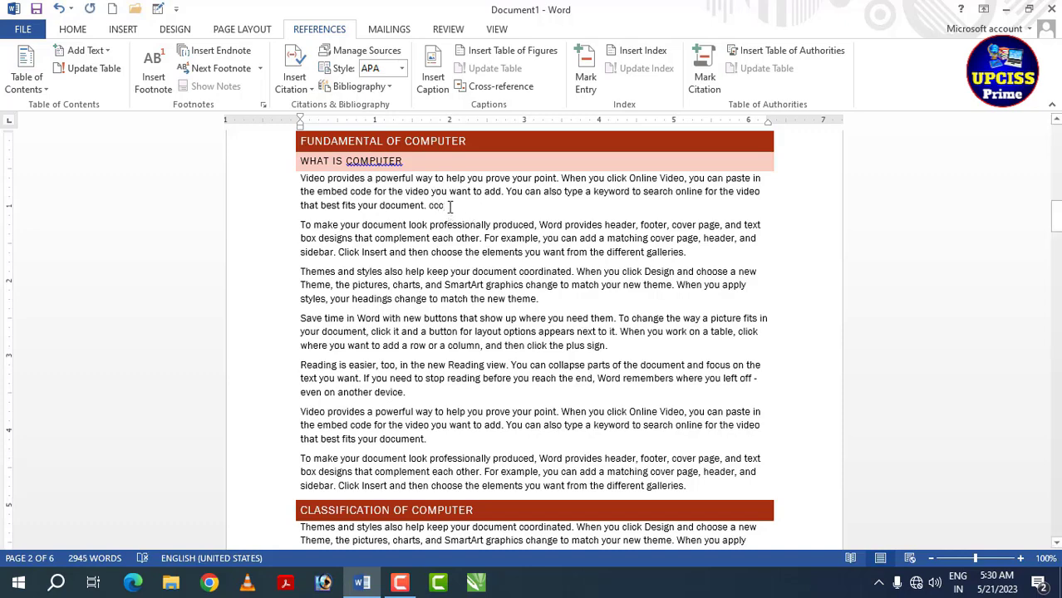
Step: Insert a footnote for the word "ccc" reading "Course on computer concept", correcting the spelling of "concept"
{"action": "left_click_drag", "start_coordinate": [450, 207], "coordinate": [427, 207]}
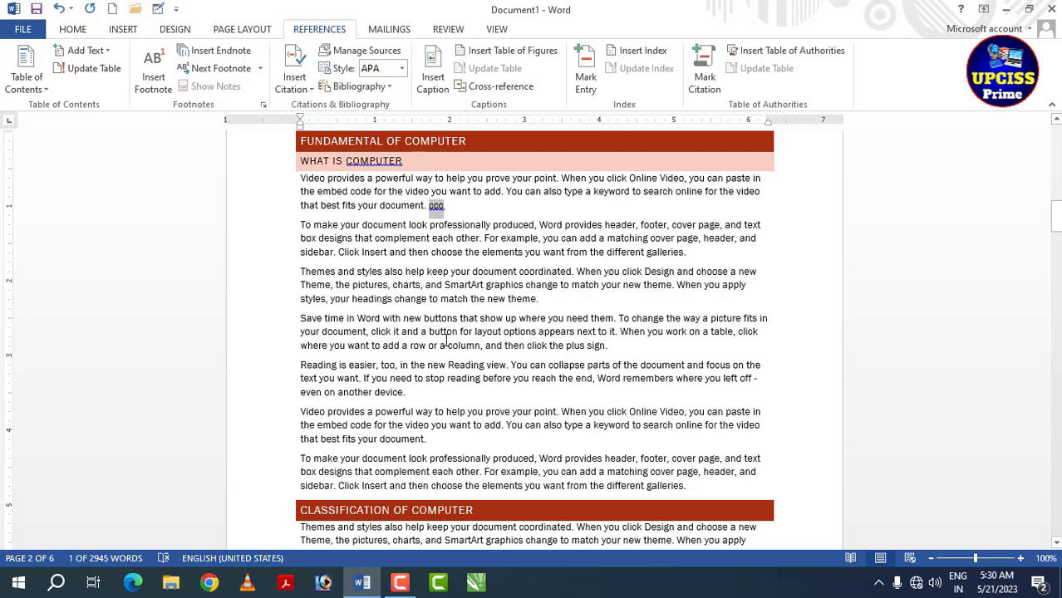
{"action": "left_click", "coordinate": [421, 241]}
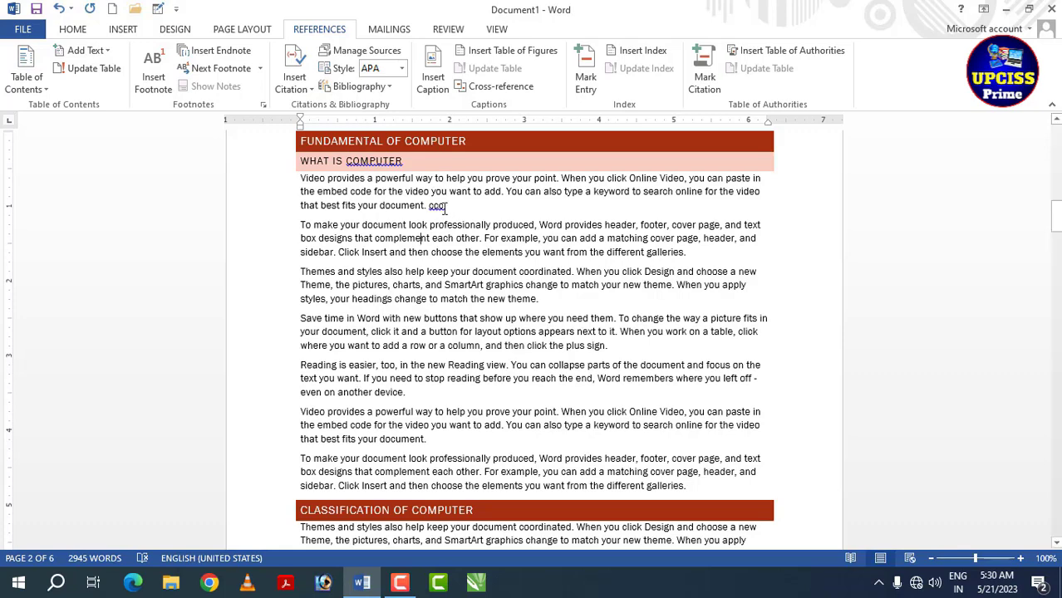
{"action": "left_click_drag", "start_coordinate": [436, 203], "coordinate": [446, 206]}
{"action": "left_click", "coordinate": [163, 70]}
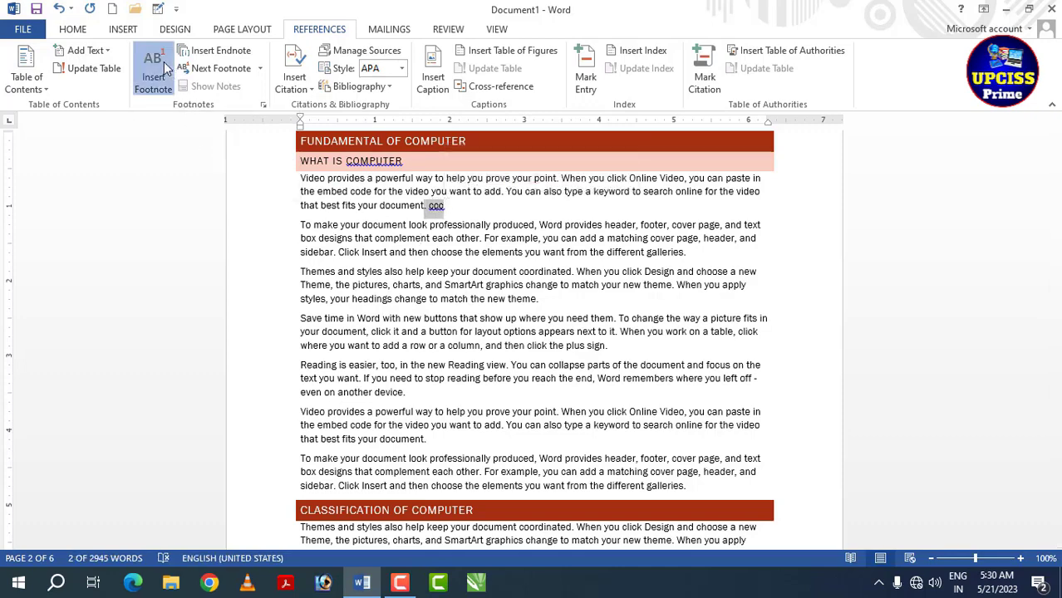
{"action": "scroll", "coordinate": [446, 350], "scroll_direction": "down", "scroll_amount": 5}
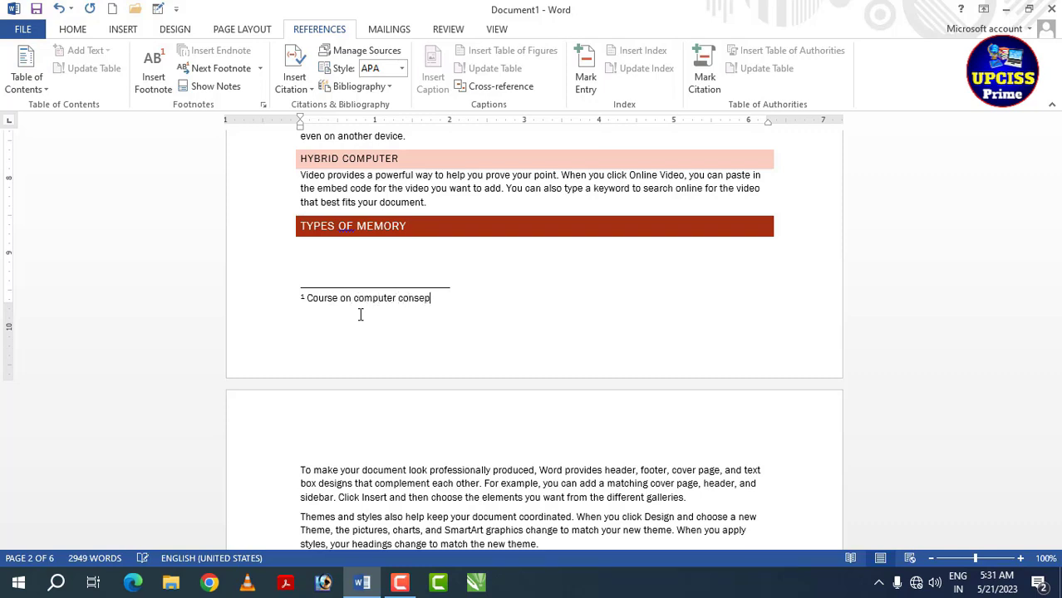
{"action": "right_click", "coordinate": [417, 299]}
{"action": "left_click", "coordinate": [465, 313]}
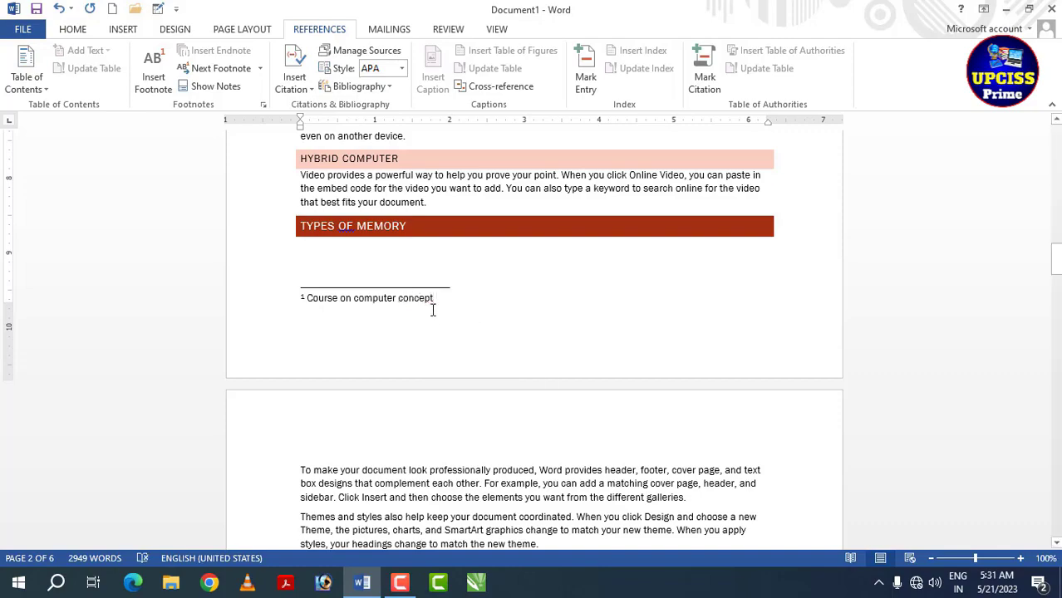
Step: Enlarge the font of the entire document by three size increments, making the body text 14 pt
{"action": "scroll", "coordinate": [432, 308], "scroll_direction": "up", "scroll_amount": 15}
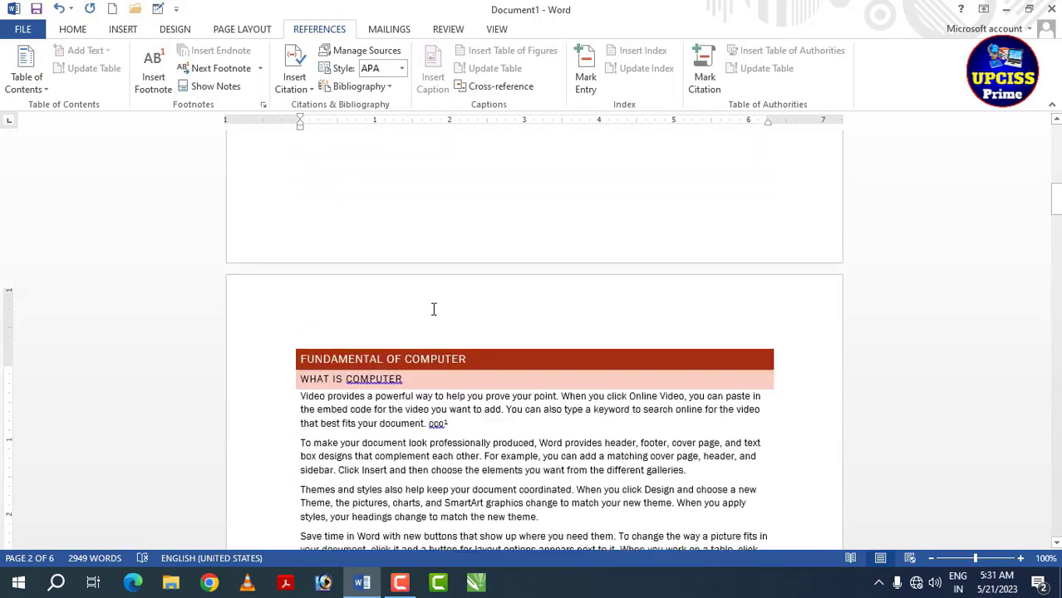
{"action": "scroll", "coordinate": [445, 326], "scroll_direction": "down", "scroll_amount": 4}
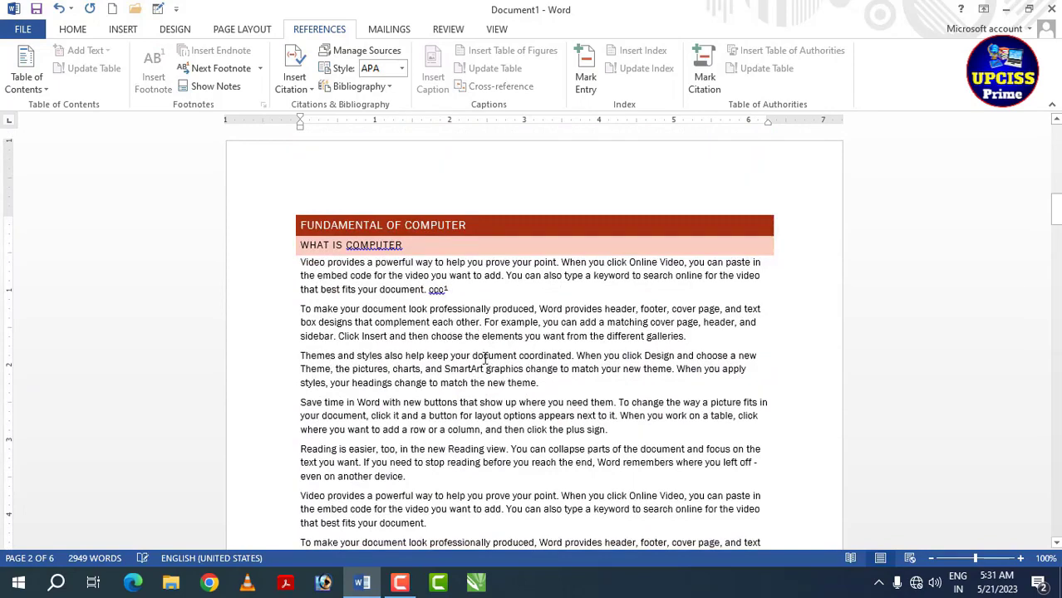
{"action": "key", "text": "ctrl+a"}
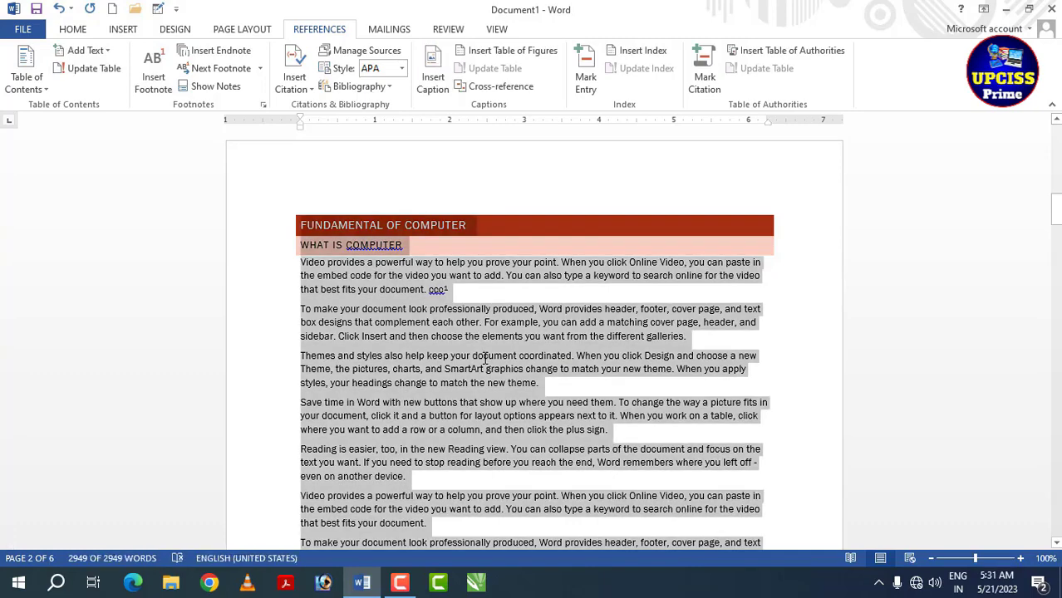
{"action": "key", "text": "ctrl+shift+period"}
{"action": "key", "text": "ctrl+shift+period"}
{"action": "key", "text": "ctrl+shift+period"}
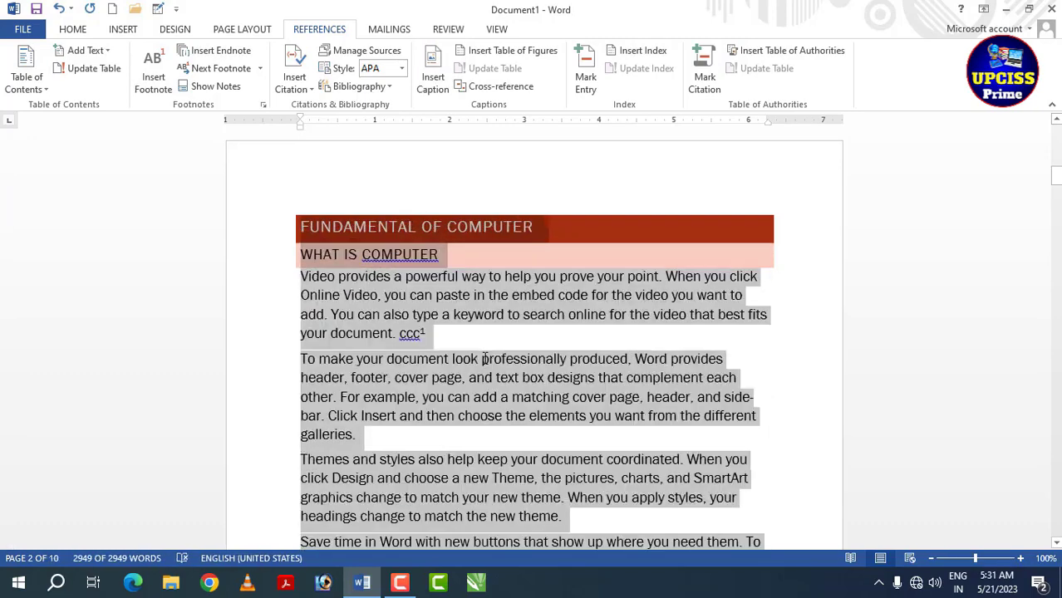
{"action": "left_click", "coordinate": [497, 339]}
{"action": "scroll", "coordinate": [498, 339], "scroll_direction": "down", "scroll_amount": 1}
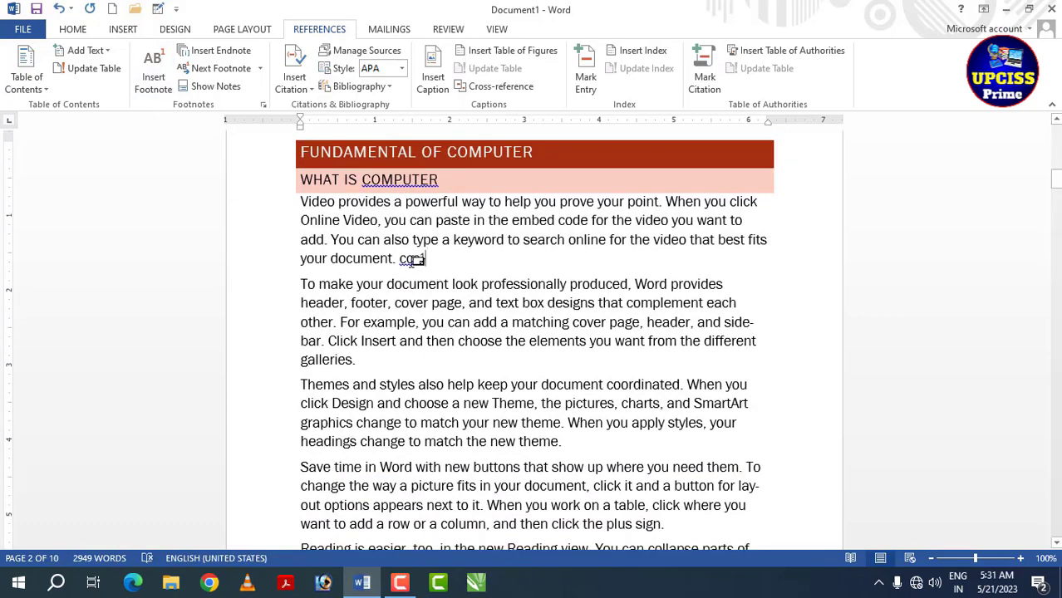
Step: Insert a footnote reading "jhgdfhdfgdkfghjkdfgjkd" for the word "galleries." ending the second paragraph under "What is Computer"
{"action": "mouse_move", "coordinate": [412, 261]}
{"action": "double_click", "coordinate": [351, 369]}
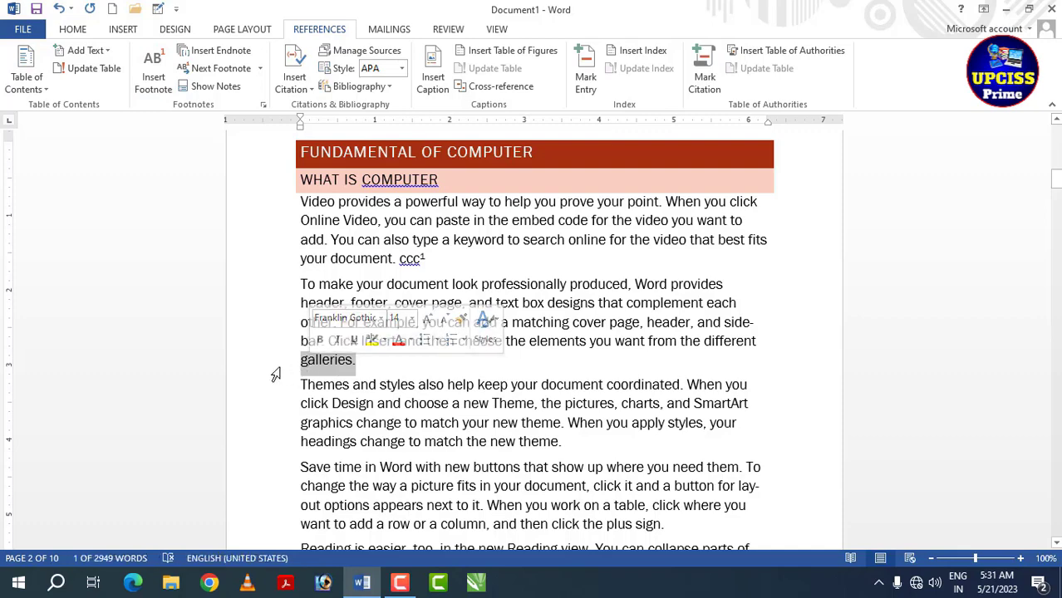
{"action": "left_click", "coordinate": [153, 73]}
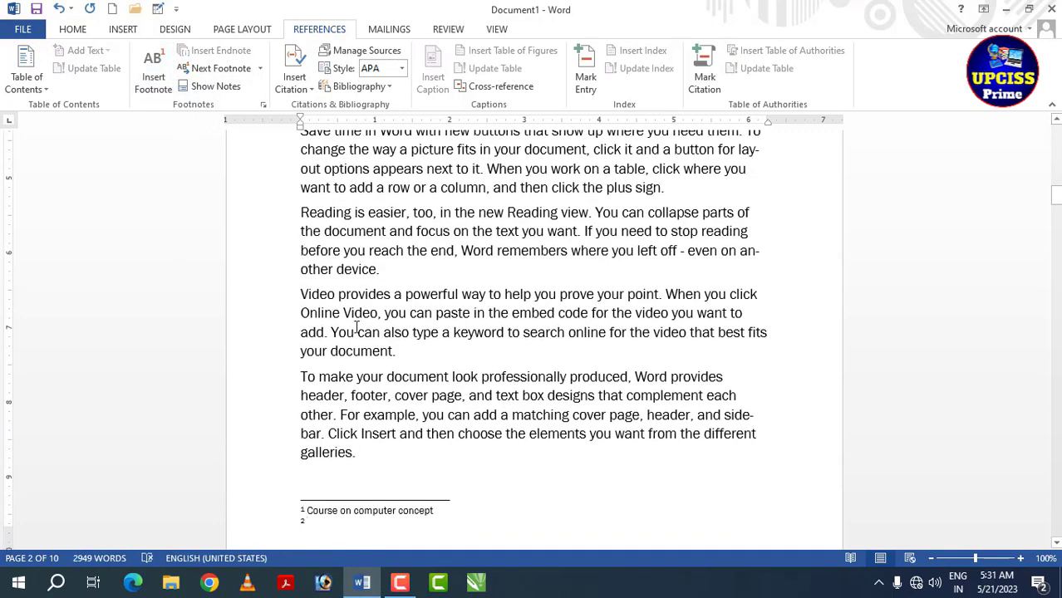
{"action": "type", "text": "jhgdfhdfgdkfghjkdfgjkd"}
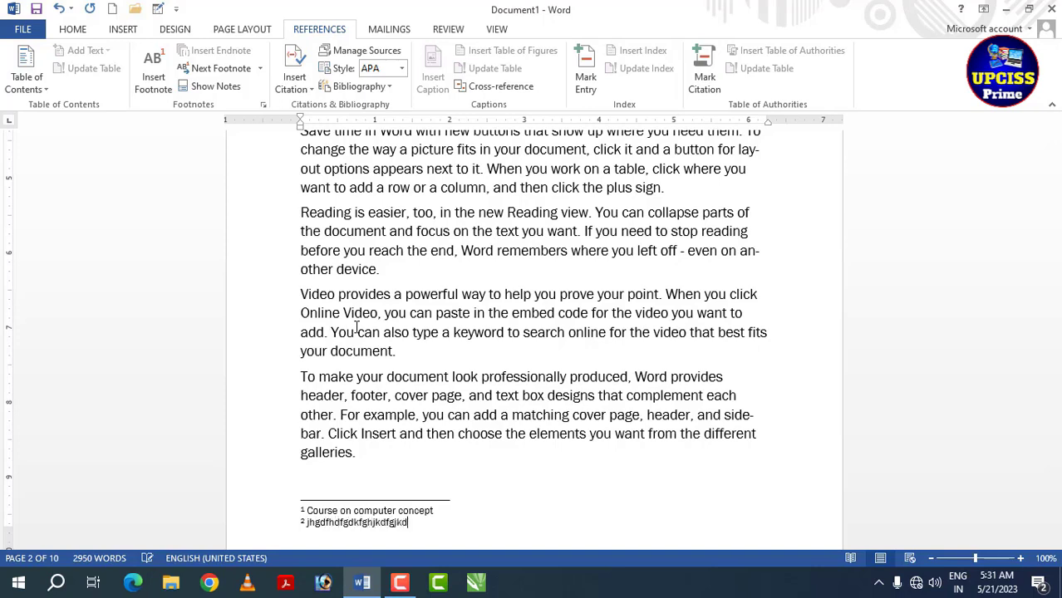
Step: Insert a footnote reading "kfjhgdfkgkdfkdg" for the word "sign." at the end of the "Save time in Word" paragraph on page two
{"action": "left_click", "coordinate": [441, 188]}
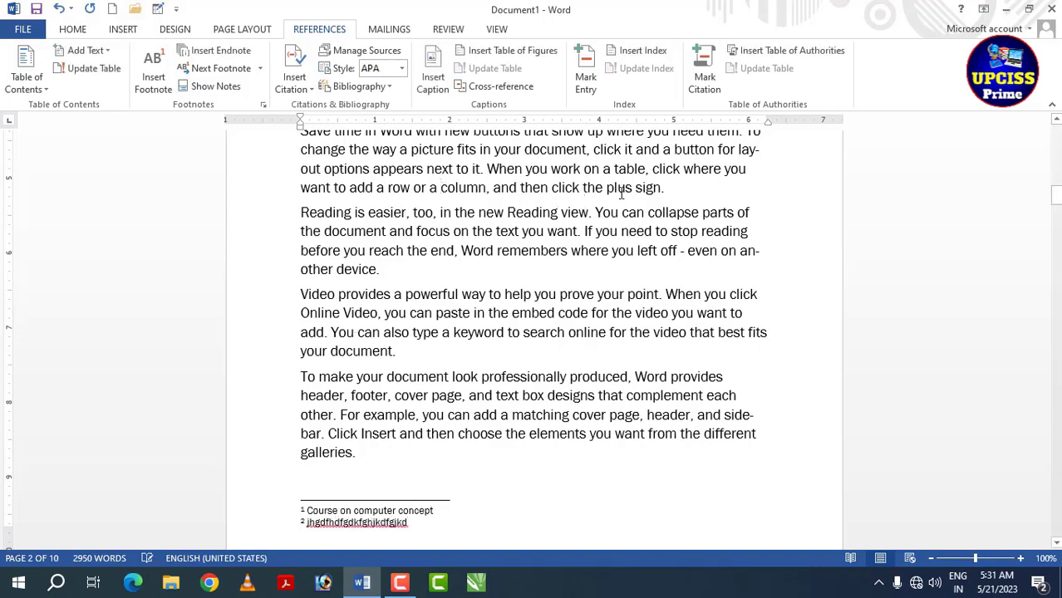
{"action": "left_click_drag", "start_coordinate": [636, 188], "coordinate": [665, 189]}
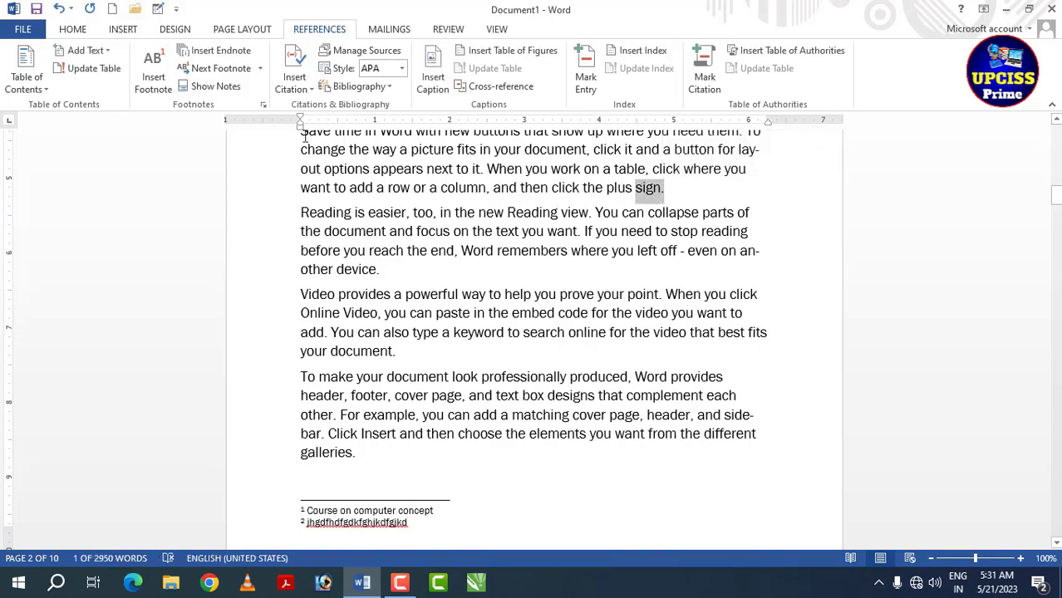
{"action": "left_click", "coordinate": [164, 79]}
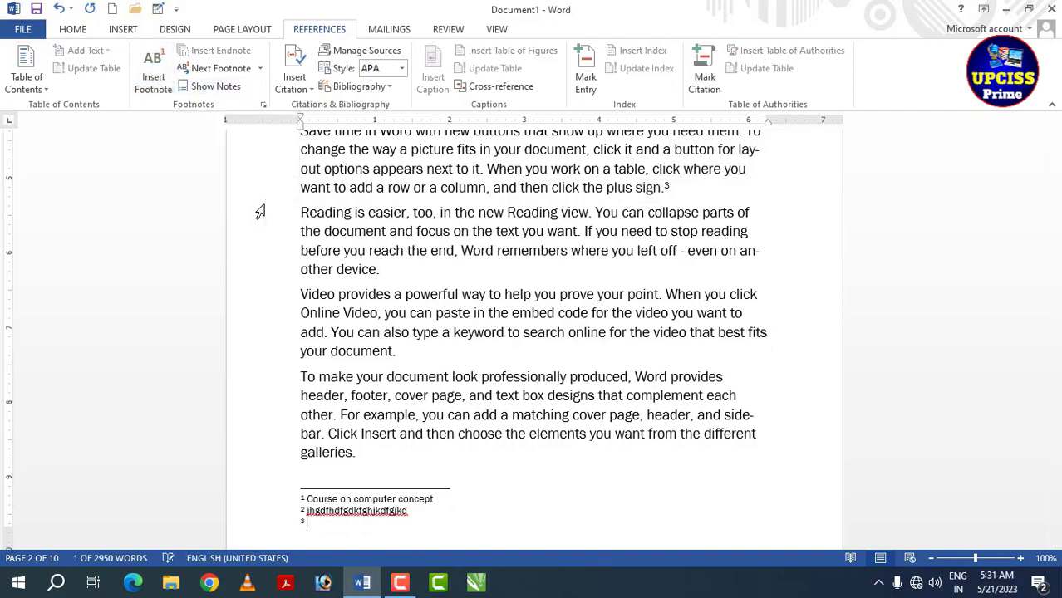
{"action": "type", "text": "kfjhgdfkgkdfkg"}
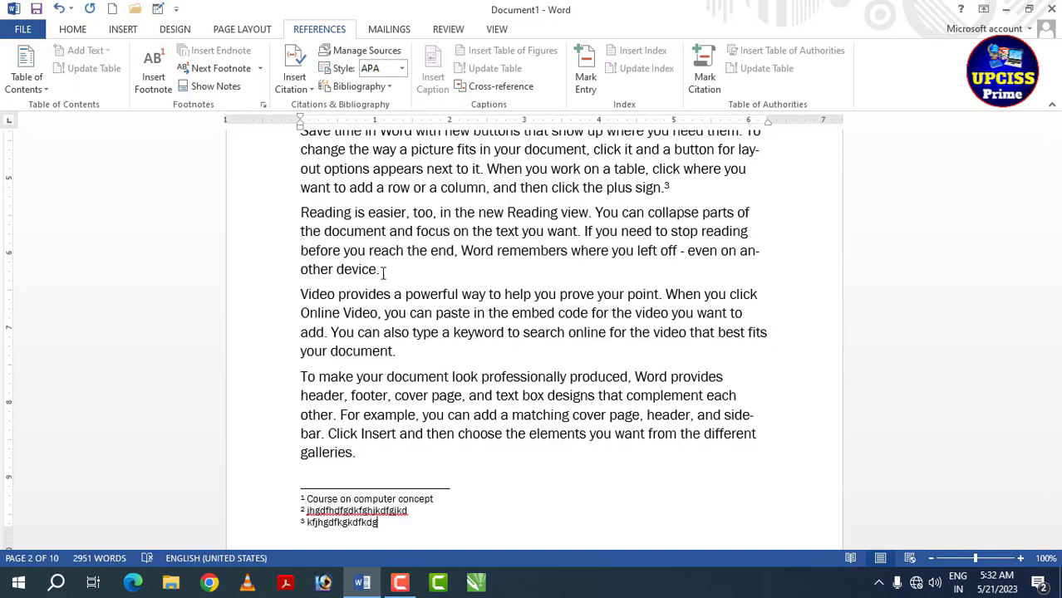
Step: Insert a footnote reading "dfsfsdfsdfsfds" for the word "device." at the end of the "Reading is easier" paragraph on page two
{"action": "left_click_drag", "start_coordinate": [337, 271], "coordinate": [386, 271]}
{"action": "left_click", "coordinate": [153, 74]}
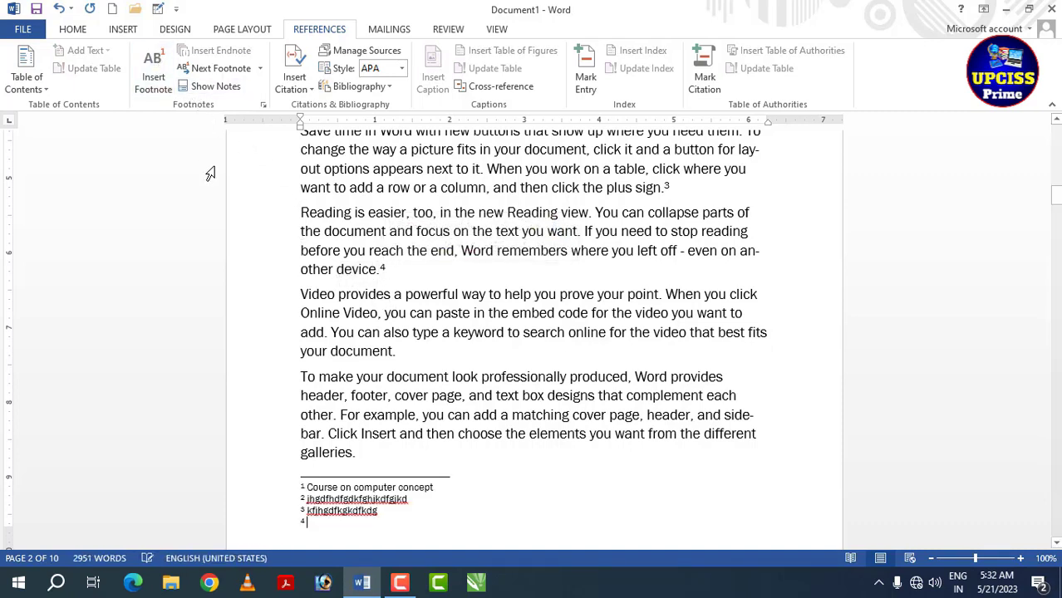
{"action": "type", "text": "dfsfsdsdf"}
{"action": "type", "text": "sfds"}
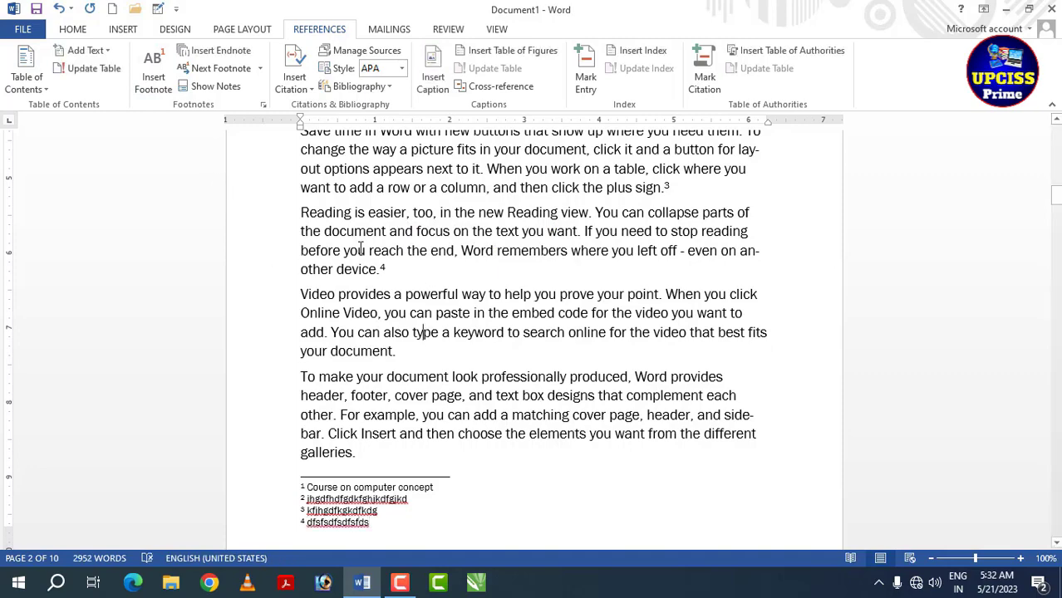
Step: Insert an endnote reading "jhjfjgjdfgjfjgdjhg" for the "Digital Computer" heading on the third page
{"action": "scroll", "coordinate": [446, 377], "scroll_direction": "down", "scroll_amount": 10}
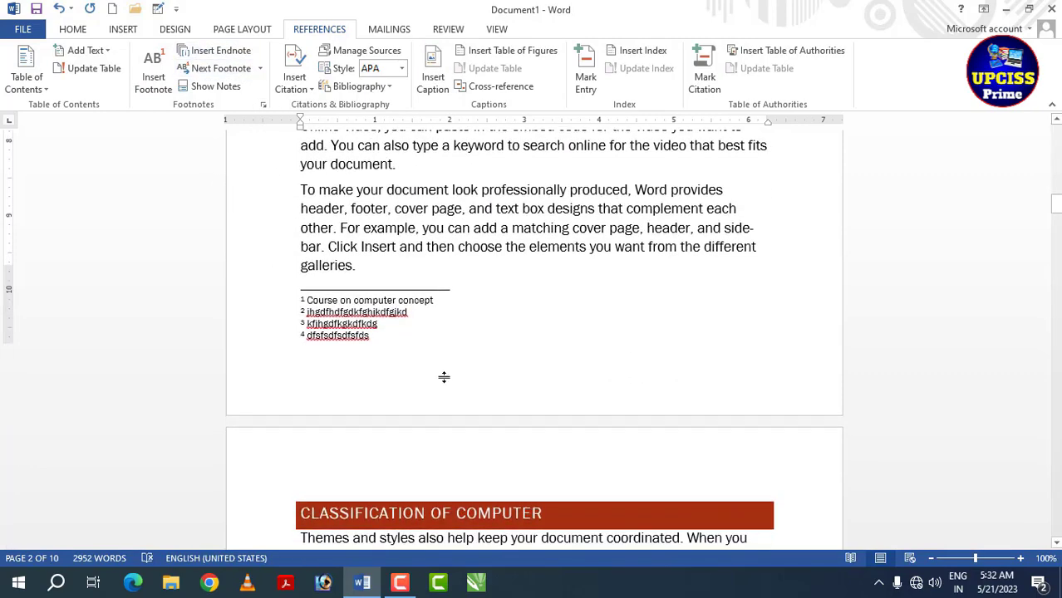
{"action": "scroll", "coordinate": [445, 377], "scroll_direction": "up", "scroll_amount": 2}
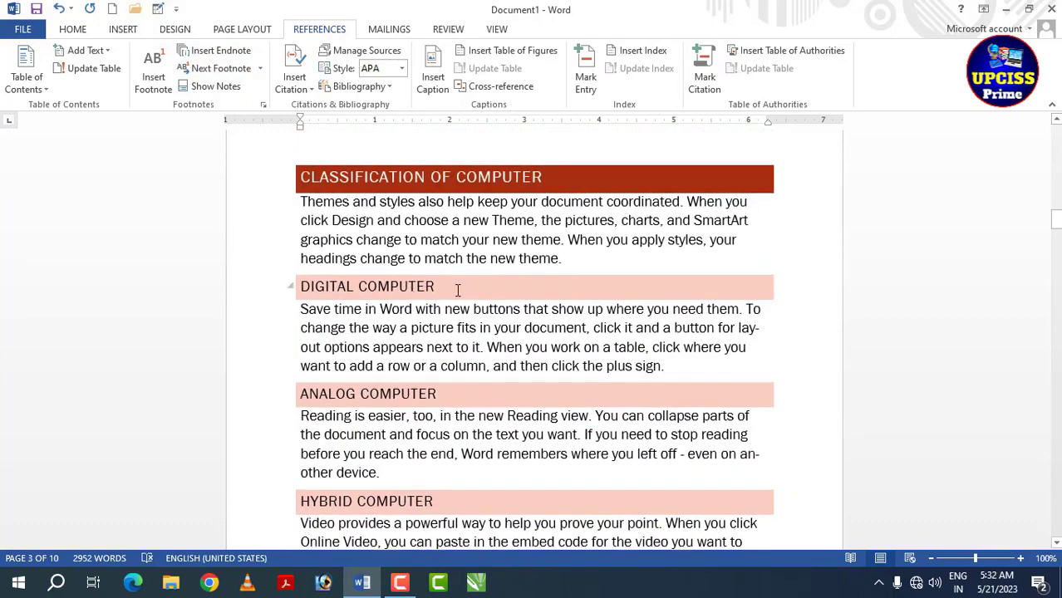
{"action": "left_click_drag", "start_coordinate": [433, 291], "coordinate": [303, 291]}
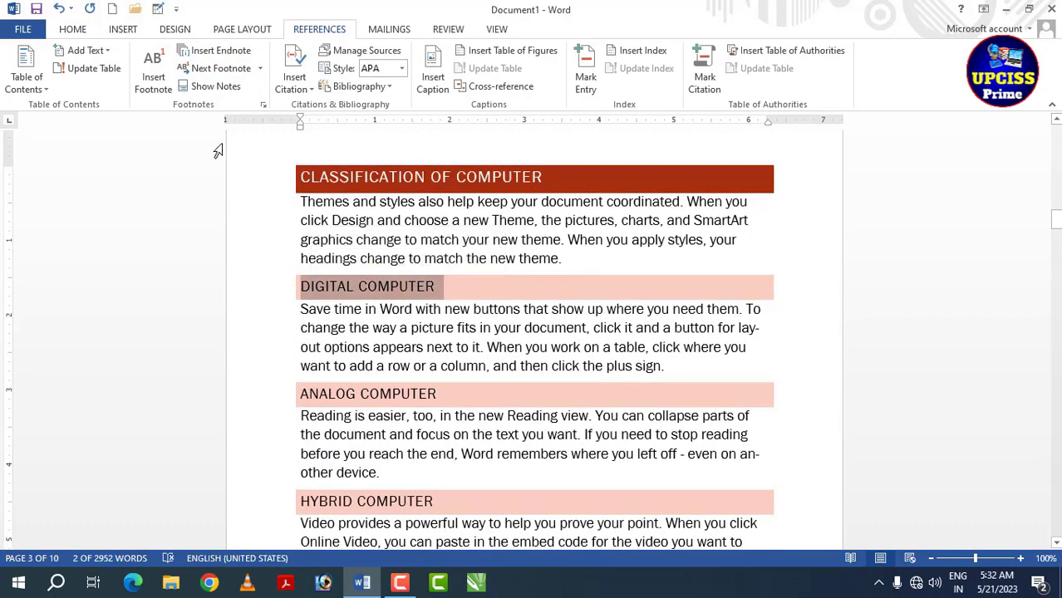
{"action": "left_click", "coordinate": [218, 52]}
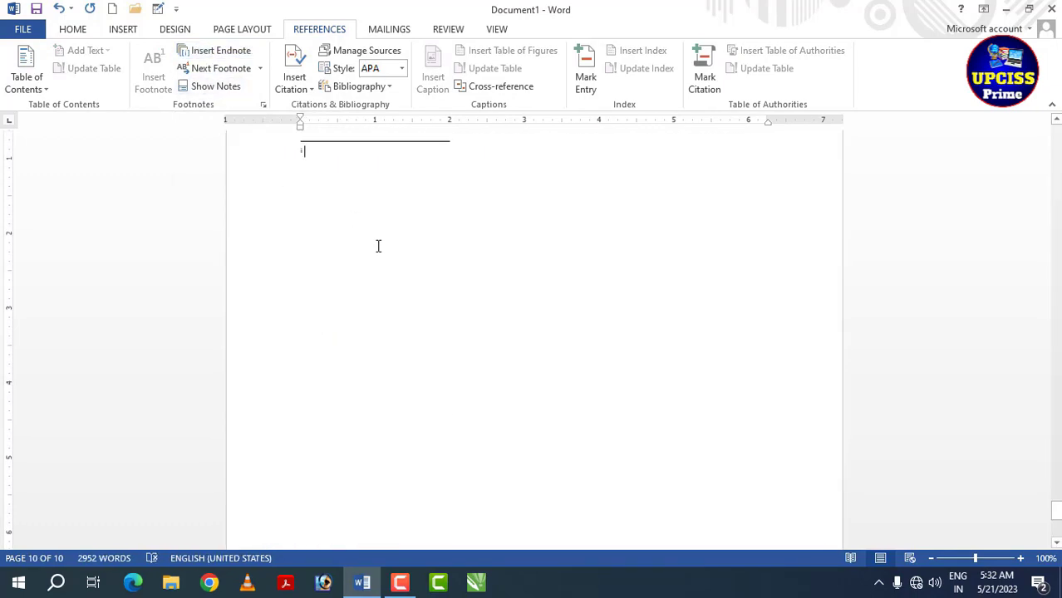
{"action": "scroll", "coordinate": [356, 181], "scroll_direction": "up", "scroll_amount": 5}
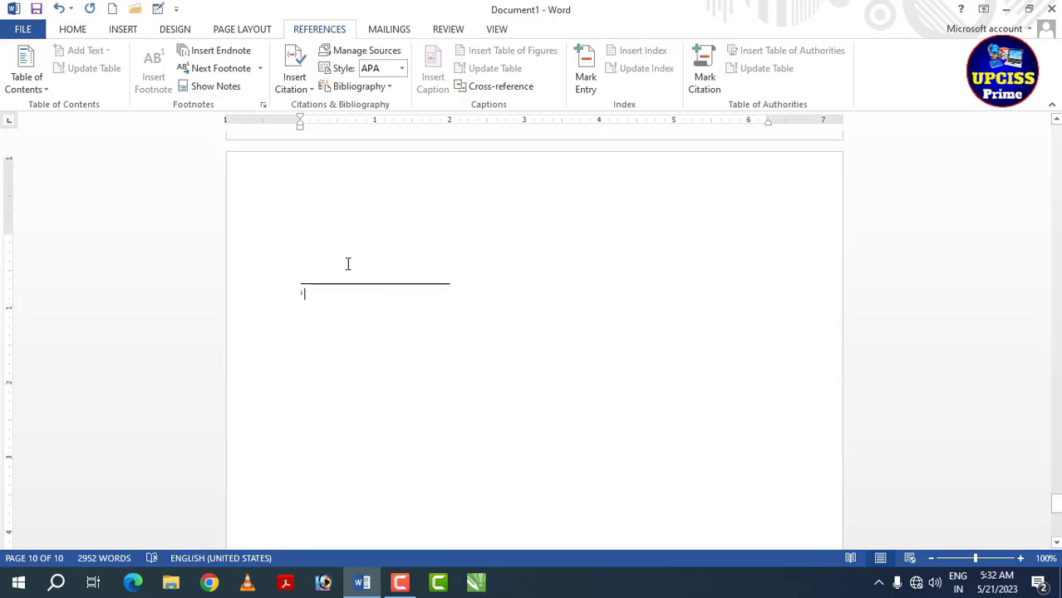
{"action": "scroll", "coordinate": [387, 317], "scroll_direction": "down", "scroll_amount": 4}
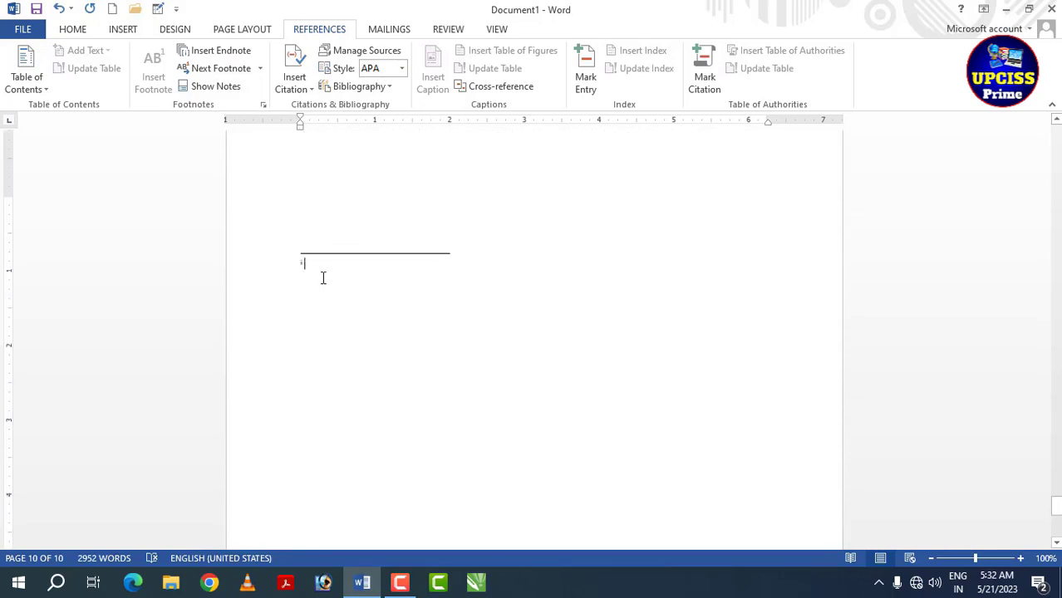
{"action": "type", "text": "jhjfjgdfgjfjgdjhg"}
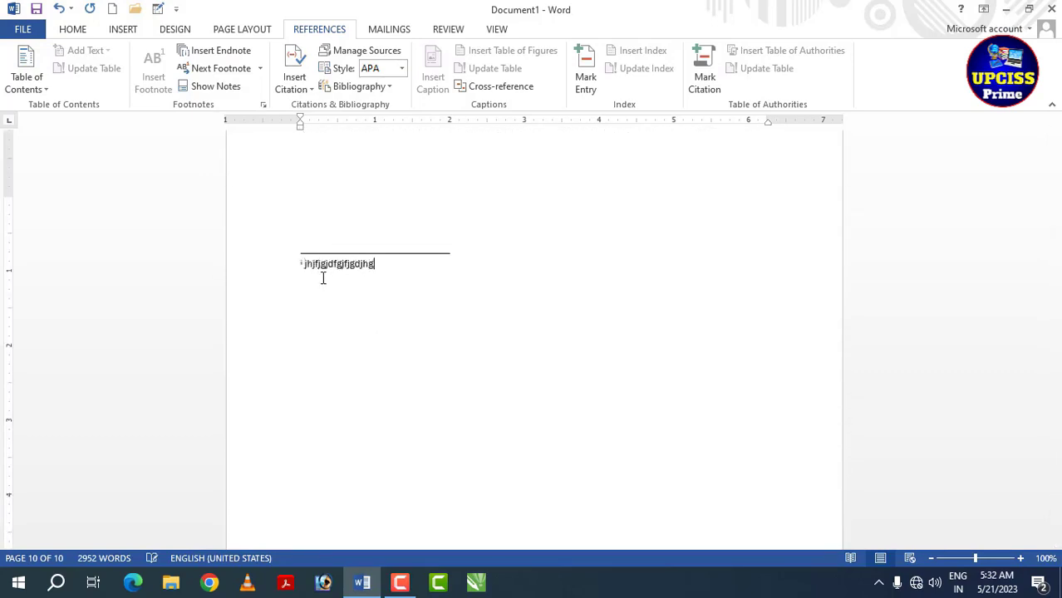
Step: Insert an endnote reading "dfhbsdbhfsdbfs" for the "What is Internet?" heading on page nine
{"action": "scroll", "coordinate": [358, 290], "scroll_direction": "up", "scroll_amount": 10}
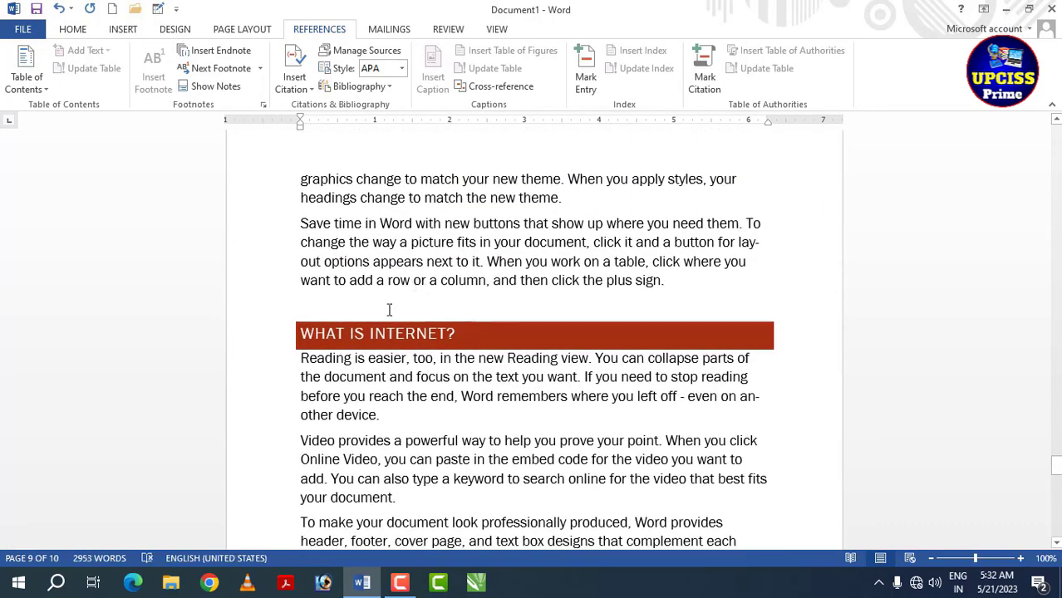
{"action": "left_click_drag", "start_coordinate": [471, 337], "coordinate": [297, 336]}
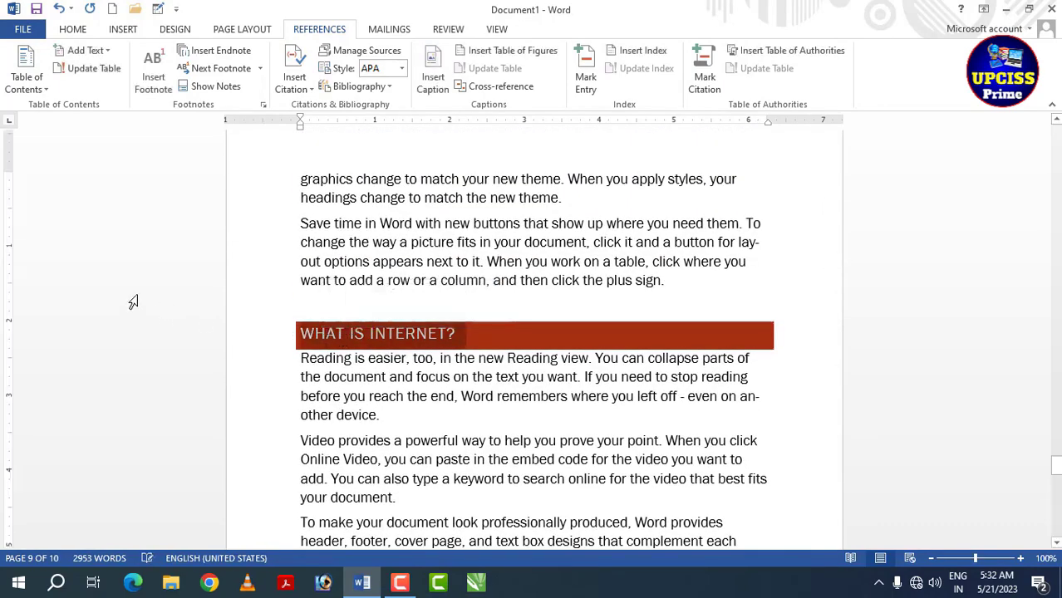
{"action": "left_click", "coordinate": [220, 50]}
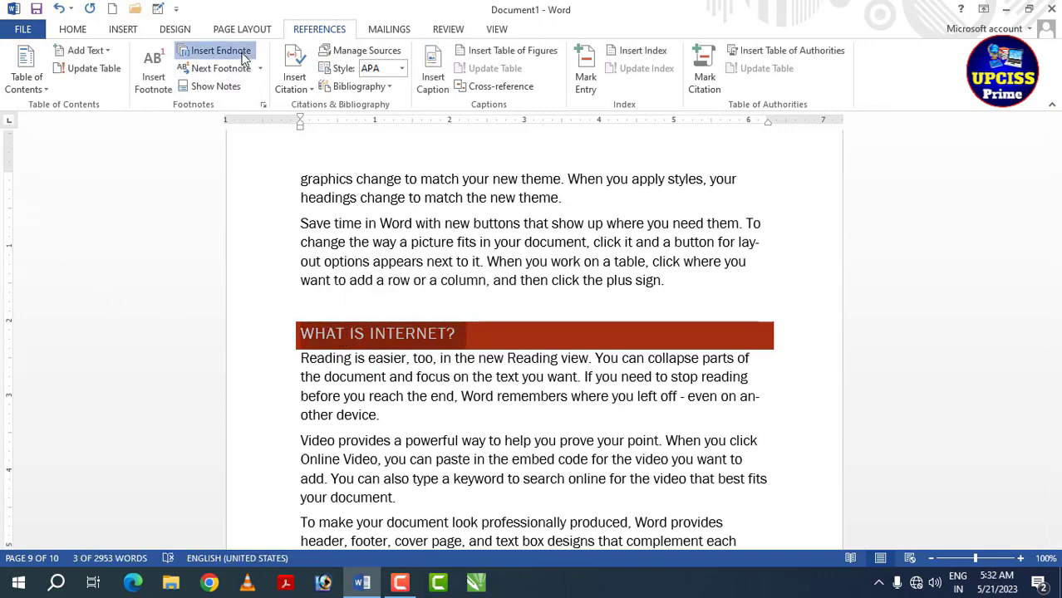
{"action": "type", "text": "dfhbsdbhfsdbfs"}
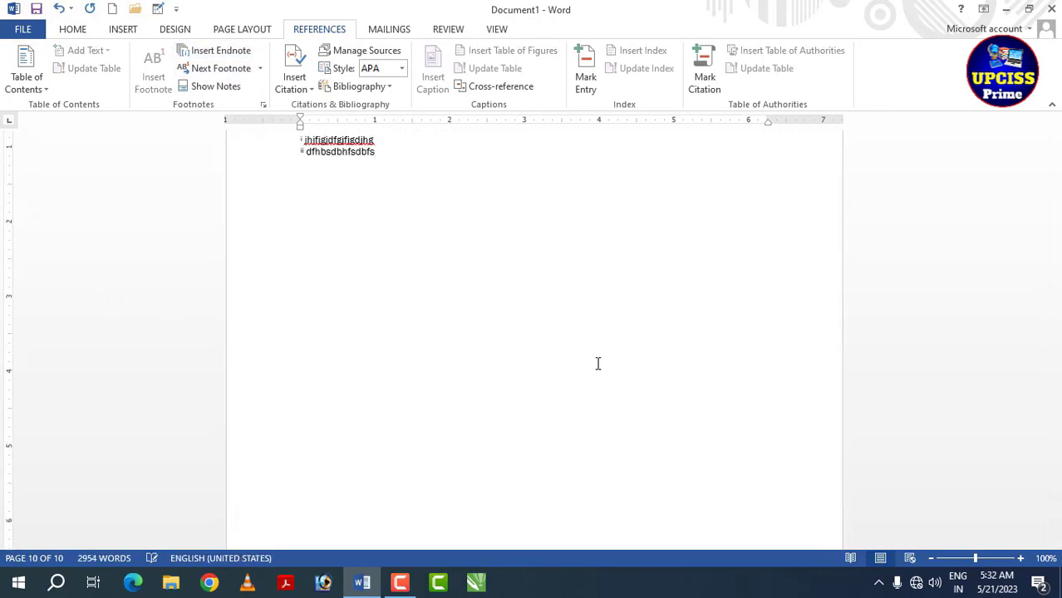
Step: Insert an endnote reading "fjhsdjsdfsjdfdsf" for the word "document." ending the second paragraph under "What is Internet?"
{"action": "scroll", "coordinate": [596, 370], "scroll_direction": "up", "scroll_amount": 10}
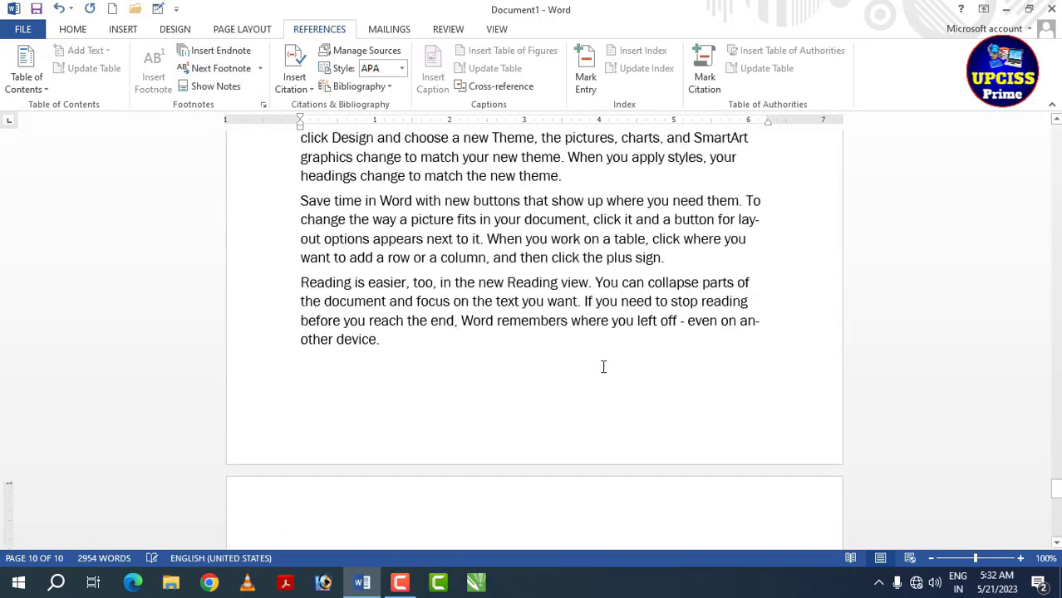
{"action": "scroll", "coordinate": [595, 377], "scroll_direction": "down", "scroll_amount": 5}
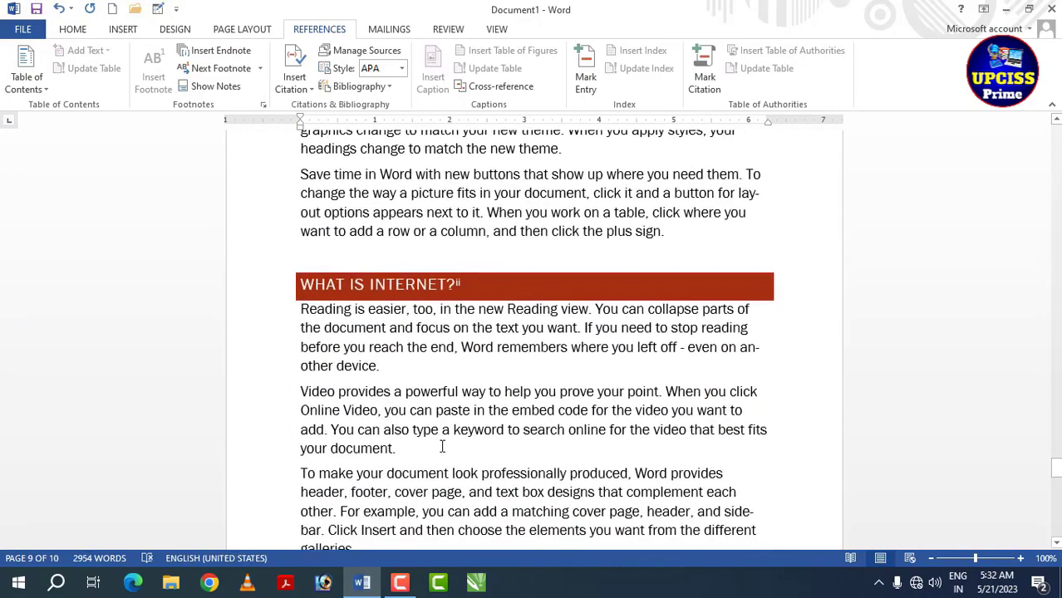
{"action": "left_click_drag", "start_coordinate": [403, 301], "coordinate": [331, 301]}
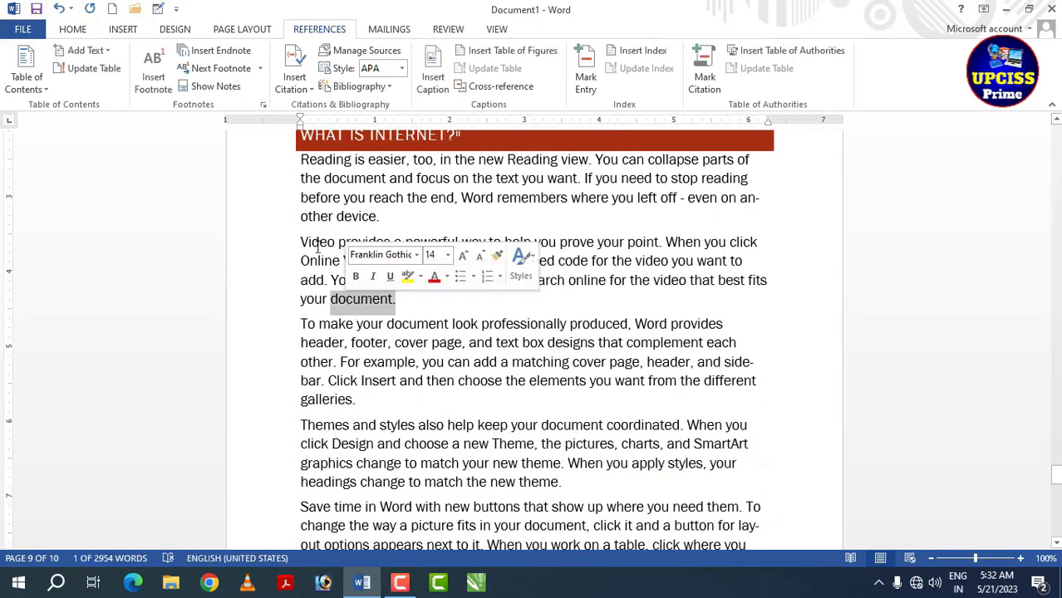
{"action": "left_click", "coordinate": [211, 50]}
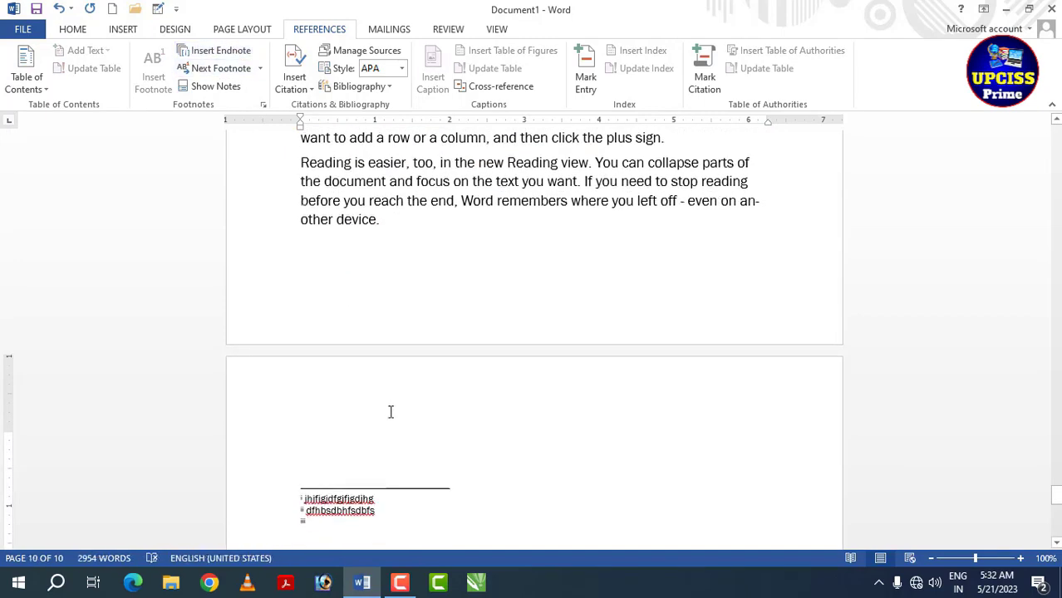
{"action": "type", "text": "fjhsdjsdfsjdfdsf"}
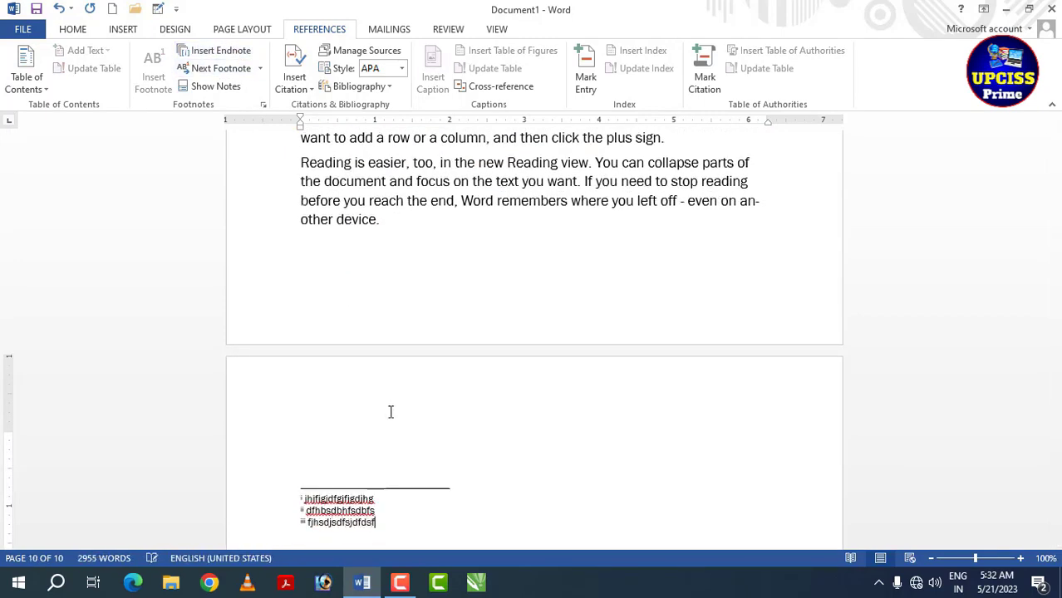
Step: Review the endnote marks around "What is Internet?" and the footnote marks under "What is Computer", going back through the document to its beginning
{"action": "left_click", "coordinate": [453, 336]}
{"action": "scroll", "coordinate": [453, 340], "scroll_direction": "up", "scroll_amount": 8}
{"action": "scroll", "coordinate": [451, 341], "scroll_direction": "up", "scroll_amount": 5}
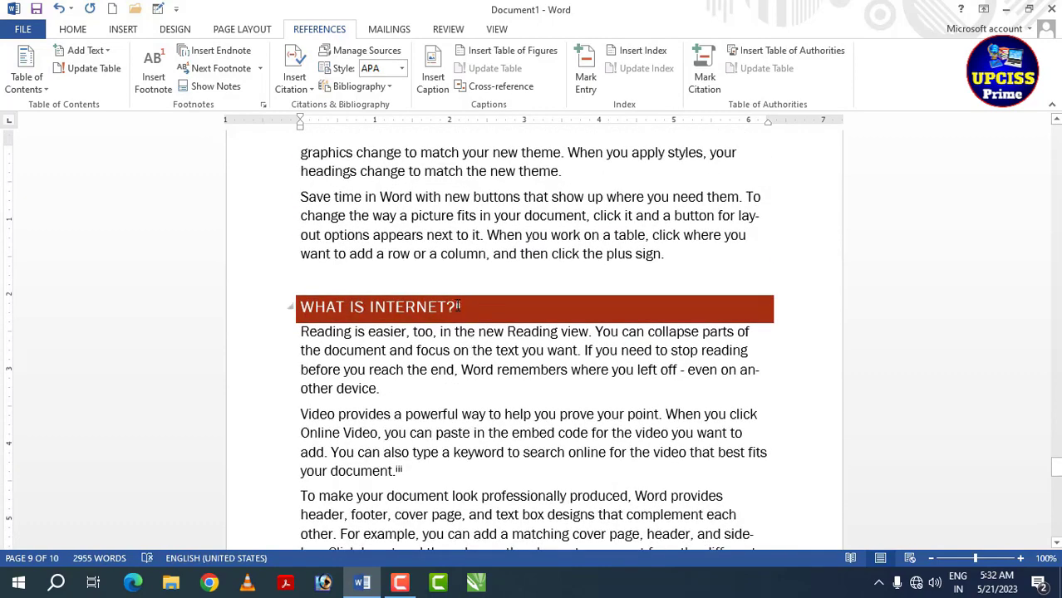
{"action": "scroll", "coordinate": [458, 307], "scroll_direction": "up", "scroll_amount": 6}
{"action": "left_click_drag", "start_coordinate": [1056, 453], "coordinate": [1056, 205]}
{"action": "scroll", "coordinate": [536, 320], "scroll_direction": "up", "scroll_amount": 10}
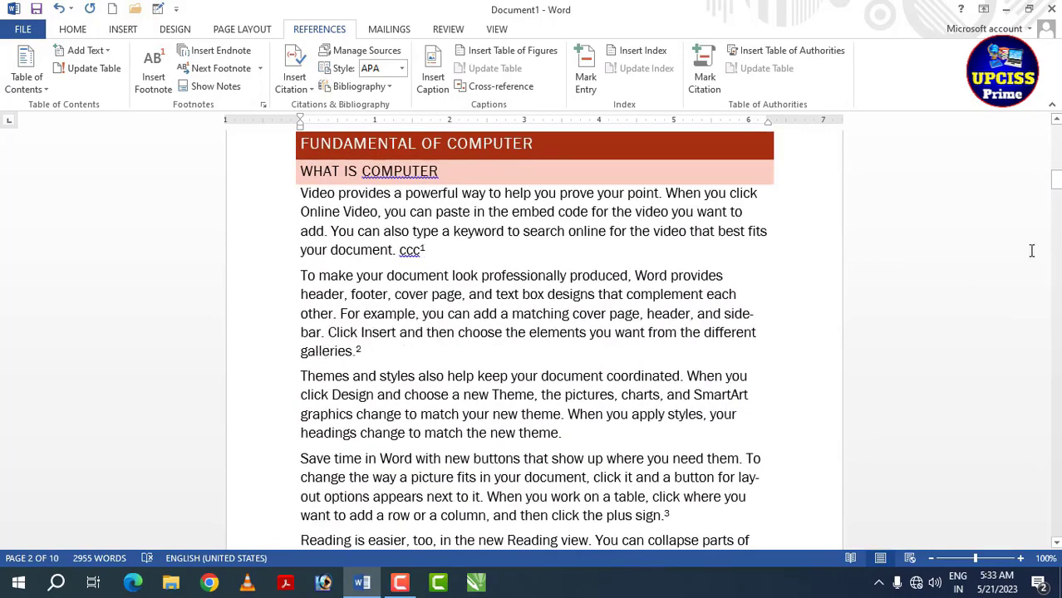
{"action": "left_click_drag", "start_coordinate": [1055, 183], "coordinate": [1054, 455]}
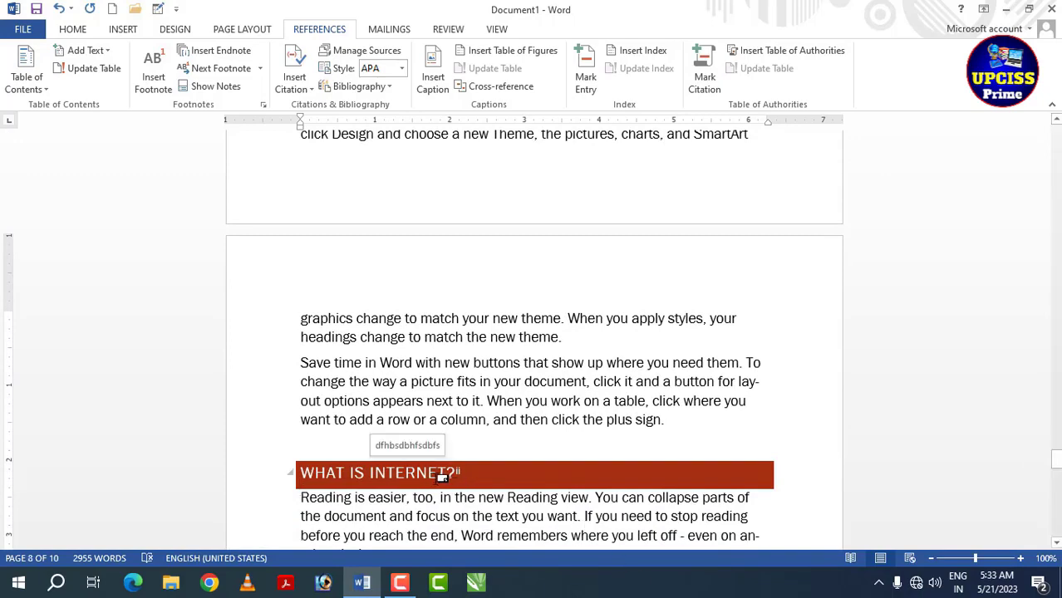
{"action": "scroll", "coordinate": [436, 477], "scroll_direction": "up", "scroll_amount": 15}
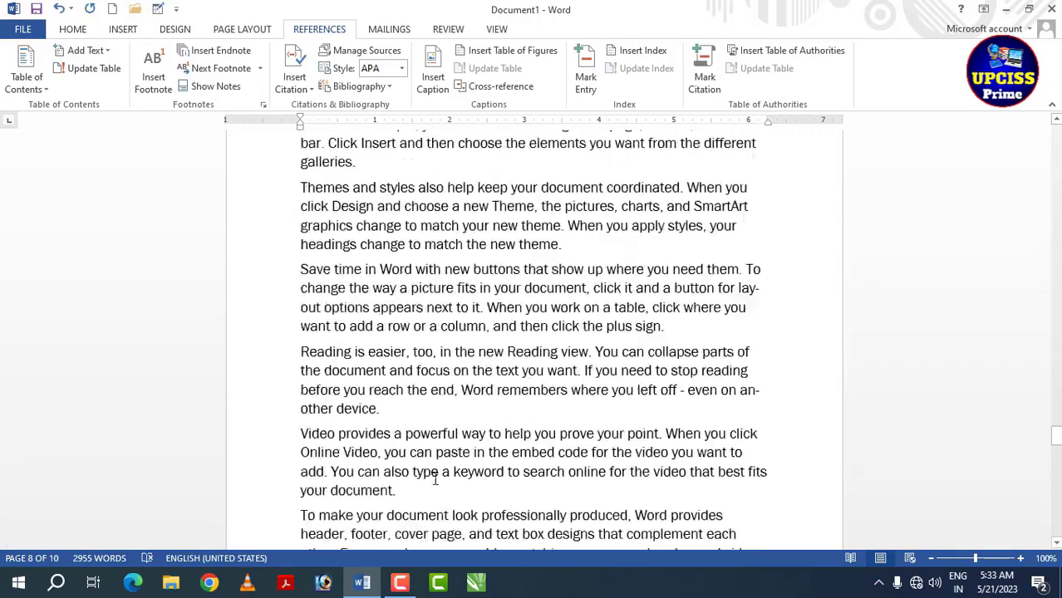
{"action": "scroll", "coordinate": [434, 479], "scroll_direction": "up", "scroll_amount": 20}
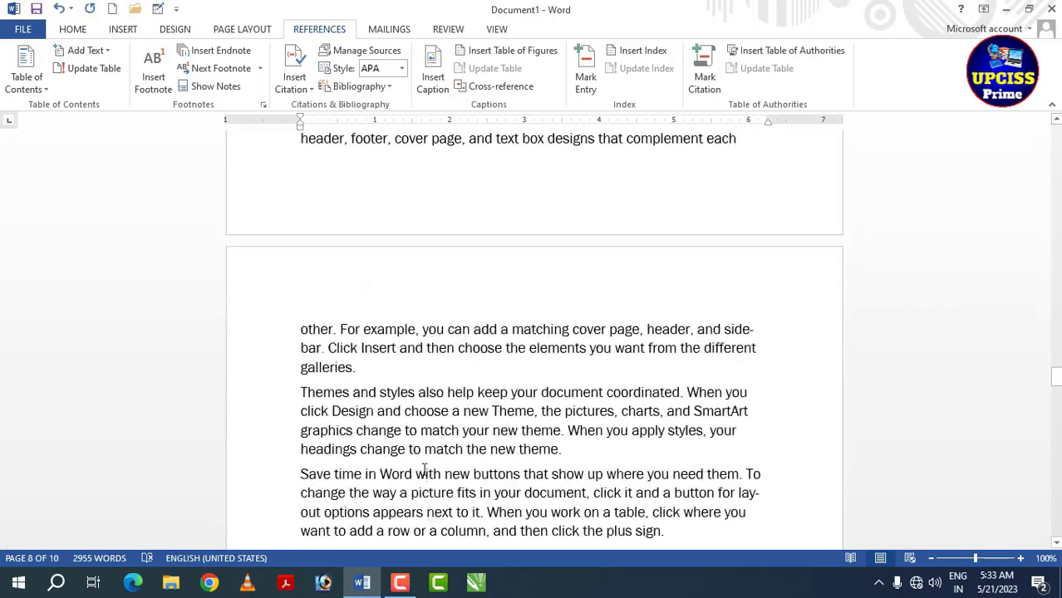
{"action": "scroll", "coordinate": [424, 471], "scroll_direction": "up", "scroll_amount": 10}
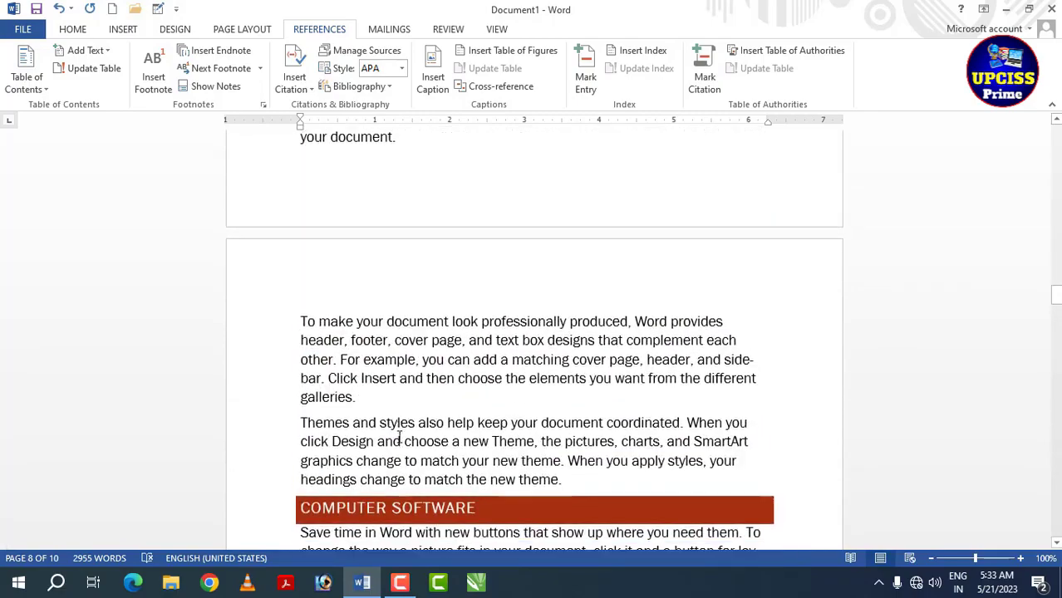
{"action": "scroll", "coordinate": [447, 371], "scroll_direction": "up", "scroll_amount": 10}
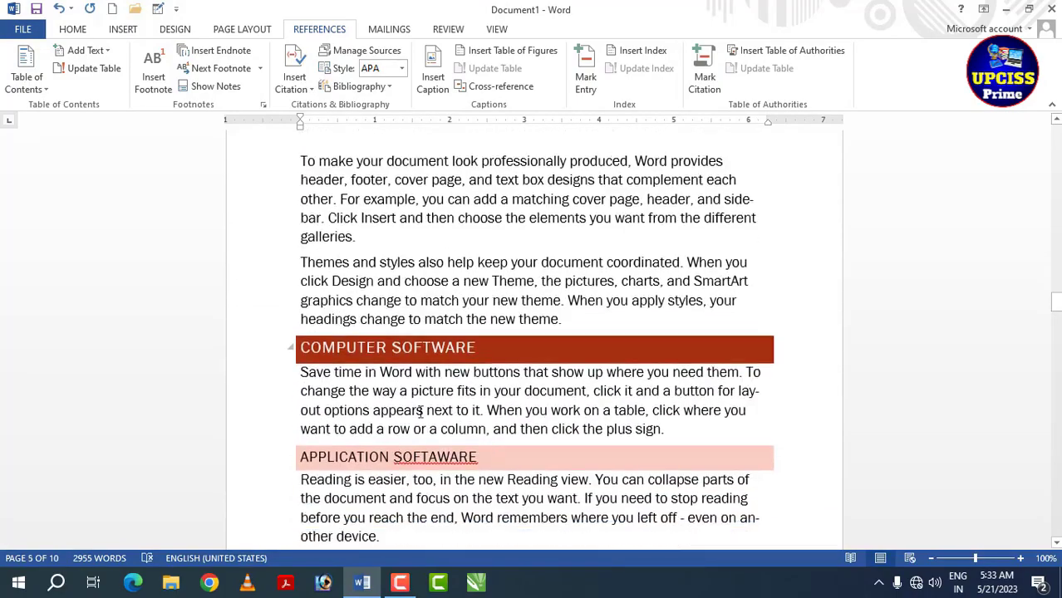
{"action": "scroll", "coordinate": [458, 415], "scroll_direction": "up", "scroll_amount": 10}
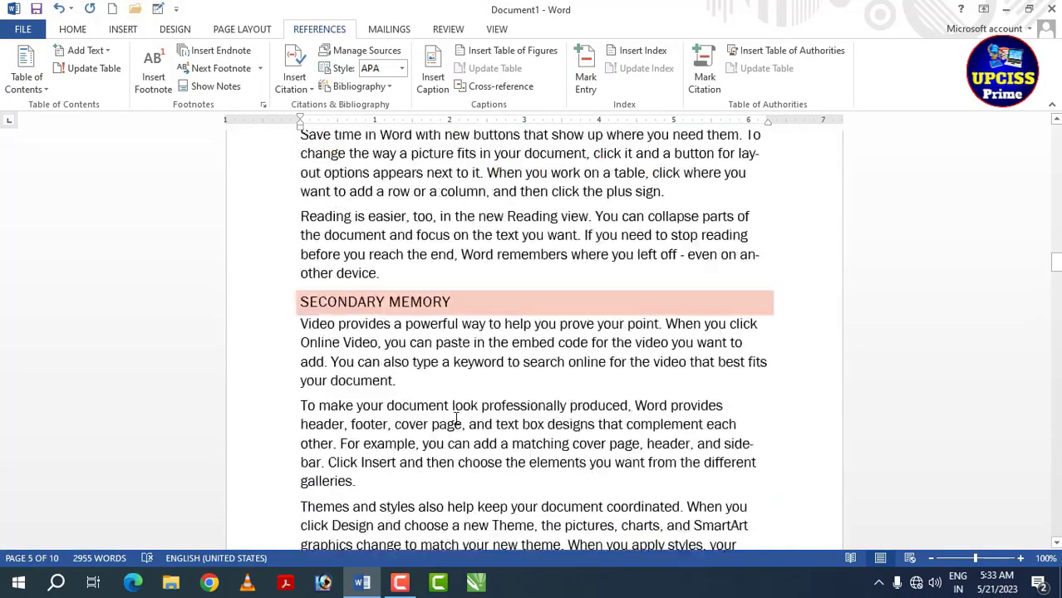
{"action": "scroll", "coordinate": [441, 420], "scroll_direction": "up", "scroll_amount": 10}
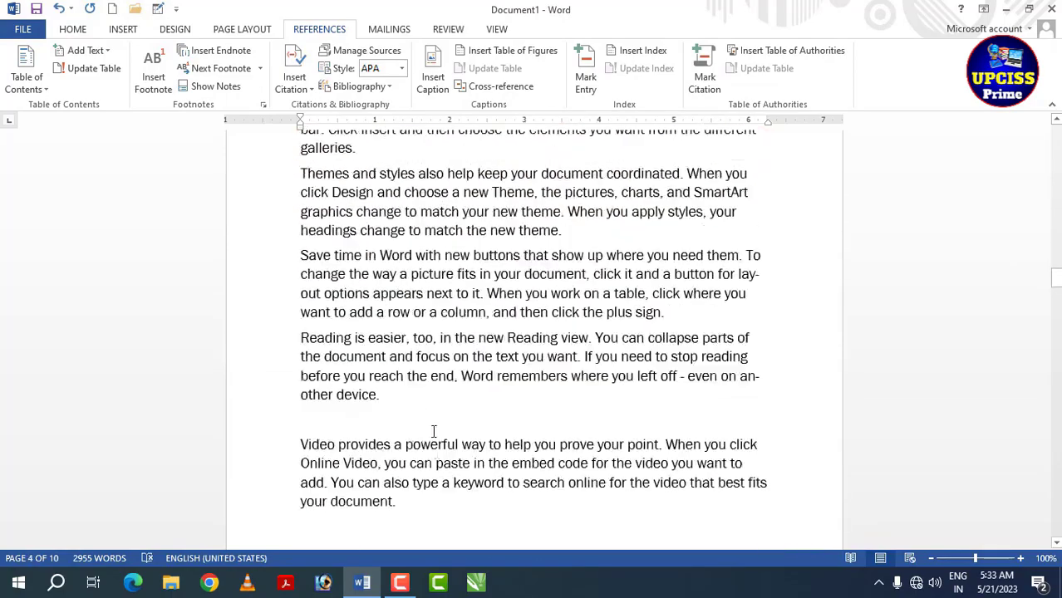
{"action": "scroll", "coordinate": [428, 415], "scroll_direction": "up", "scroll_amount": 15}
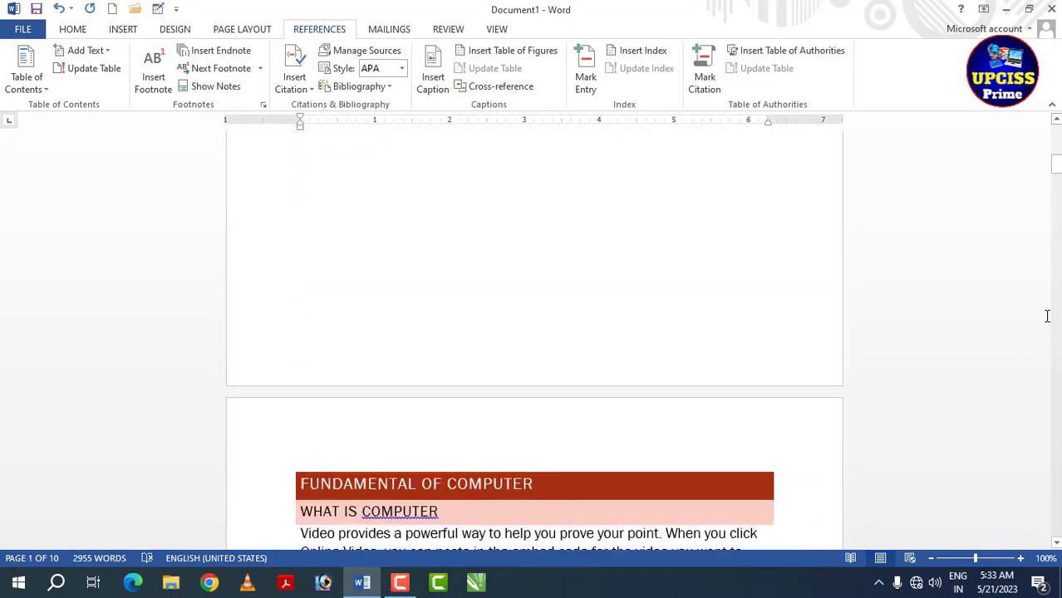
Step: Go forward through the footnote marks under "What is Computer", from the start of its first paragraph to the fourth footnote
{"action": "mouse_move", "coordinate": [1055, 178]}
{"action": "left_mouse_down"}
{"action": "mouse_move", "coordinate": [1053, 130]}
{"action": "mouse_move", "coordinate": [1056, 204]}
{"action": "mouse_move", "coordinate": [1056, 167]}
{"action": "left_mouse_up"}
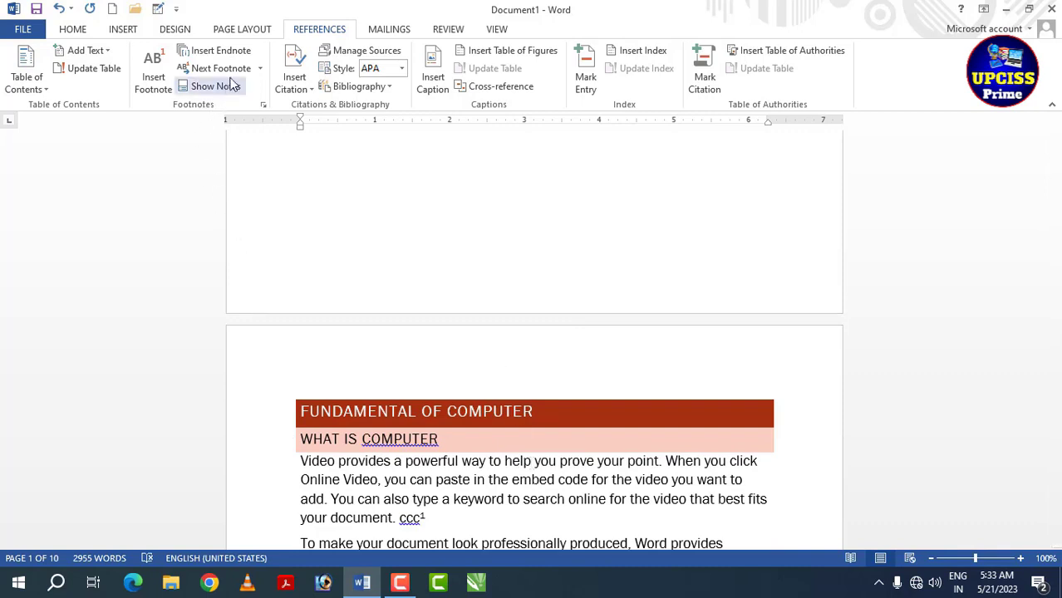
{"action": "left_click", "coordinate": [262, 69]}
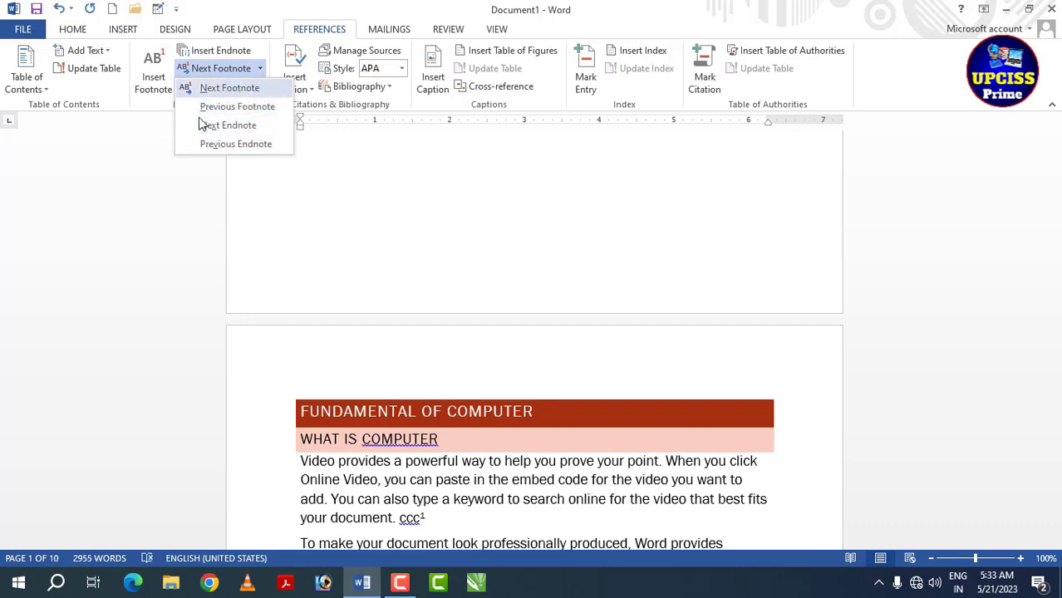
{"action": "left_click", "coordinate": [318, 366]}
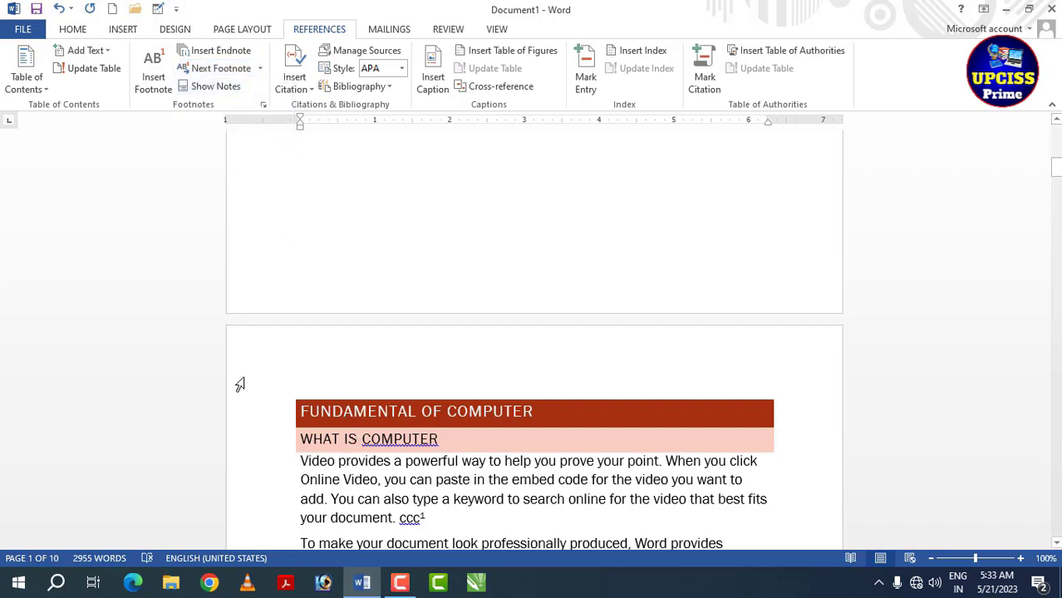
{"action": "left_click", "coordinate": [297, 456]}
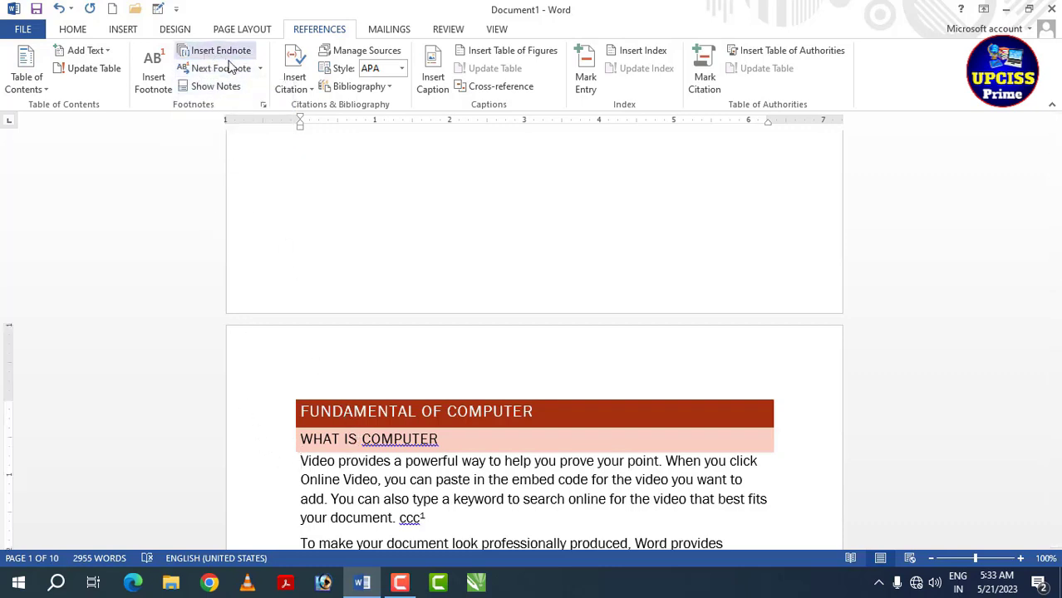
{"action": "left_click", "coordinate": [263, 67]}
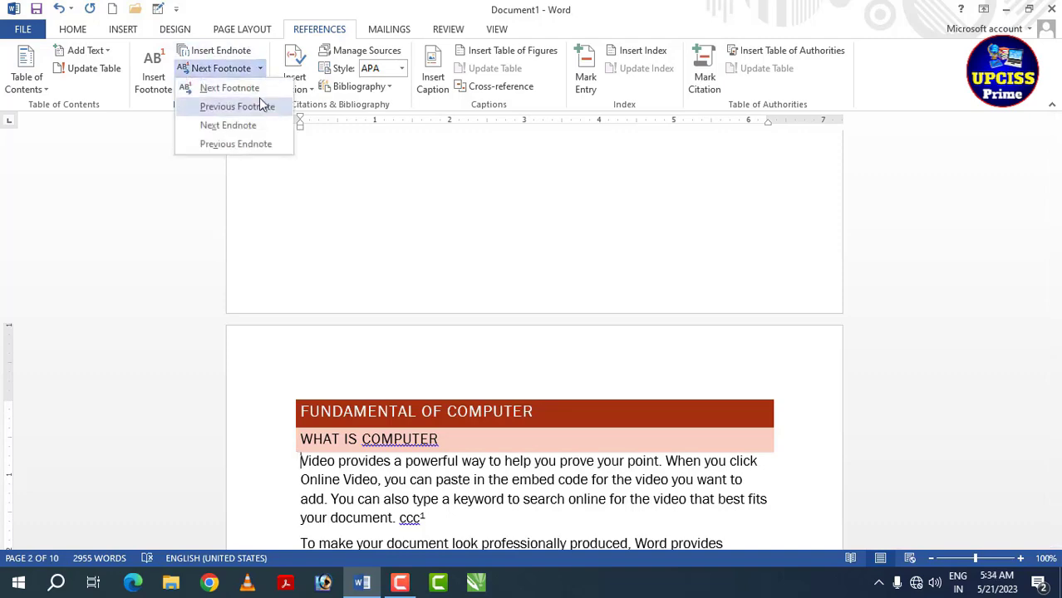
{"action": "left_click", "coordinate": [254, 94]}
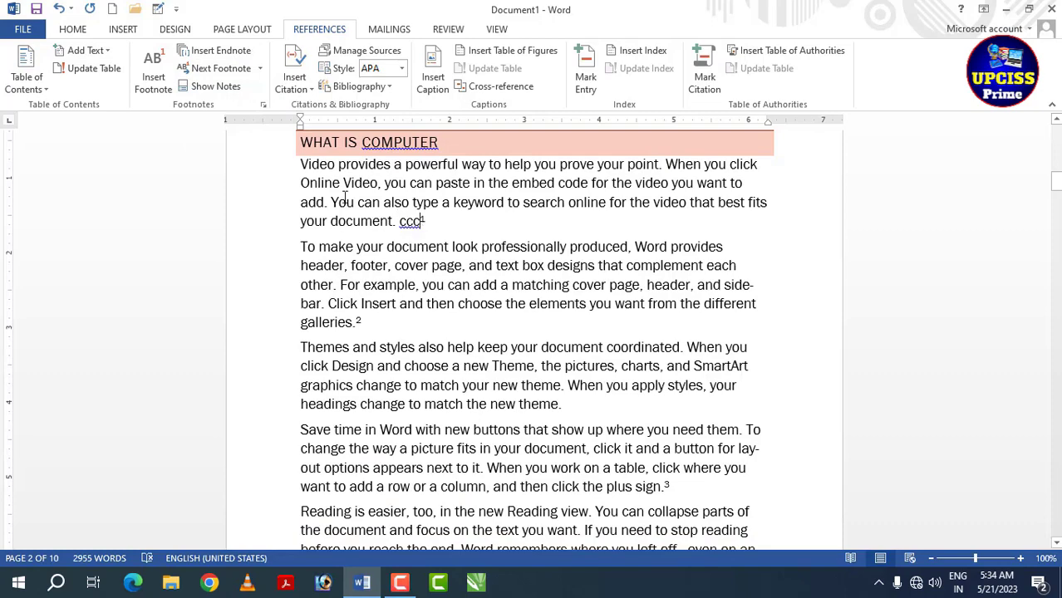
{"action": "left_click", "coordinate": [261, 69]}
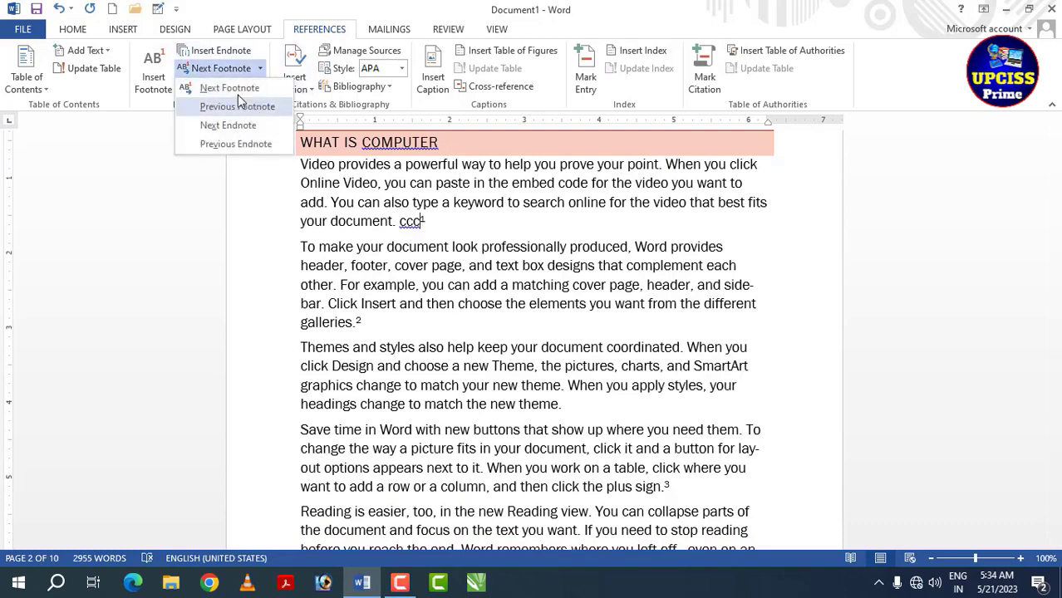
{"action": "left_click", "coordinate": [237, 91]}
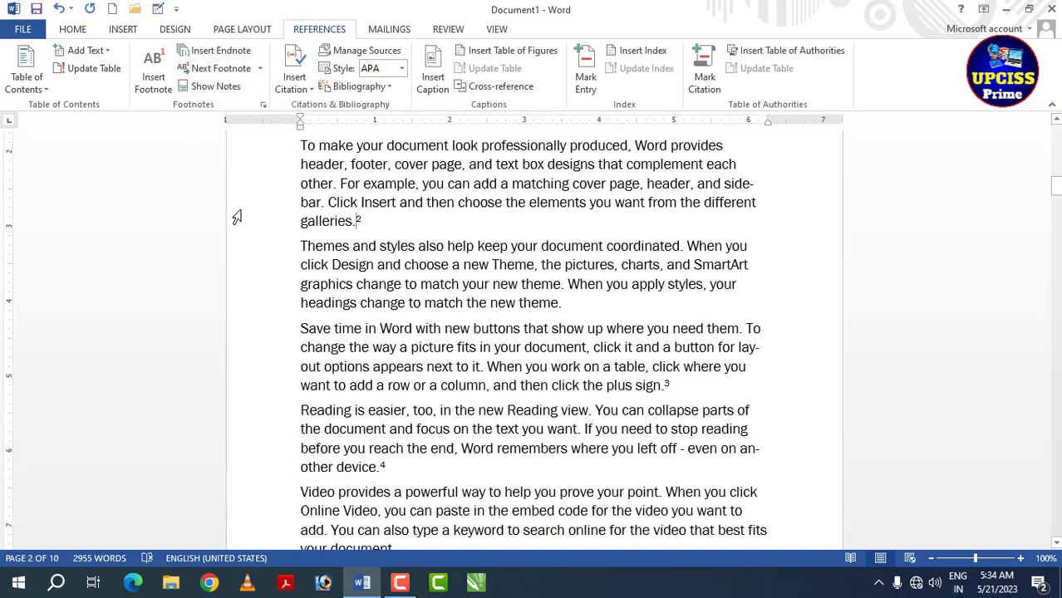
{"action": "left_click", "coordinate": [260, 70]}
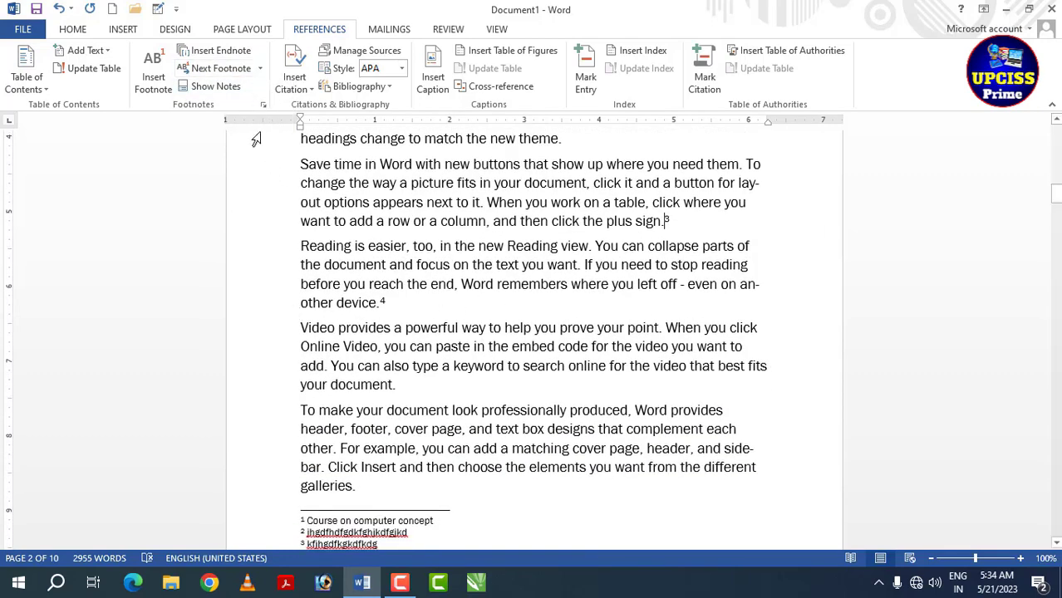
{"action": "left_click", "coordinate": [262, 70]}
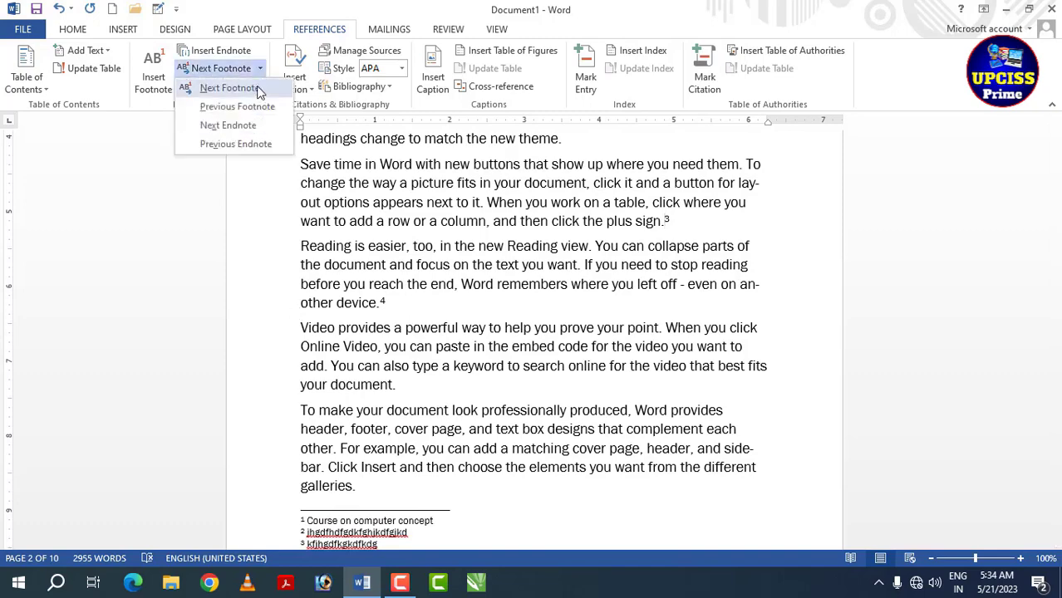
{"action": "left_click", "coordinate": [254, 88]}
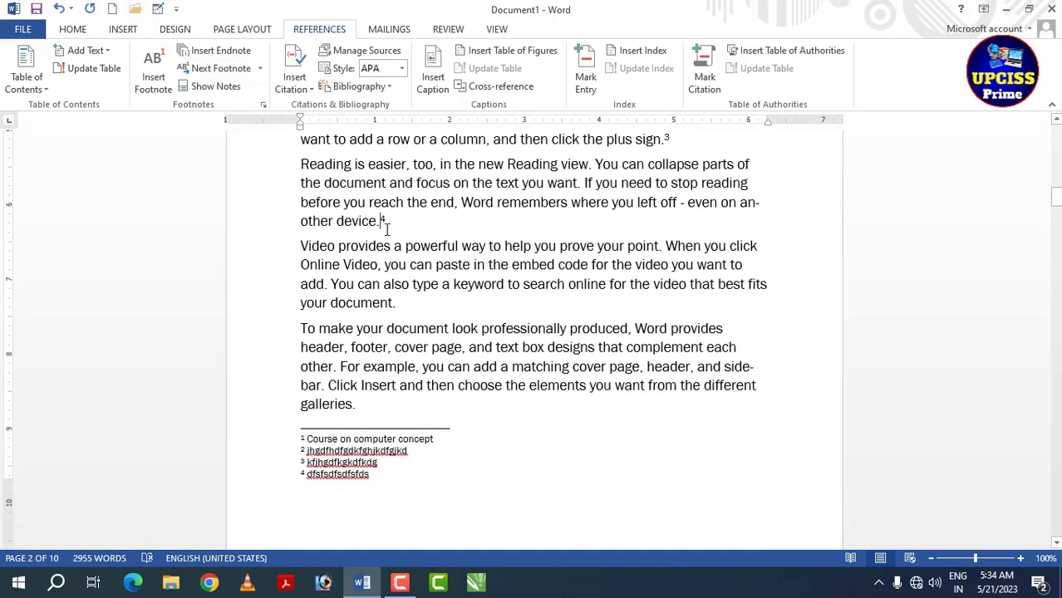
Step: Go back through the previous footnotes one at a time to the first mark, after "ccc"
{"action": "left_click", "coordinate": [260, 68]}
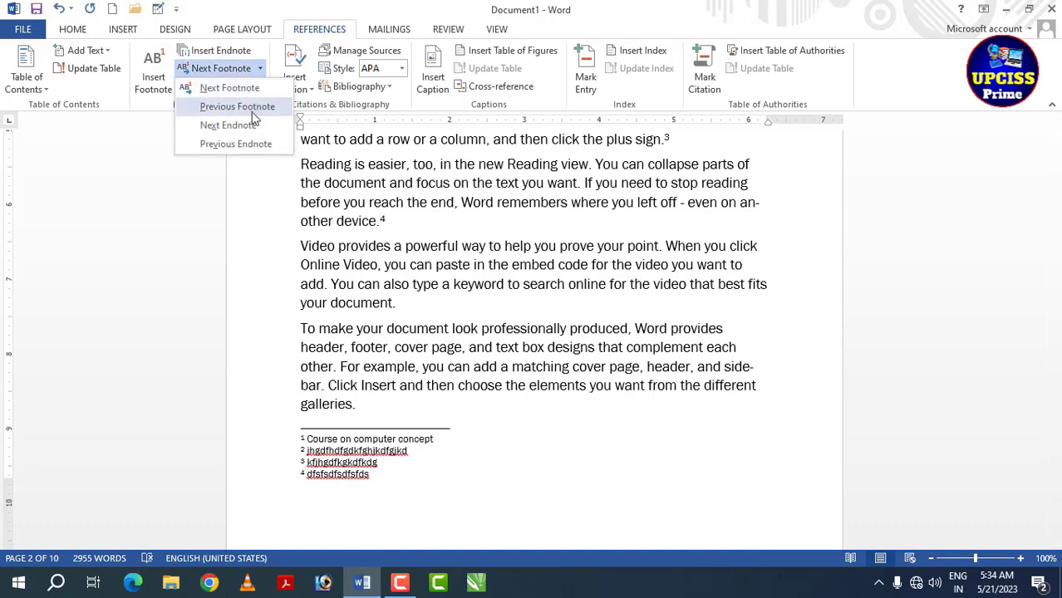
{"action": "left_click", "coordinate": [237, 106]}
{"action": "left_click", "coordinate": [258, 68]}
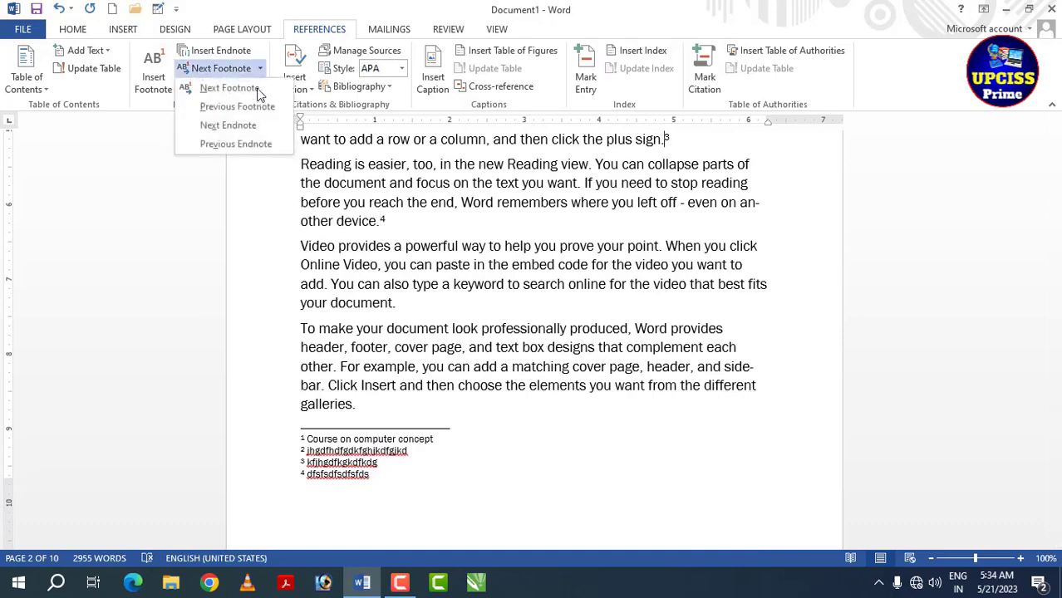
{"action": "left_click", "coordinate": [265, 108]}
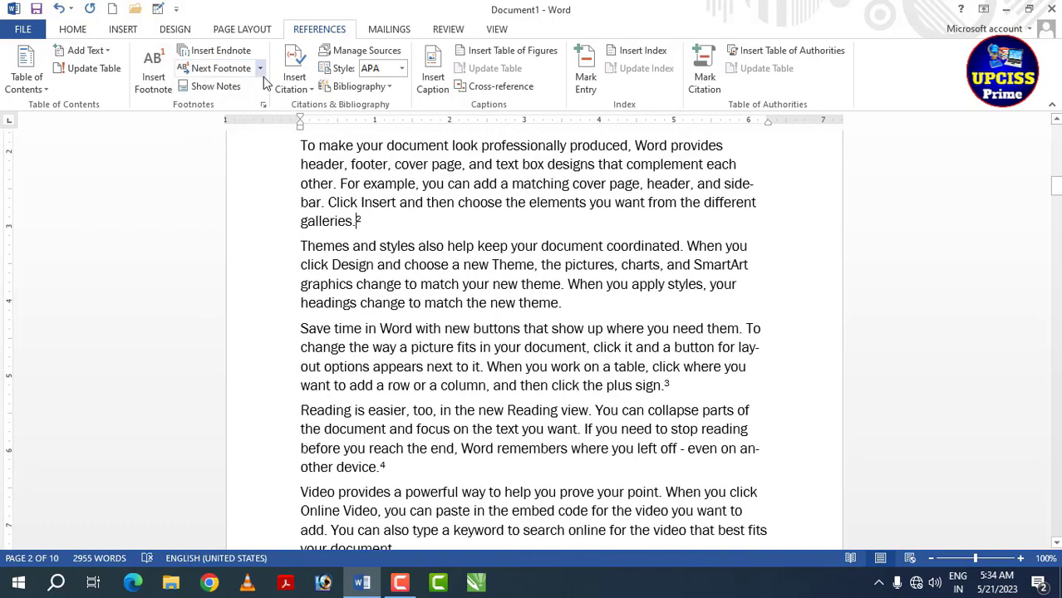
{"action": "left_click", "coordinate": [259, 68]}
{"action": "left_click", "coordinate": [258, 109]}
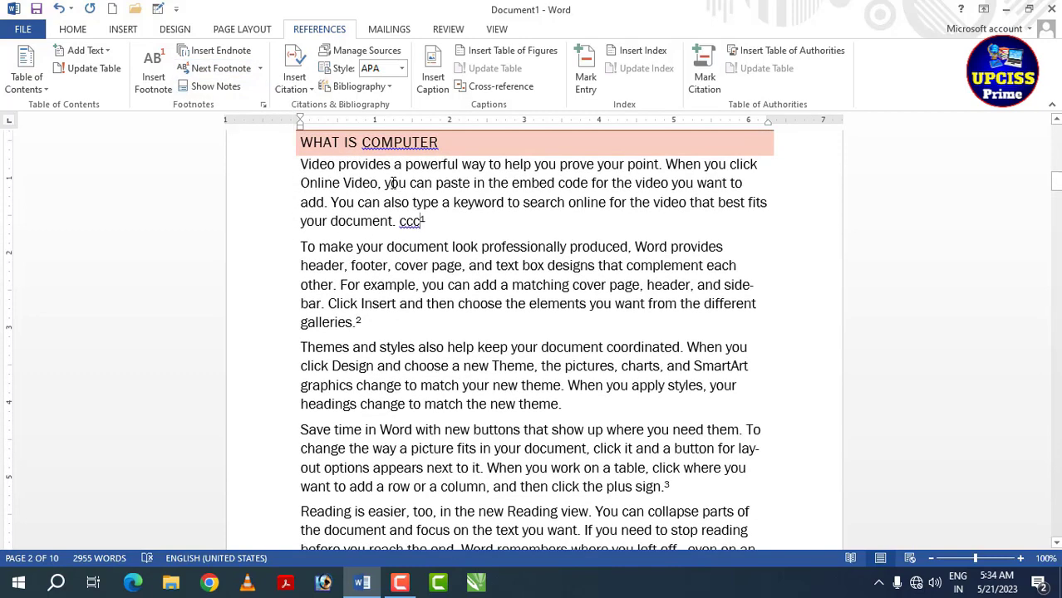
Step: Go forward through the endnote marks, from the "Digital Computer" heading to the third one under "What is Internet?"
{"action": "left_click", "coordinate": [259, 68]}
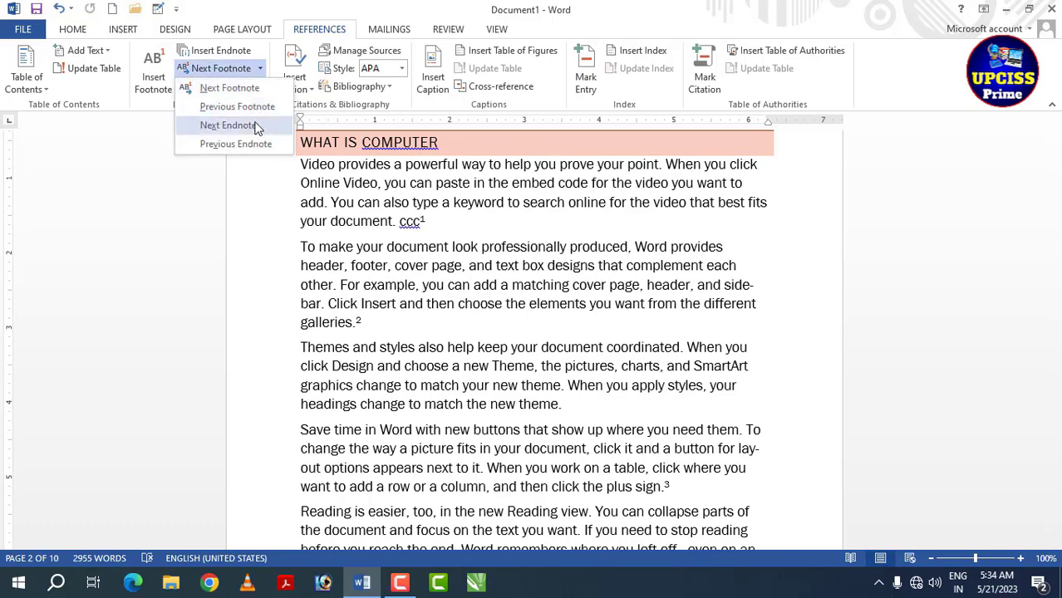
{"action": "left_click", "coordinate": [249, 126]}
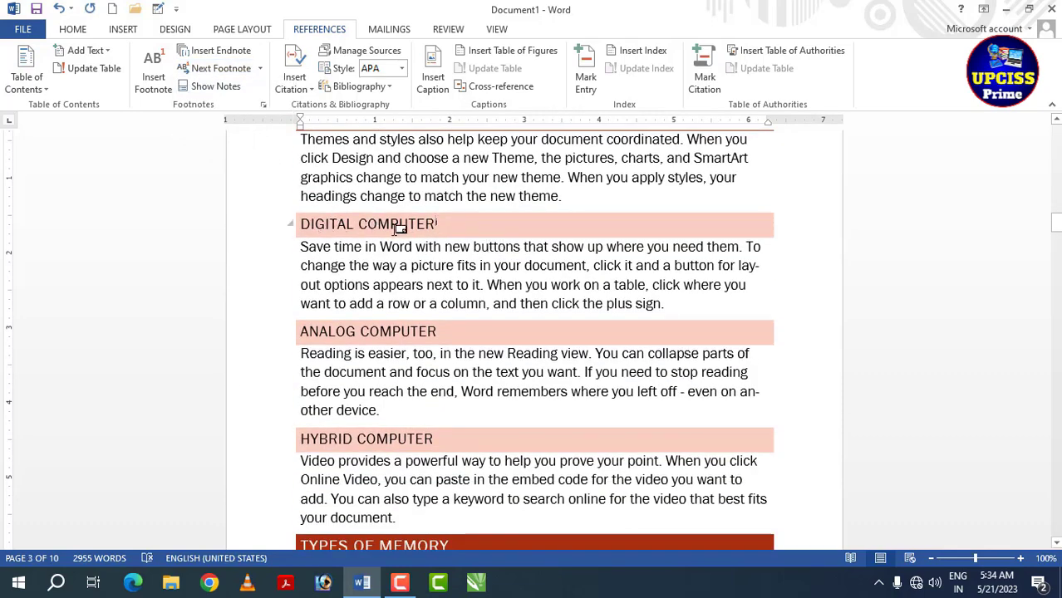
{"action": "mouse_move", "coordinate": [428, 226]}
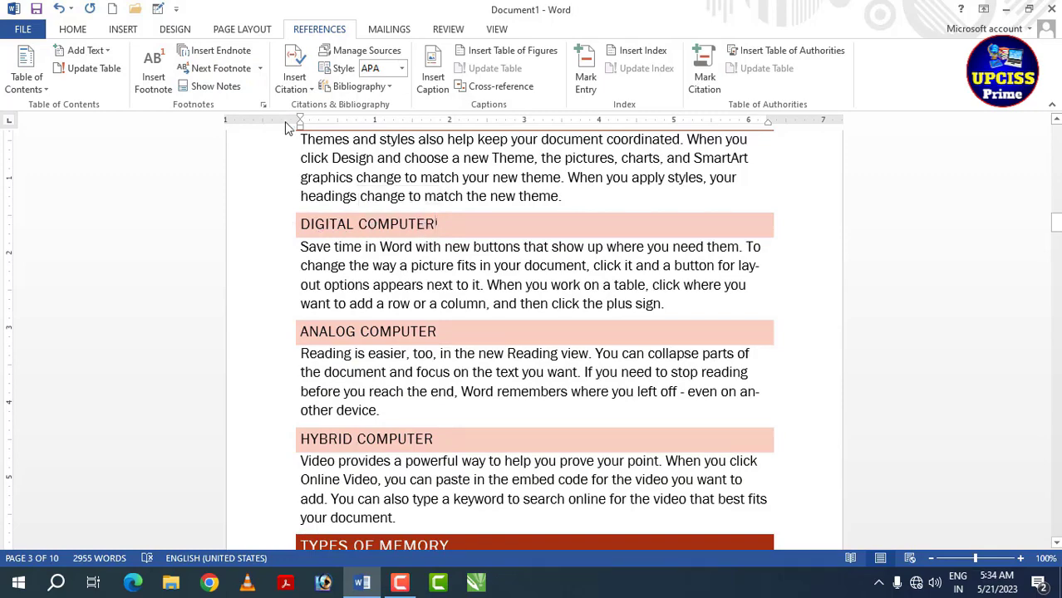
{"action": "left_click", "coordinate": [260, 68]}
{"action": "left_click", "coordinate": [247, 130]}
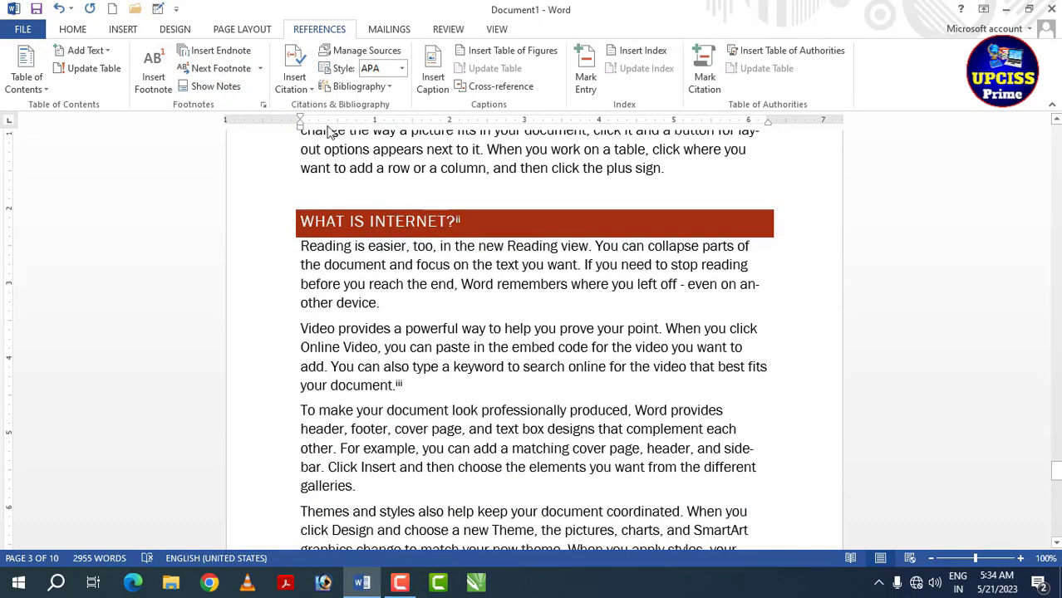
{"action": "left_click", "coordinate": [259, 68]}
{"action": "left_click", "coordinate": [251, 126]}
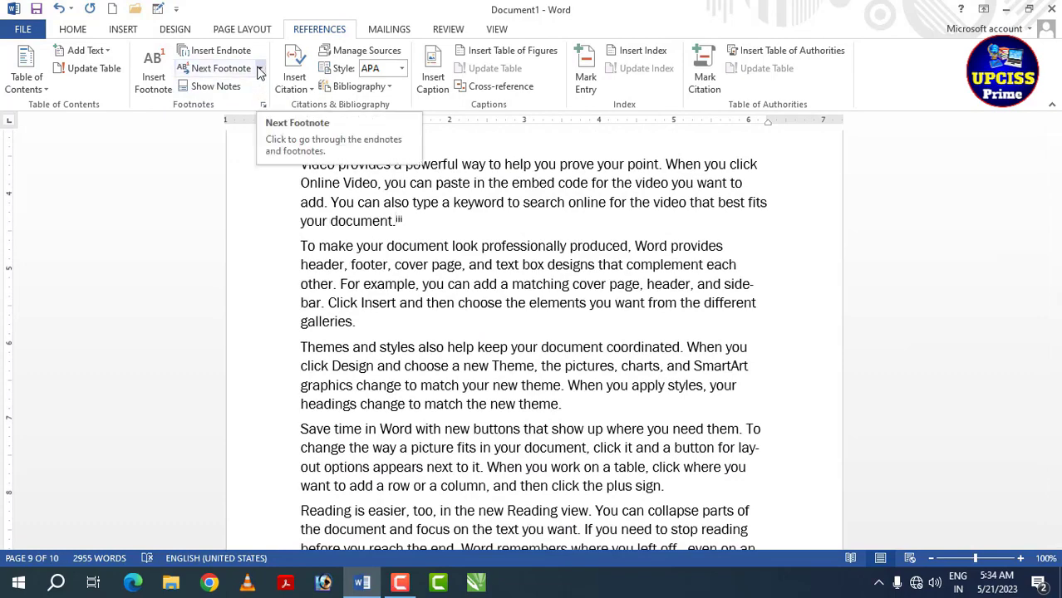
Step: Go back through the previous endnotes to the mark on the "Digital Computer" heading
{"action": "left_click", "coordinate": [259, 70]}
{"action": "left_click", "coordinate": [248, 145]}
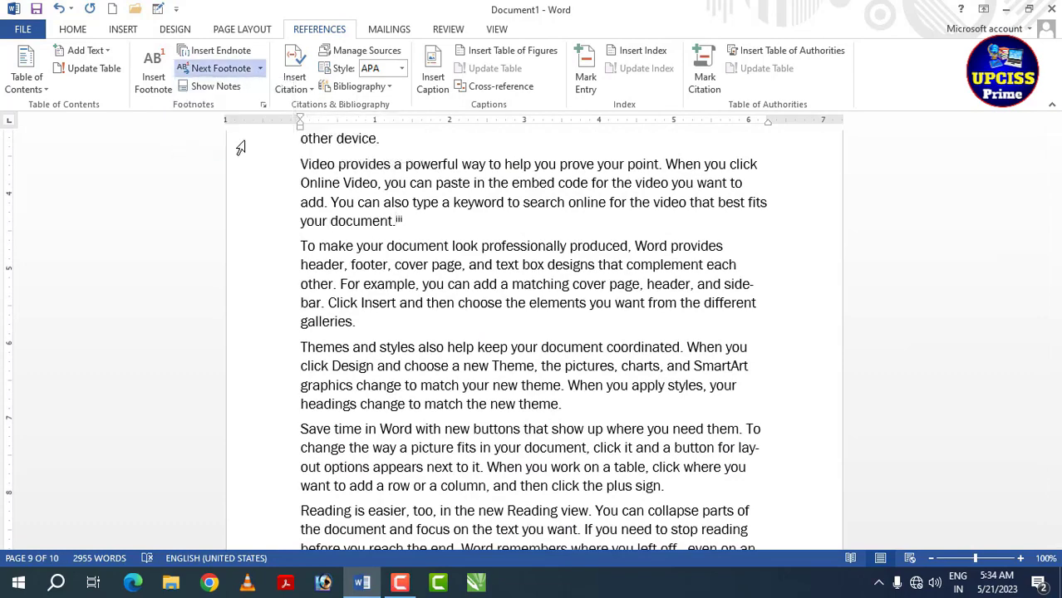
{"action": "left_click", "coordinate": [259, 70]}
{"action": "left_click", "coordinate": [261, 145]}
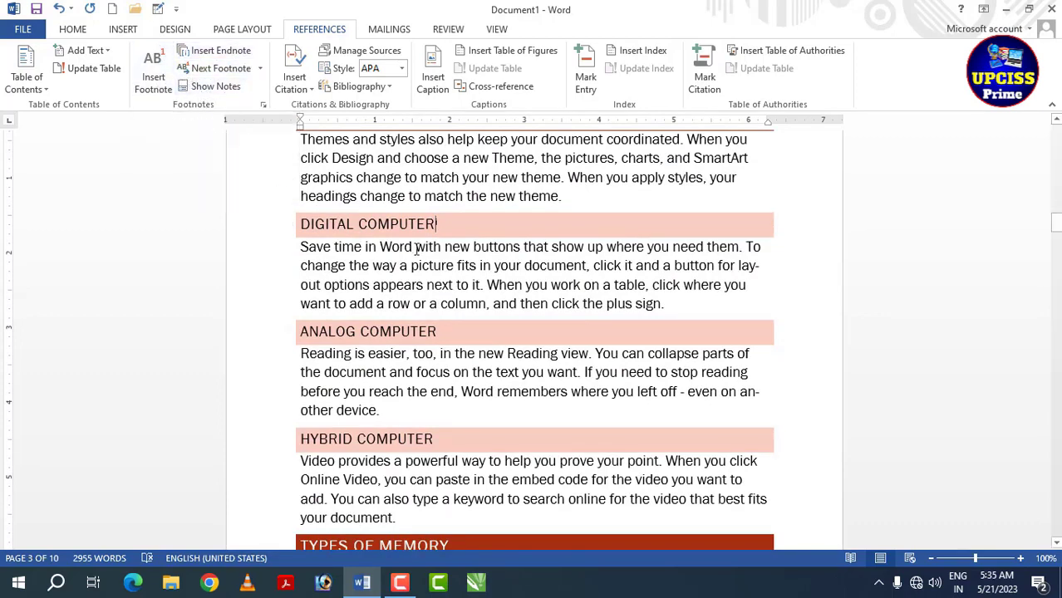
Step: Show the notes in the footnote area, then return to the matching footnote mark in the text
{"action": "left_click", "coordinate": [228, 90]}
{"action": "left_click_drag", "start_coordinate": [483, 213], "coordinate": [458, 138]}
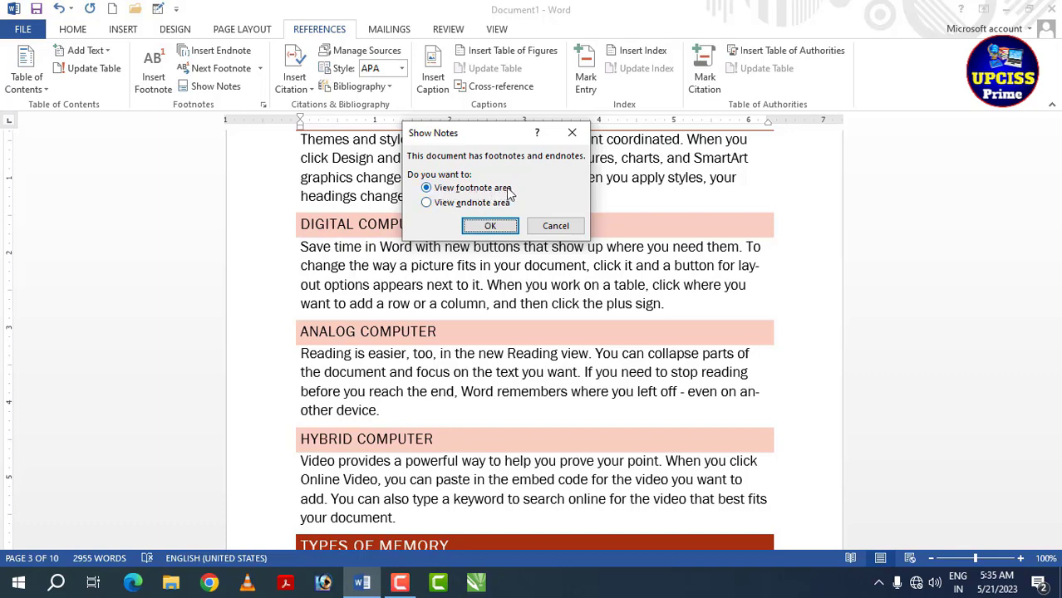
{"action": "left_click", "coordinate": [488, 226]}
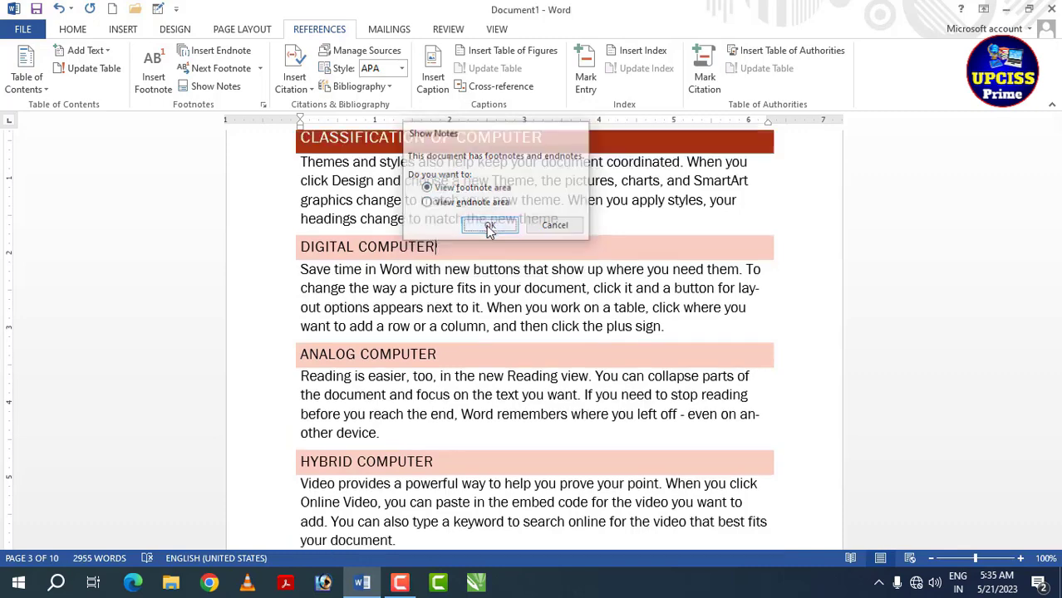
{"action": "scroll", "coordinate": [484, 225], "scroll_direction": "up", "scroll_amount": 2}
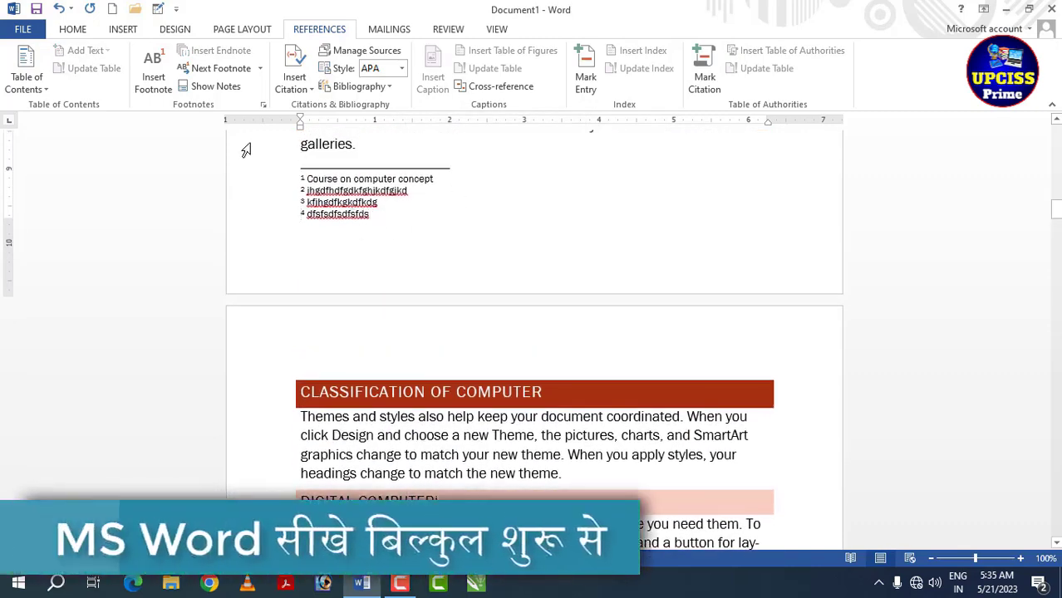
{"action": "left_click", "coordinate": [235, 93]}
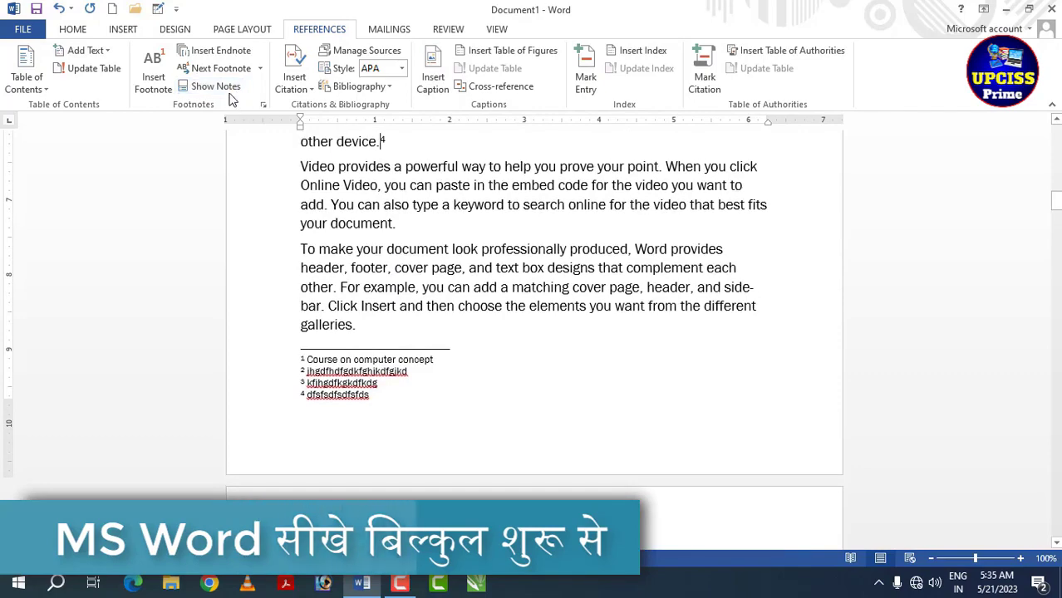
Step: Show the notes in the endnote area and examine the endnote list on the last page
{"action": "left_click", "coordinate": [232, 96]}
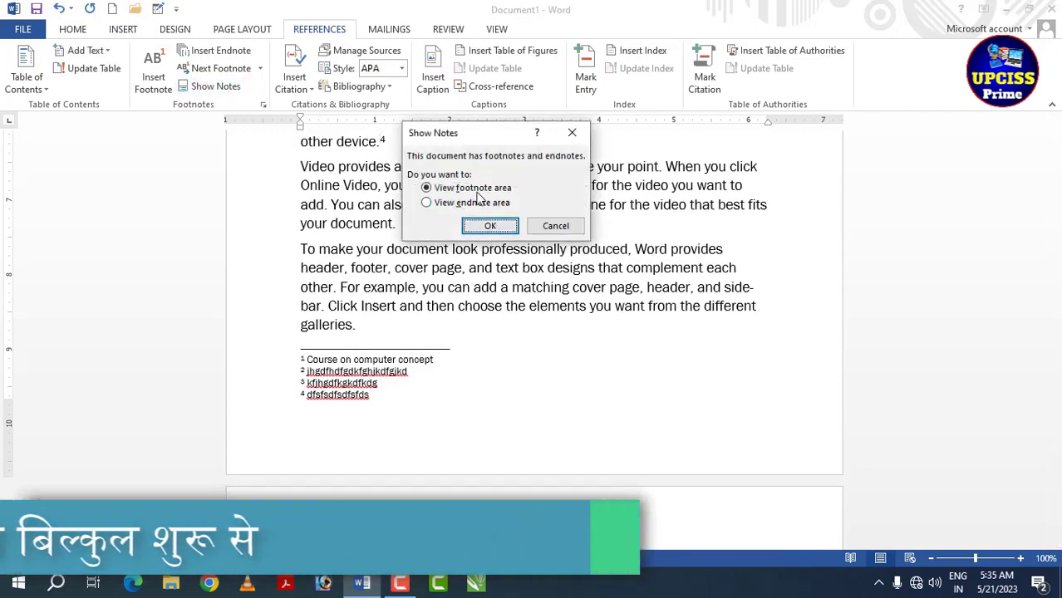
{"action": "left_click", "coordinate": [478, 204]}
{"action": "left_click", "coordinate": [487, 226]}
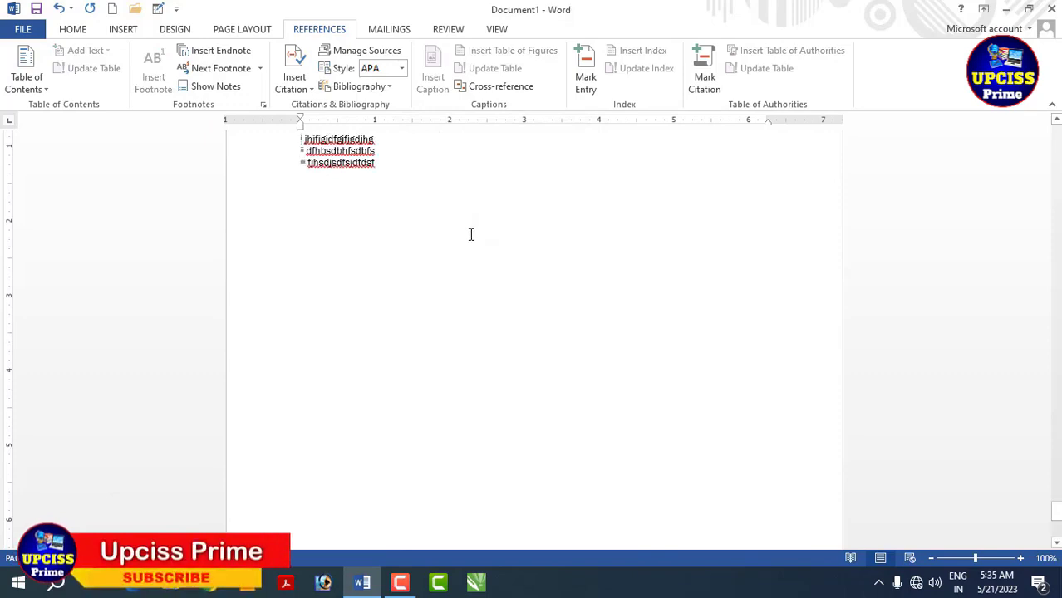
{"action": "scroll", "coordinate": [378, 232], "scroll_direction": "up", "scroll_amount": 3}
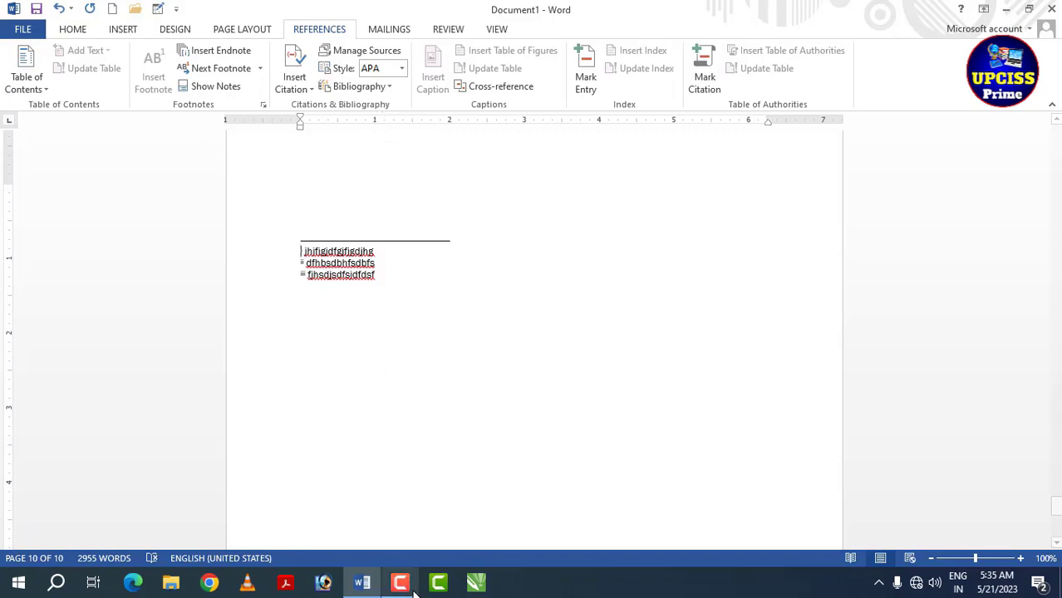
Step: Remove the INDEX table of contents from the first page of the document
{"action": "key", "text": "ctrl+Home"}
{"action": "scroll", "coordinate": [365, 411], "scroll_direction": "down", "scroll_amount": 3}
{"action": "left_click", "coordinate": [365, 411]}
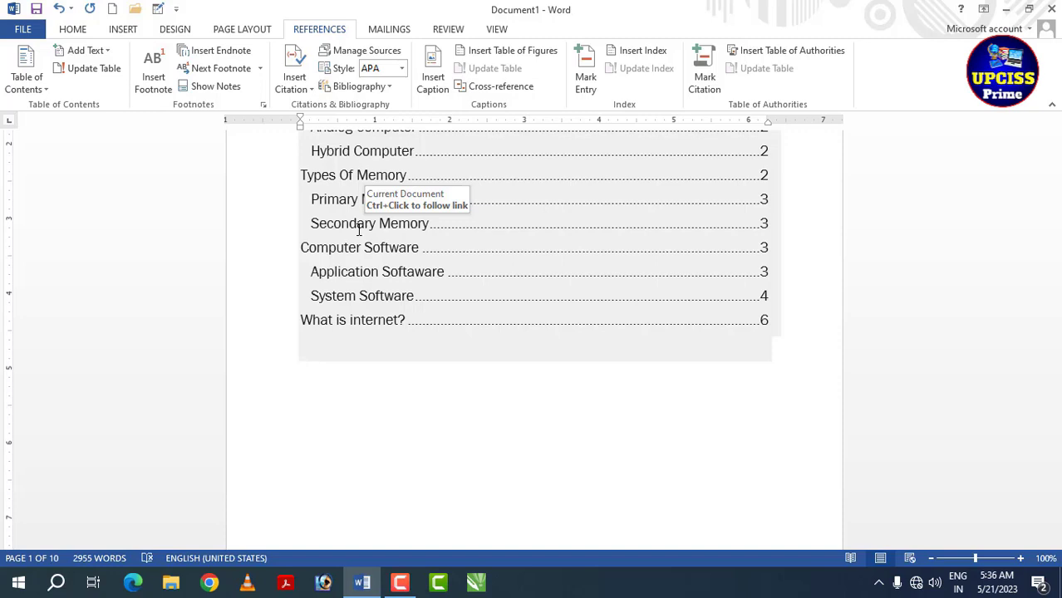
{"action": "key", "text": "Down"}
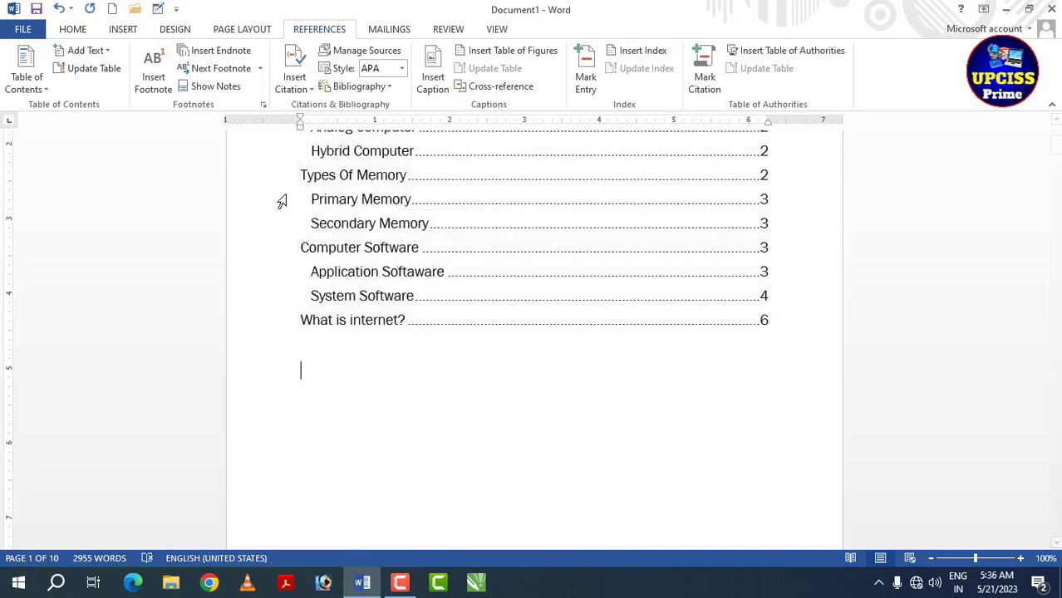
{"action": "left_click", "coordinate": [417, 247]}
{"action": "scroll", "coordinate": [417, 246], "scroll_direction": "up", "scroll_amount": 3}
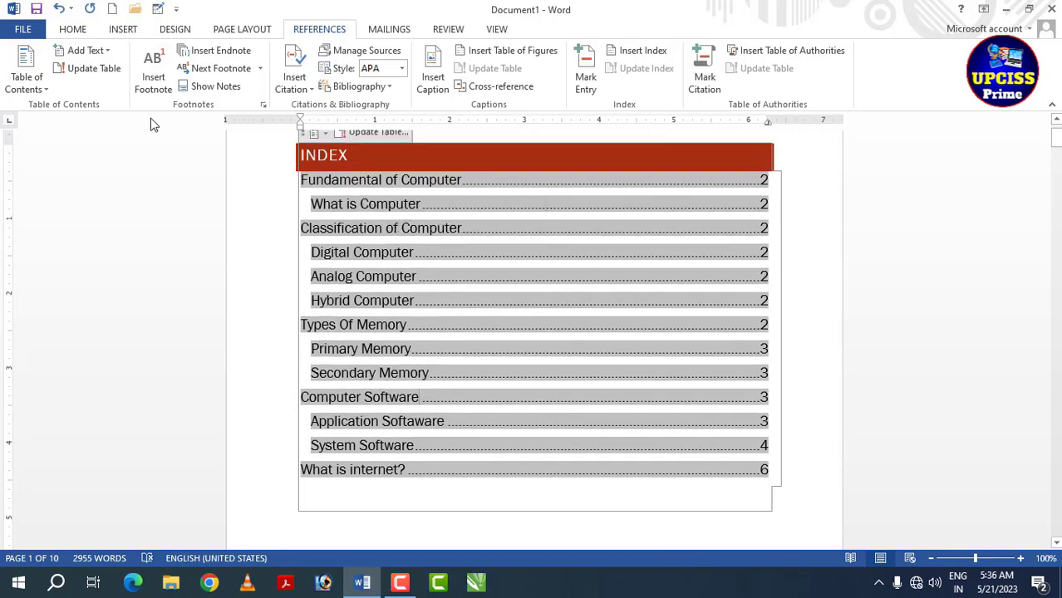
{"action": "left_click", "coordinate": [42, 88]}
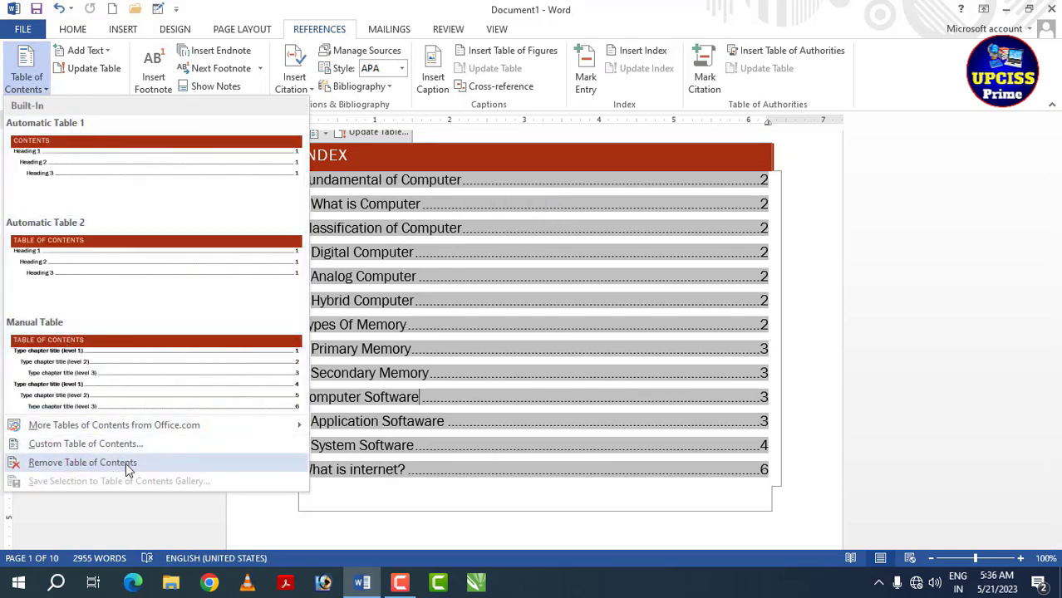
{"action": "left_click", "coordinate": [88, 461]}
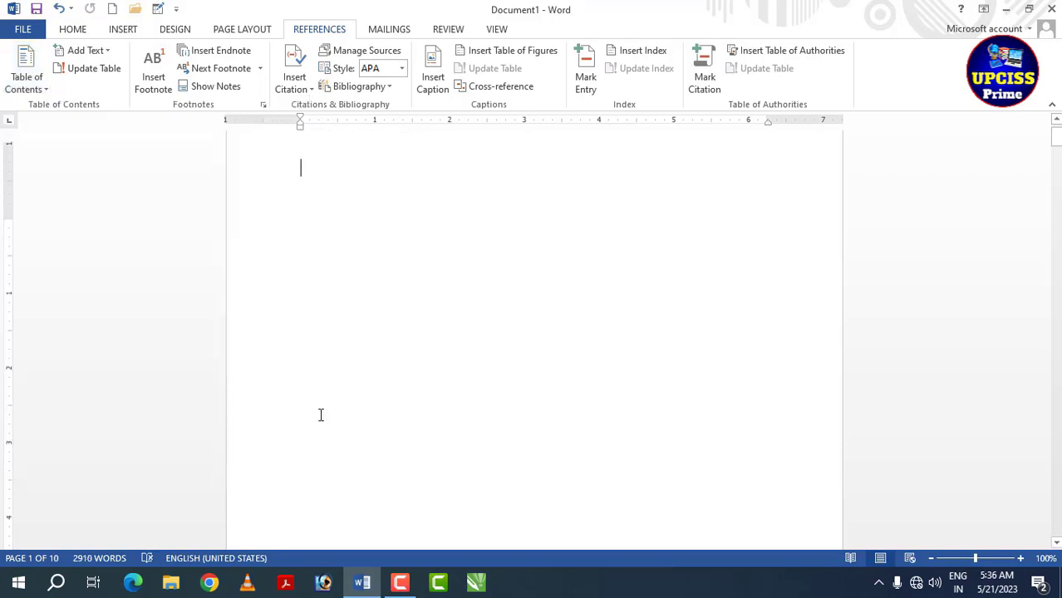
{"action": "scroll", "coordinate": [320, 414], "scroll_direction": "down", "scroll_amount": 10}
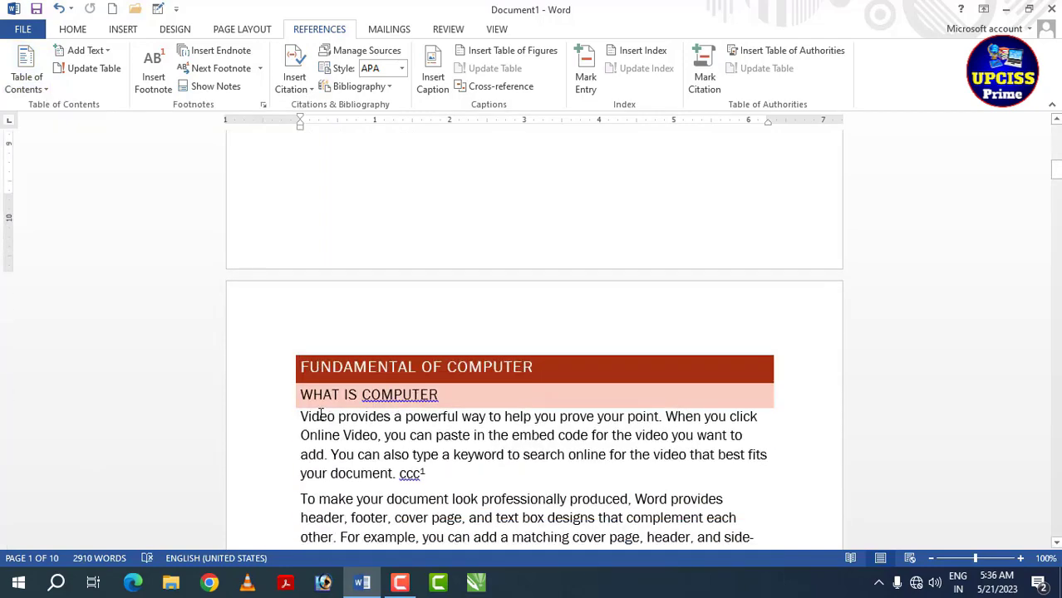
Step: Start a new Book source for a citation on the first page and enter the author's name without the corporate author option
{"action": "scroll", "coordinate": [332, 404], "scroll_direction": "up", "scroll_amount": 5}
{"action": "scroll", "coordinate": [332, 404], "scroll_direction": "up", "scroll_amount": 2}
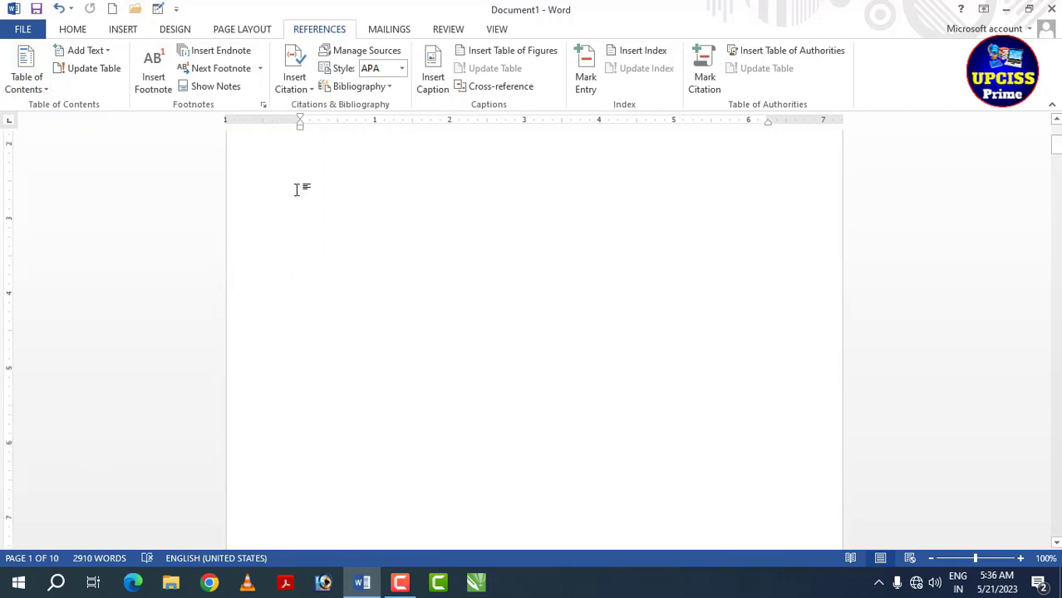
{"action": "scroll", "coordinate": [321, 279], "scroll_direction": "down", "scroll_amount": 8}
{"action": "scroll", "coordinate": [354, 337], "scroll_direction": "up", "scroll_amount": 2}
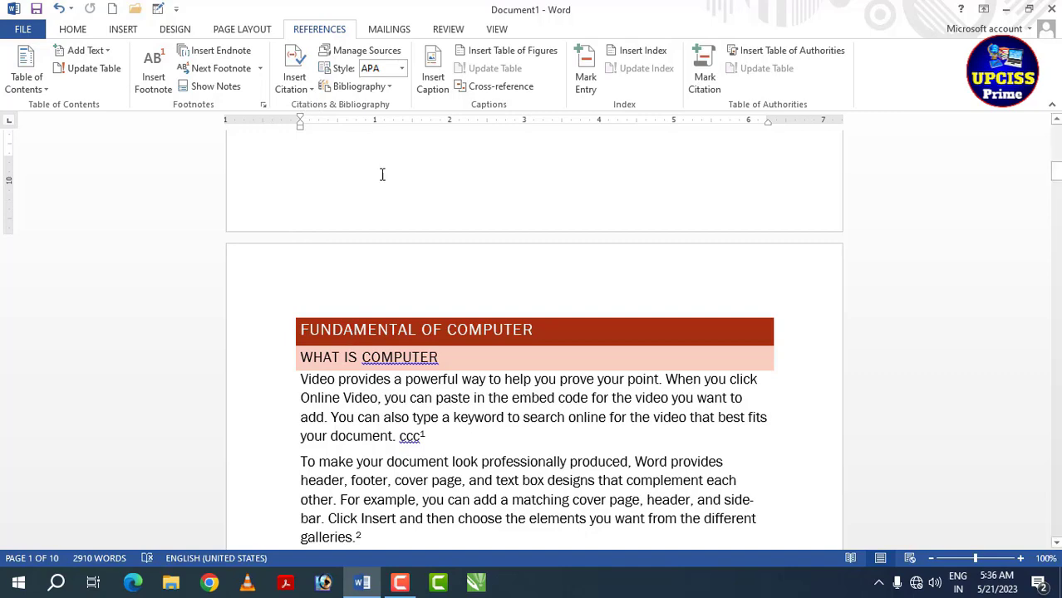
{"action": "left_click", "coordinate": [306, 81]}
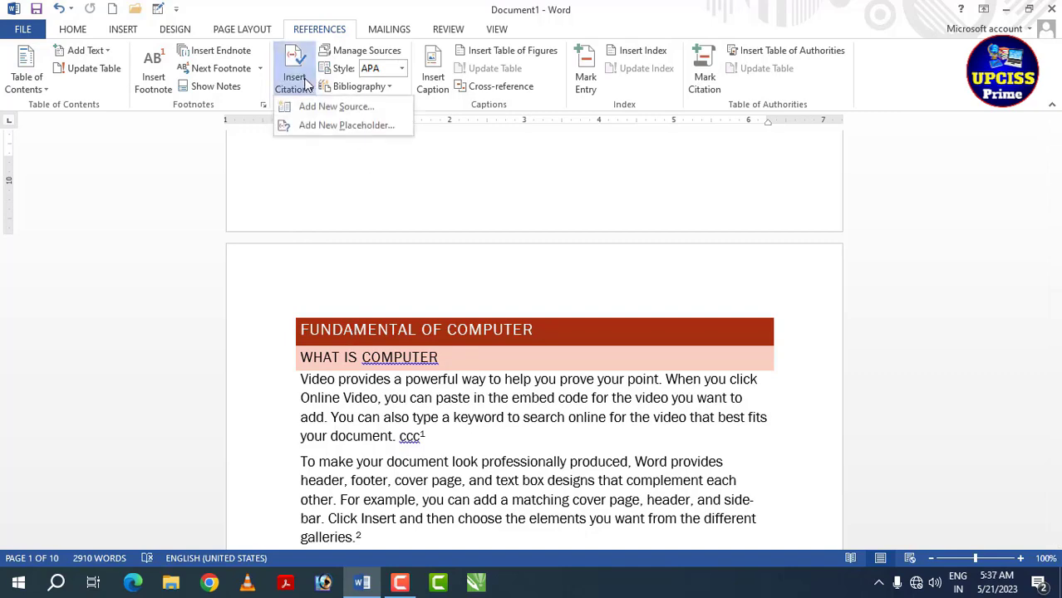
{"action": "left_click", "coordinate": [309, 109]}
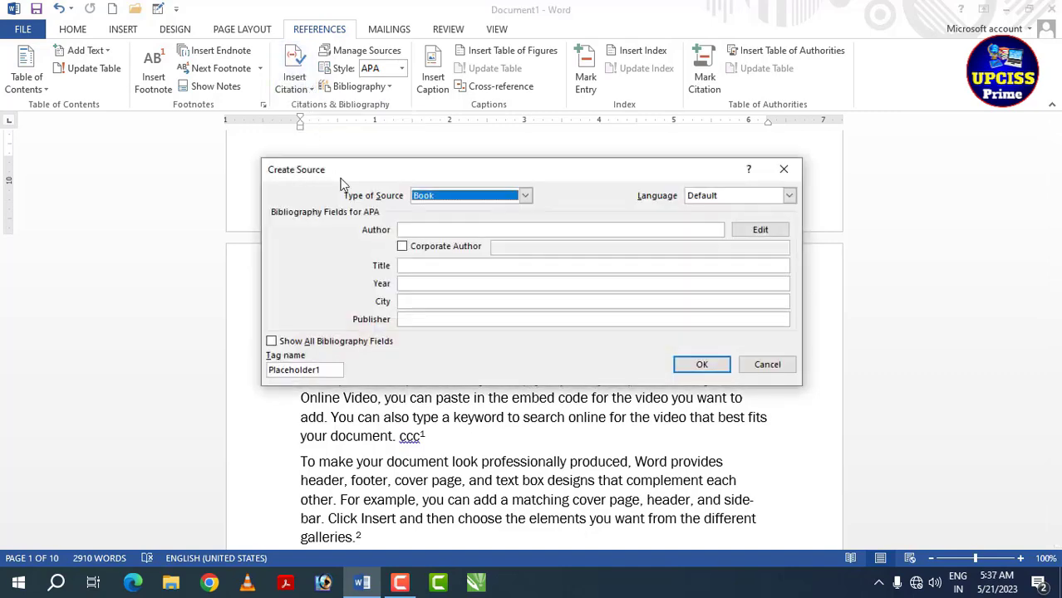
{"action": "left_click_drag", "start_coordinate": [380, 169], "coordinate": [344, 143]}
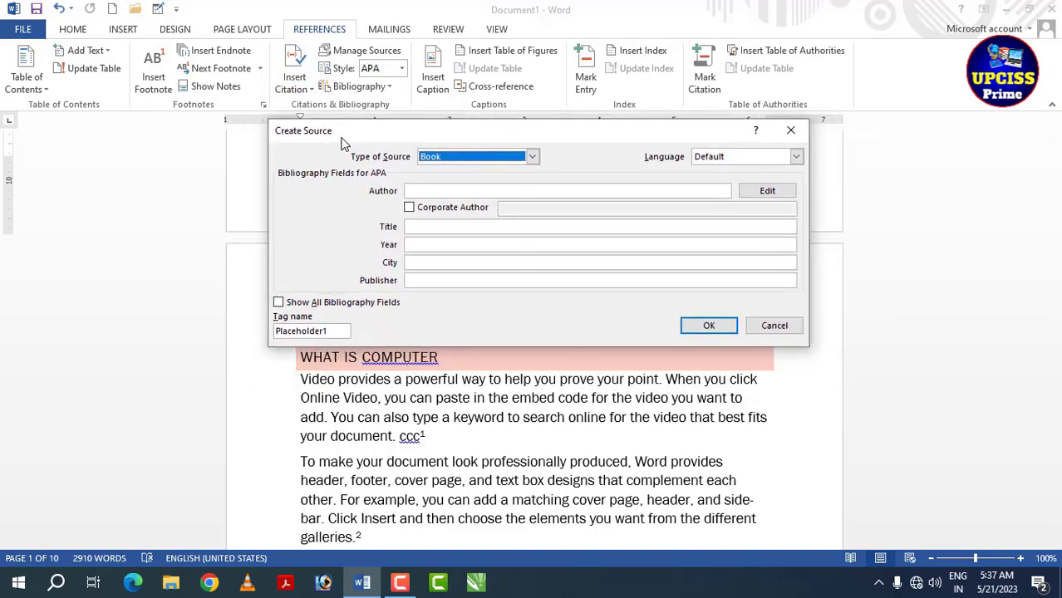
{"action": "left_click", "coordinate": [436, 193]}
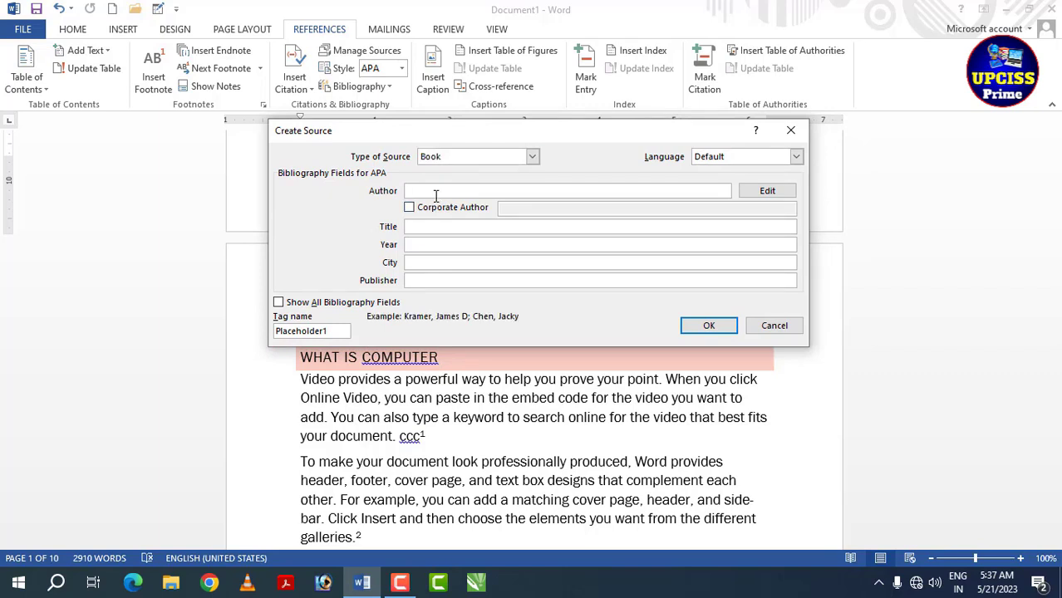
{"action": "type", "text": "rk verma"}
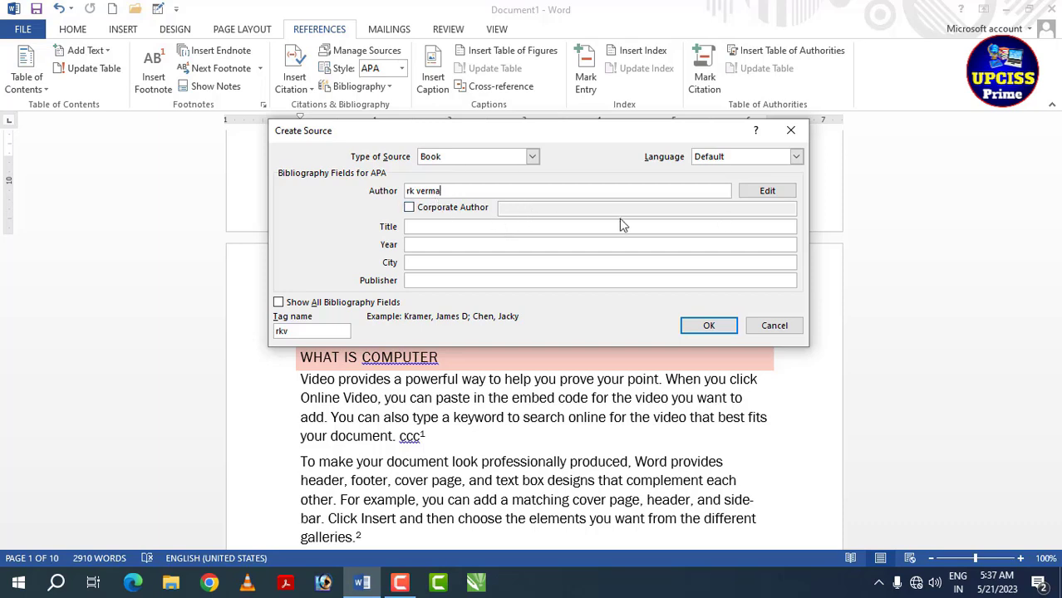
{"action": "left_click", "coordinate": [477, 208]}
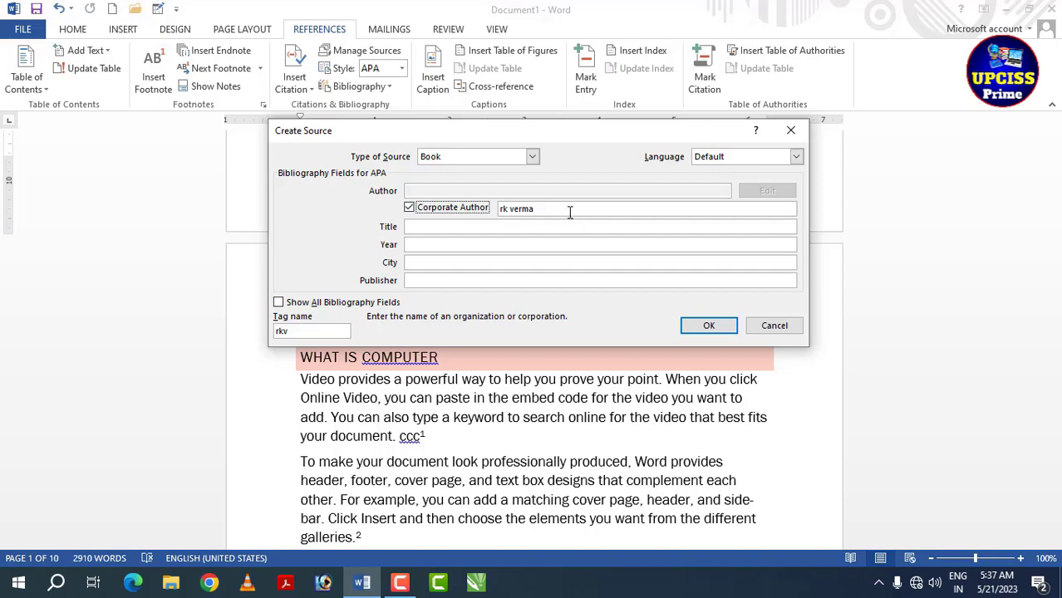
{"action": "left_click", "coordinate": [409, 207]}
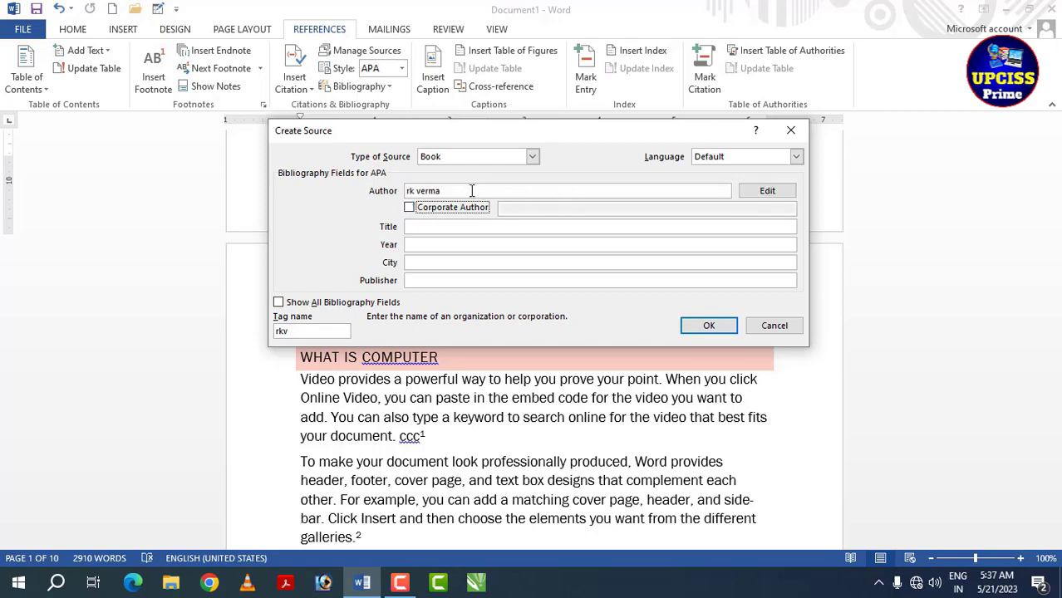
Step: Complete the source with title Computer Fundamental, year 2023, city lakhimpur and publisher upciss prime, and insert its citation
{"action": "left_click", "coordinate": [466, 226]}
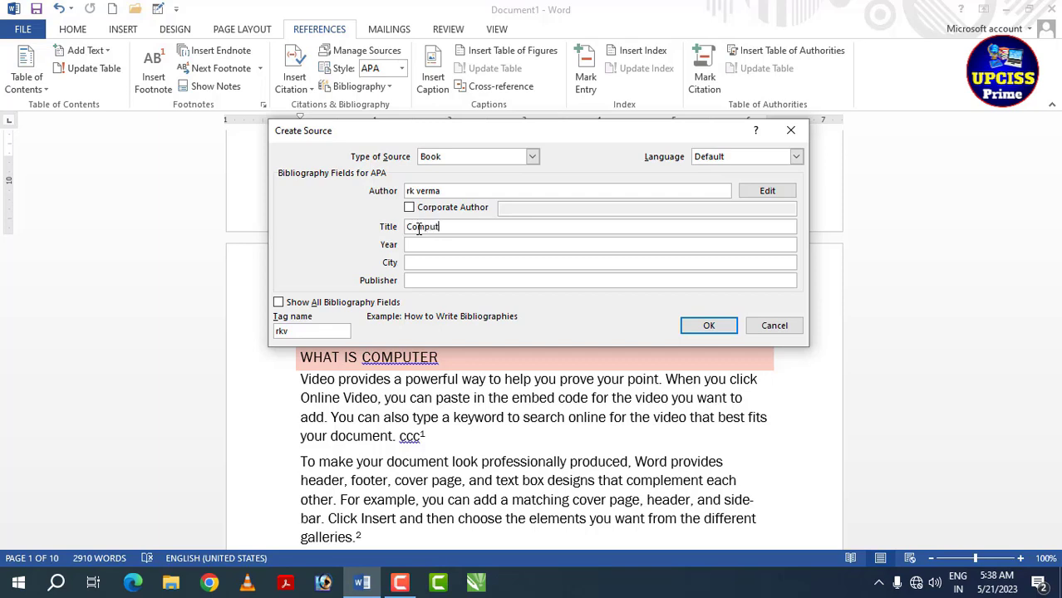
{"action": "type", "text": "undamental"}
{"action": "left_click", "coordinate": [424, 247]}
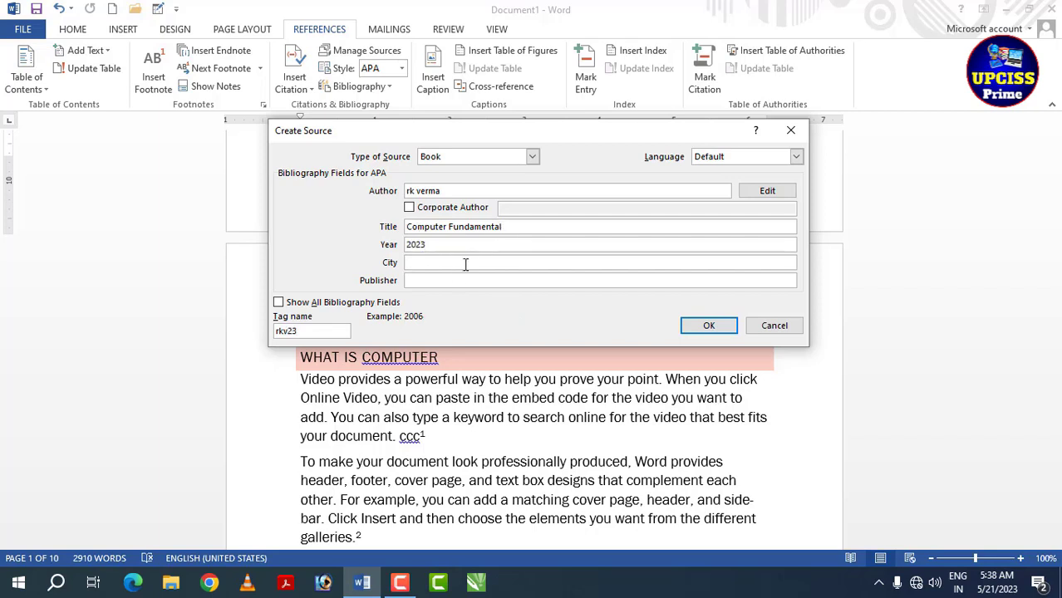
{"action": "left_click", "coordinate": [412, 264]}
{"action": "left_click", "coordinate": [422, 281]}
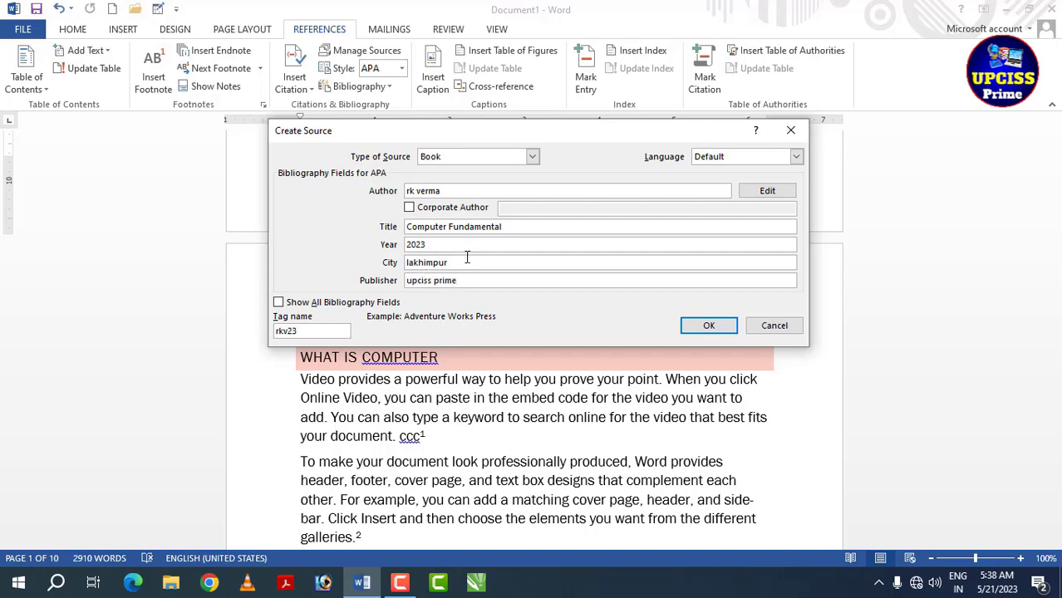
{"action": "left_click", "coordinate": [702, 327]}
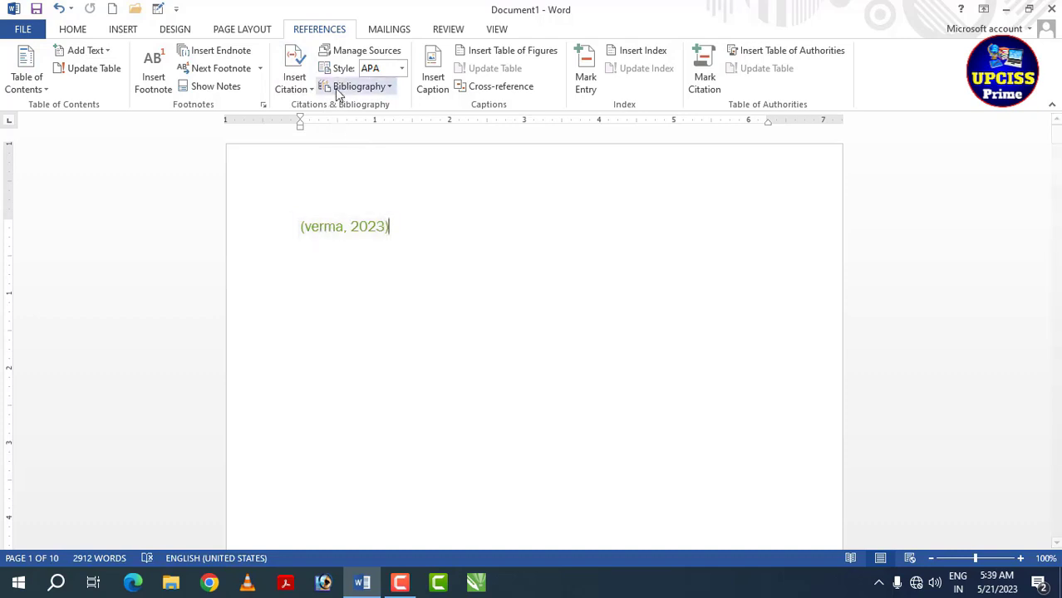
Step: Open the source manager and review the saved details of the Computer Fundamental source without altering them
{"action": "left_click", "coordinate": [346, 52]}
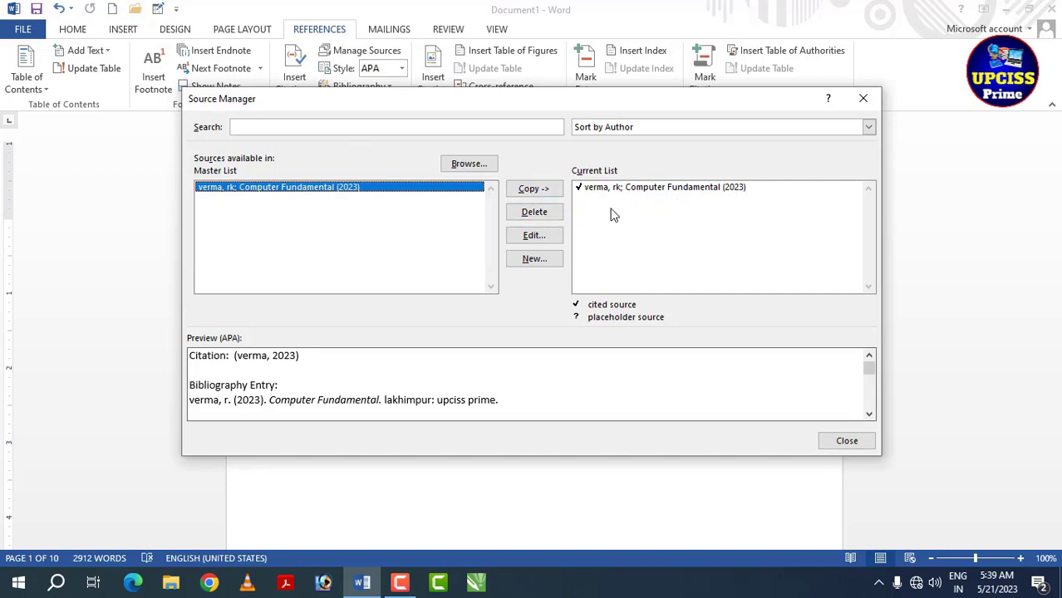
{"action": "left_click", "coordinate": [534, 236]}
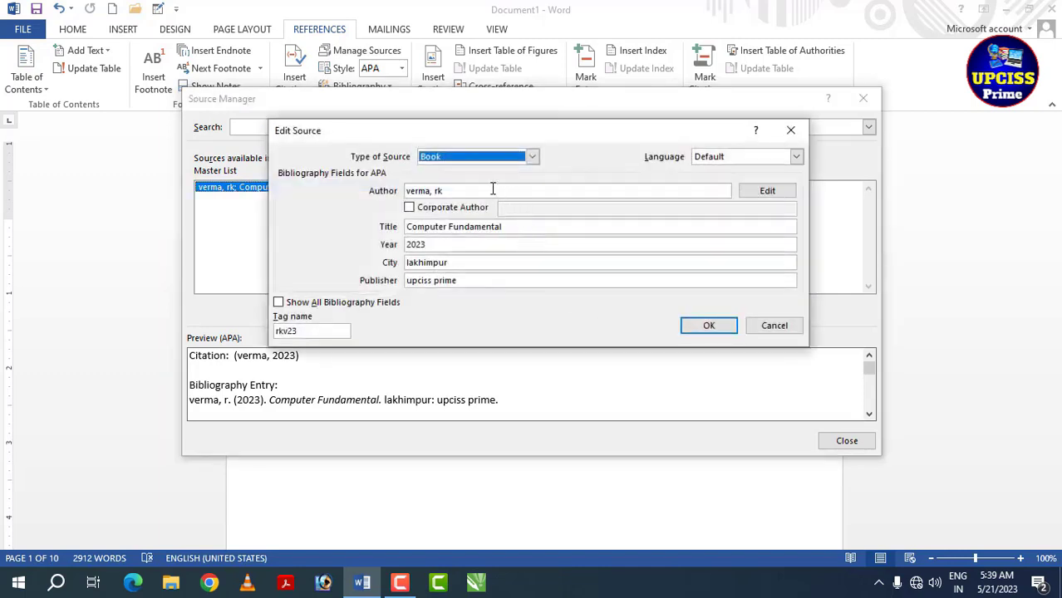
{"action": "left_click", "coordinate": [705, 326]}
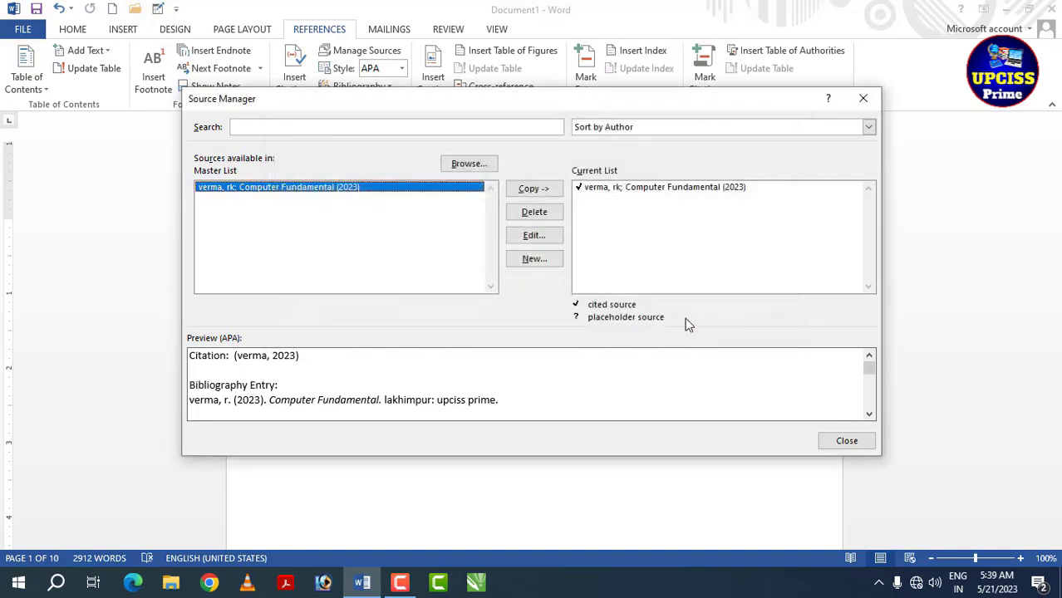
Step: Add a new Book source with blank fields in the source manager and preview the Computer Fundamental entry
{"action": "left_click", "coordinate": [536, 261]}
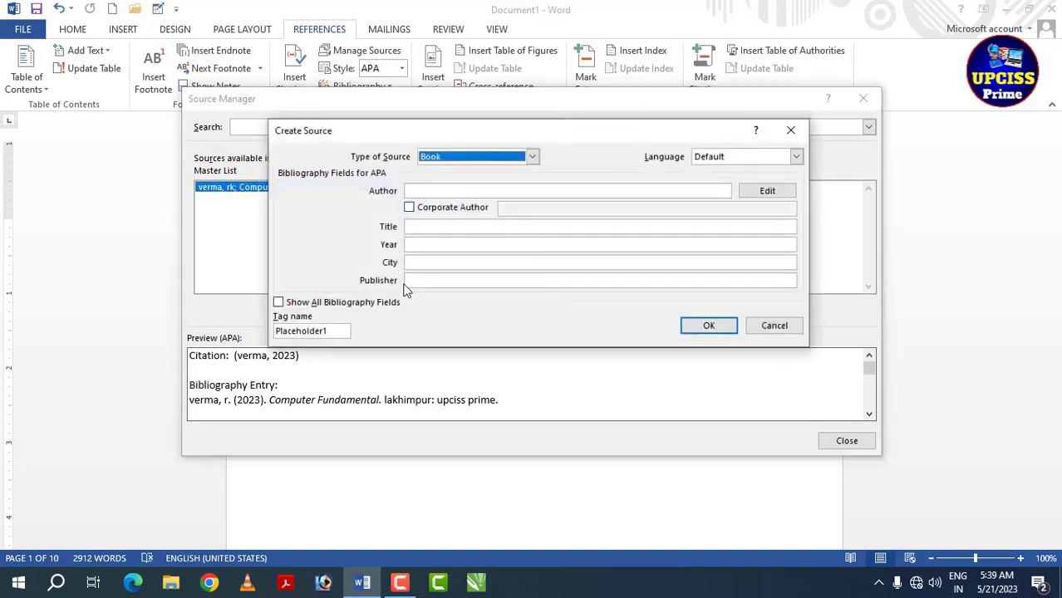
{"action": "left_click", "coordinate": [717, 332]}
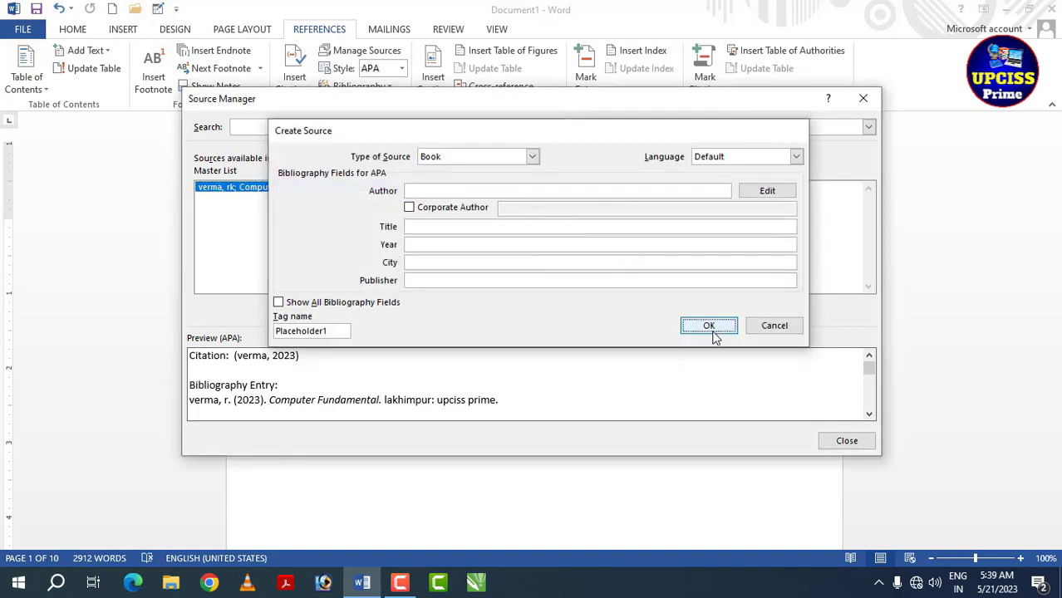
{"action": "left_click", "coordinate": [388, 199]}
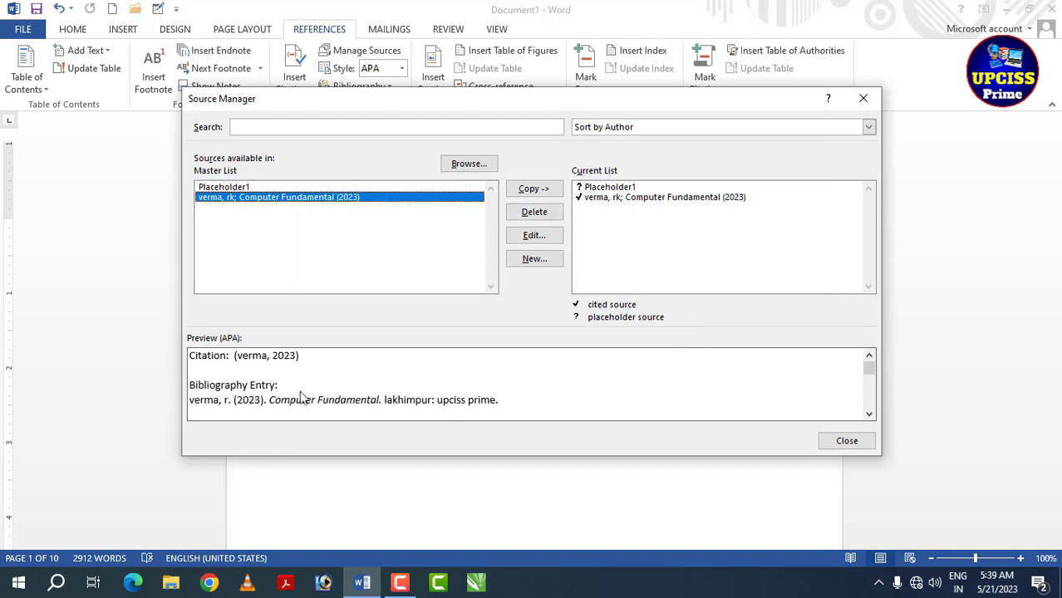
{"action": "left_click", "coordinate": [847, 440]}
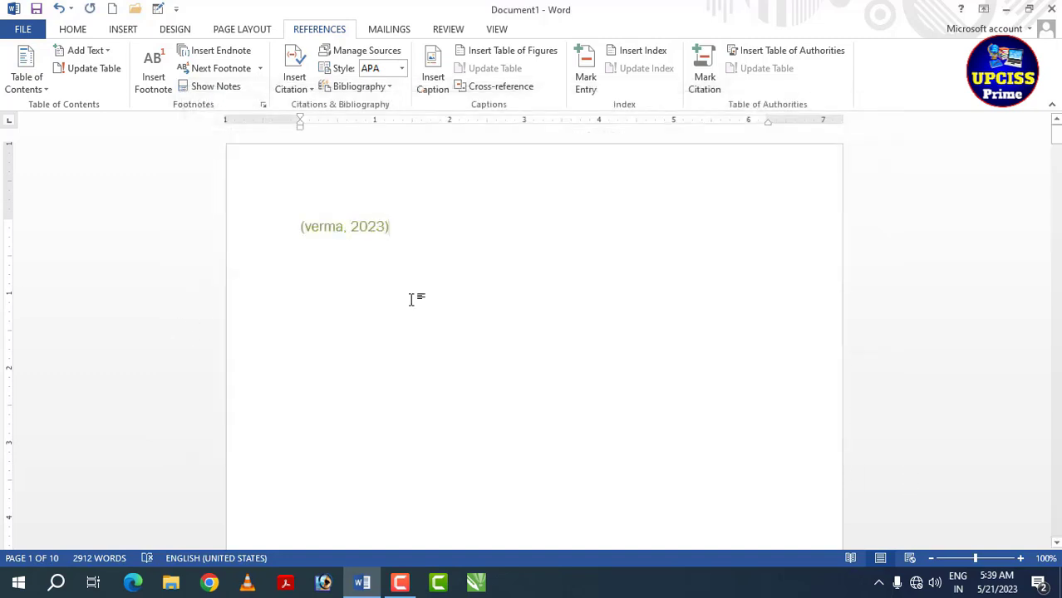
Step: Insert the built-in Bibliography on the last page, above the endnotes
{"action": "scroll", "coordinate": [411, 300], "scroll_direction": "down", "scroll_amount": 1}
{"action": "scroll", "coordinate": [410, 299], "scroll_direction": "up", "scroll_amount": 1}
{"action": "left_click_drag", "start_coordinate": [1055, 148], "coordinate": [1056, 529]}
{"action": "scroll", "coordinate": [392, 181], "scroll_direction": "up", "scroll_amount": 5}
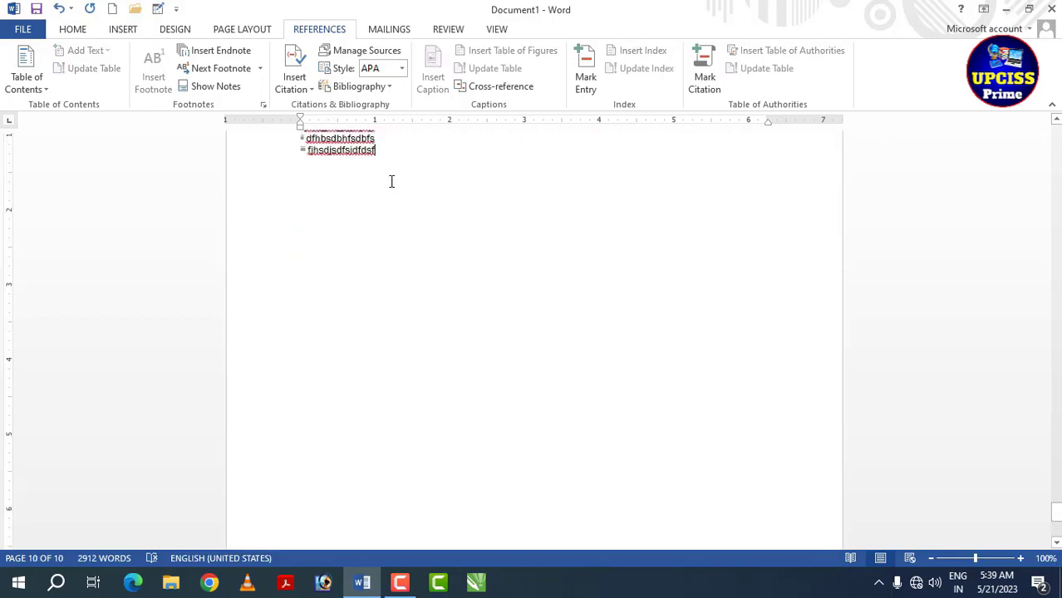
{"action": "scroll", "coordinate": [370, 170], "scroll_direction": "up", "scroll_amount": 2}
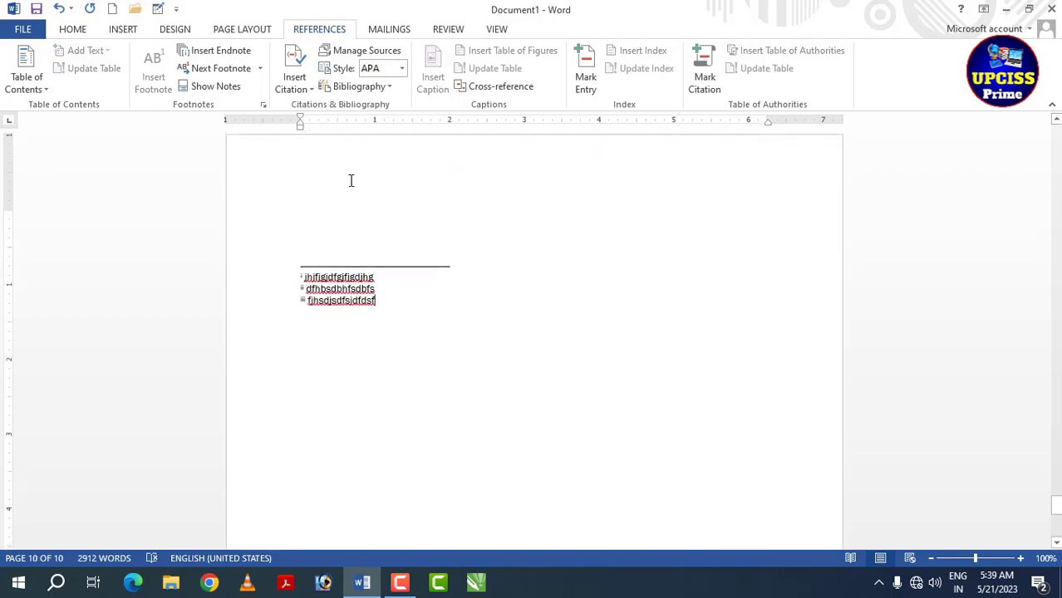
{"action": "left_click", "coordinate": [350, 182]}
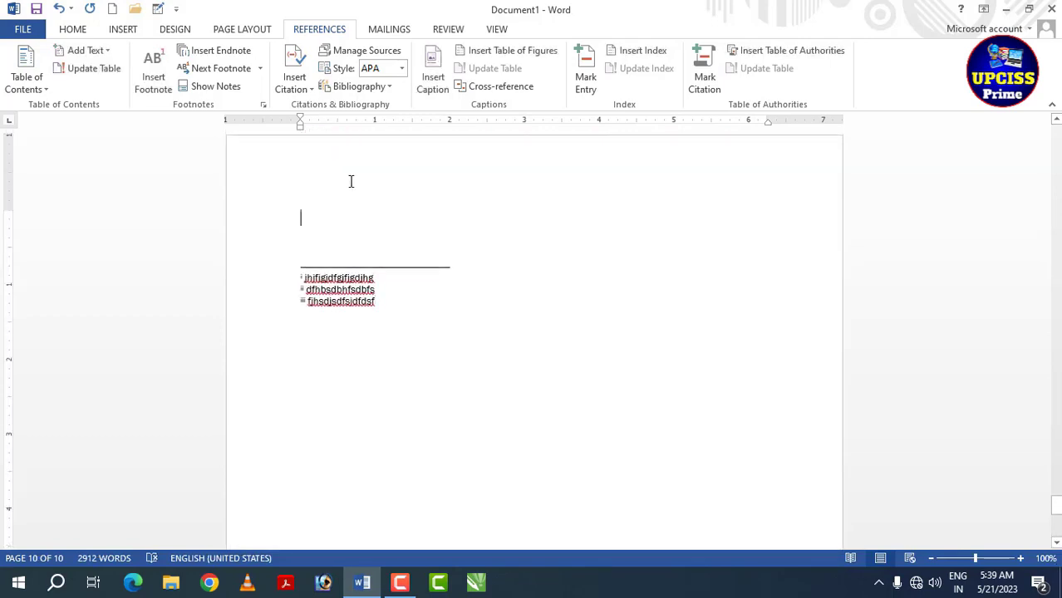
{"action": "left_click", "coordinate": [359, 86]}
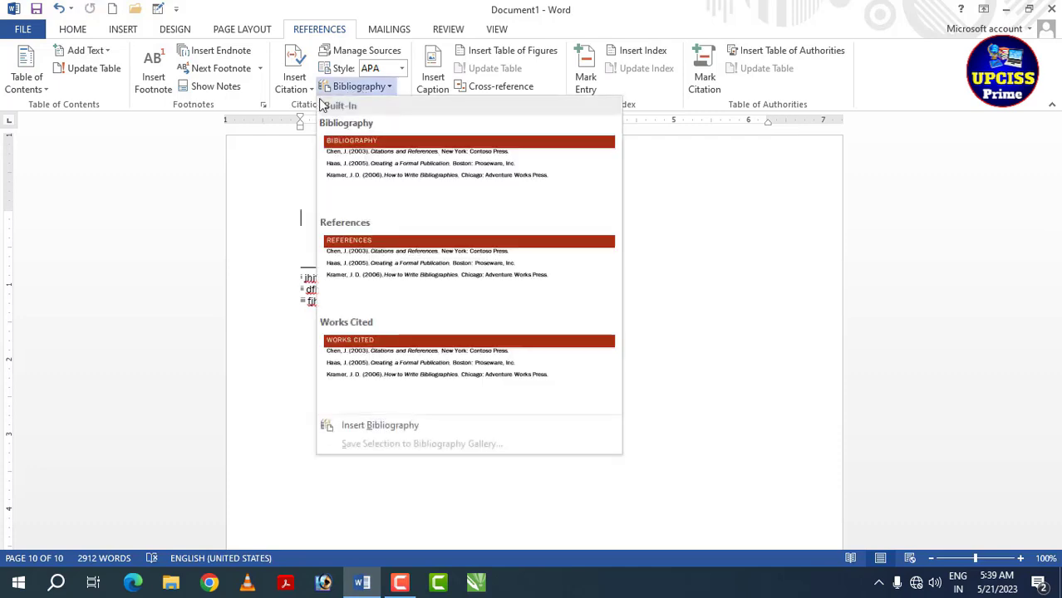
{"action": "left_click", "coordinate": [416, 176]}
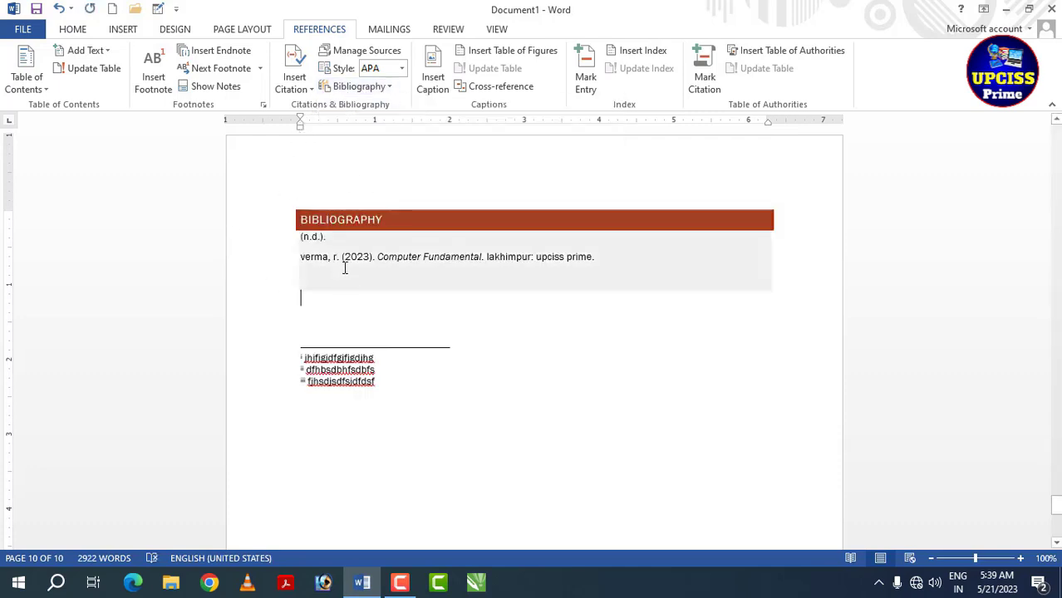
{"action": "left_click", "coordinate": [500, 250]}
{"action": "left_click", "coordinate": [547, 322]}
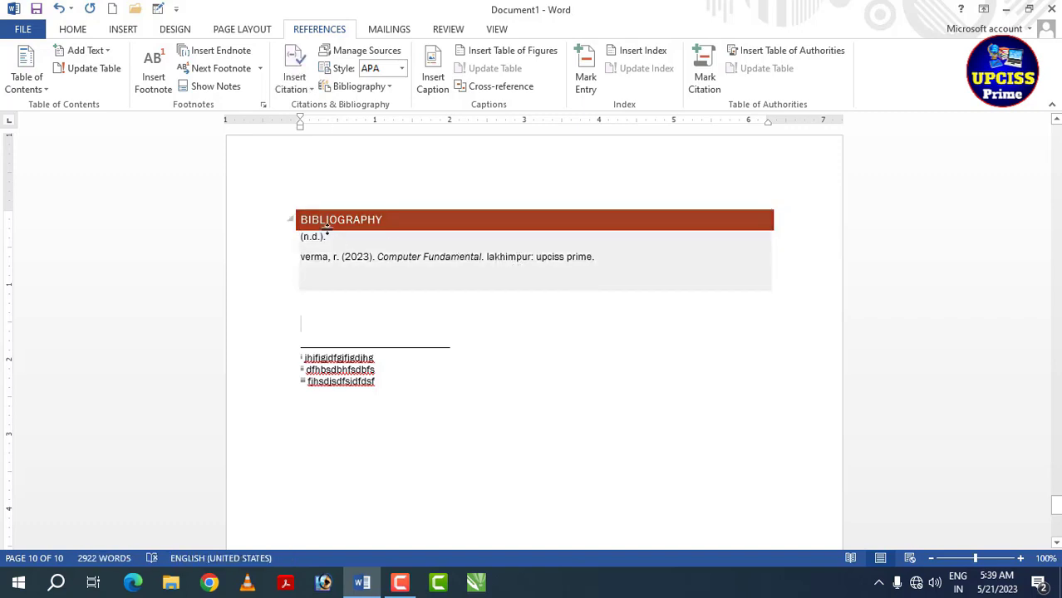
Step: Try the GOST - Title Sort and ISO 690 - Numerical Reference styles on the bibliography, and set the style to MLA Seventh Edition
{"action": "left_click", "coordinate": [401, 69]}
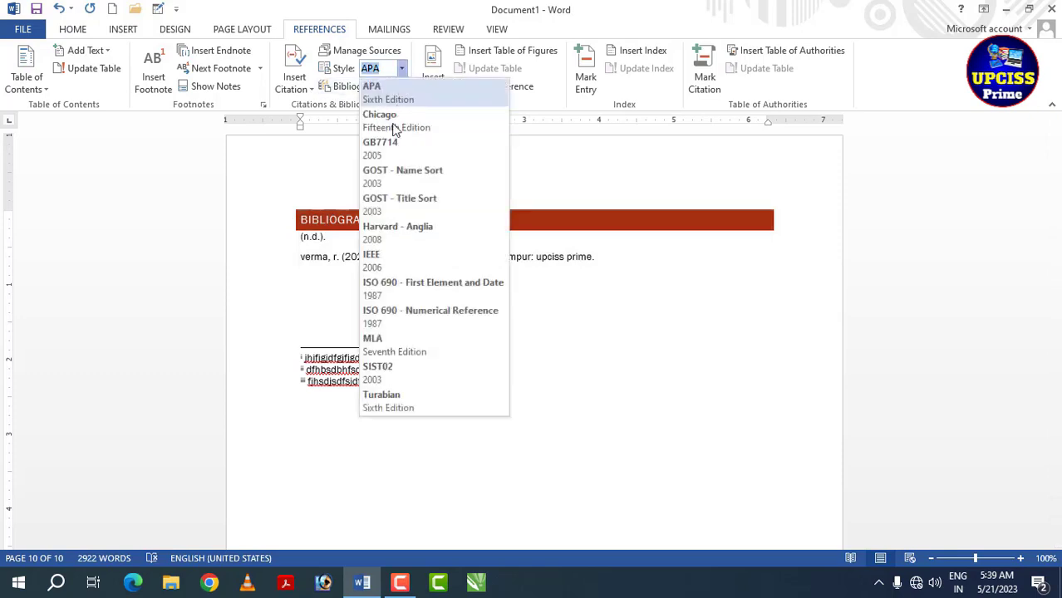
{"action": "left_click", "coordinate": [378, 200]}
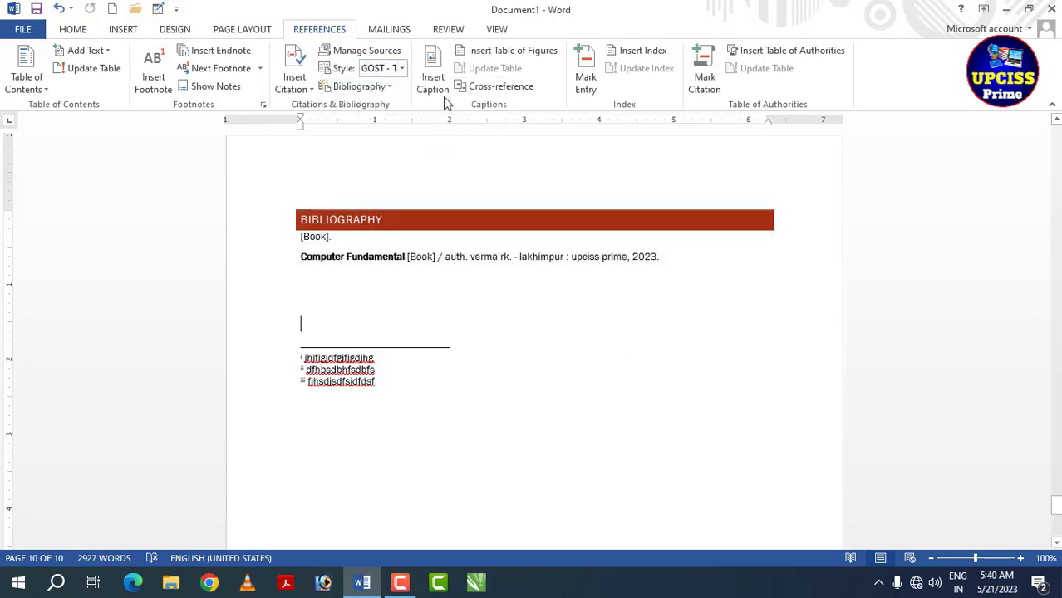
{"action": "left_click", "coordinate": [402, 68]}
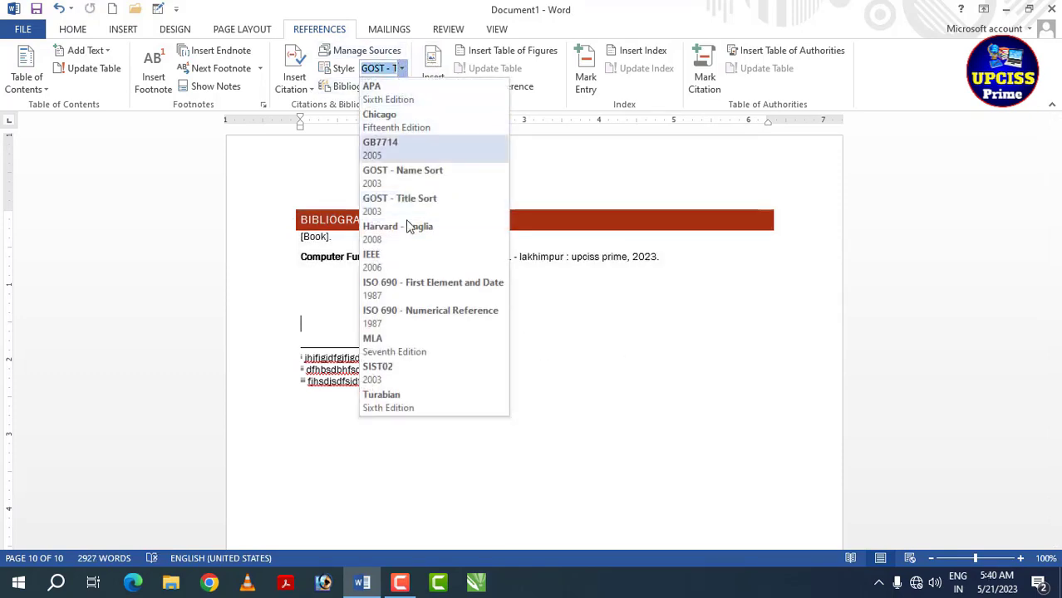
{"action": "left_click", "coordinate": [425, 312]}
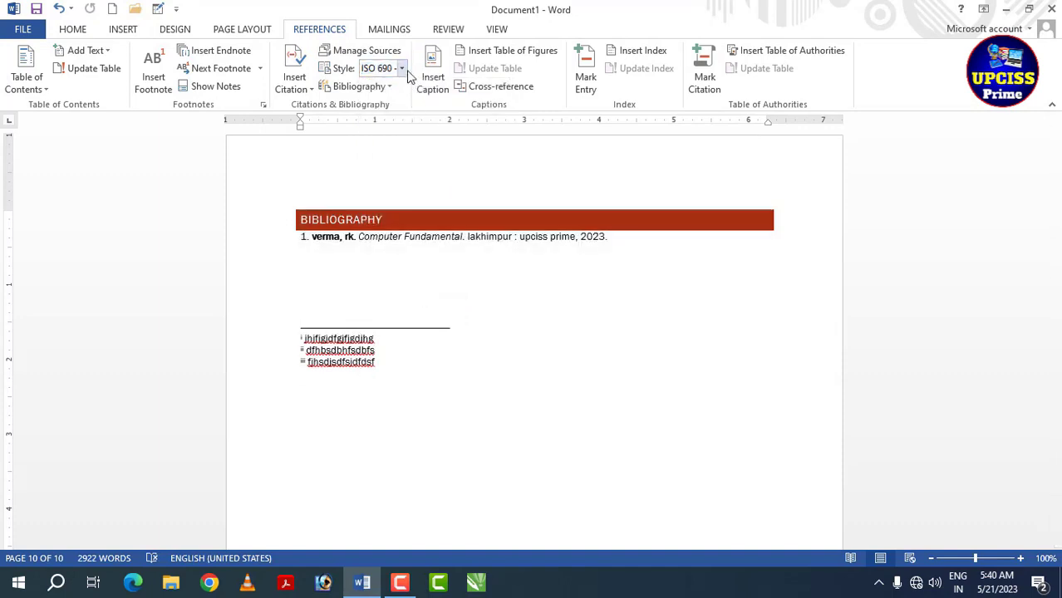
{"action": "left_click", "coordinate": [402, 70]}
{"action": "left_click", "coordinate": [405, 352]}
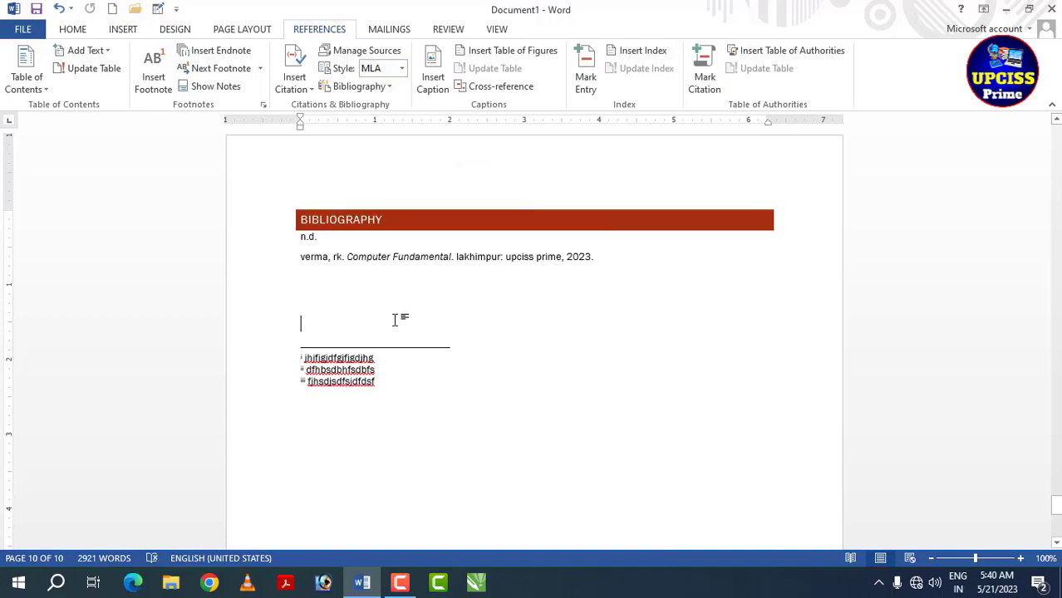
{"action": "scroll", "coordinate": [395, 320], "scroll_direction": "up", "scroll_amount": 15}
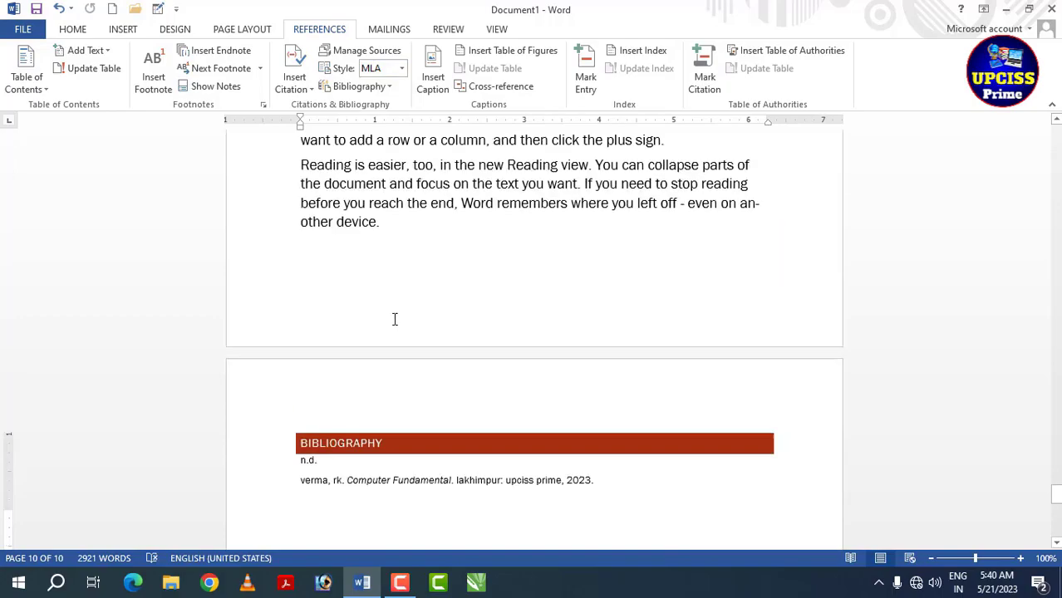
{"action": "scroll", "coordinate": [393, 320], "scroll_direction": "up", "scroll_amount": 15}
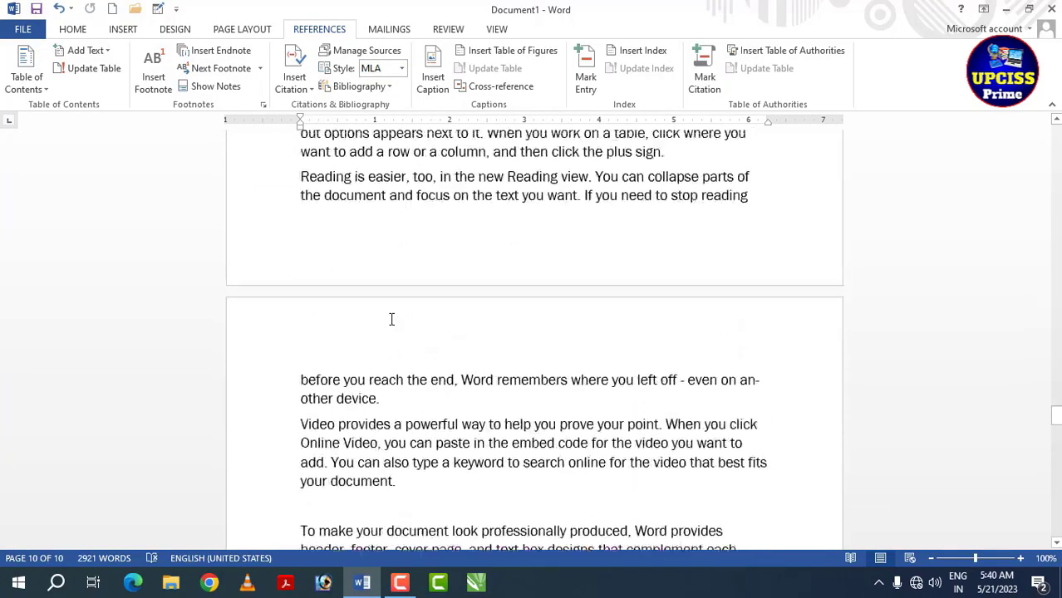
{"action": "scroll", "coordinate": [393, 320], "scroll_direction": "up", "scroll_amount": 8}
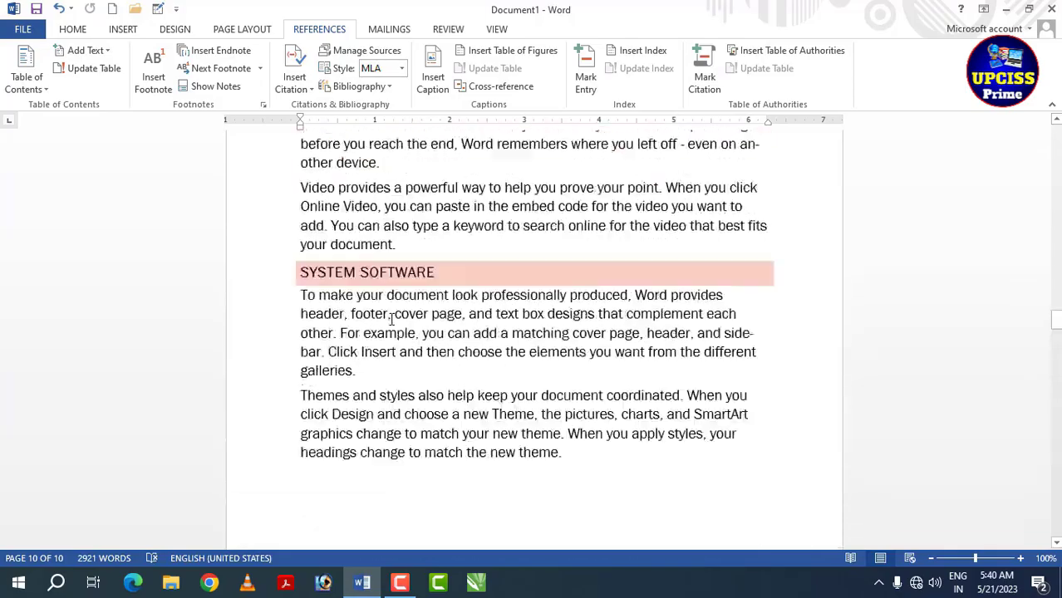
{"action": "scroll", "coordinate": [453, 269], "scroll_direction": "up", "scroll_amount": 10}
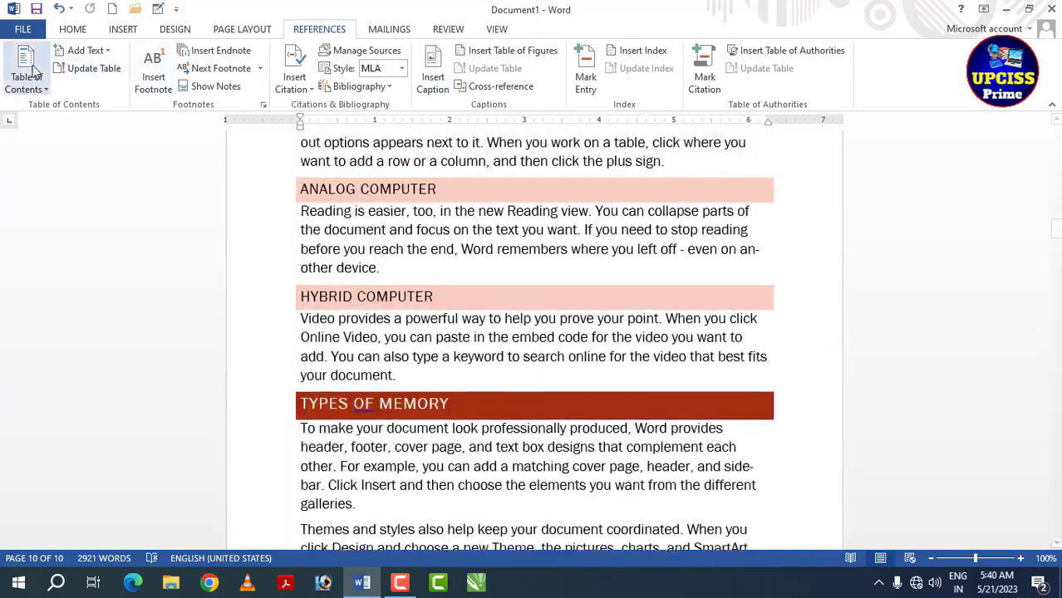
Step: Add two blank lines after the paragraph ending with footnote 2 in the Fundamental of Computer section
{"action": "scroll", "coordinate": [508, 289], "scroll_direction": "up", "scroll_amount": 10}
{"action": "scroll", "coordinate": [508, 288], "scroll_direction": "up", "scroll_amount": 10}
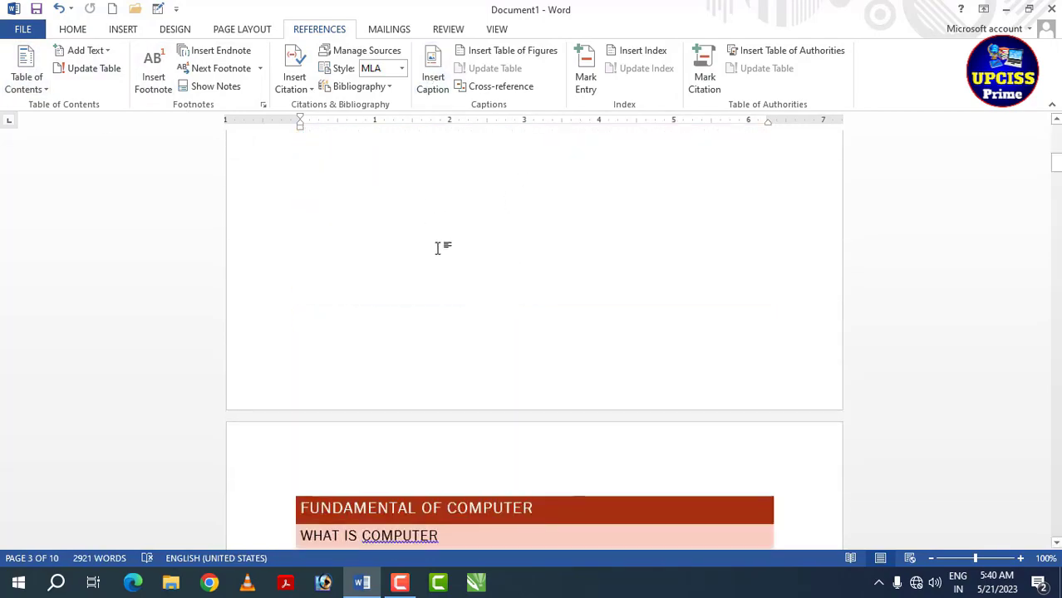
{"action": "scroll", "coordinate": [439, 247], "scroll_direction": "down", "scroll_amount": 6}
{"action": "left_click", "coordinate": [421, 263]}
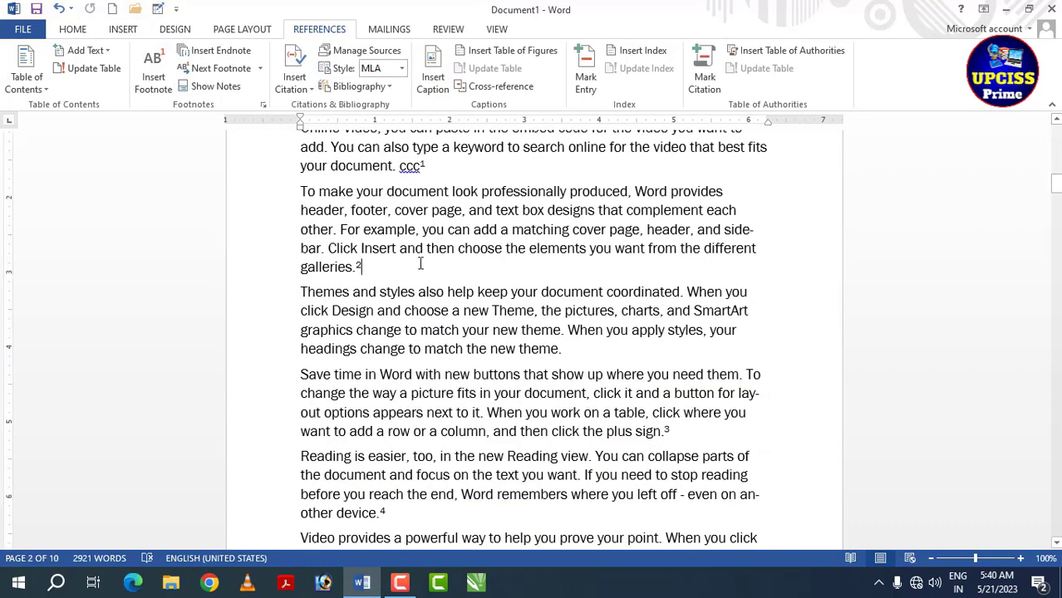
{"action": "key", "text": "Return"}
{"action": "key", "text": "Return"}
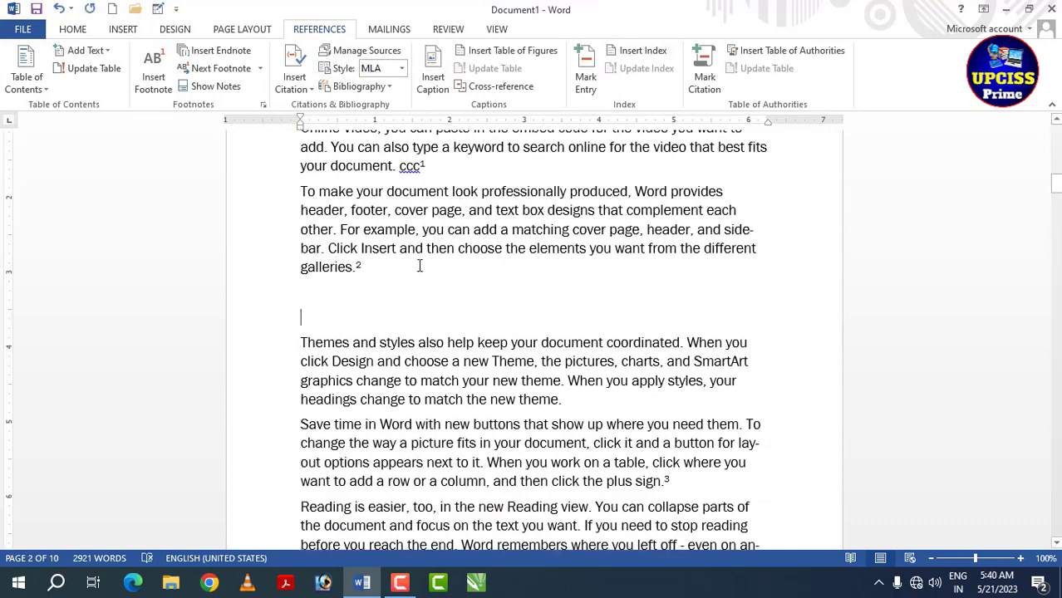
Step: Insert the desktop computer picture "WhatsApp Image 2023-01-02 at 18.04.42 (1)" from the youtube image folder and shrink it to about 2.44 inches
{"action": "left_click", "coordinate": [121, 30]}
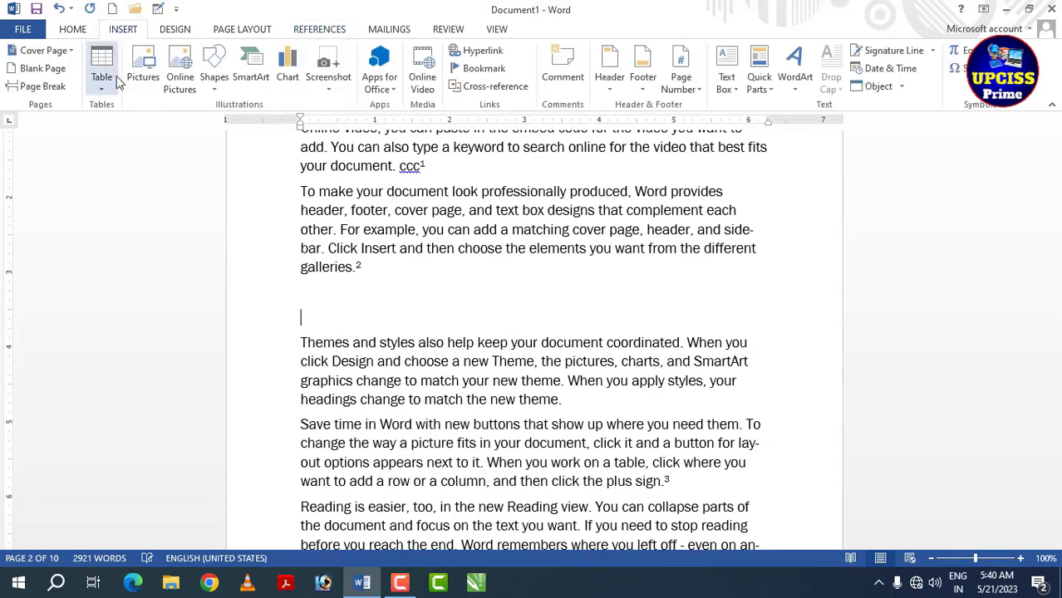
{"action": "left_click", "coordinate": [165, 75]}
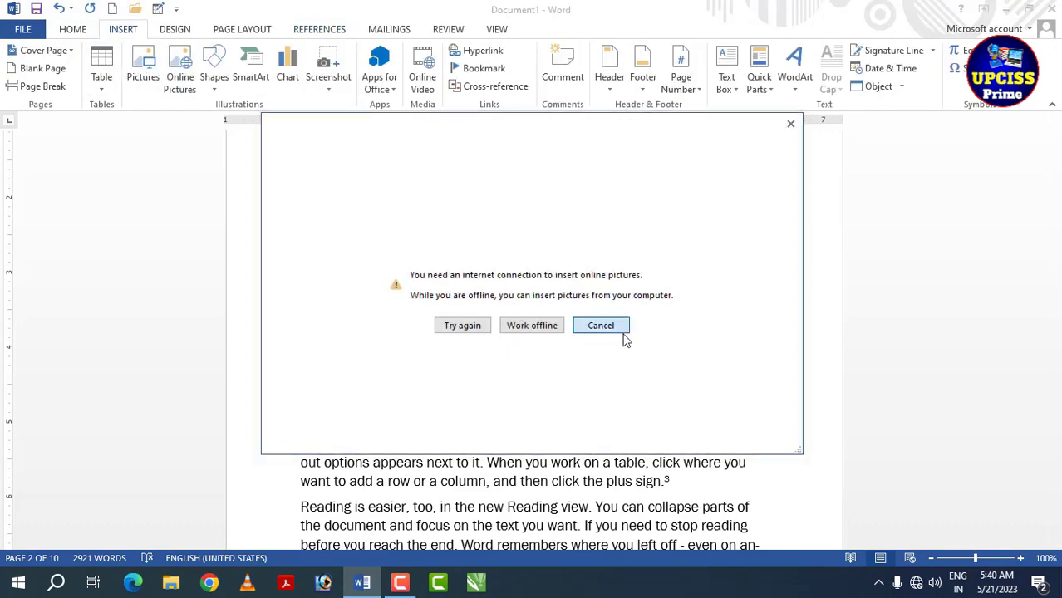
{"action": "left_click", "coordinate": [620, 330]}
{"action": "left_click", "coordinate": [158, 68]}
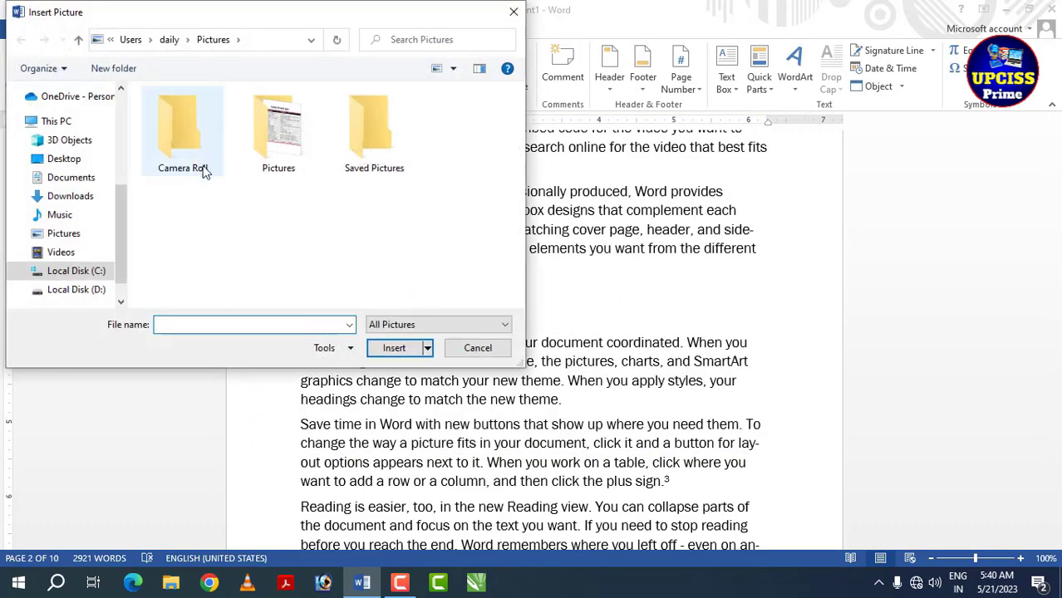
{"action": "double_click", "coordinate": [292, 164]}
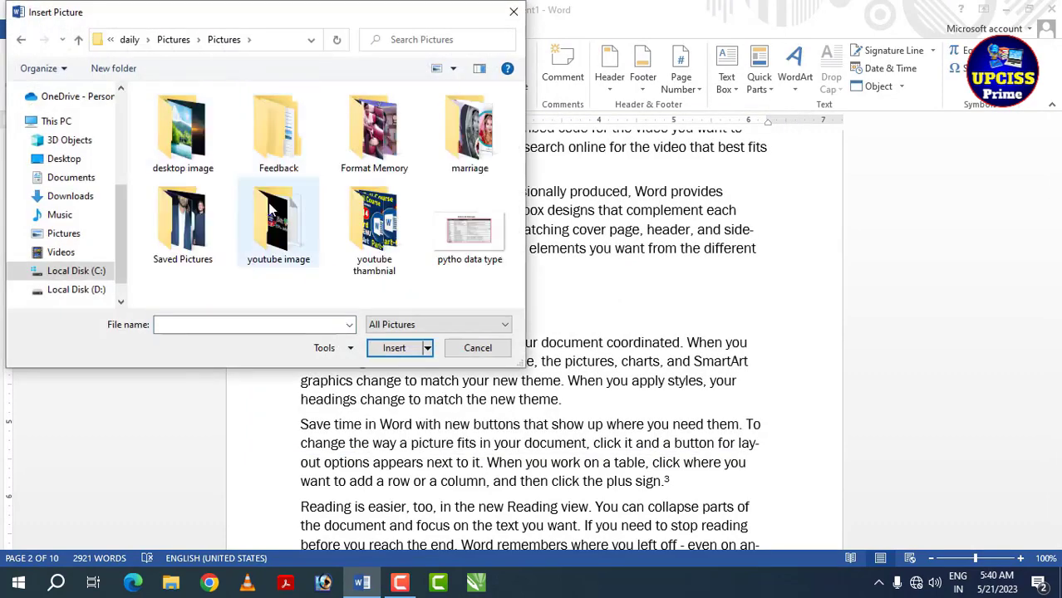
{"action": "double_click", "coordinate": [270, 212]}
{"action": "left_click", "coordinate": [272, 213]}
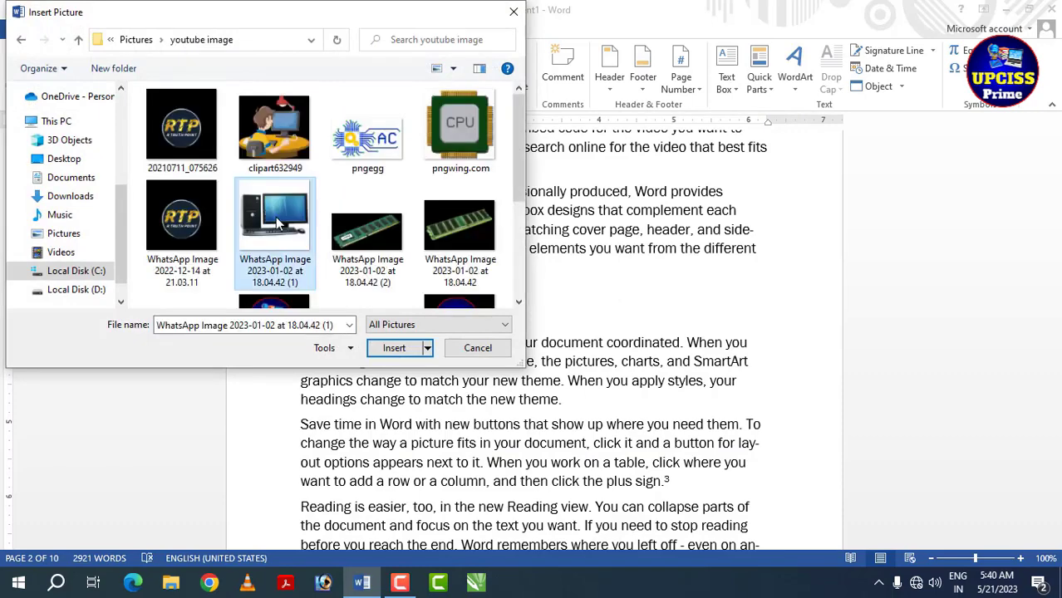
{"action": "left_click", "coordinate": [395, 349]}
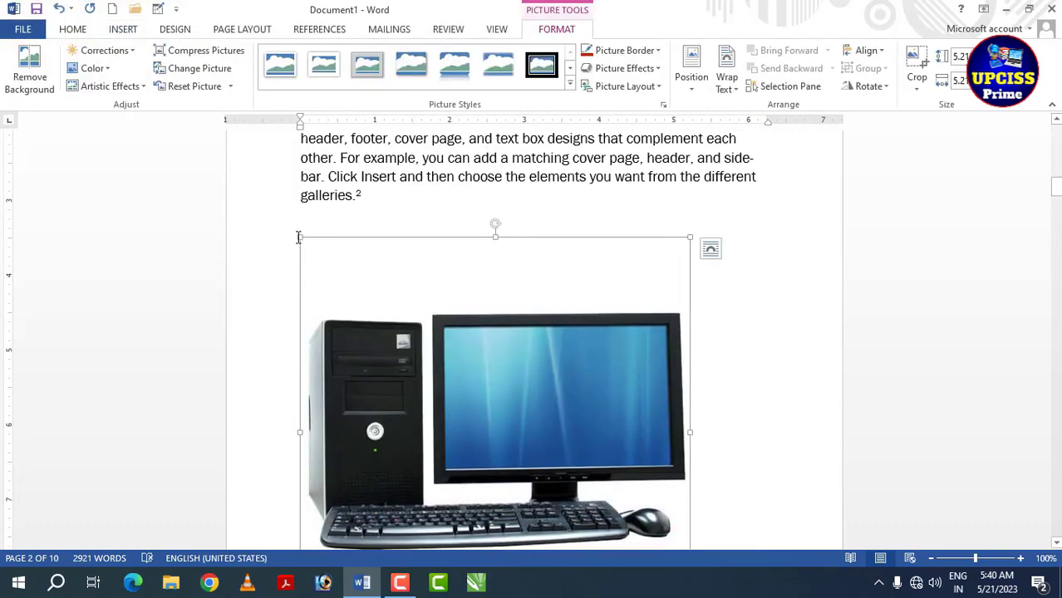
{"action": "left_click_drag", "start_coordinate": [301, 247], "coordinate": [505, 435]}
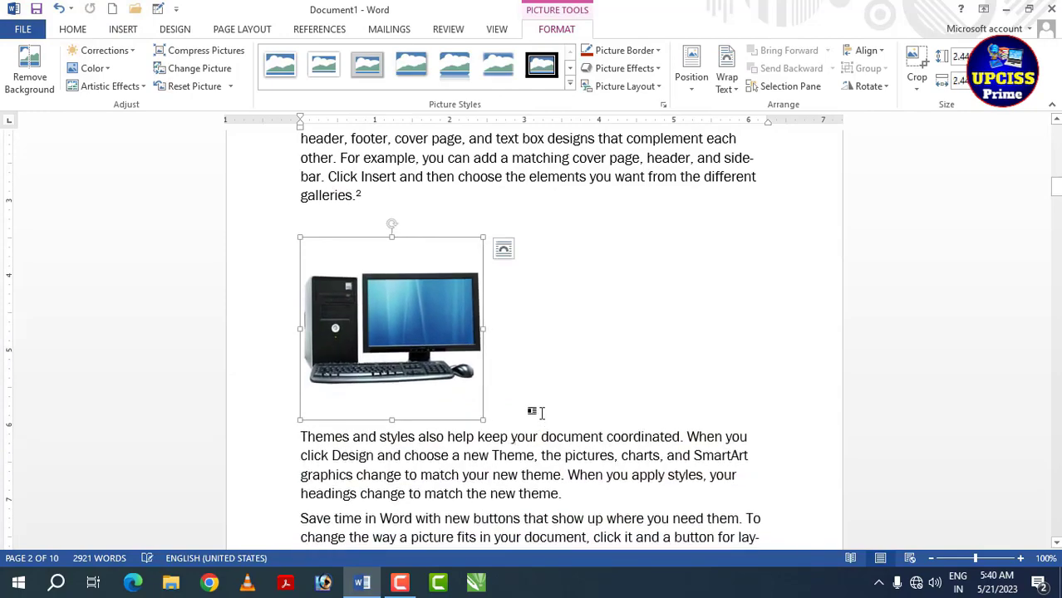
Step: Add several blank lines between the Classification of Computer paragraph and the Digital Computer heading
{"action": "scroll", "coordinate": [613, 298], "scroll_direction": "down", "scroll_amount": 1}
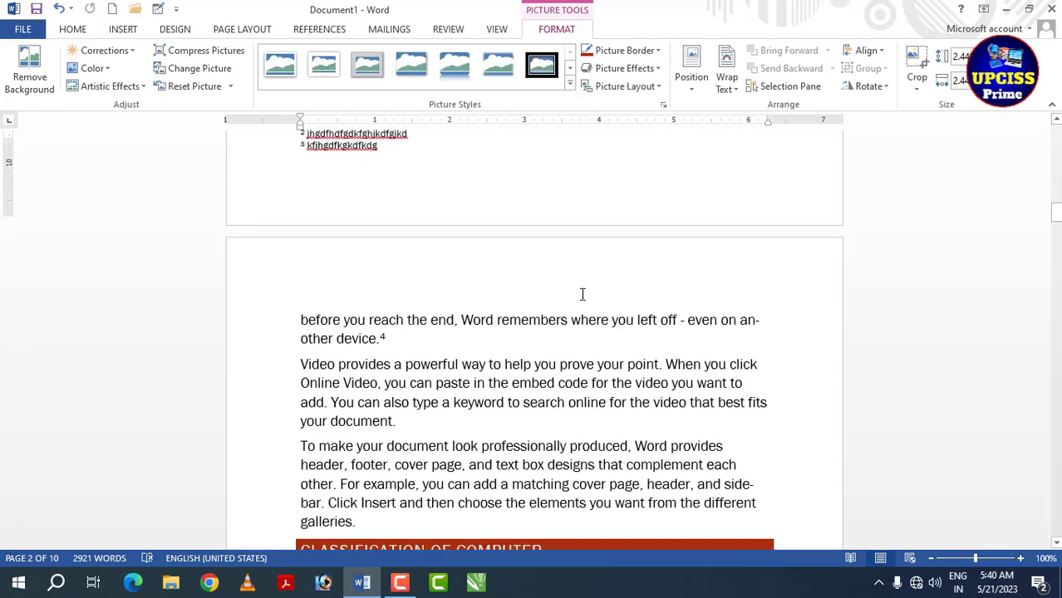
{"action": "scroll", "coordinate": [581, 294], "scroll_direction": "down", "scroll_amount": 8}
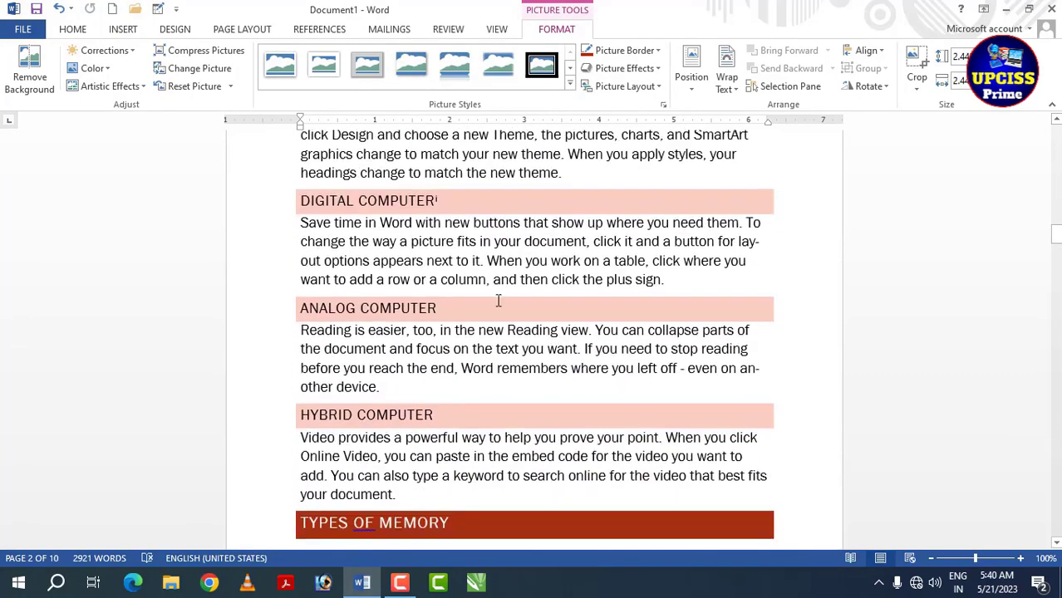
{"action": "left_click", "coordinate": [615, 169]}
{"action": "key", "text": "Return"}
{"action": "key", "text": "Return"}
{"action": "key", "text": "Return"}
{"action": "key", "text": "Return"}
{"action": "key", "text": "Return"}
{"action": "key", "text": "Return"}
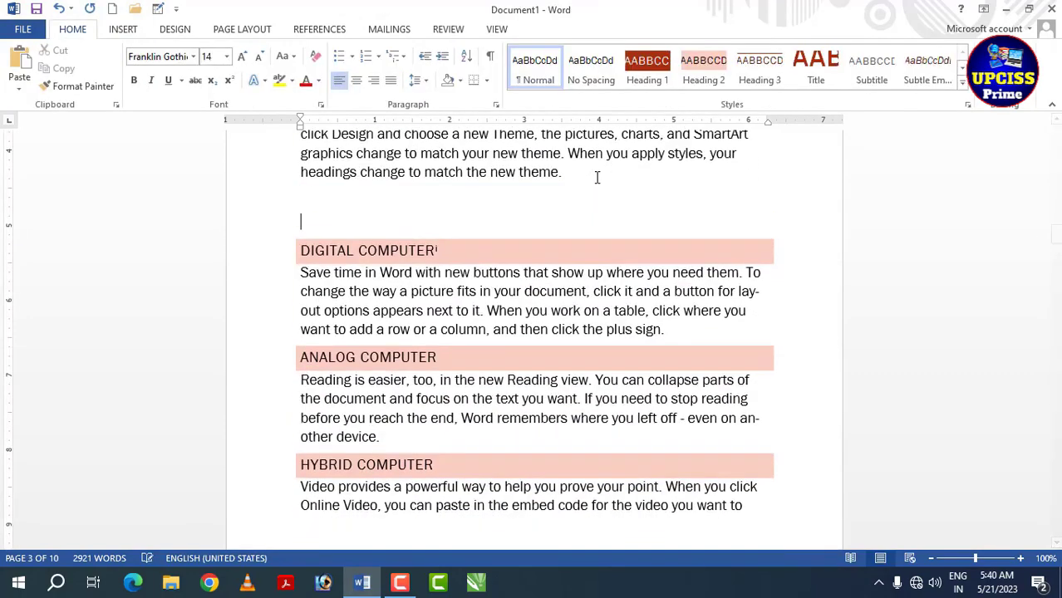
Step: Insert the UPCISS Prime logo "WhatsApp Image 2023-03-13 at 05.15.47 (1)" above the Digital Computer heading and shrink it to a small picture
{"action": "left_click", "coordinate": [138, 29]}
{"action": "left_click", "coordinate": [141, 66]}
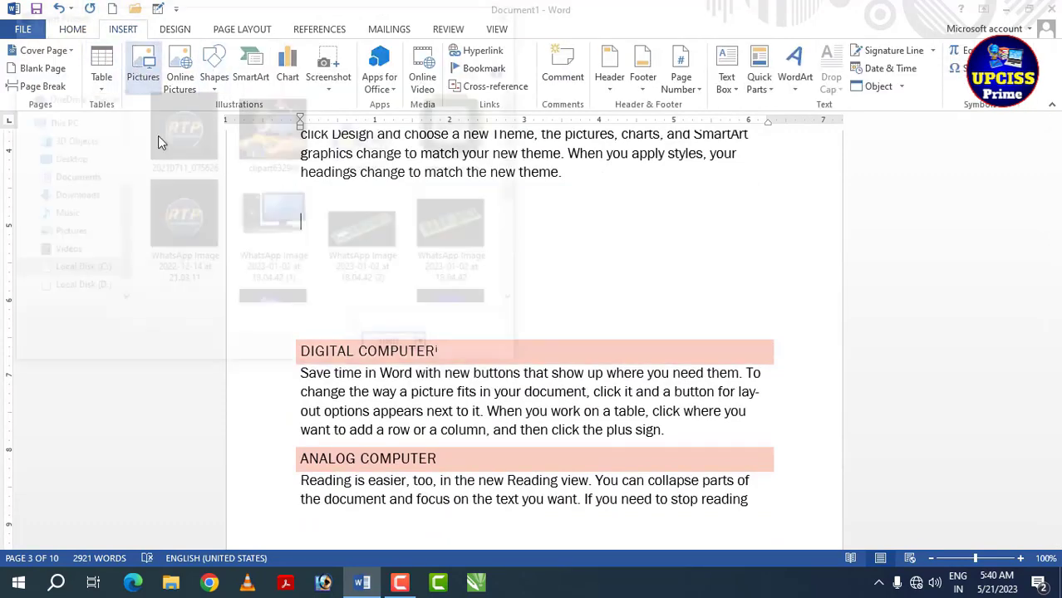
{"action": "scroll", "coordinate": [291, 220], "scroll_direction": "down", "scroll_amount": 5}
{"action": "left_click", "coordinate": [283, 166]}
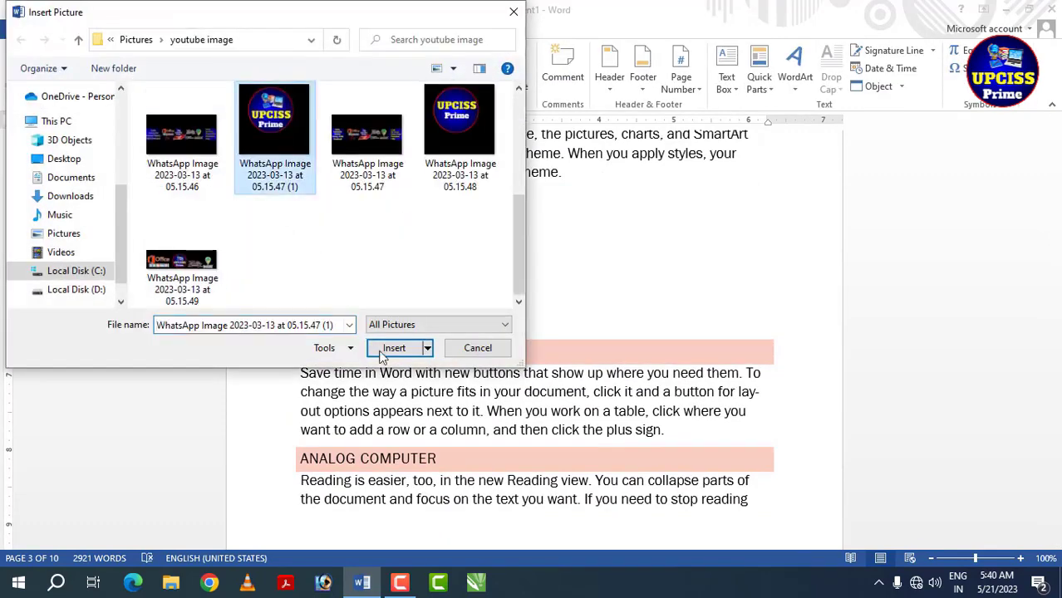
{"action": "left_click", "coordinate": [391, 349]}
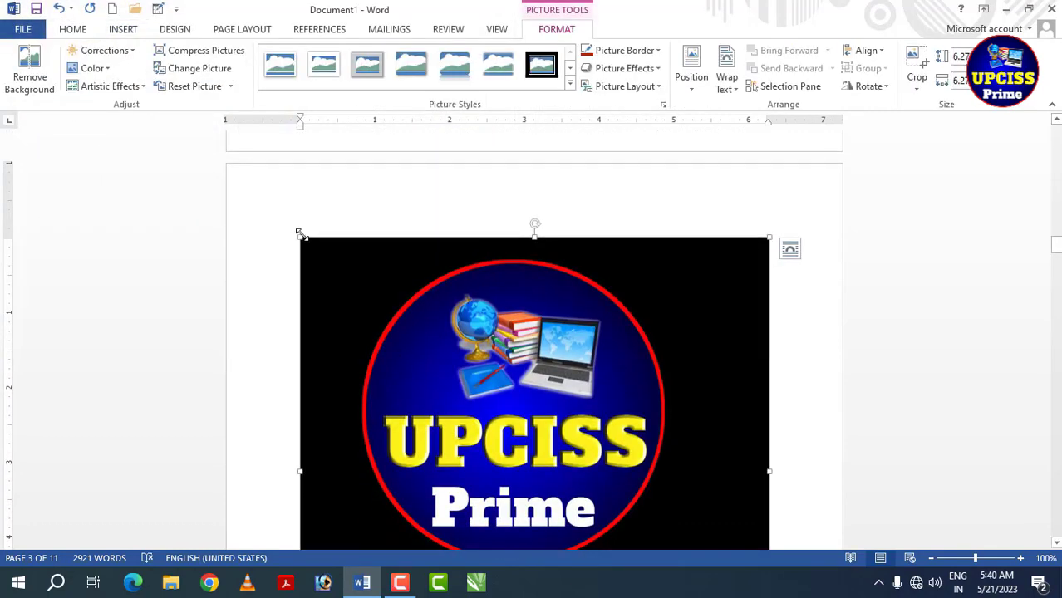
{"action": "left_click_drag", "start_coordinate": [297, 234], "coordinate": [650, 567]}
{"action": "scroll", "coordinate": [483, 298], "scroll_direction": "down", "scroll_amount": 1}
{"action": "left_click", "coordinate": [500, 215]}
Step: Add a few blank lines after the last Primary Memory paragraph, above the Secondary Memory heading
{"action": "scroll", "coordinate": [499, 215], "scroll_direction": "down", "scroll_amount": 17}
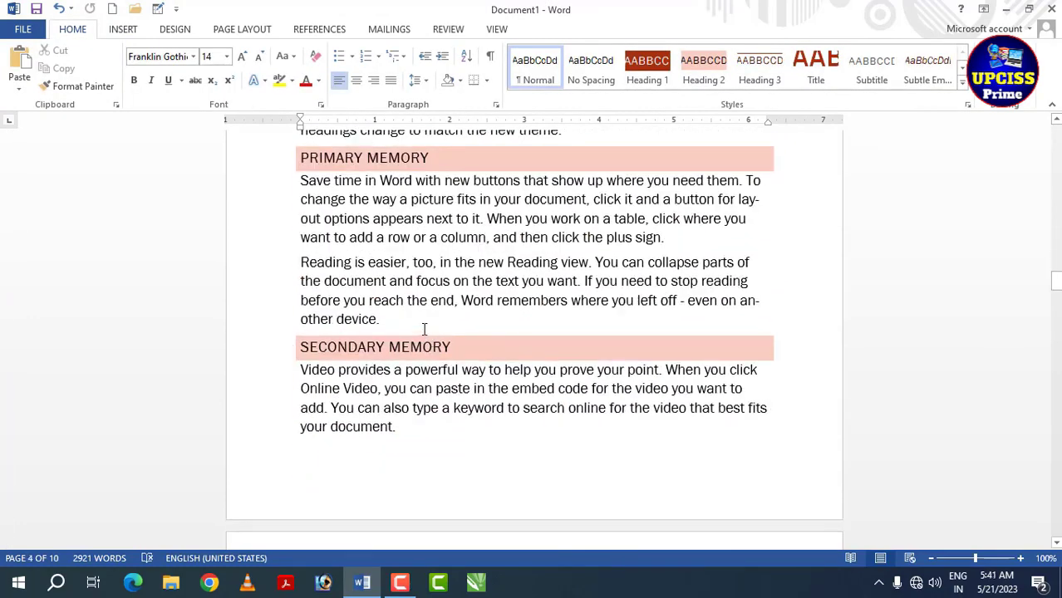
{"action": "left_click", "coordinate": [384, 320]}
{"action": "key", "text": "Return"}
{"action": "key", "text": "Return"}
{"action": "key", "text": "Return"}
{"action": "key", "text": "Return"}
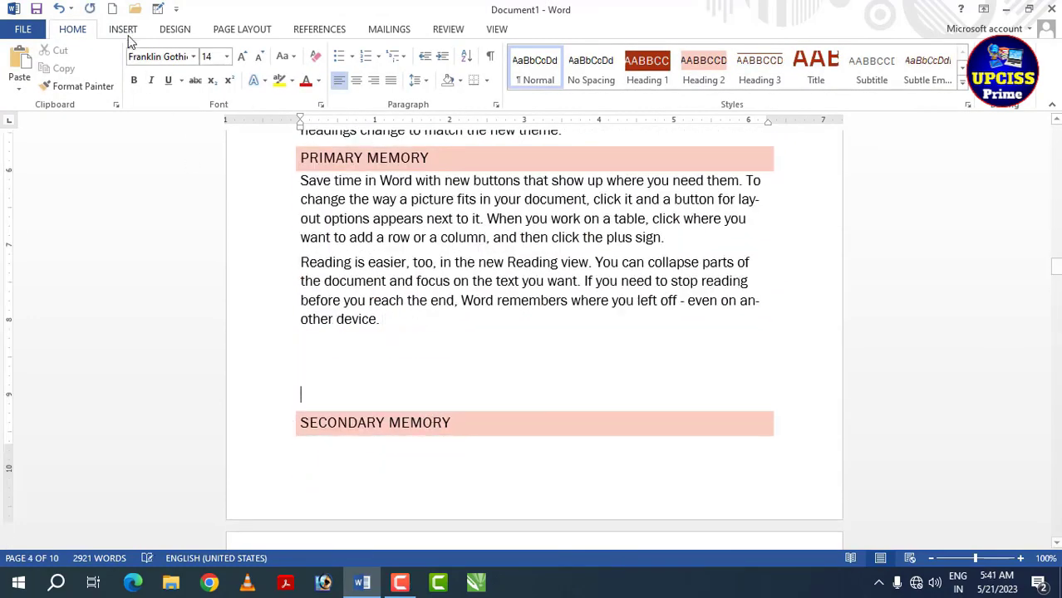
Step: Insert the clipart632949 picture above the Secondary Memory heading and reduce its size proportionally
{"action": "left_click", "coordinate": [129, 31]}
{"action": "left_click", "coordinate": [140, 67]}
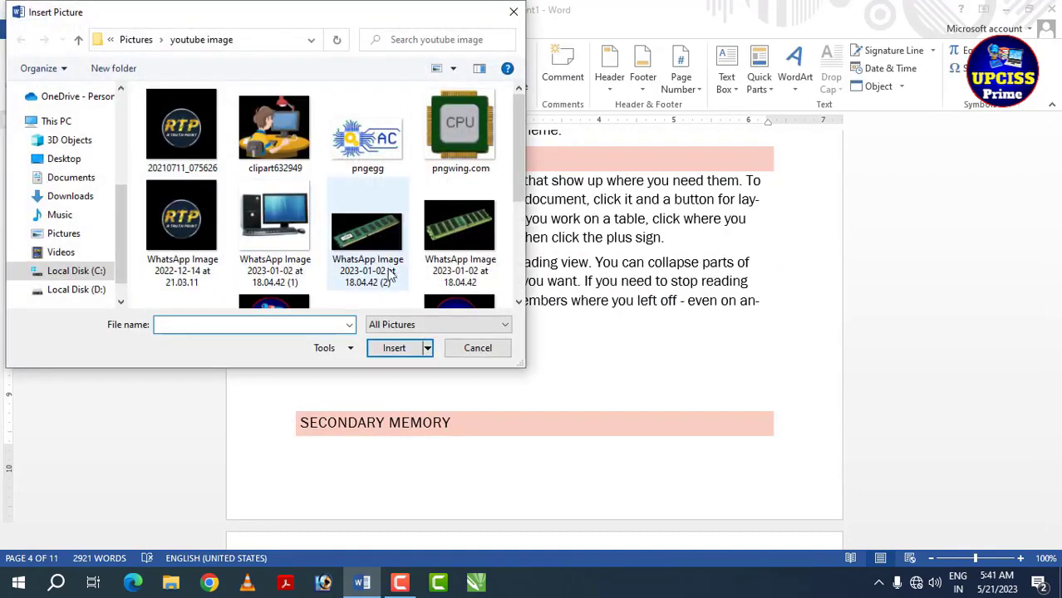
{"action": "scroll", "coordinate": [375, 254], "scroll_direction": "down", "scroll_amount": 3}
{"action": "scroll", "coordinate": [416, 150], "scroll_direction": "up", "scroll_amount": 5}
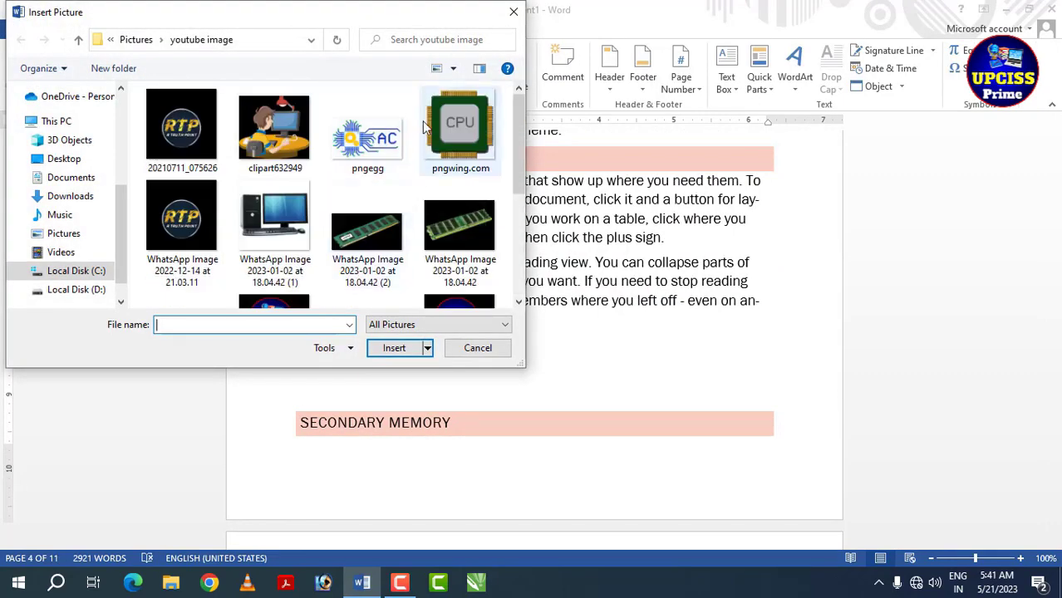
{"action": "left_click", "coordinate": [301, 135]}
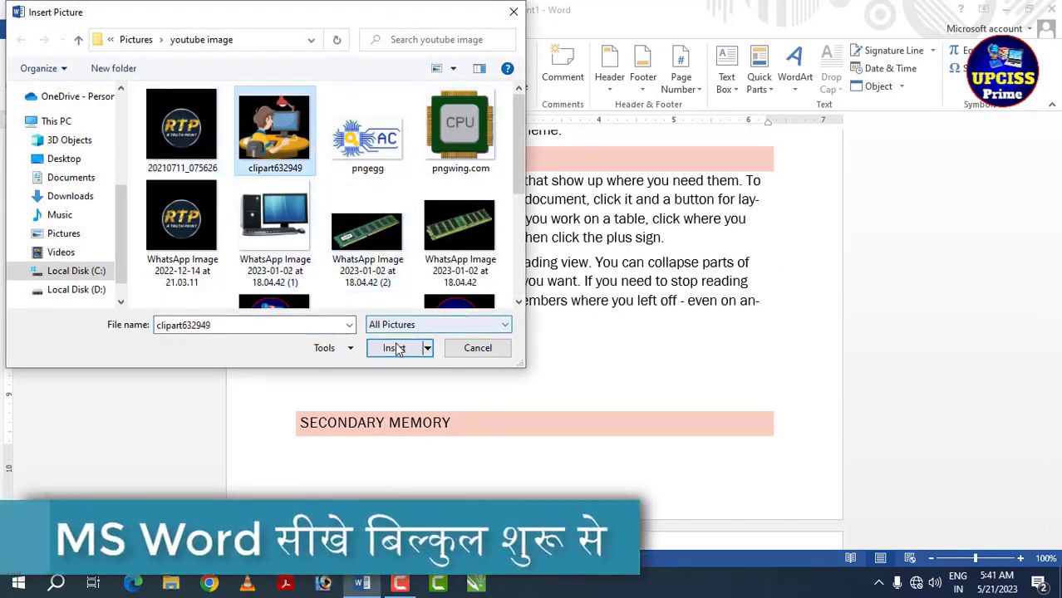
{"action": "left_click", "coordinate": [397, 348]}
{"action": "left_click_drag", "start_coordinate": [299, 237], "coordinate": [597, 503]}
{"action": "left_click", "coordinate": [545, 303]}
Step: Add the caption "Figure 1" below the desktop computer picture, using the Figure label
{"action": "scroll", "coordinate": [548, 307], "scroll_direction": "up", "scroll_amount": 10}
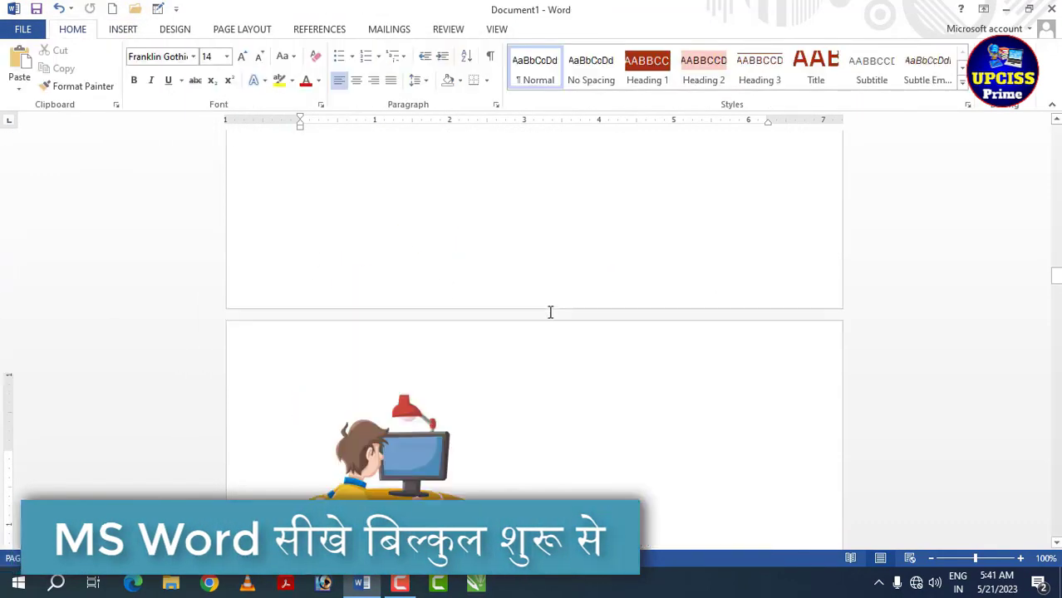
{"action": "scroll", "coordinate": [551, 312], "scroll_direction": "down", "scroll_amount": 10}
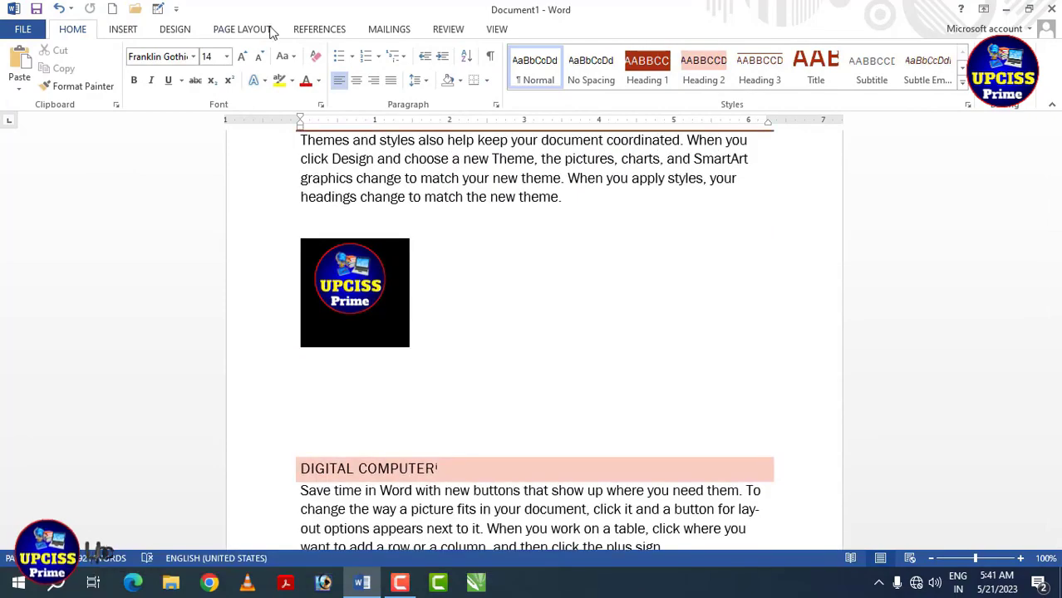
{"action": "left_click", "coordinate": [301, 29]}
{"action": "scroll", "coordinate": [458, 303], "scroll_direction": "down", "scroll_amount": 10}
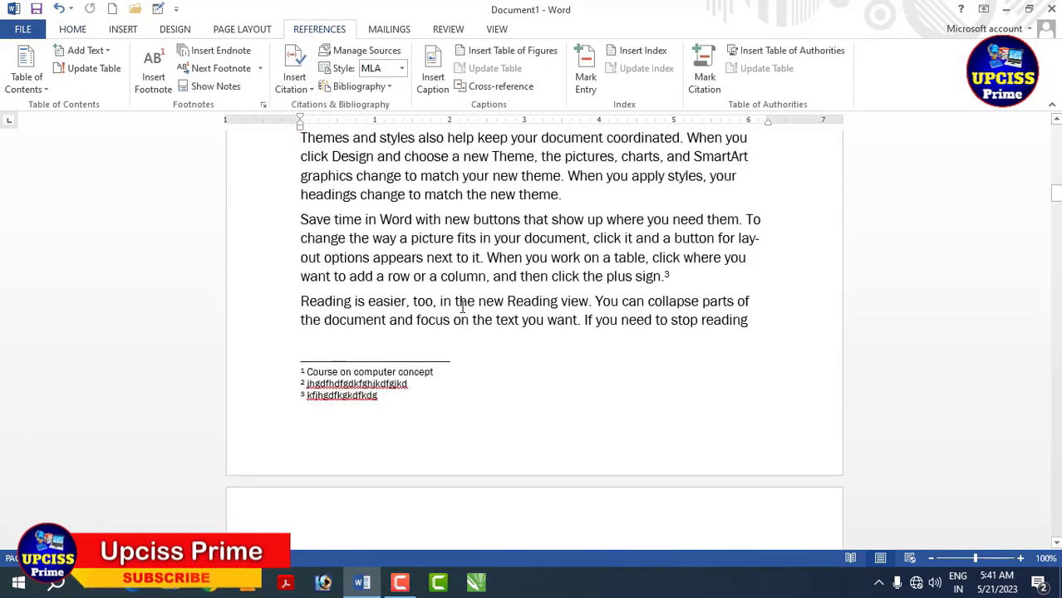
{"action": "left_click", "coordinate": [458, 304]}
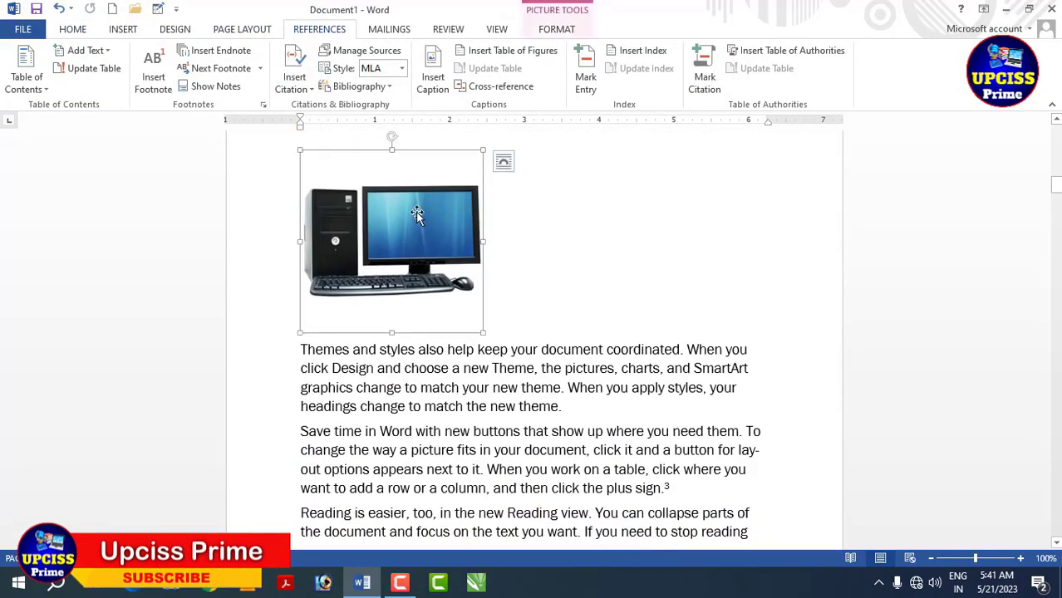
{"action": "left_click", "coordinate": [432, 86]}
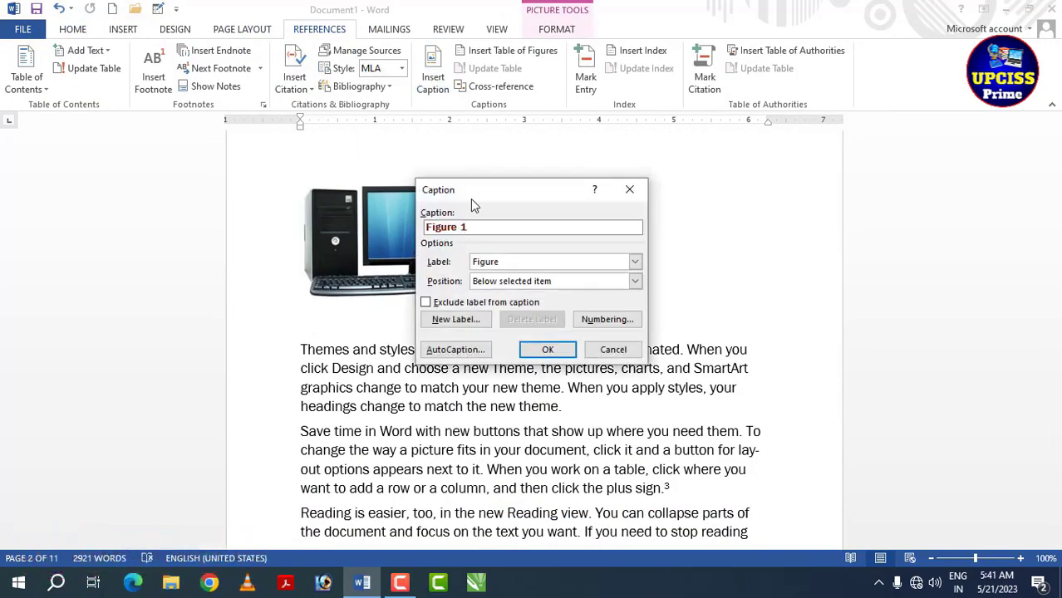
{"action": "left_click_drag", "start_coordinate": [471, 197], "coordinate": [585, 194]}
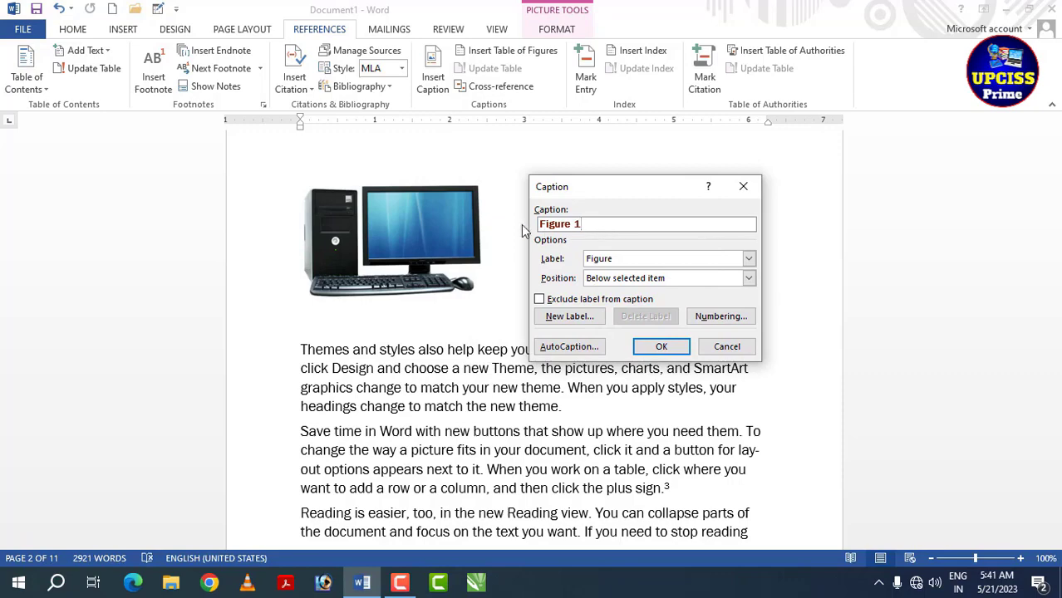
{"action": "left_click", "coordinate": [661, 347]}
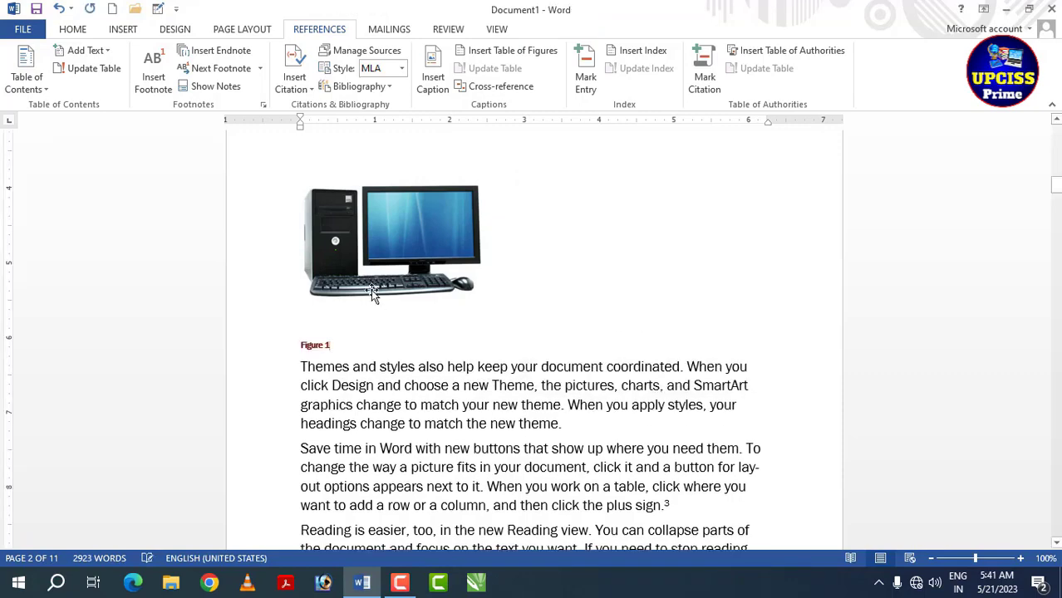
Step: Add the caption "Figure 2" below the UPCISS Prime logo in the Classification of Computer section
{"action": "scroll", "coordinate": [384, 265], "scroll_direction": "down", "scroll_amount": 15}
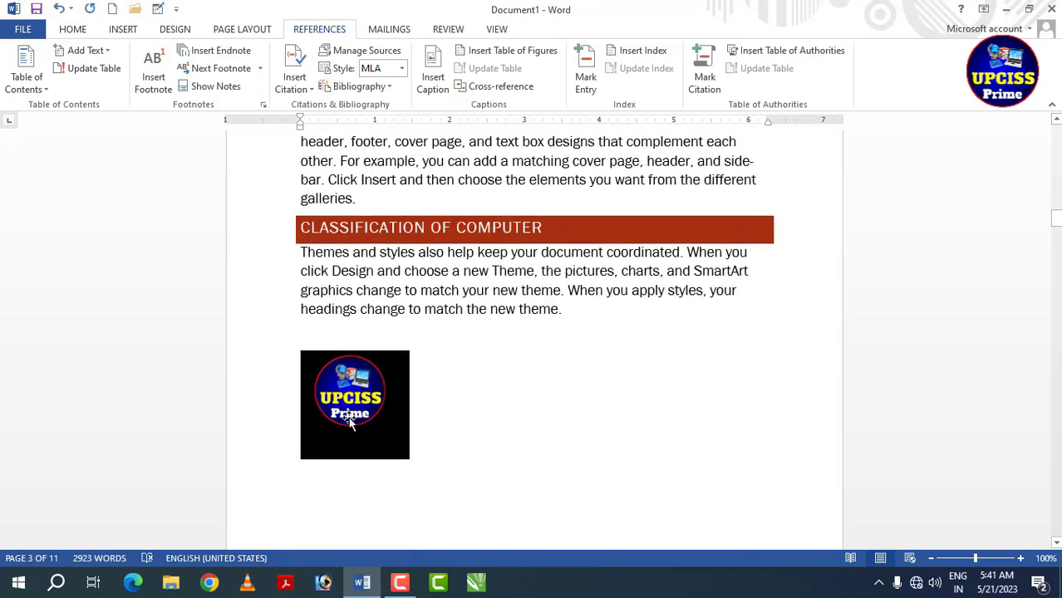
{"action": "left_click", "coordinate": [355, 404]}
{"action": "left_click", "coordinate": [432, 77]}
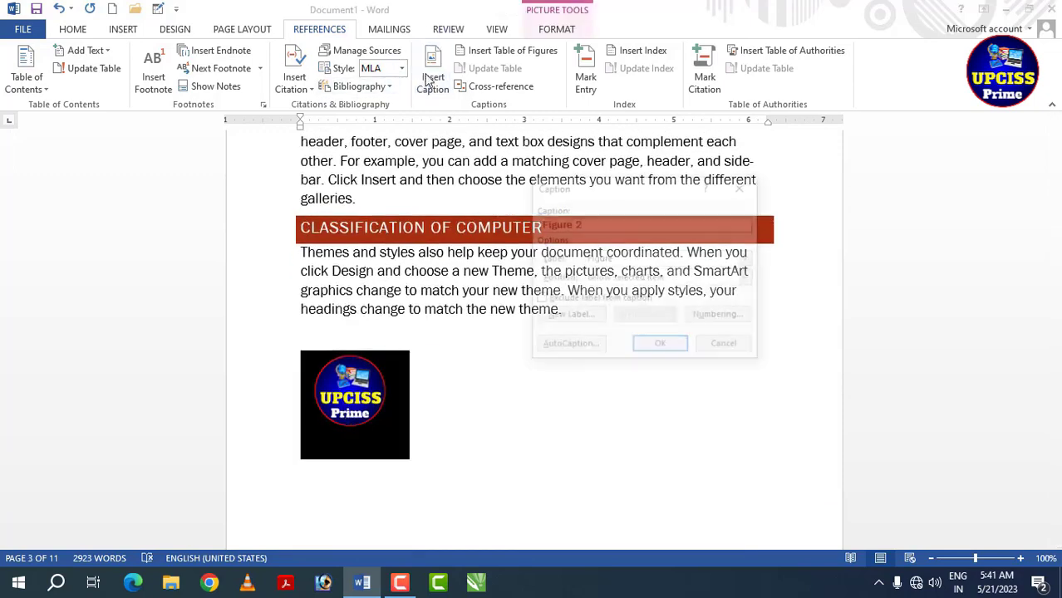
{"action": "left_click", "coordinate": [650, 348]}
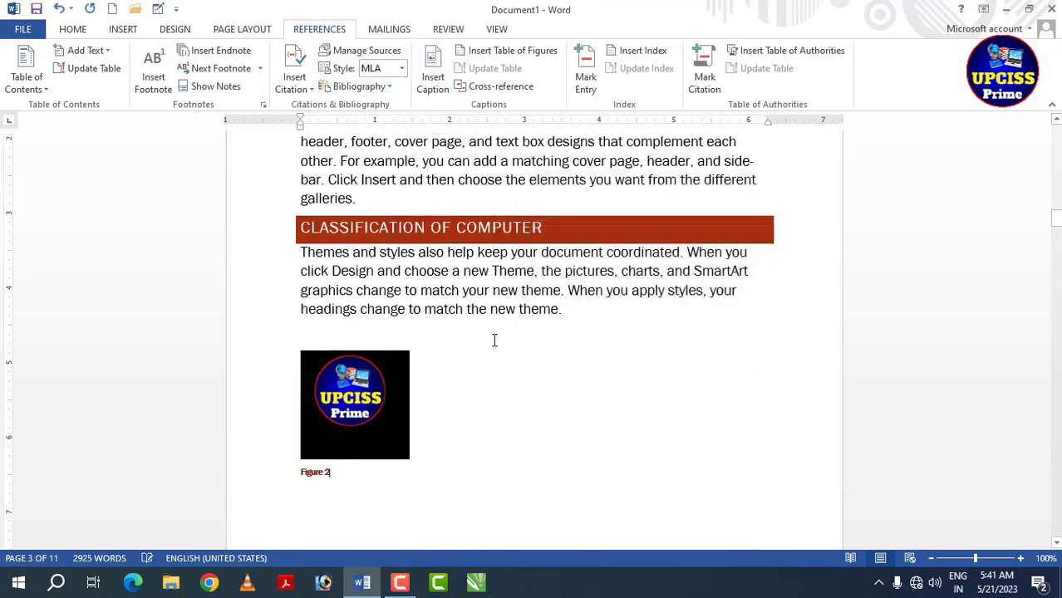
Step: Add the caption "Figure 3" below the clipart of the person at a desk, above the Secondary Memory heading
{"action": "scroll", "coordinate": [490, 339], "scroll_direction": "down", "scroll_amount": 15}
{"action": "scroll", "coordinate": [423, 357], "scroll_direction": "down", "scroll_amount": 10}
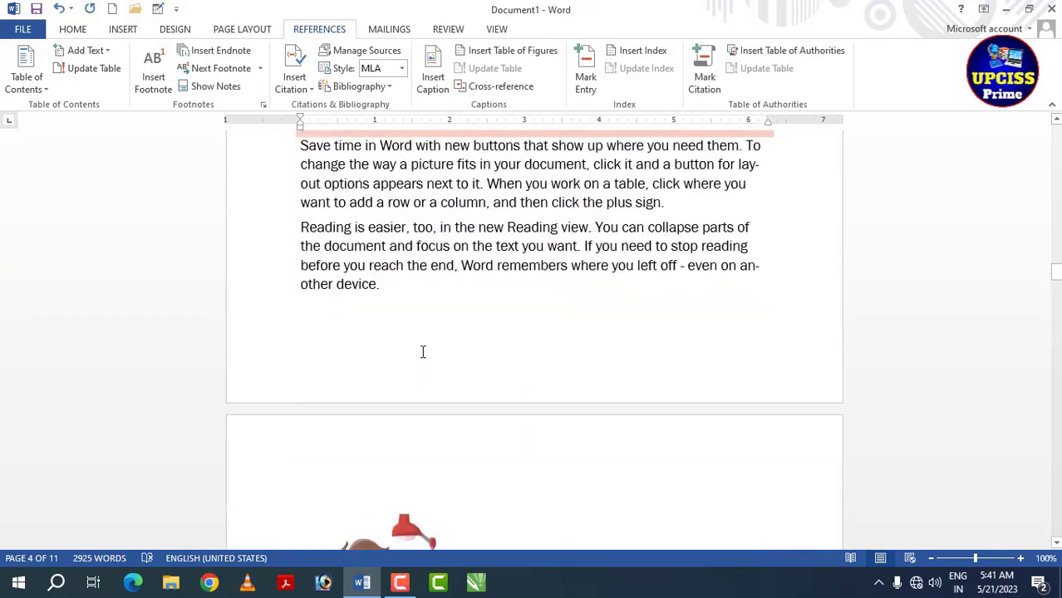
{"action": "left_click", "coordinate": [421, 351]}
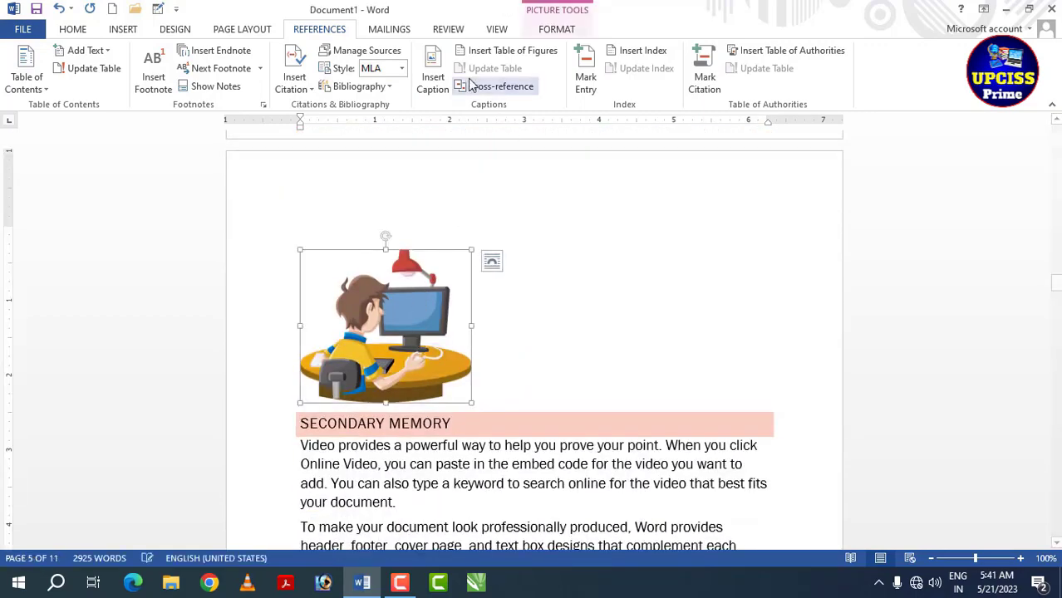
{"action": "left_click", "coordinate": [433, 76]}
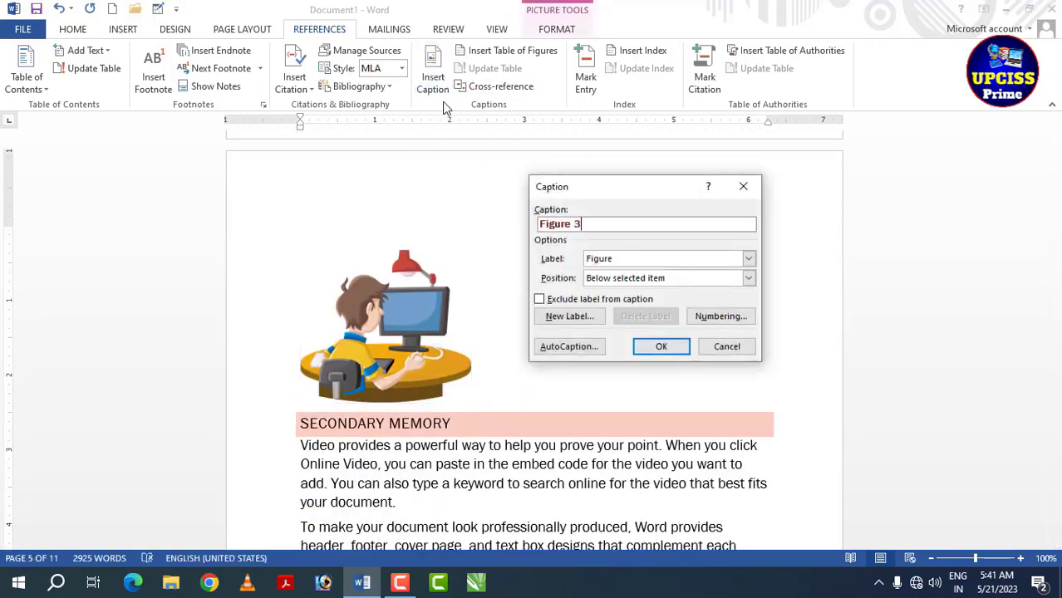
{"action": "left_click", "coordinate": [661, 349]}
{"action": "scroll", "coordinate": [449, 323], "scroll_direction": "up", "scroll_amount": 20}
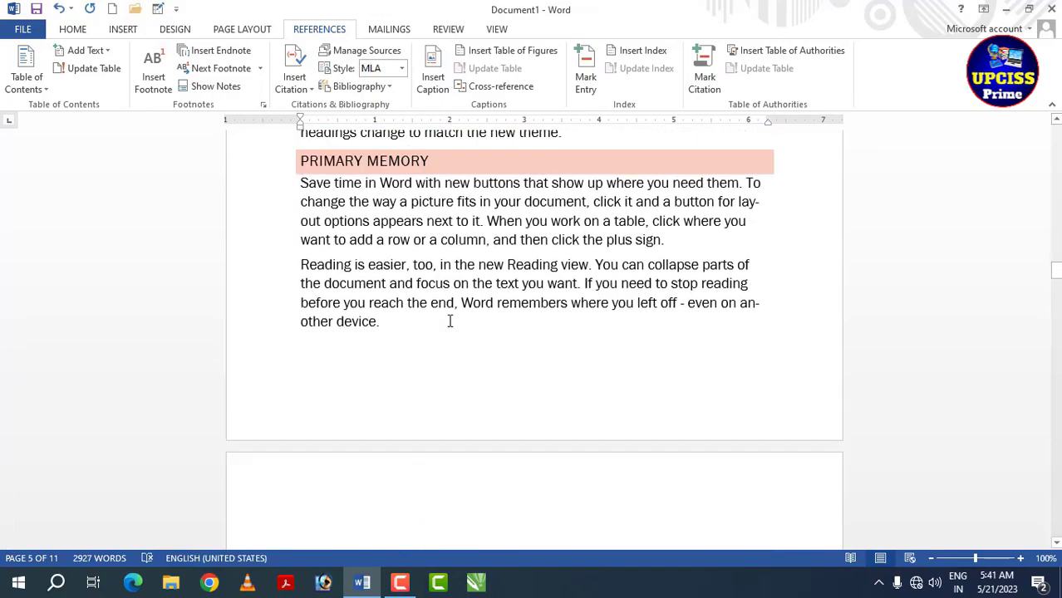
Step: Insert a table of figures below the citation on the first page, using the Figure caption label with page numbers and dotted leaders
{"action": "scroll", "coordinate": [448, 323], "scroll_direction": "up", "scroll_amount": 20}
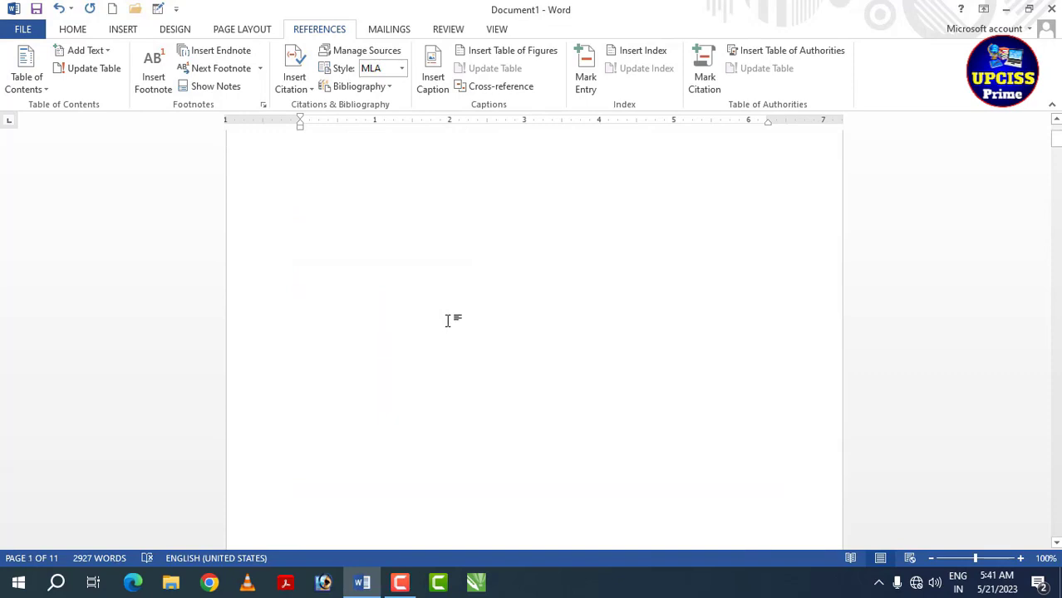
{"action": "scroll", "coordinate": [448, 320], "scroll_direction": "up", "scroll_amount": 2}
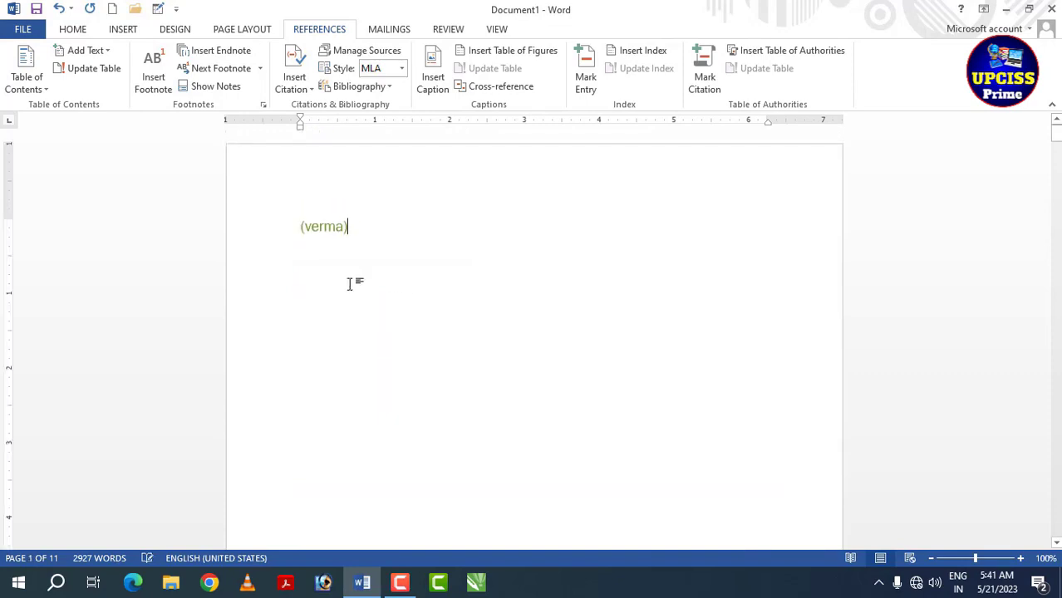
{"action": "left_click", "coordinate": [319, 226]}
{"action": "left_click", "coordinate": [422, 235]}
{"action": "left_click", "coordinate": [513, 51]}
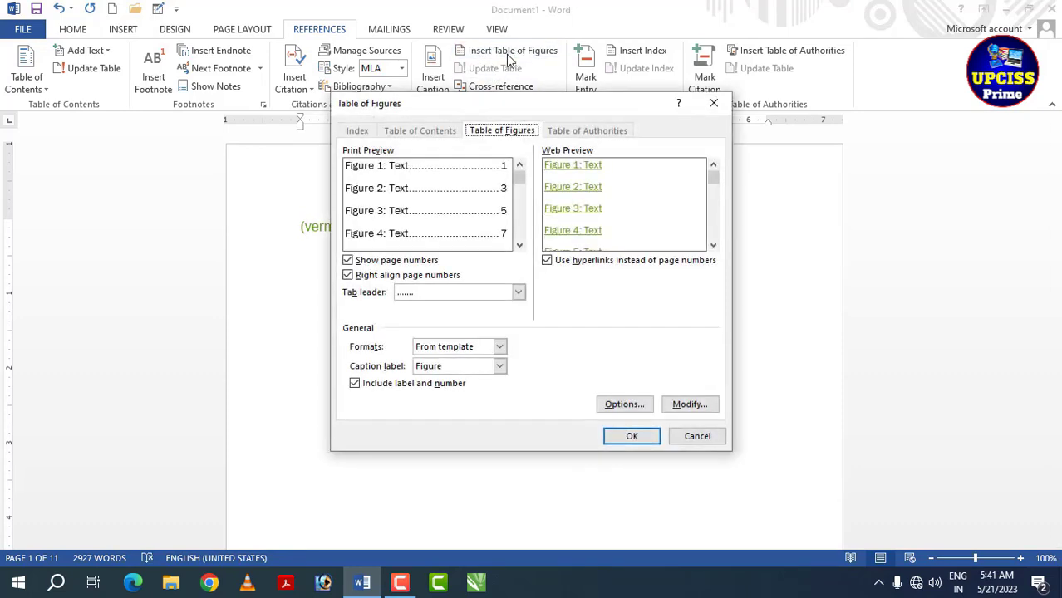
{"action": "left_click", "coordinate": [632, 436]}
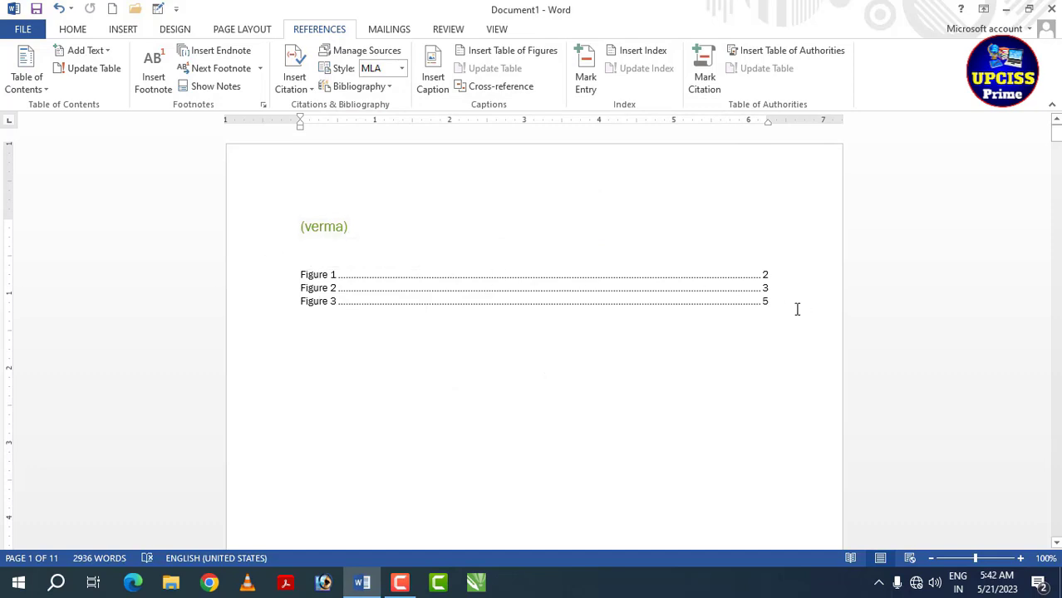
Step: Follow the Figure 3 entry in the table of figures to its picture and return to the first page
{"action": "left_click", "coordinate": [317, 310], "text": "ctrl"}
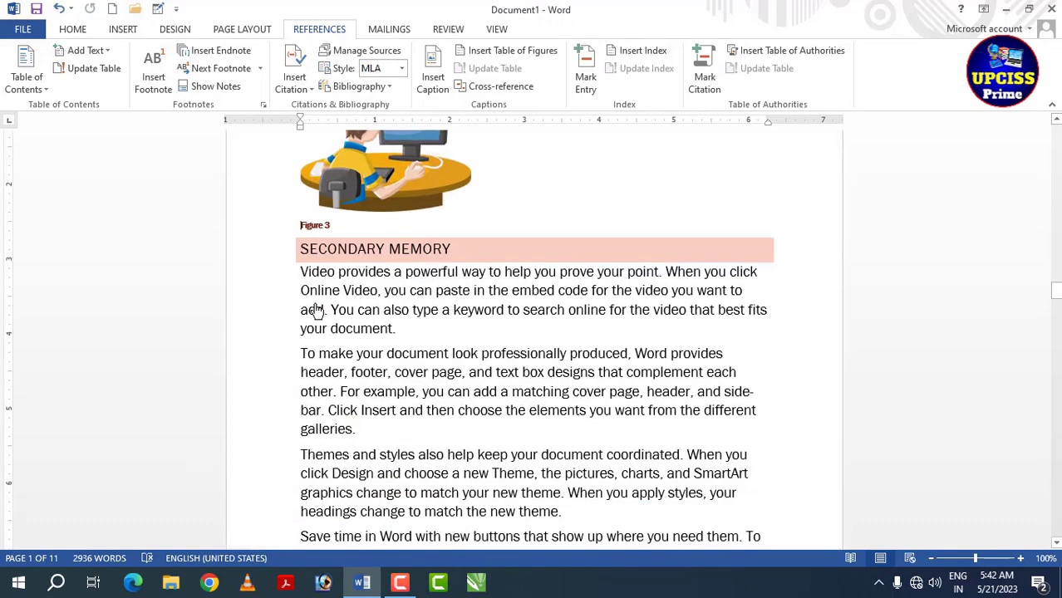
{"action": "scroll", "coordinate": [421, 232], "scroll_direction": "up", "scroll_amount": 2}
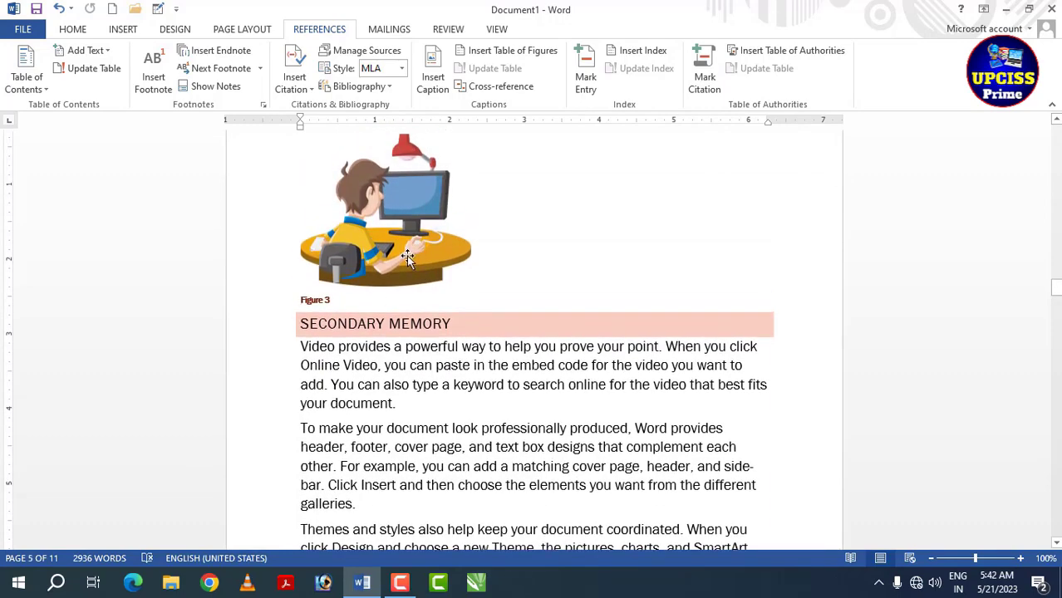
{"action": "scroll", "coordinate": [1039, 310], "scroll_direction": "up", "scroll_amount": 5}
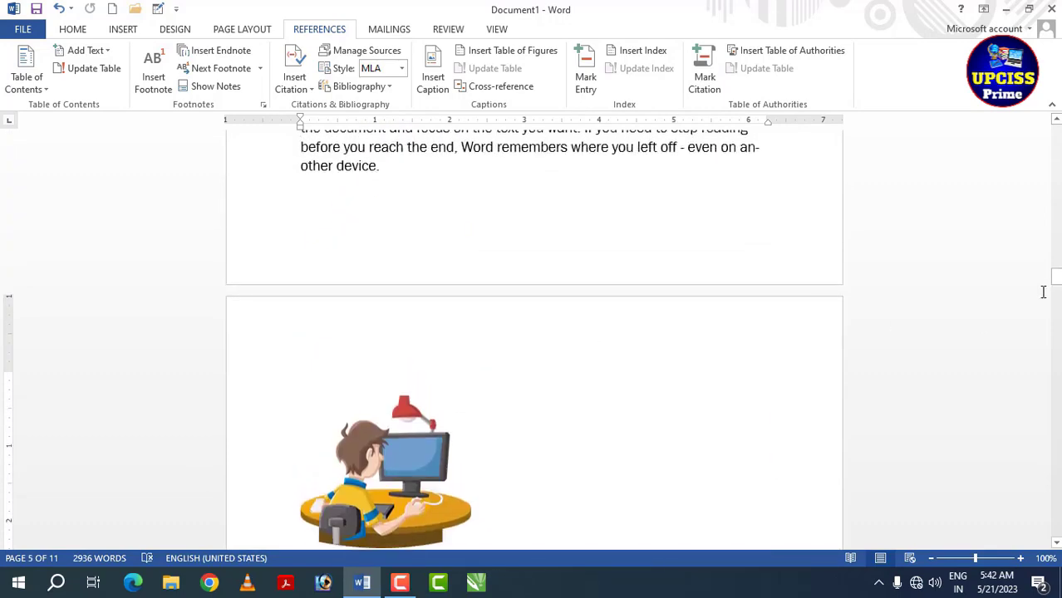
{"action": "left_click_drag", "start_coordinate": [1057, 280], "coordinate": [1057, 133]}
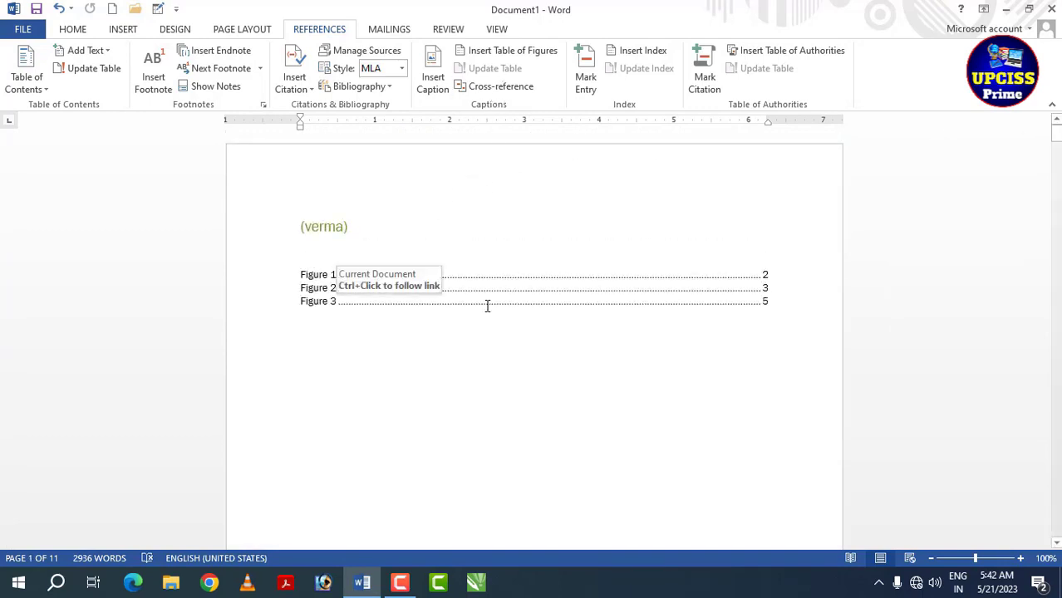
Step: Insert a page break at the empty paragraph after the Secondary Memory text on page 5
{"action": "scroll", "coordinate": [487, 306], "scroll_direction": "down", "scroll_amount": 15}
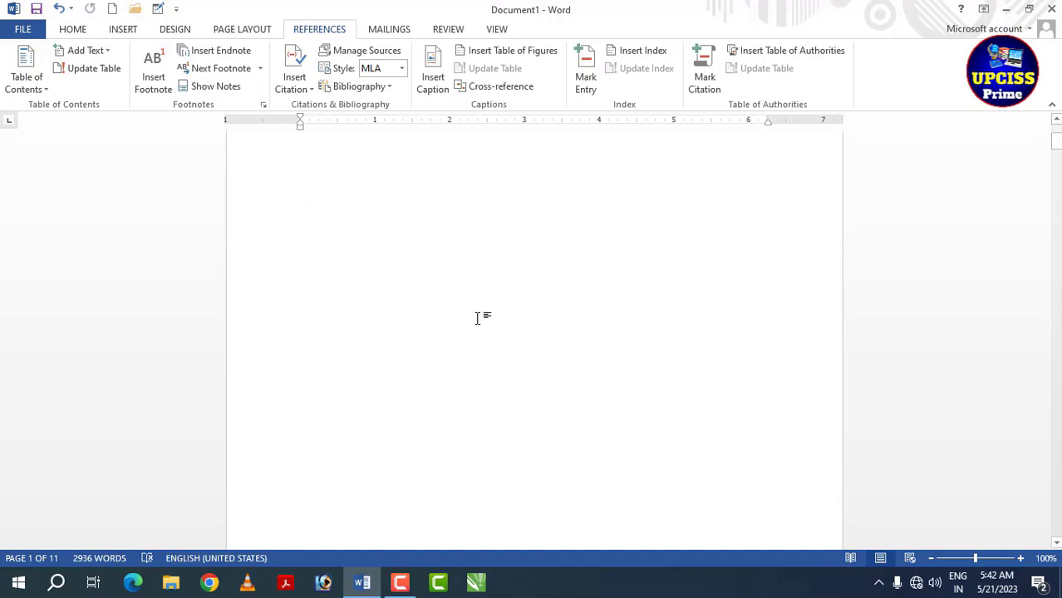
{"action": "scroll", "coordinate": [484, 353], "scroll_direction": "down", "scroll_amount": 20}
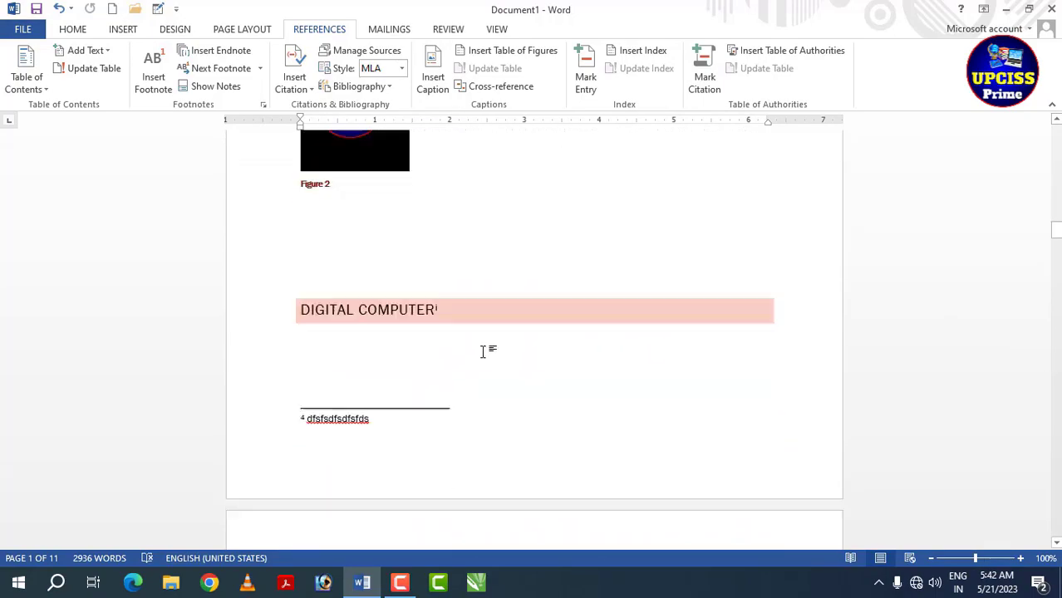
{"action": "scroll", "coordinate": [486, 352], "scroll_direction": "down", "scroll_amount": 10}
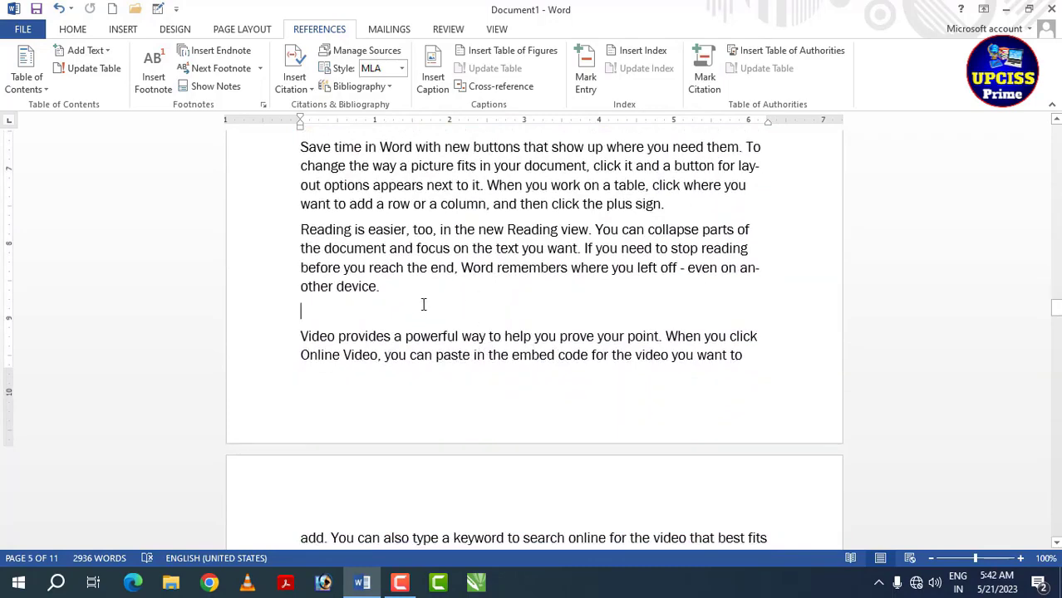
{"action": "left_click", "coordinate": [423, 304]}
{"action": "key", "text": "ctrl+Return"}
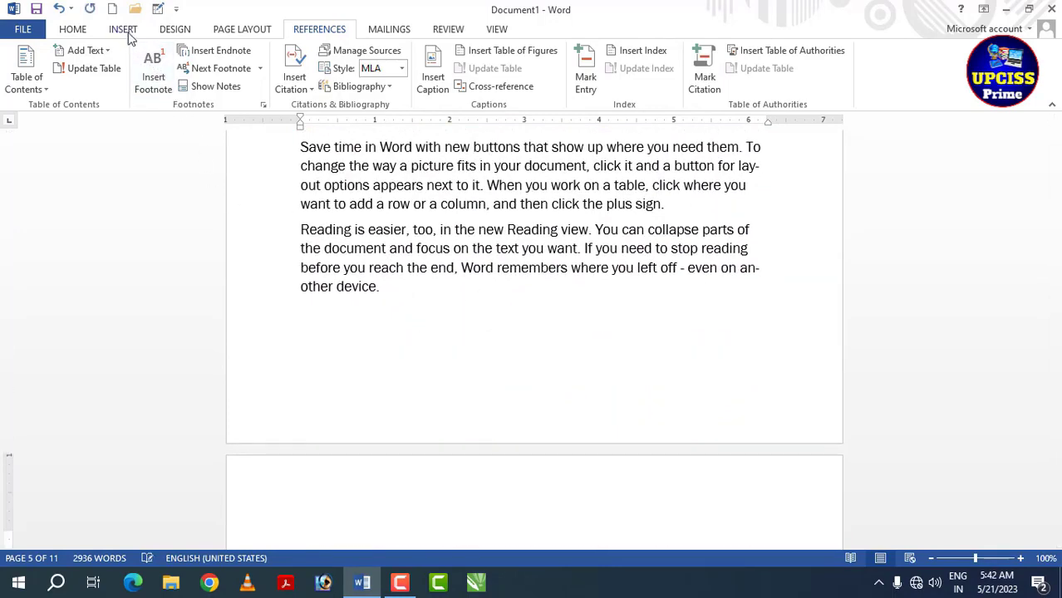
Step: Insert the picture "WhatsApp Image 2023-01-02 at 18.04.42" at the start of page 6 and shrink it, flipped vertically, to about 1.9 by 2.7 inches
{"action": "left_click", "coordinate": [123, 29]}
{"action": "left_click", "coordinate": [154, 76]}
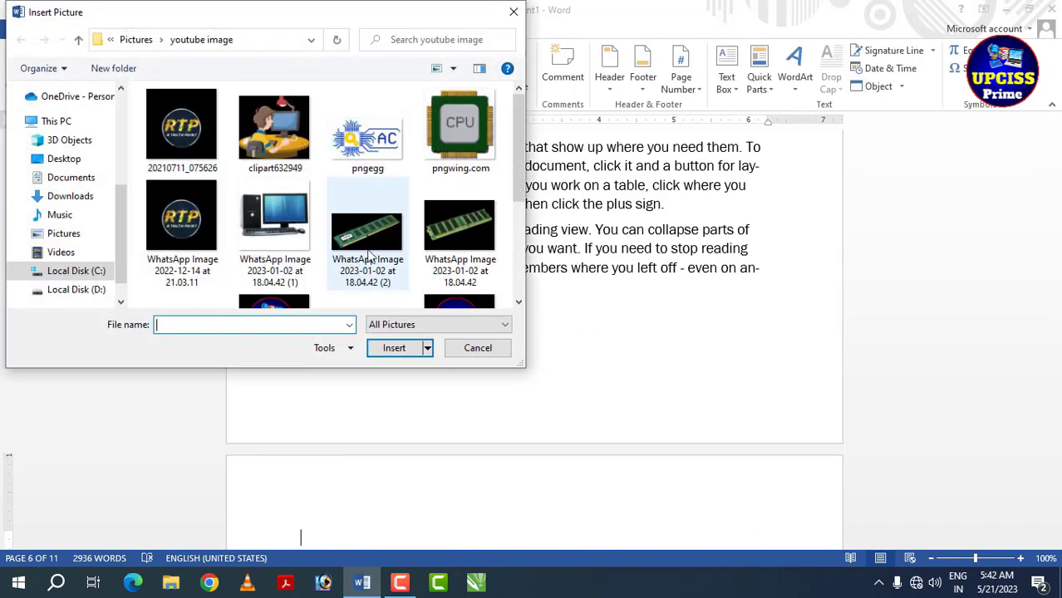
{"action": "left_click", "coordinate": [459, 228]}
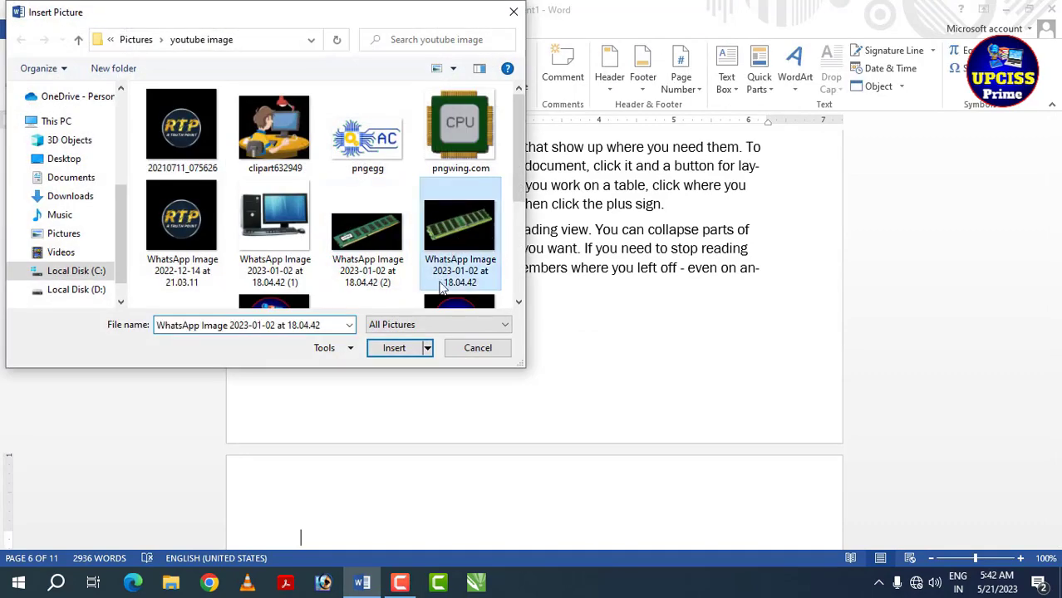
{"action": "left_click", "coordinate": [393, 347]}
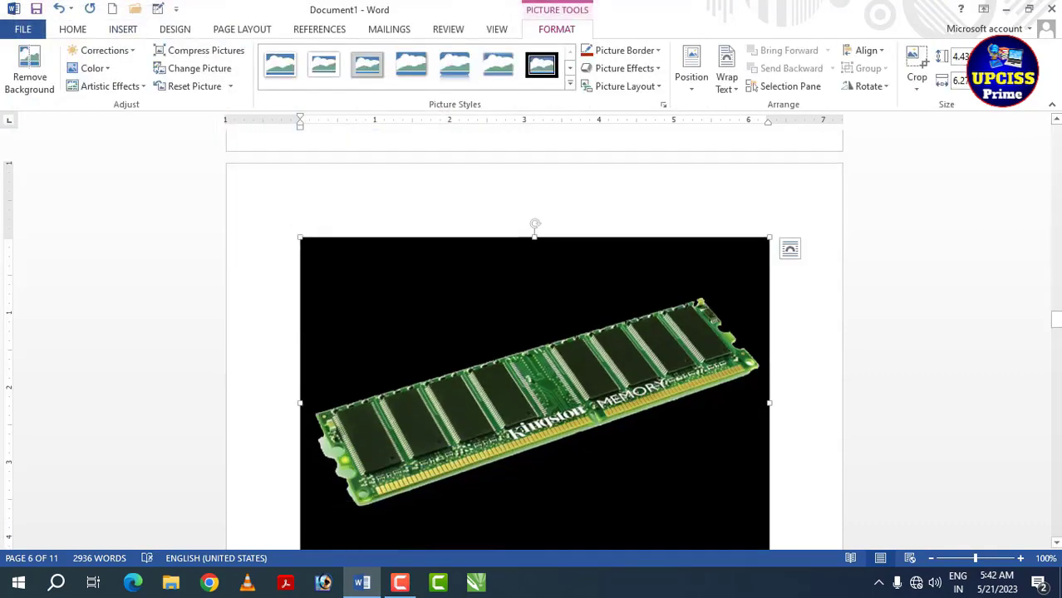
{"action": "left_click_drag", "start_coordinate": [770, 238], "coordinate": [563, 505]}
{"action": "scroll", "coordinate": [501, 408], "scroll_direction": "up", "scroll_amount": 5}
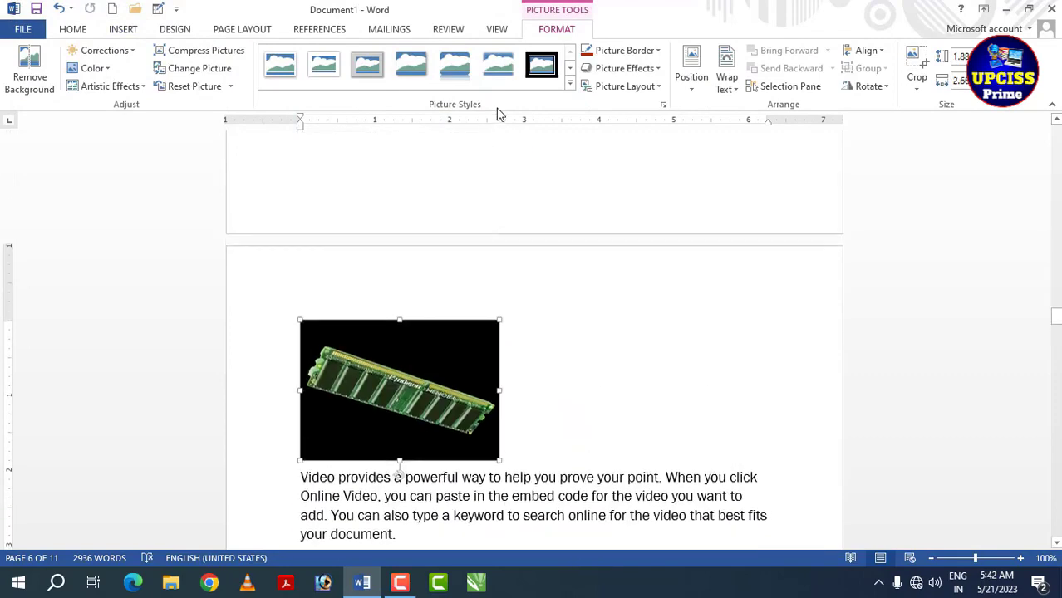
Step: Add the caption "Figure 4" below the memory module picture, using the Figure label
{"action": "left_click", "coordinate": [306, 31]}
{"action": "left_click", "coordinate": [432, 83]}
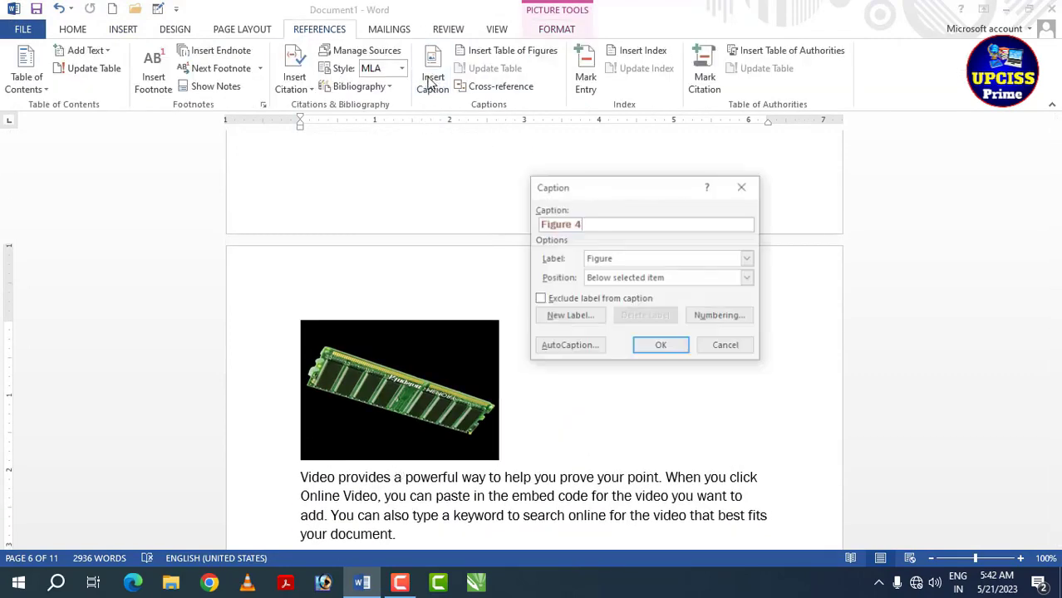
{"action": "left_click", "coordinate": [663, 346]}
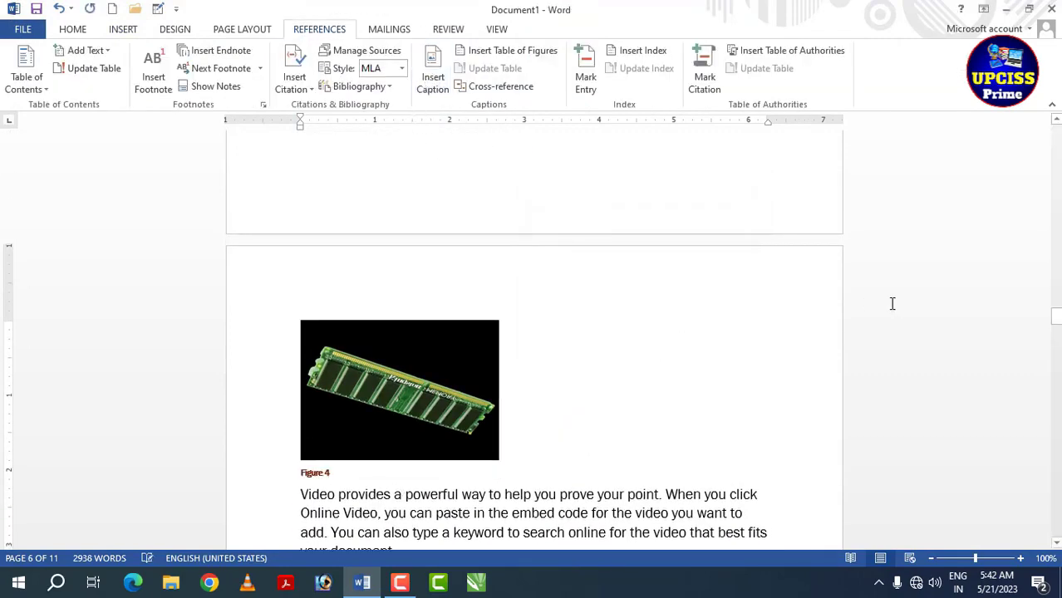
Step: Update the entire table of figures on the first page
{"action": "left_click_drag", "start_coordinate": [1055, 319], "coordinate": [1031, 134]}
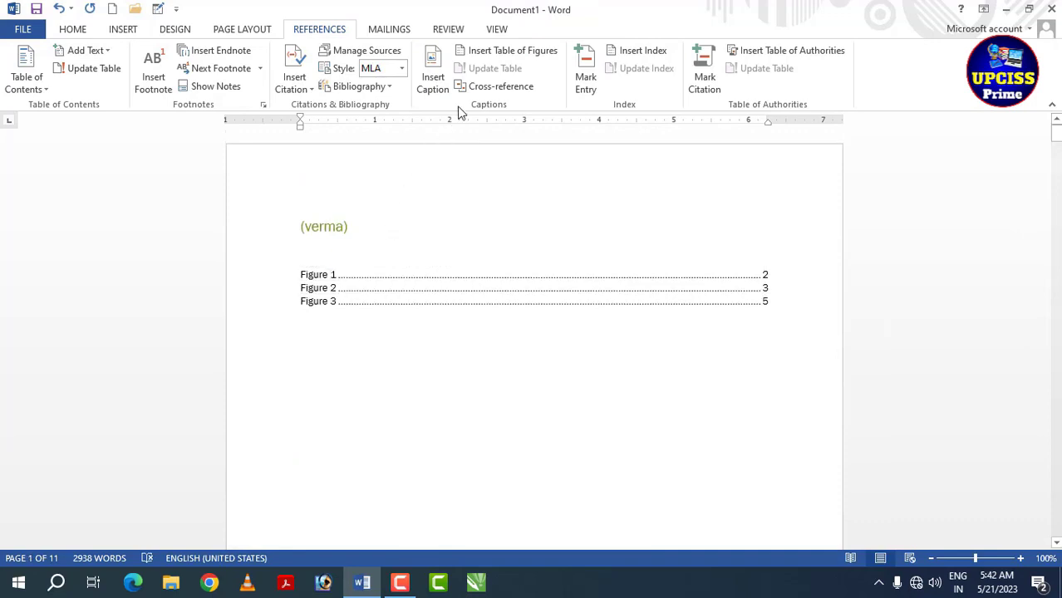
{"action": "left_click", "coordinate": [396, 295]}
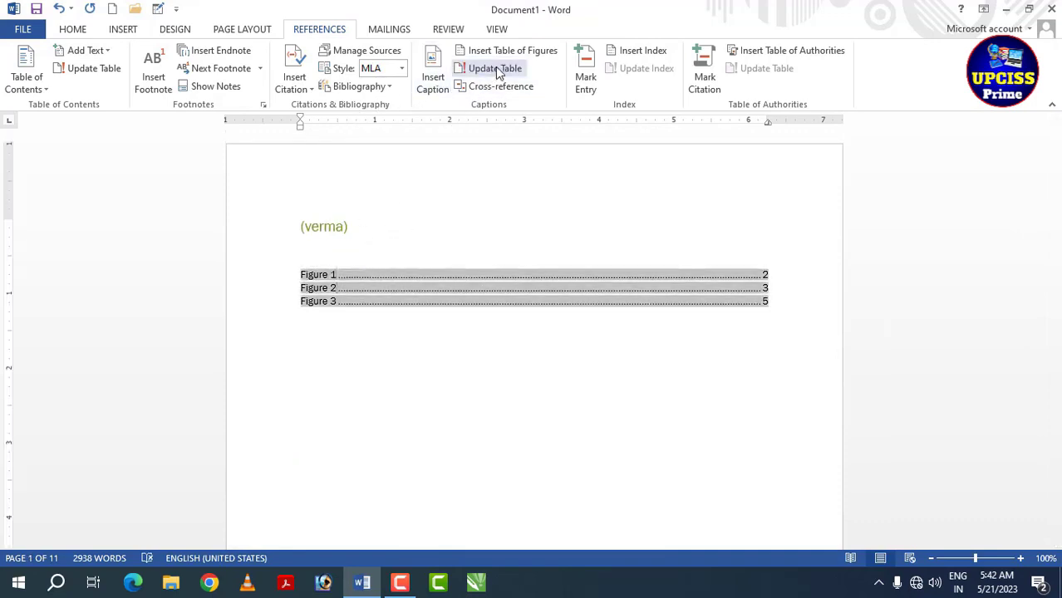
{"action": "left_click", "coordinate": [497, 70]}
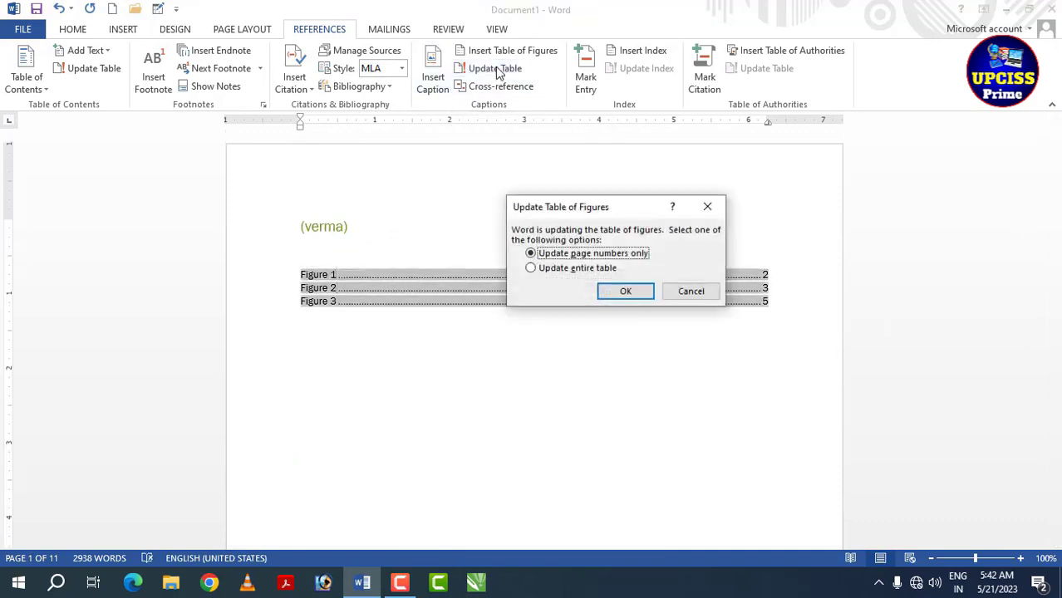
{"action": "left_click", "coordinate": [560, 270]}
{"action": "left_click", "coordinate": [614, 291]}
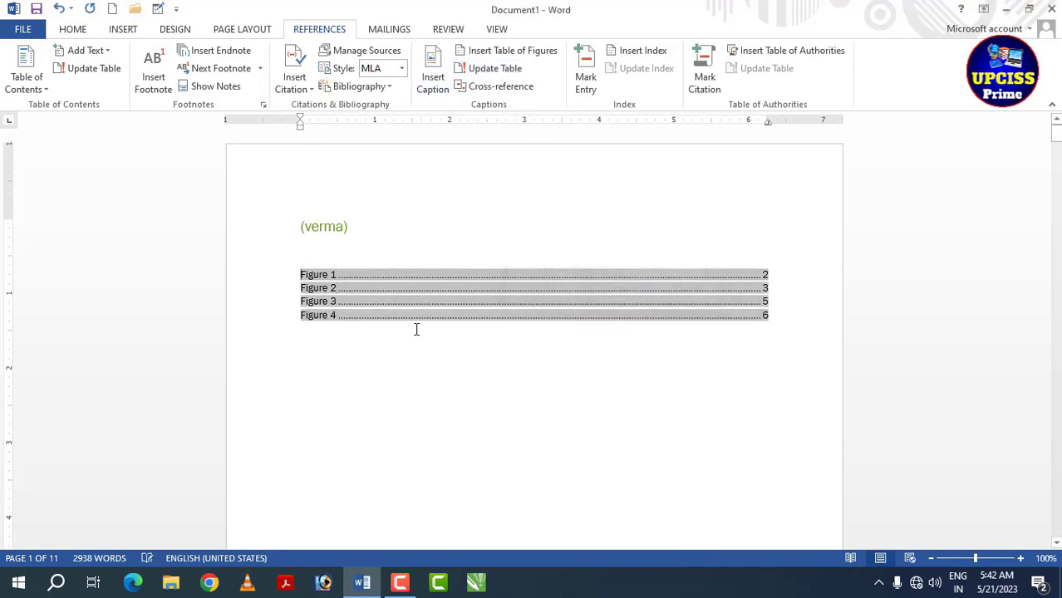
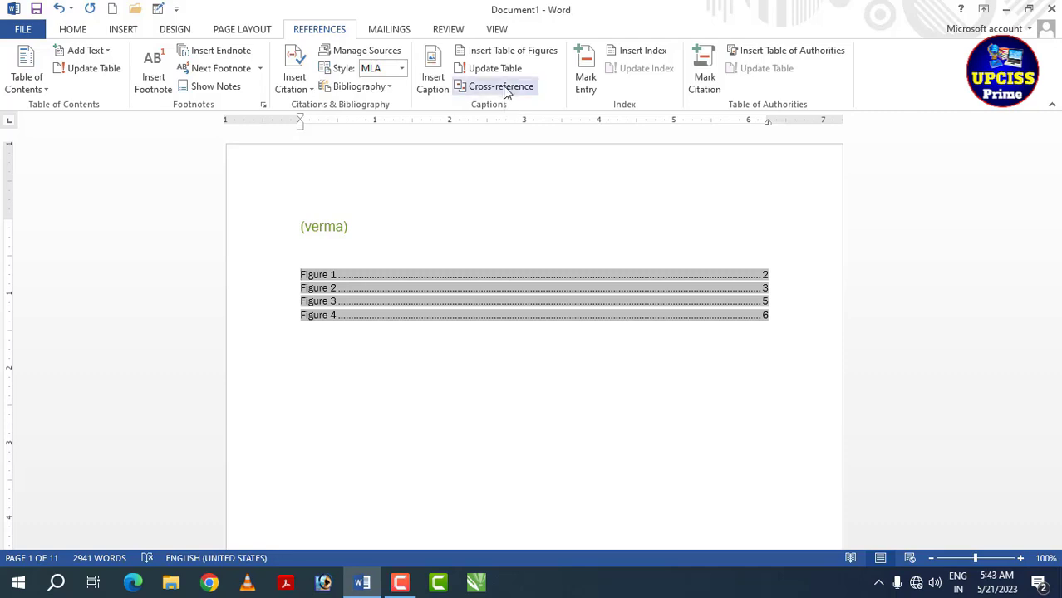
Step: Add blank lines below the table of figures and insert a hyperlinked cross-reference to the heading text "Fundamental of Computer"
{"action": "left_click", "coordinate": [335, 420]}
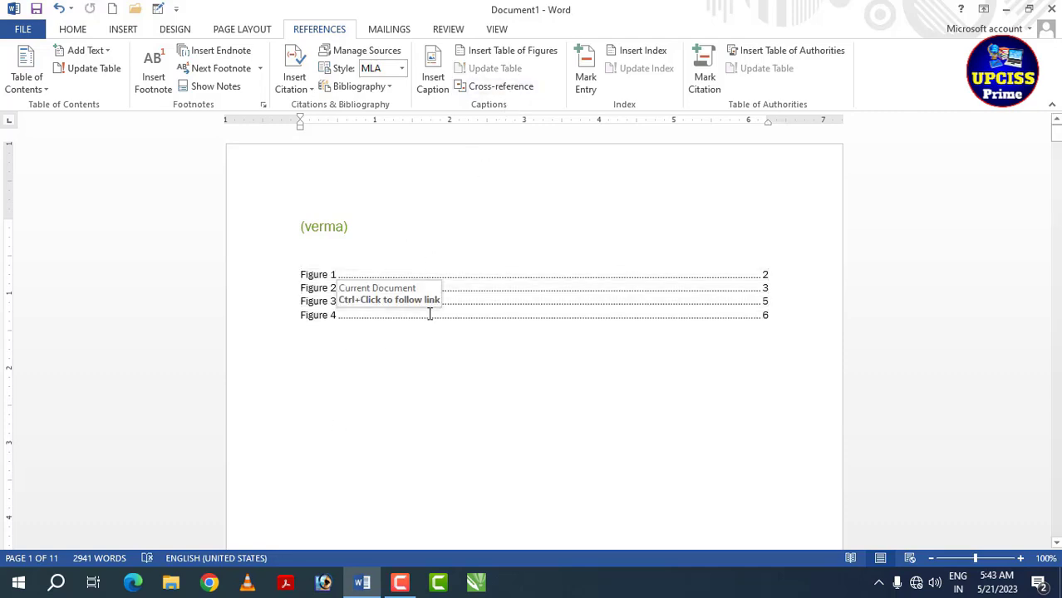
{"action": "key", "text": "Return"}
{"action": "key", "text": "Return"}
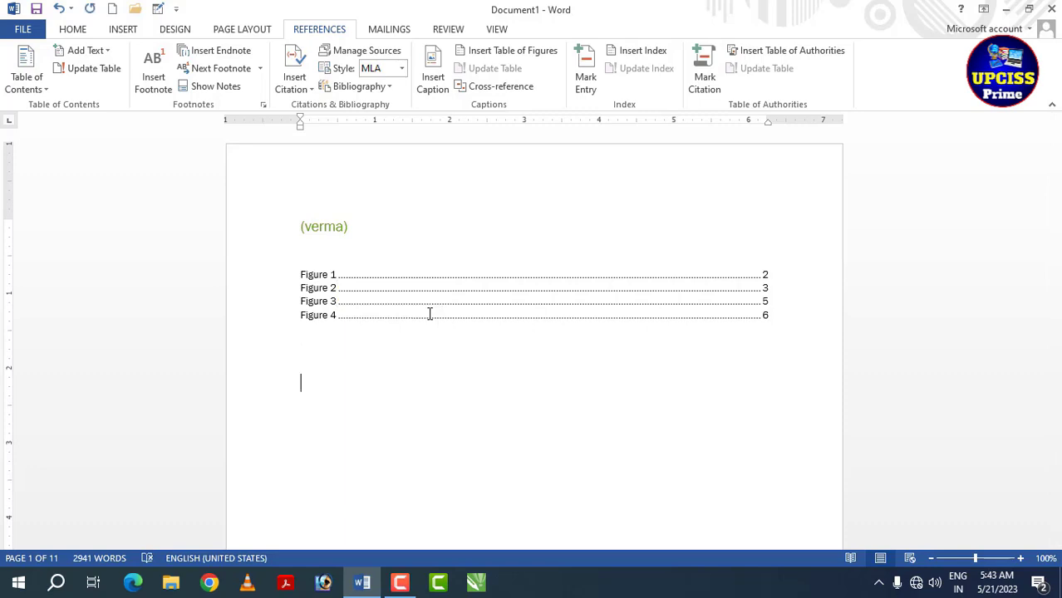
{"action": "scroll", "coordinate": [430, 314], "scroll_direction": "down", "scroll_amount": 3}
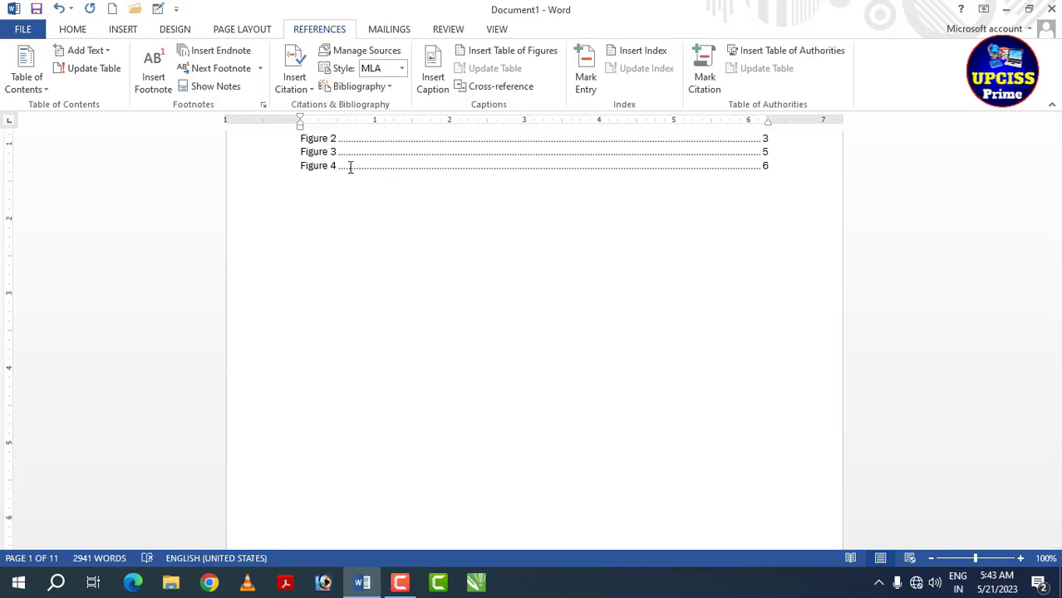
{"action": "left_click", "coordinate": [502, 87]}
{"action": "scroll", "coordinate": [463, 125], "scroll_direction": "down", "scroll_amount": 2}
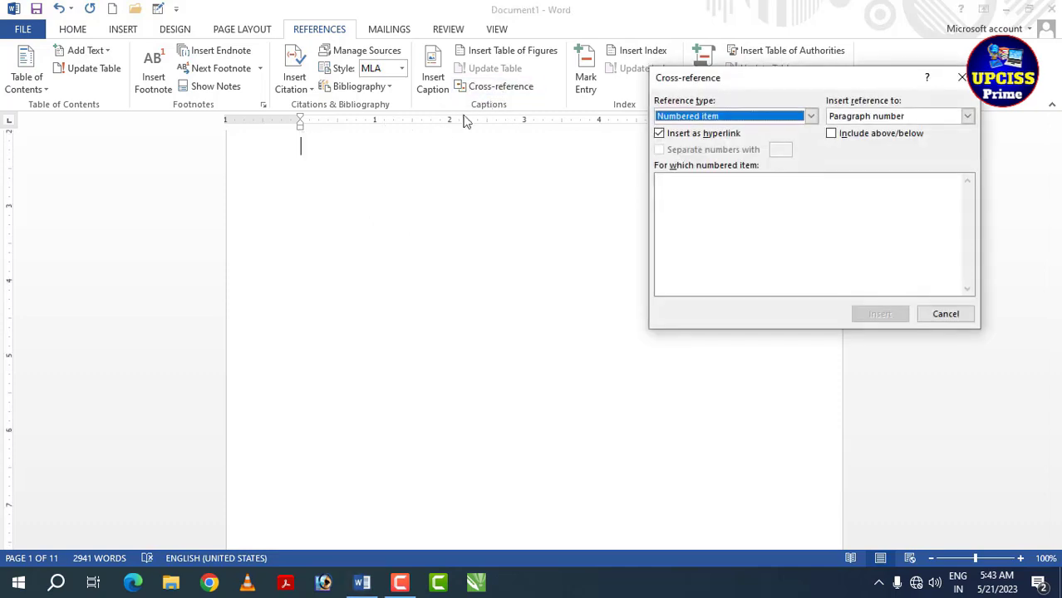
{"action": "scroll", "coordinate": [366, 324], "scroll_direction": "up", "scroll_amount": 1}
{"action": "scroll", "coordinate": [520, 258], "scroll_direction": "up", "scroll_amount": 2}
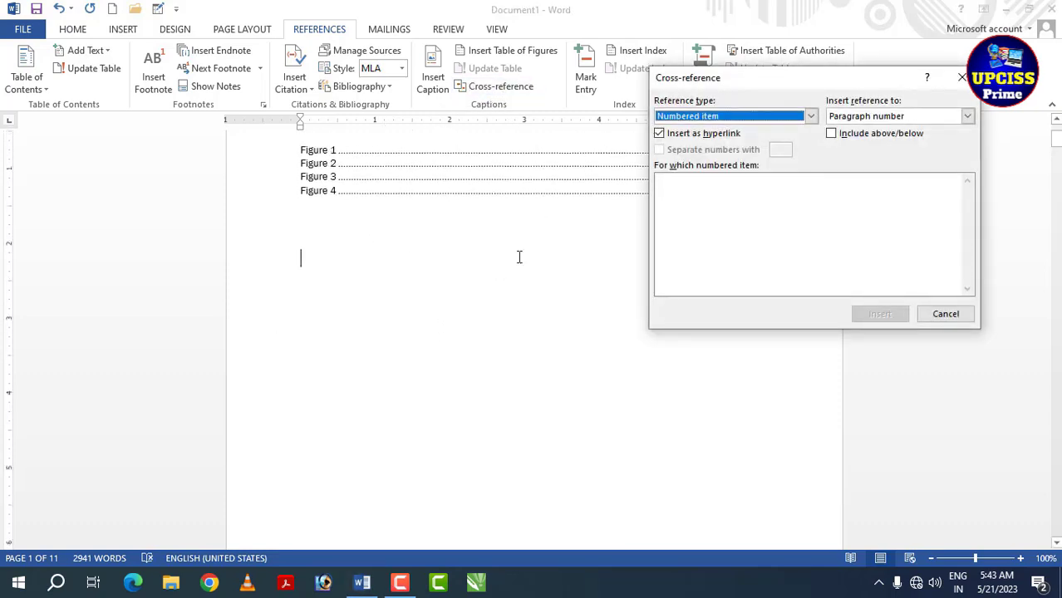
{"action": "left_click", "coordinate": [810, 116]}
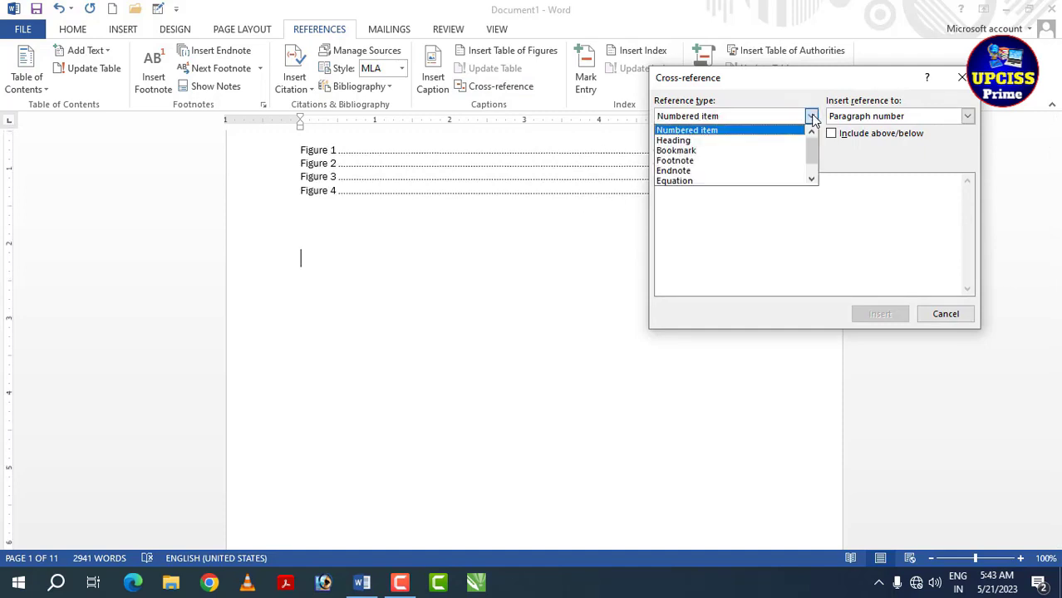
{"action": "left_click", "coordinate": [736, 139]}
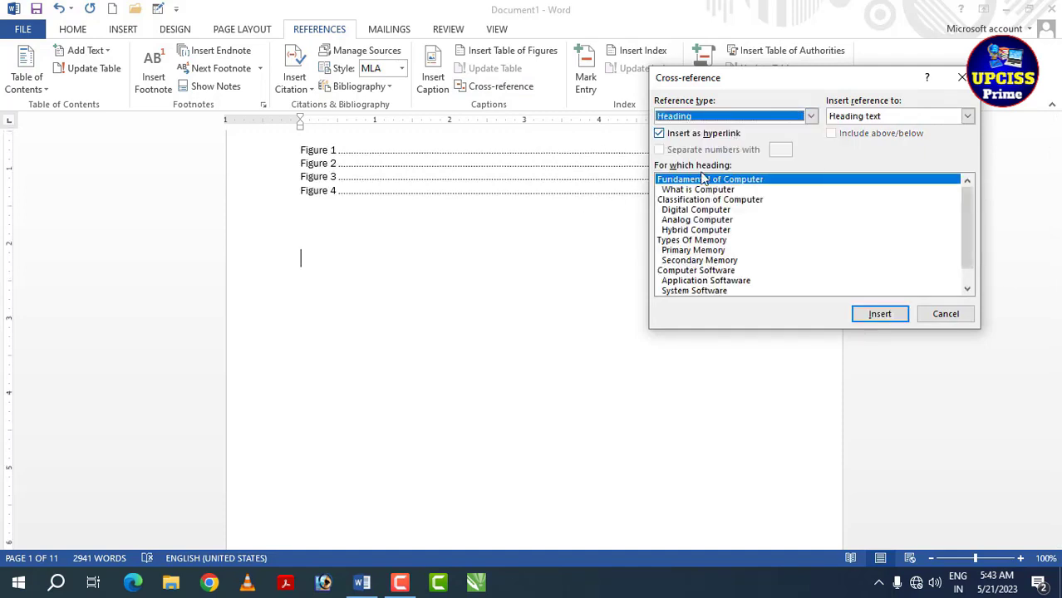
{"action": "left_click", "coordinate": [883, 314]}
Step: On a new line below, insert heading cross-references to "Classification of Computer" twice and "Digital Computer" once, then close the cross-reference settings
{"action": "left_click", "coordinate": [752, 189]}
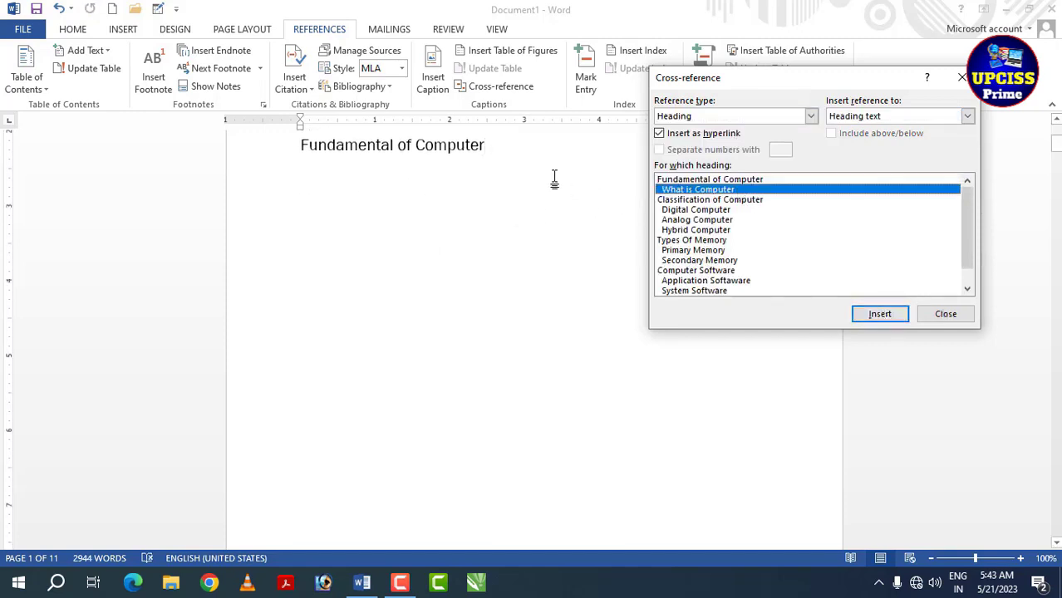
{"action": "left_click", "coordinate": [523, 157]}
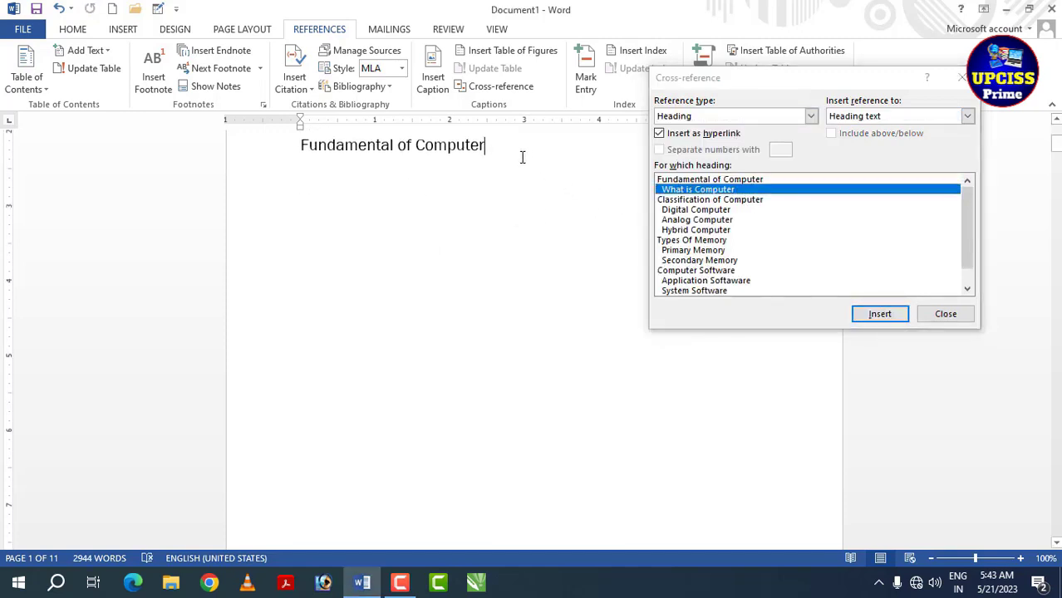
{"action": "left_click", "coordinate": [696, 200]}
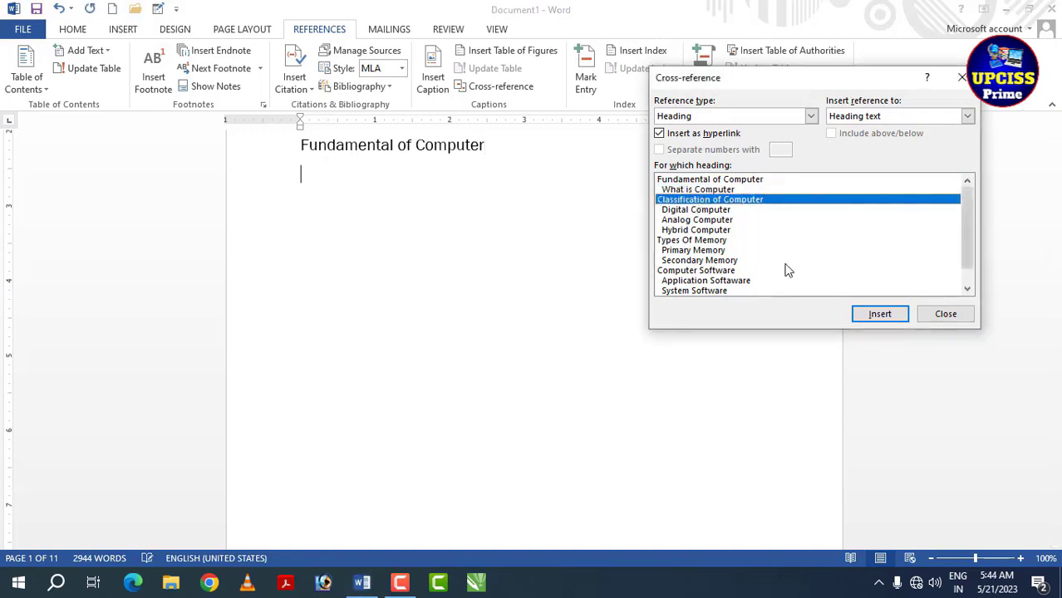
{"action": "left_click", "coordinate": [880, 314]}
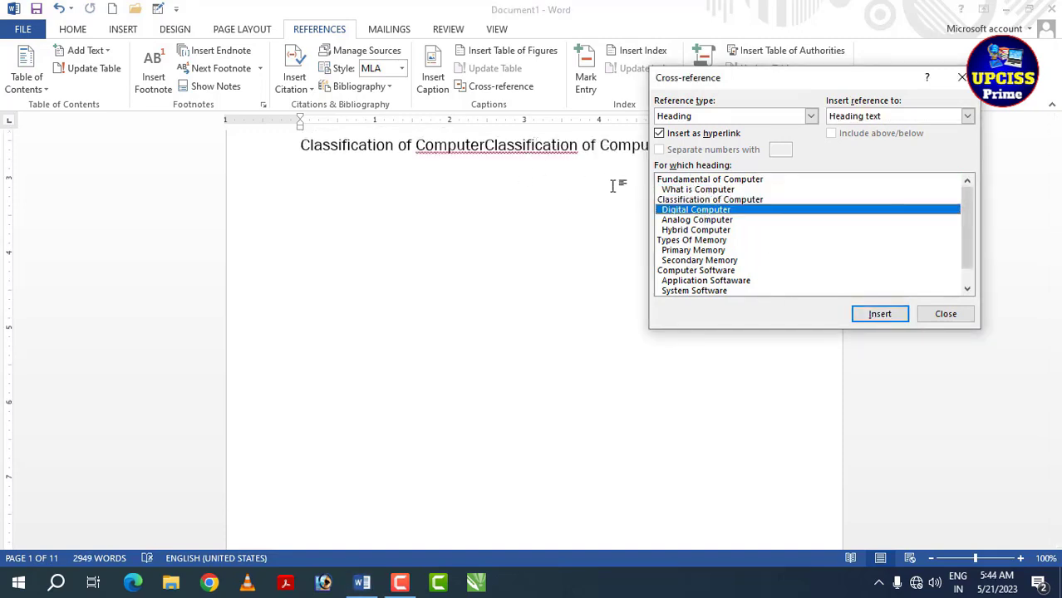
{"action": "left_click", "coordinate": [881, 314]}
{"action": "left_click", "coordinate": [946, 314]}
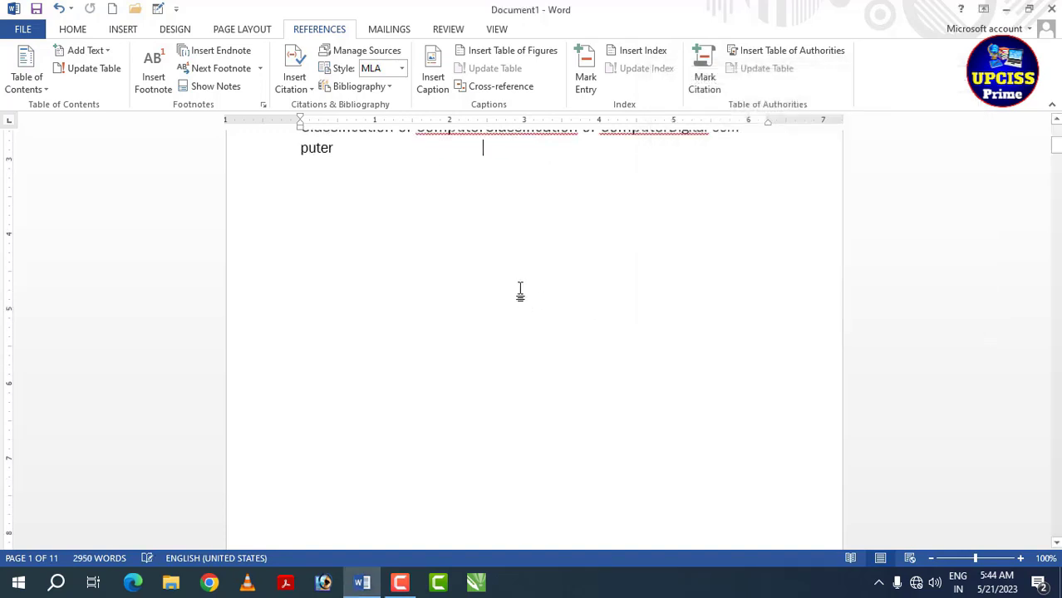
Step: On a new line below the heading references, insert a hyperlinked cross-reference to the entire caption of Figure 2
{"action": "scroll", "coordinate": [520, 291], "scroll_direction": "down", "scroll_amount": 3}
{"action": "scroll", "coordinate": [451, 237], "scroll_direction": "up", "scroll_amount": 5}
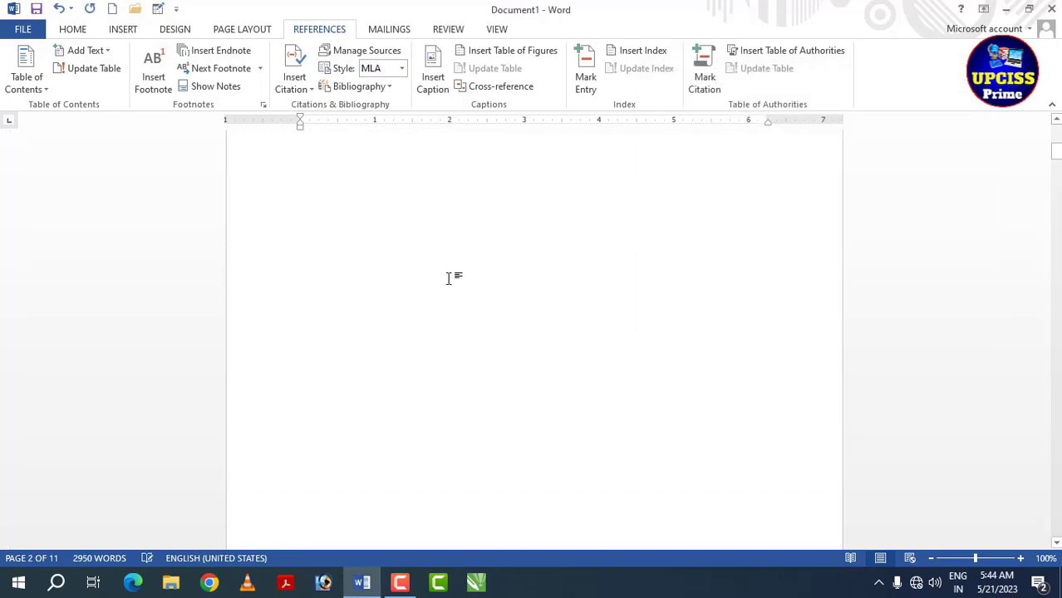
{"action": "scroll", "coordinate": [446, 292], "scroll_direction": "up", "scroll_amount": 2}
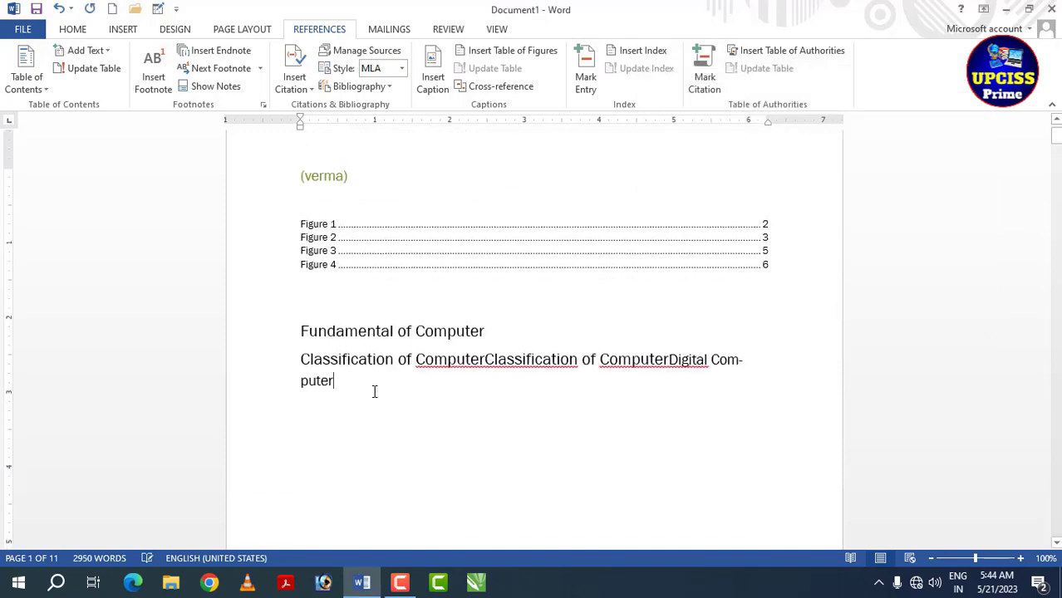
{"action": "left_click", "coordinate": [495, 88]}
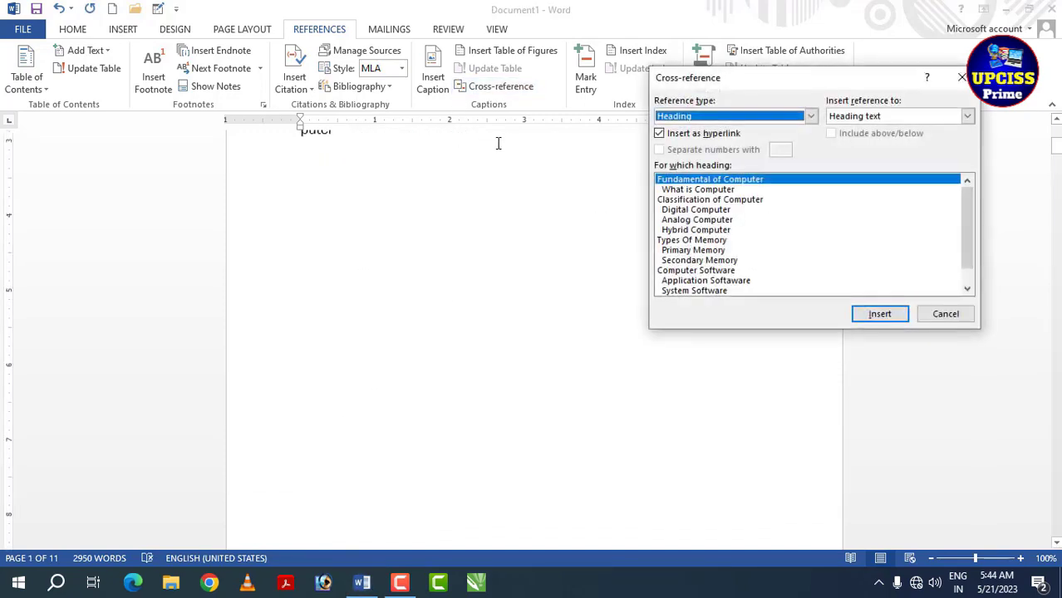
{"action": "left_click", "coordinate": [811, 115]}
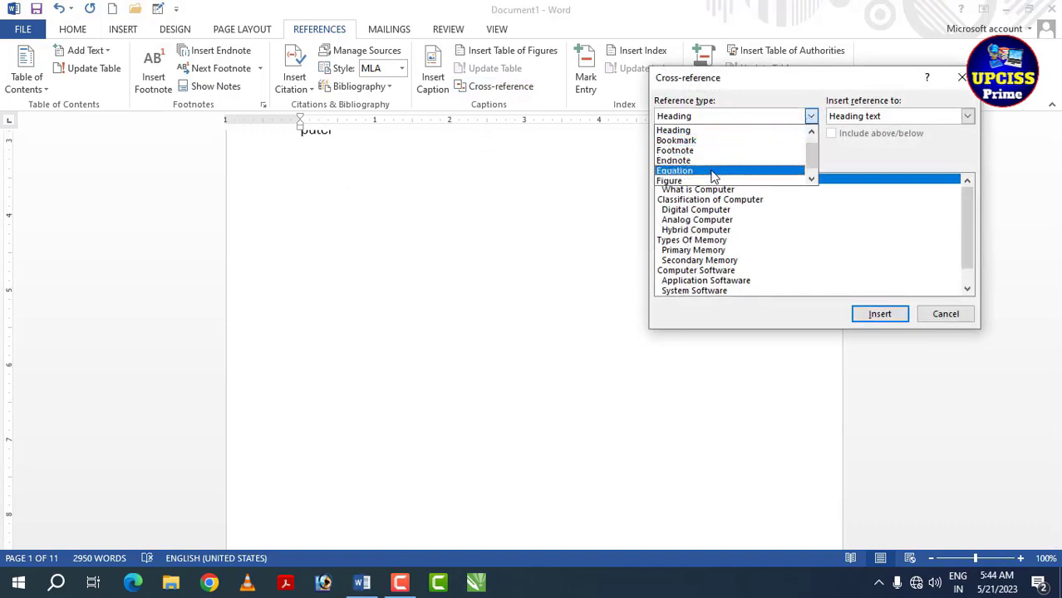
{"action": "left_click", "coordinate": [706, 181]}
{"action": "left_click", "coordinate": [677, 189]}
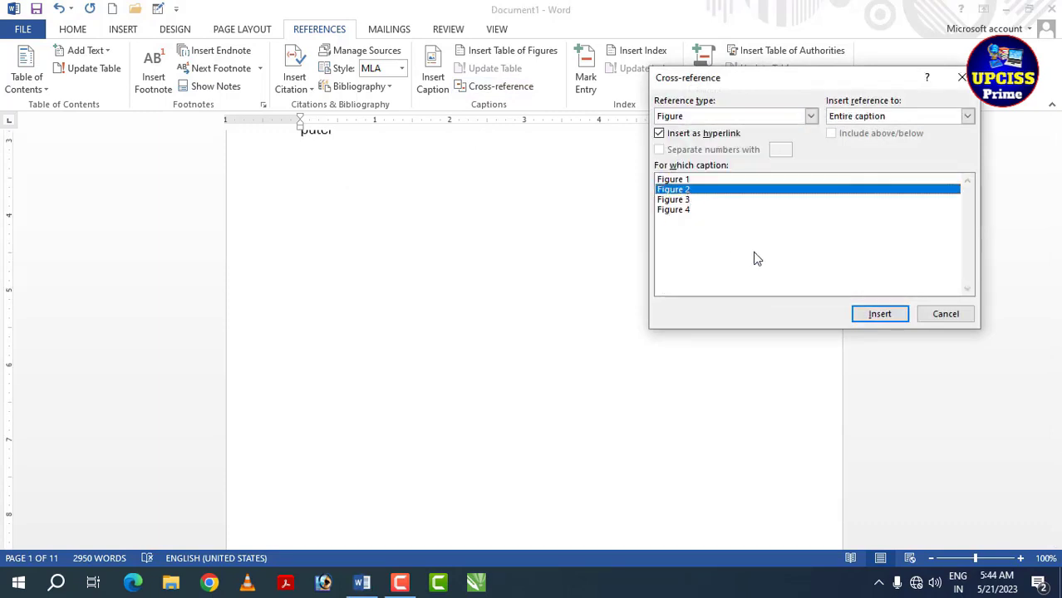
{"action": "left_click", "coordinate": [875, 314]}
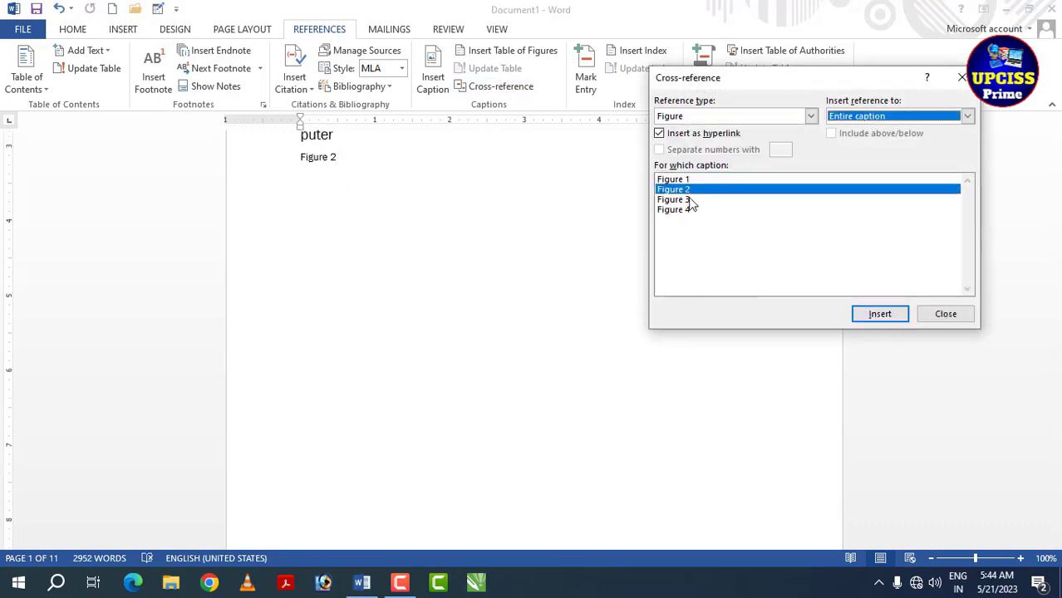
Step: Insert entire-caption cross-references to Figure 3 and Figure 4 on separate lines below, then close the cross-reference settings
{"action": "left_click", "coordinate": [351, 157]}
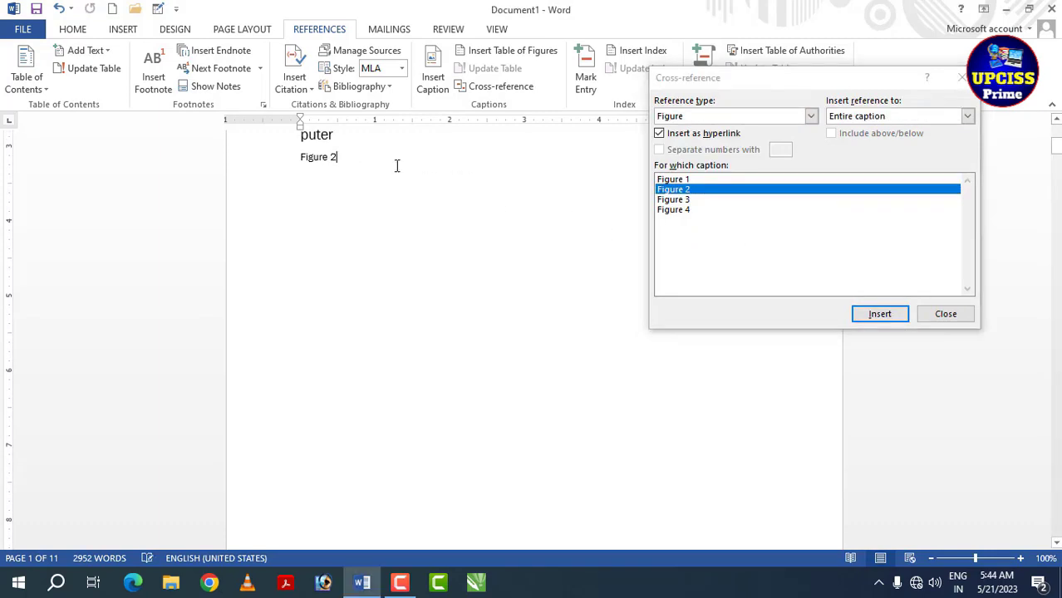
{"action": "left_click", "coordinate": [670, 201]}
{"action": "left_click", "coordinate": [879, 315]}
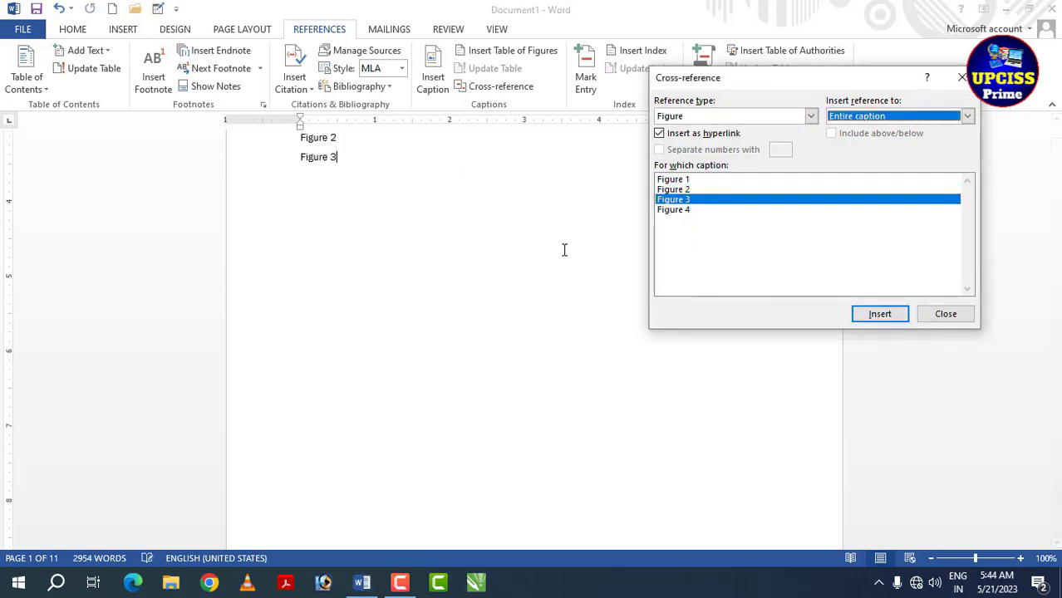
{"action": "left_click", "coordinate": [360, 159]}
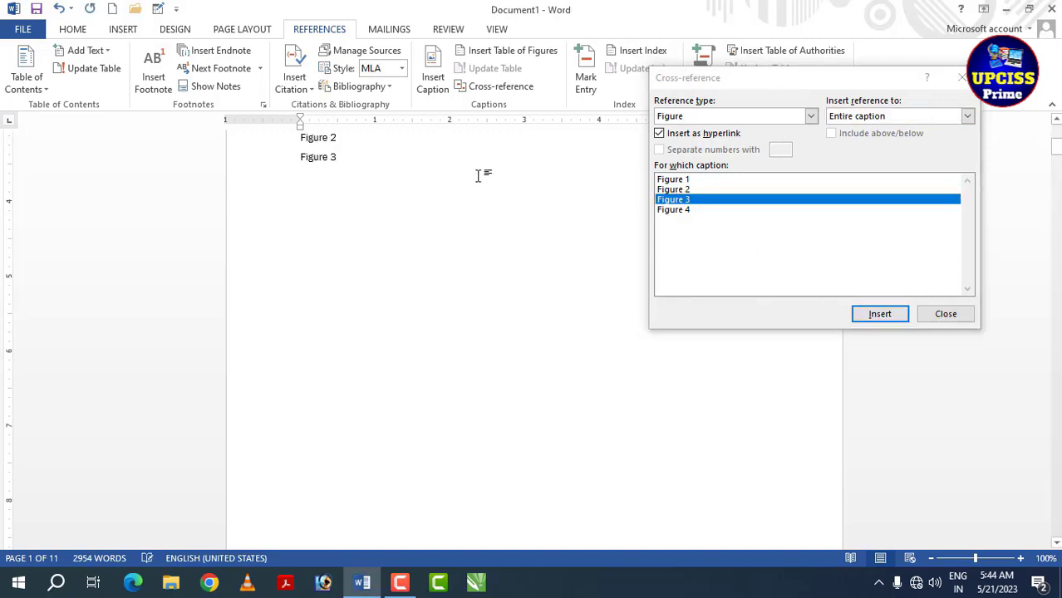
{"action": "left_click", "coordinate": [675, 221]}
{"action": "left_click", "coordinate": [671, 211]}
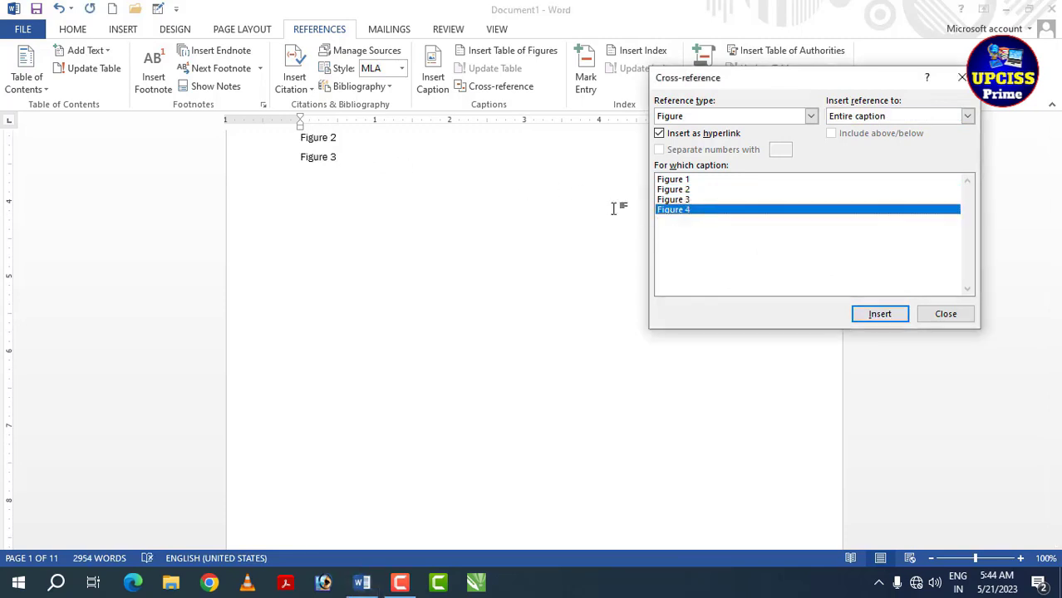
{"action": "left_click", "coordinate": [880, 314]}
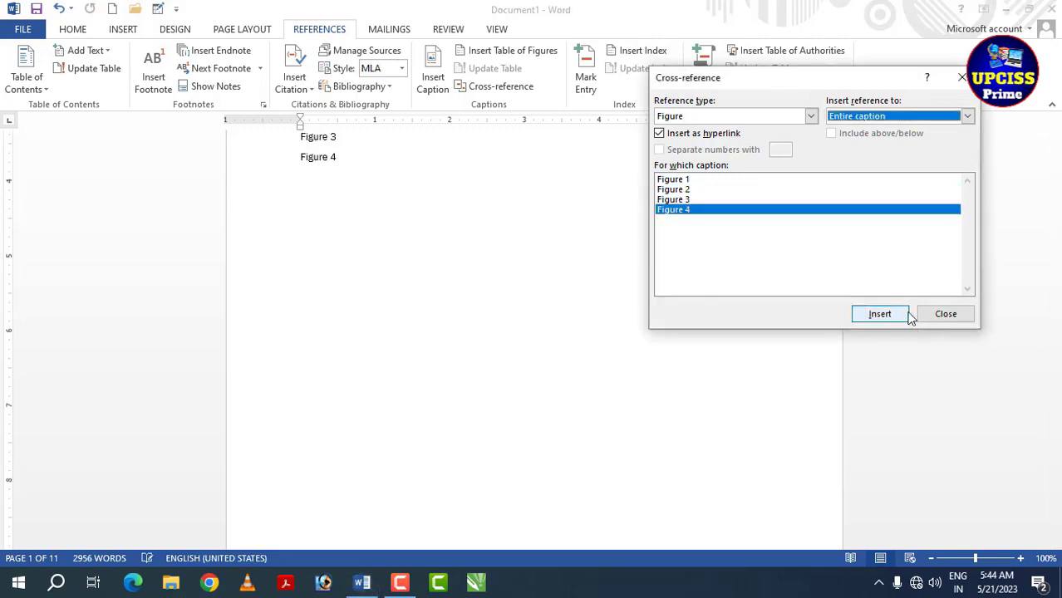
{"action": "left_click", "coordinate": [946, 314]}
Step: Follow the "Fundamental of Computer" and "Classification of Computer" cross-references to check their targets, returning to the first page each time
{"action": "scroll", "coordinate": [522, 161], "scroll_direction": "up", "scroll_amount": 4}
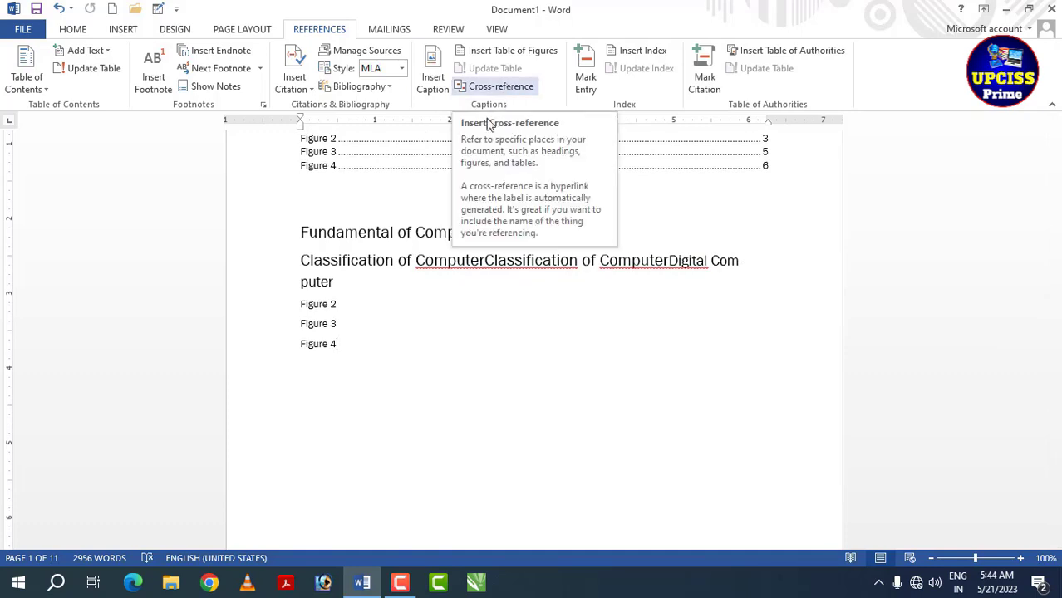
{"action": "left_click", "coordinate": [332, 233], "text": "ctrl"}
{"action": "scroll", "coordinate": [485, 411], "scroll_direction": "up", "scroll_amount": 10}
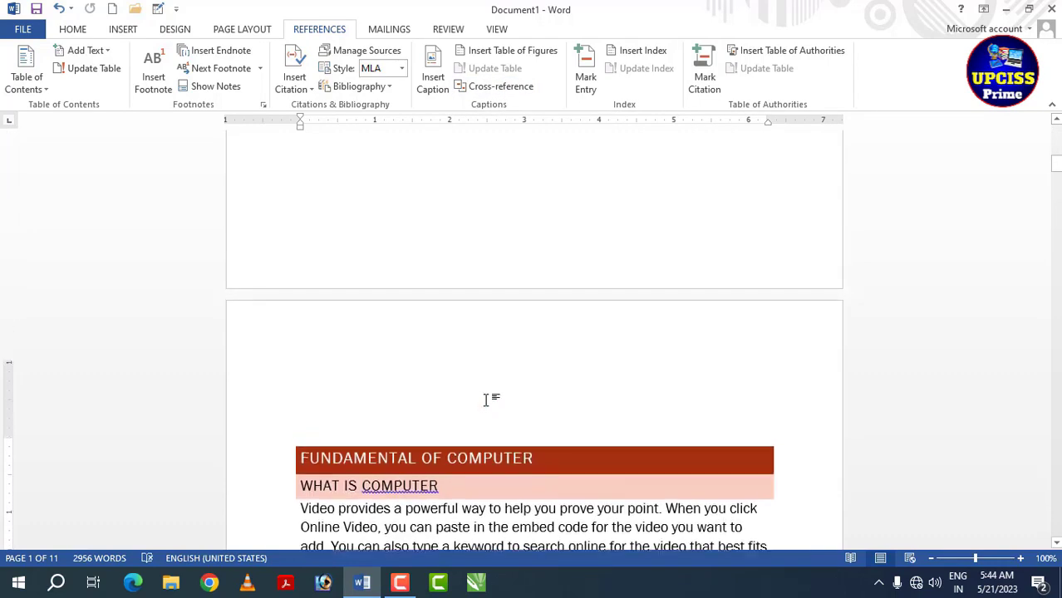
{"action": "scroll", "coordinate": [481, 363], "scroll_direction": "down", "scroll_amount": 1}
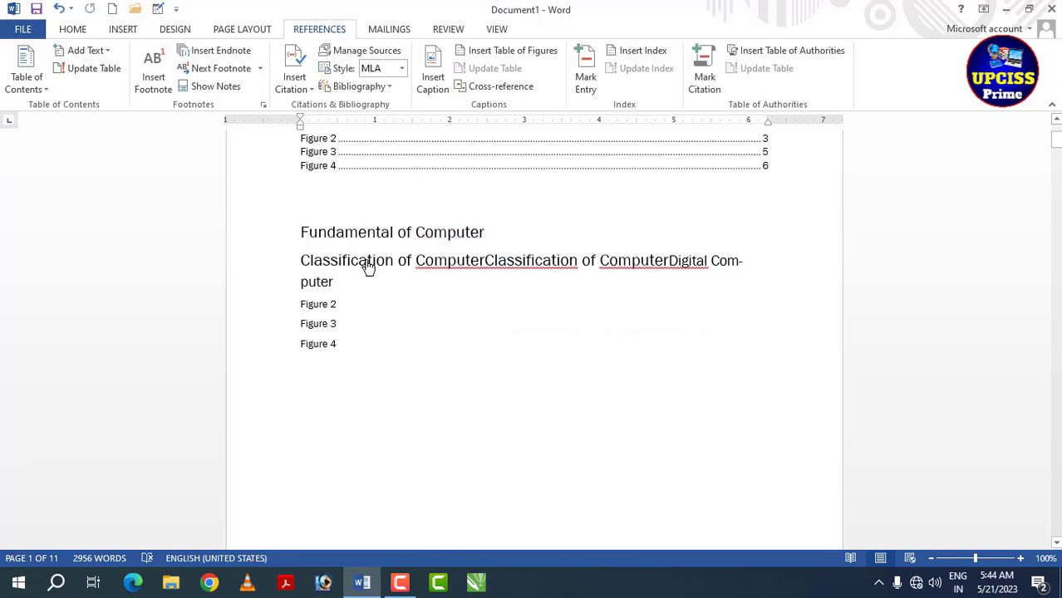
{"action": "left_click", "coordinate": [369, 266], "text": "ctrl"}
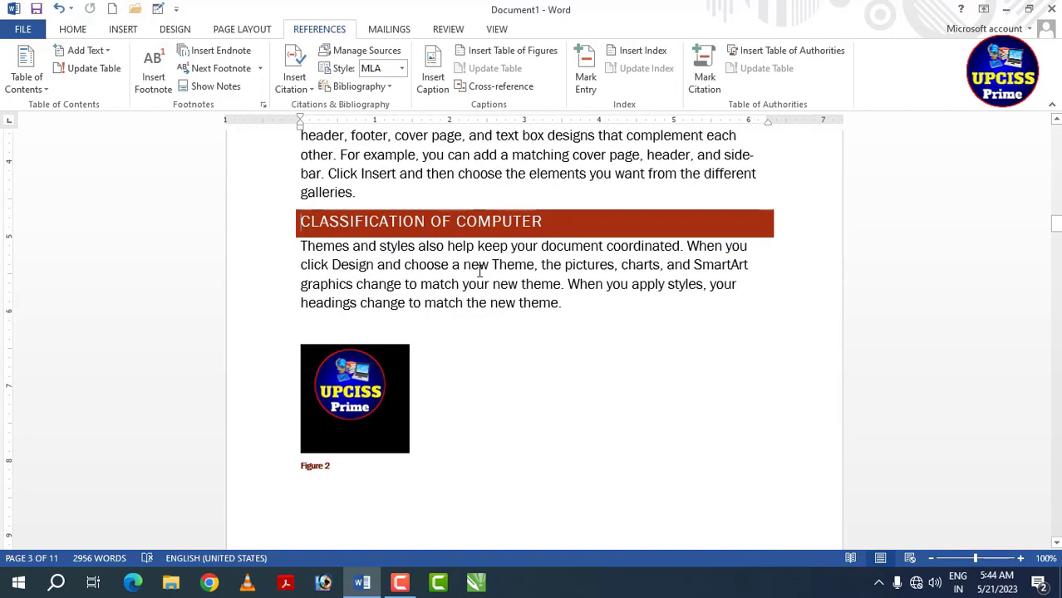
{"action": "scroll", "coordinate": [480, 272], "scroll_direction": "up", "scroll_amount": 15}
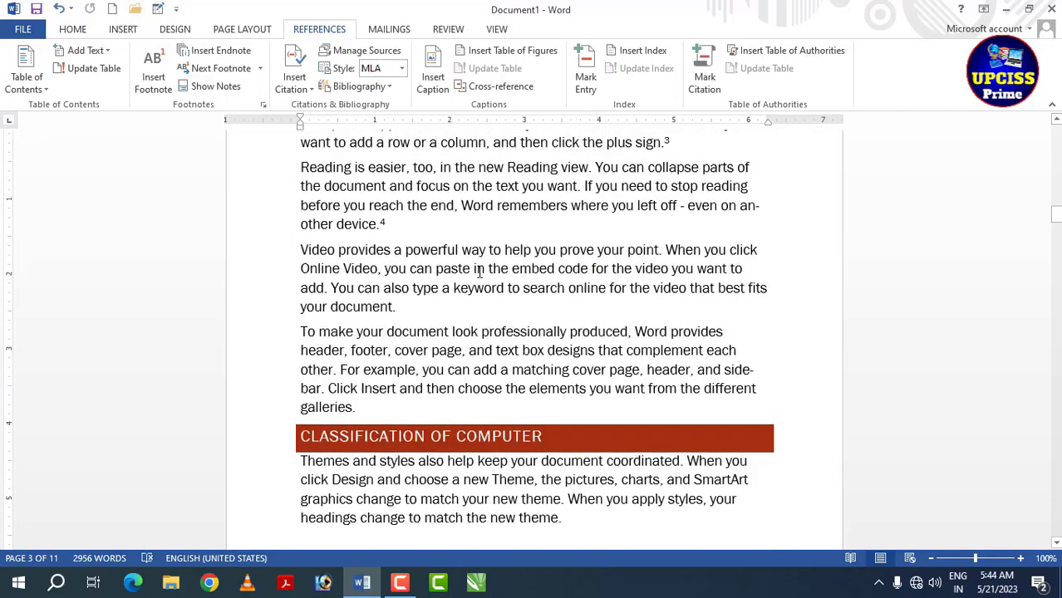
{"action": "scroll", "coordinate": [479, 272], "scroll_direction": "up", "scroll_amount": 15}
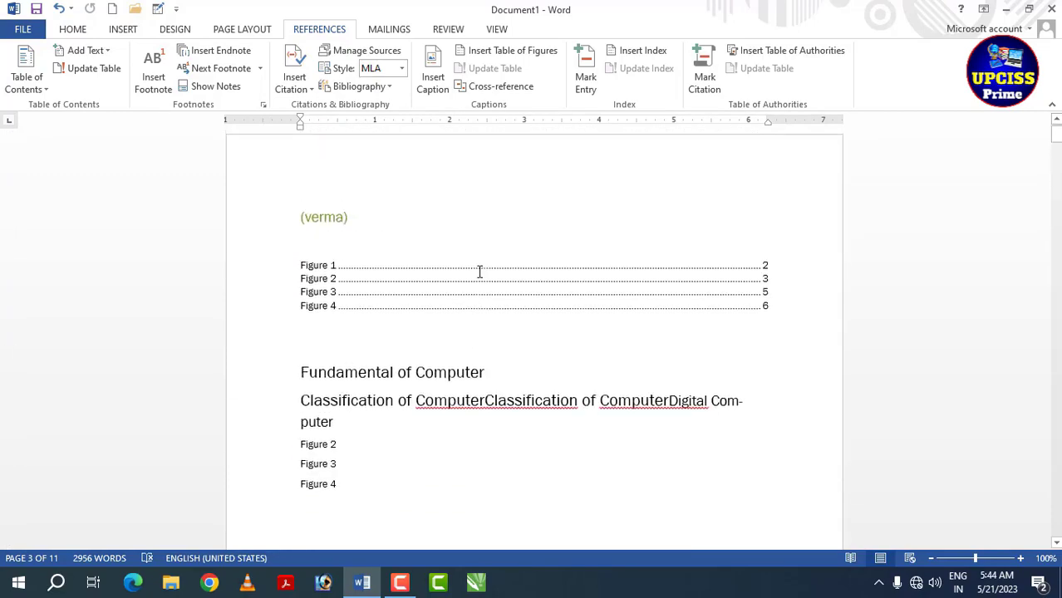
{"action": "scroll", "coordinate": [468, 277], "scroll_direction": "down", "scroll_amount": 3}
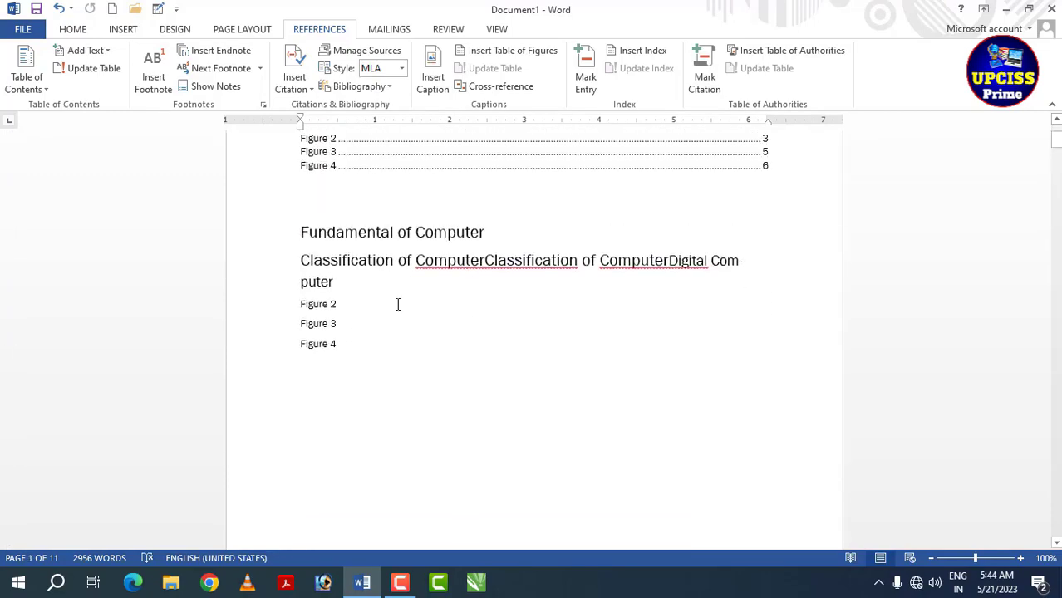
Step: Follow the "Figure 4" cross-reference to its captioned picture and return to the references on the first page
{"action": "left_click", "coordinate": [319, 345], "text": "ctrl"}
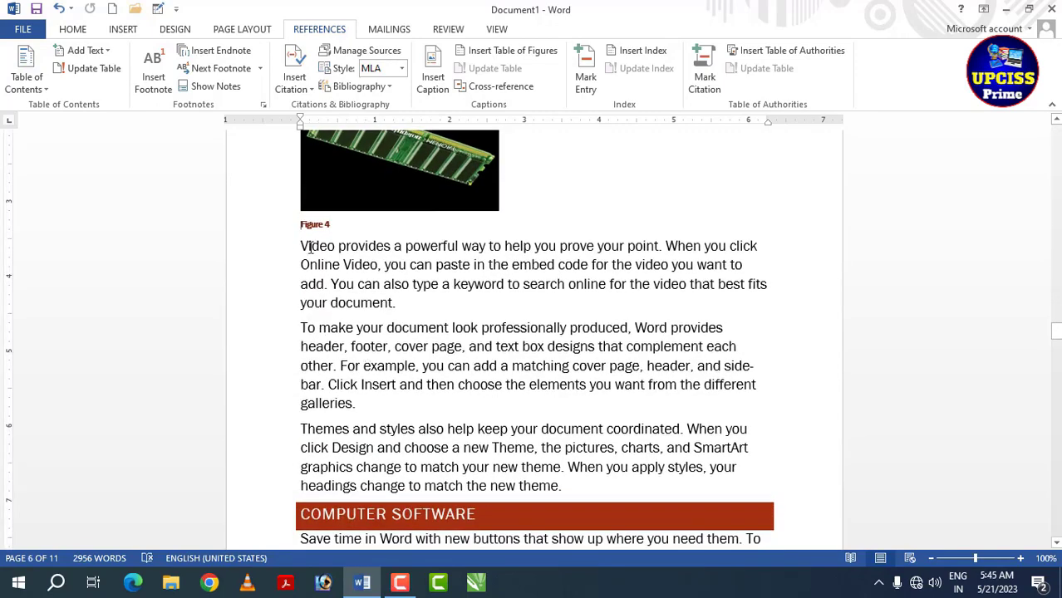
{"action": "scroll", "coordinate": [348, 309], "scroll_direction": "up", "scroll_amount": 20}
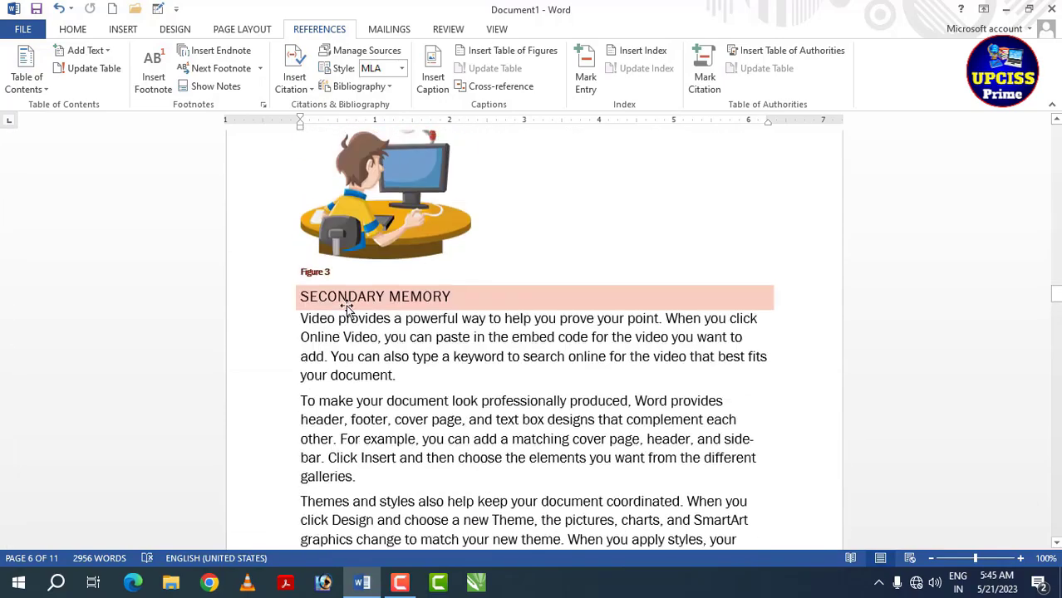
{"action": "scroll", "coordinate": [347, 309], "scroll_direction": "up", "scroll_amount": 20}
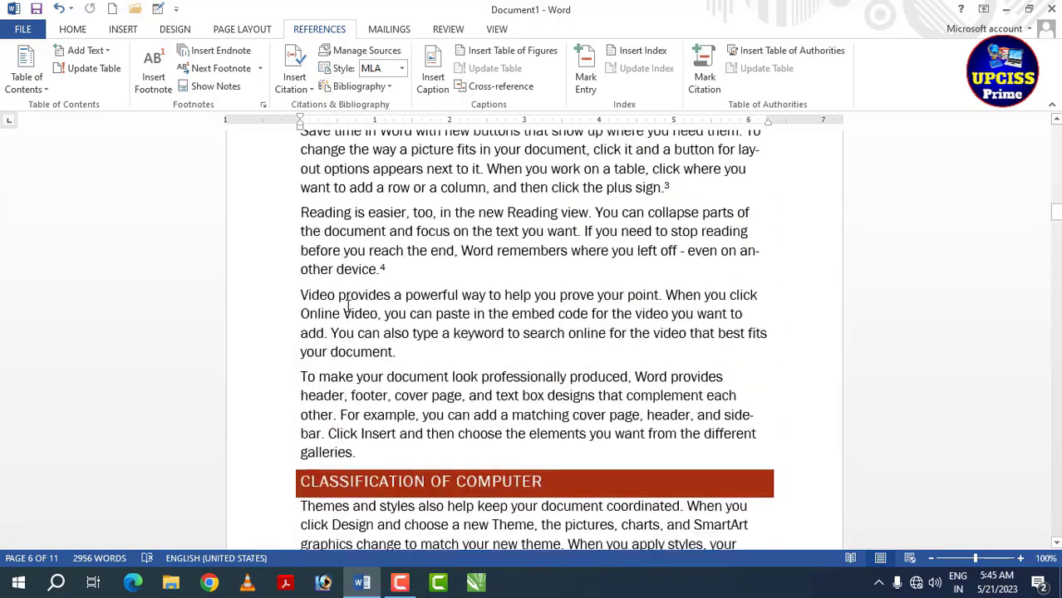
{"action": "scroll", "coordinate": [347, 306], "scroll_direction": "up", "scroll_amount": 15}
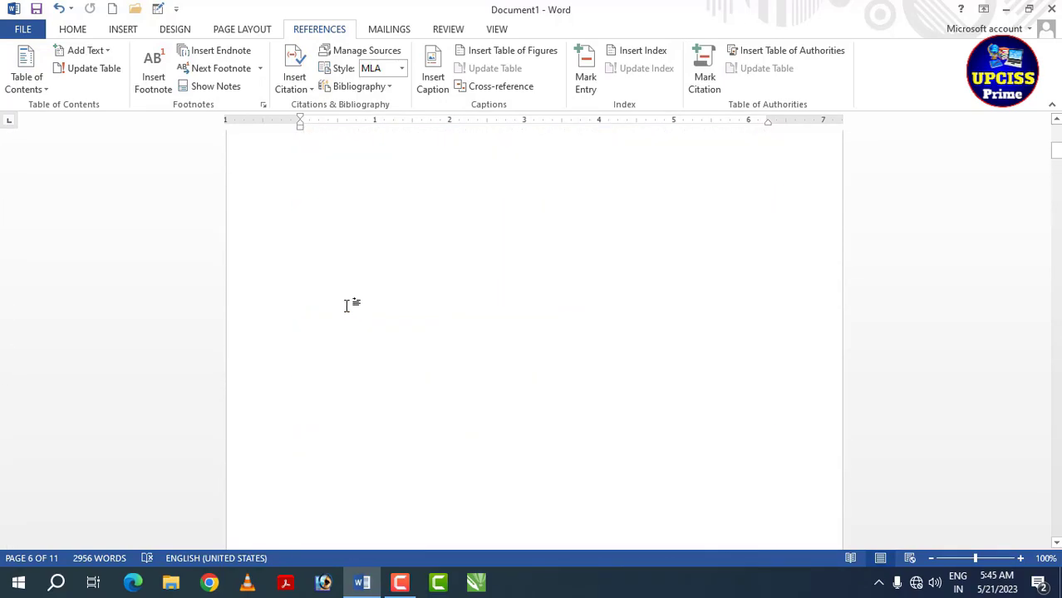
{"action": "scroll", "coordinate": [347, 306], "scroll_direction": "up", "scroll_amount": 3}
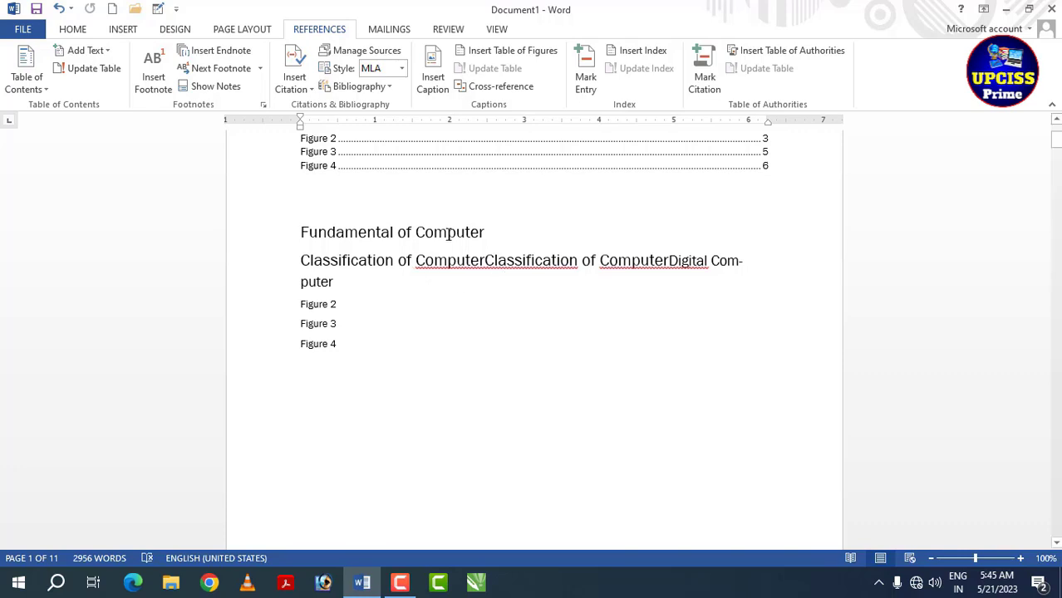
Step: Mark the word "elements" in the second paragraph under "What is Computer" as a current-page index entry
{"action": "scroll", "coordinate": [468, 349], "scroll_direction": "down", "scroll_amount": 10}
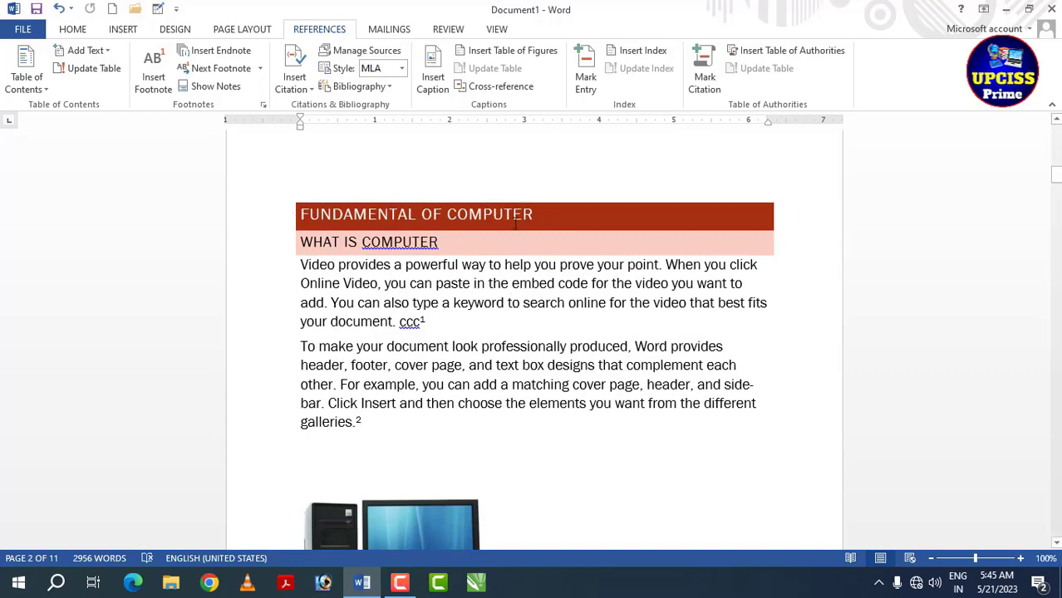
{"action": "scroll", "coordinate": [528, 291], "scroll_direction": "up", "scroll_amount": 9}
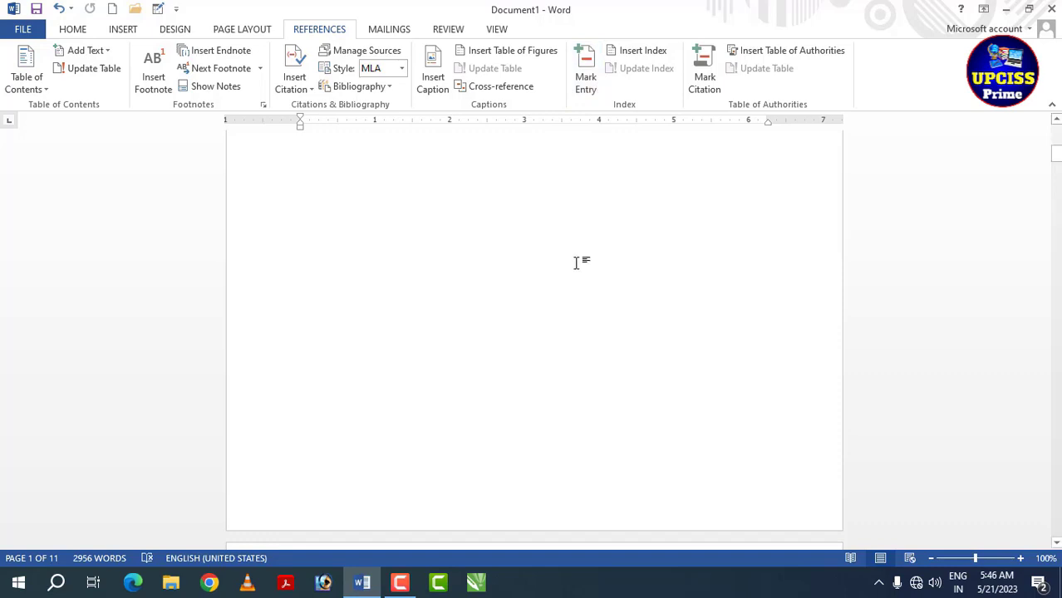
{"action": "scroll", "coordinate": [576, 263], "scroll_direction": "down", "scroll_amount": 10}
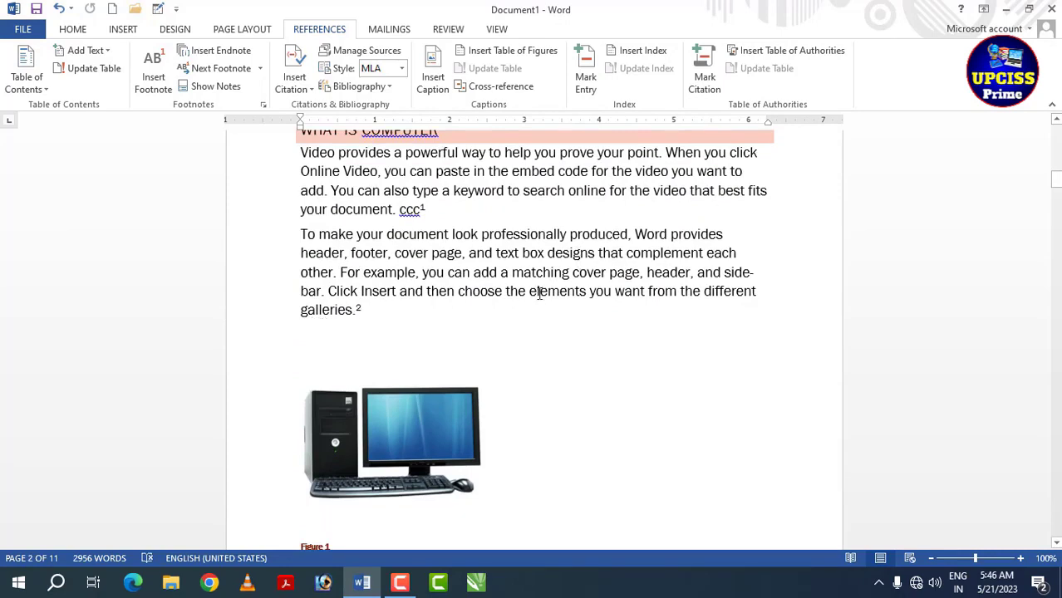
{"action": "left_click_drag", "start_coordinate": [530, 291], "coordinate": [579, 306]}
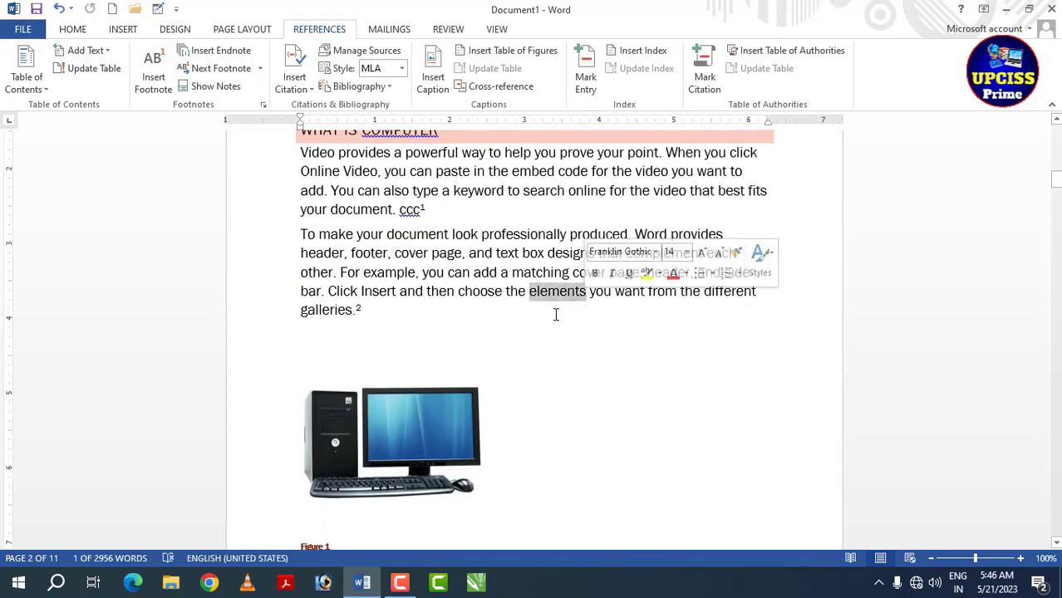
{"action": "left_click", "coordinate": [592, 79]}
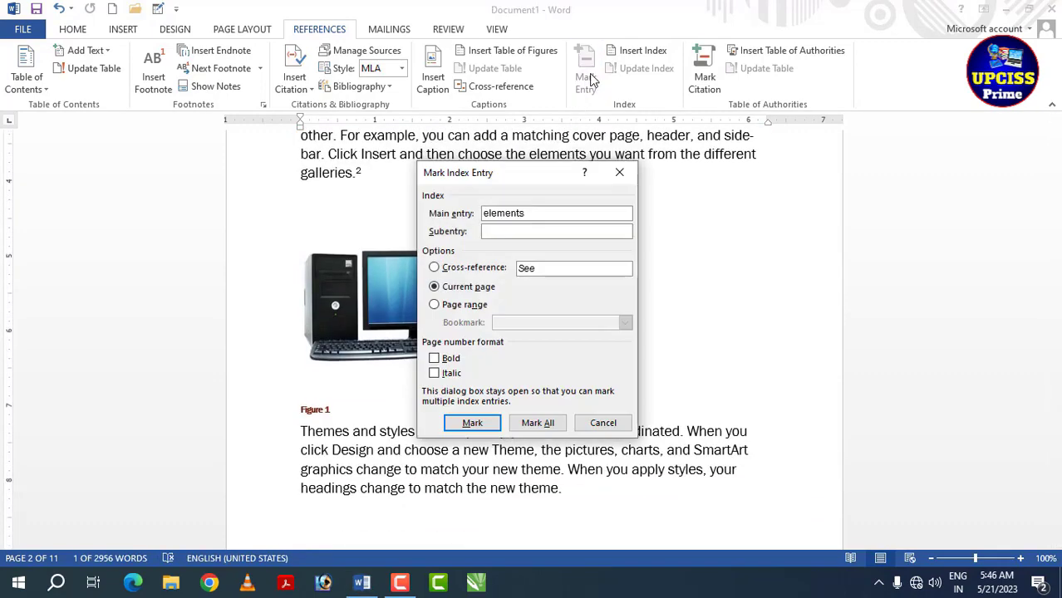
{"action": "left_click", "coordinate": [479, 426]}
Step: Mark the word "Themes" at the start of the paragraph below Figure 1 as a current-page index entry
{"action": "left_click_drag", "start_coordinate": [484, 177], "coordinate": [751, 199]}
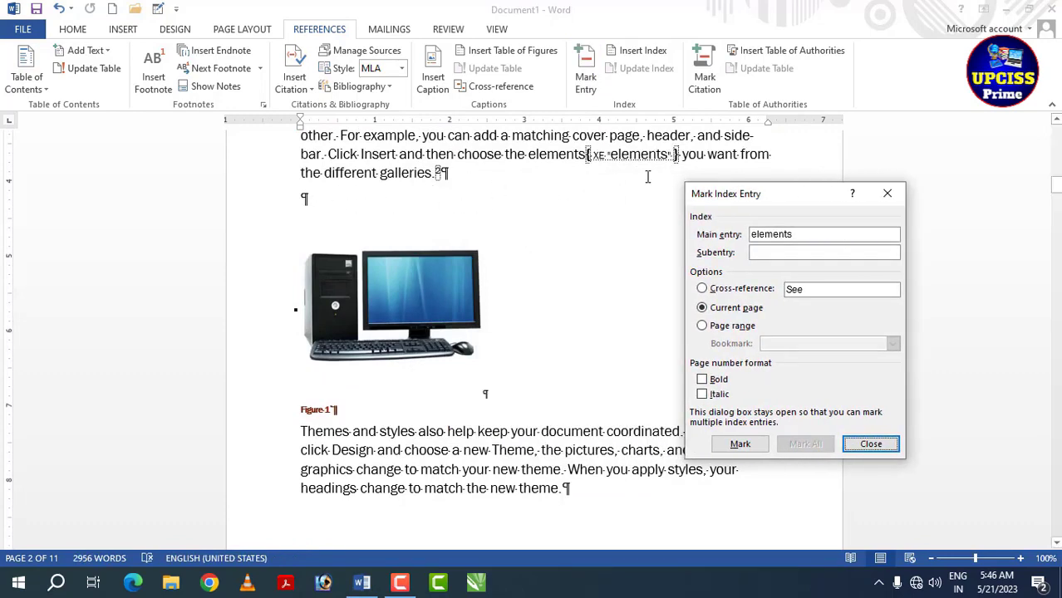
{"action": "scroll", "coordinate": [558, 355], "scroll_direction": "down", "scroll_amount": 3}
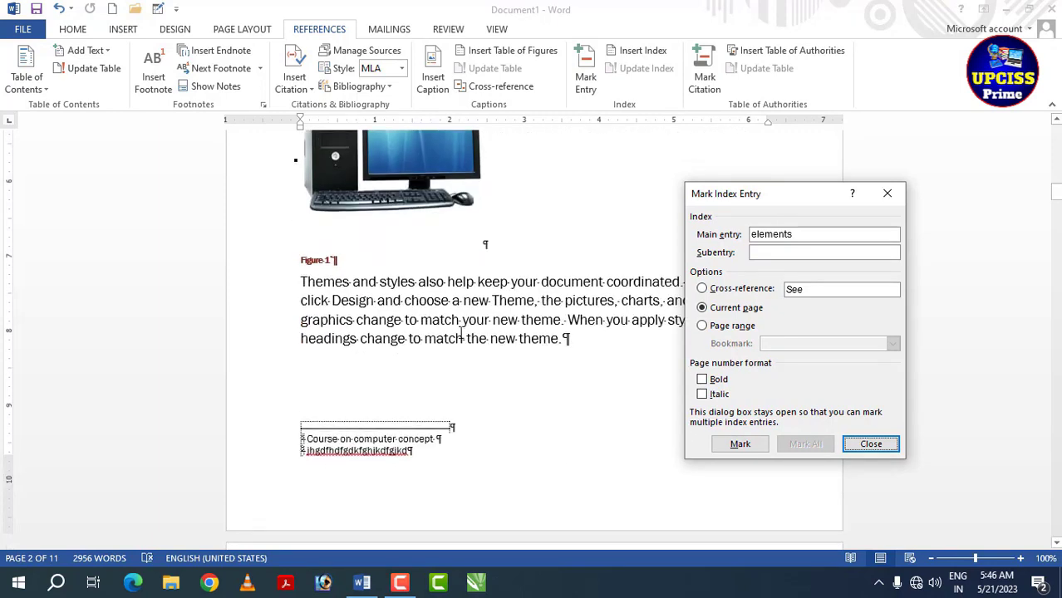
{"action": "left_click", "coordinate": [303, 282]}
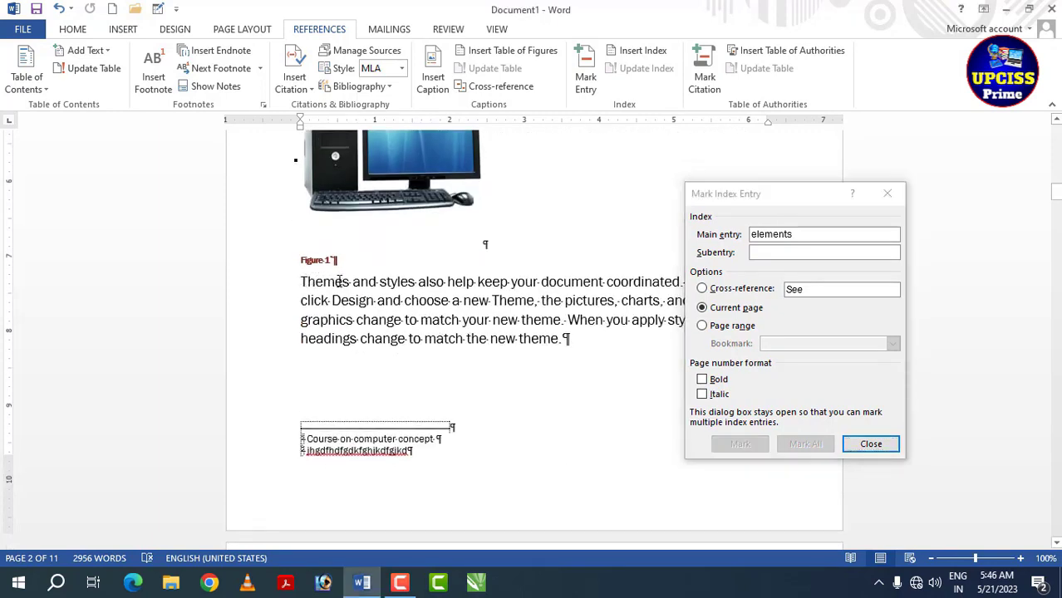
{"action": "left_click_drag", "start_coordinate": [350, 282], "coordinate": [301, 283]}
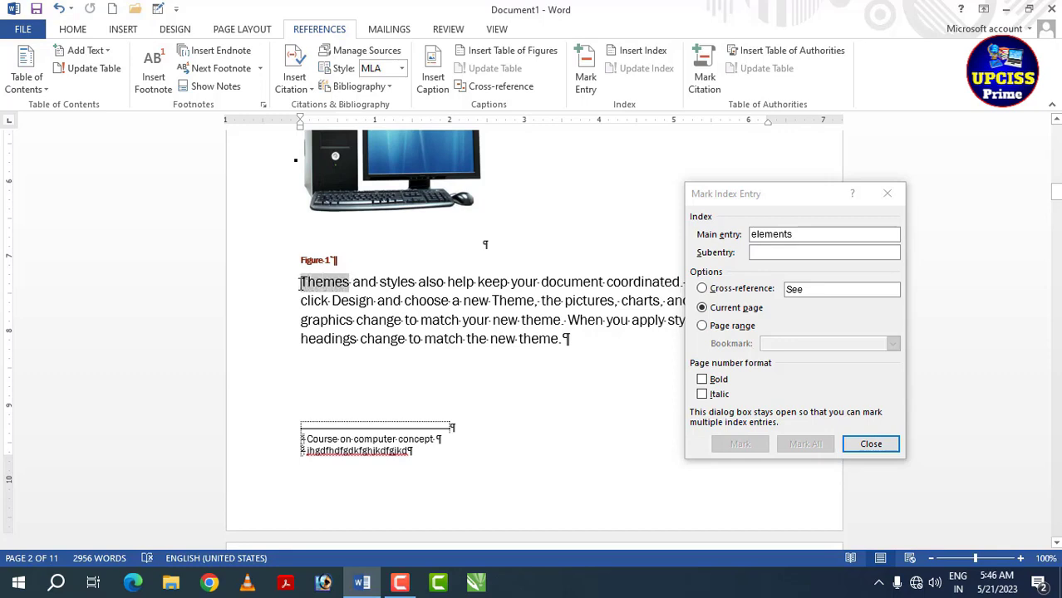
{"action": "left_click", "coordinate": [810, 233]}
{"action": "left_click", "coordinate": [733, 445]}
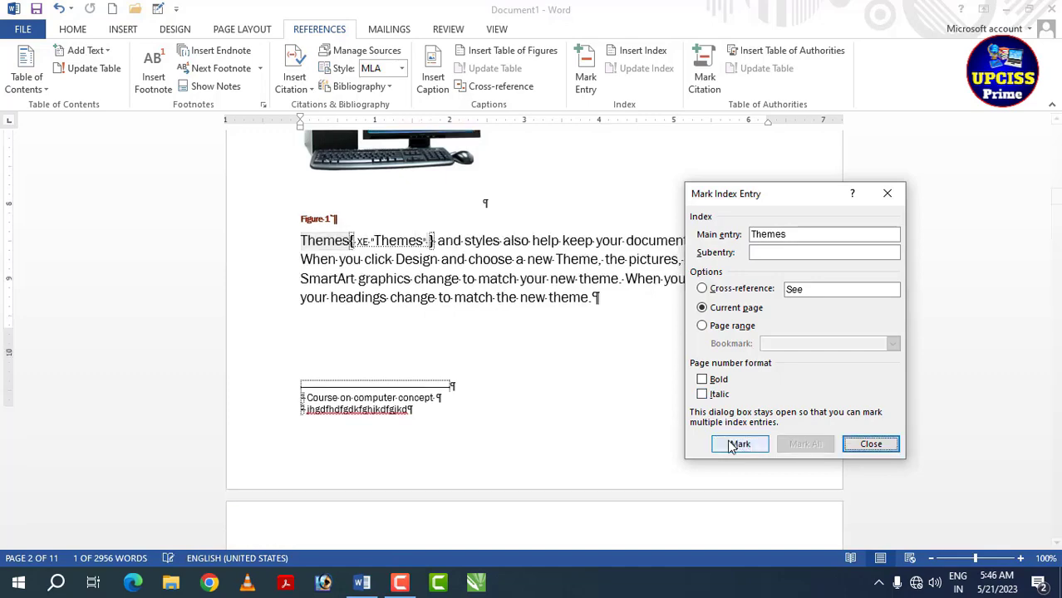
Step: Mark the word "column" in the first paragraph of page 3 as a current-page index entry
{"action": "scroll", "coordinate": [532, 332], "scroll_direction": "down", "scroll_amount": 2}
{"action": "left_click_drag", "start_coordinate": [776, 196], "coordinate": [852, 153]}
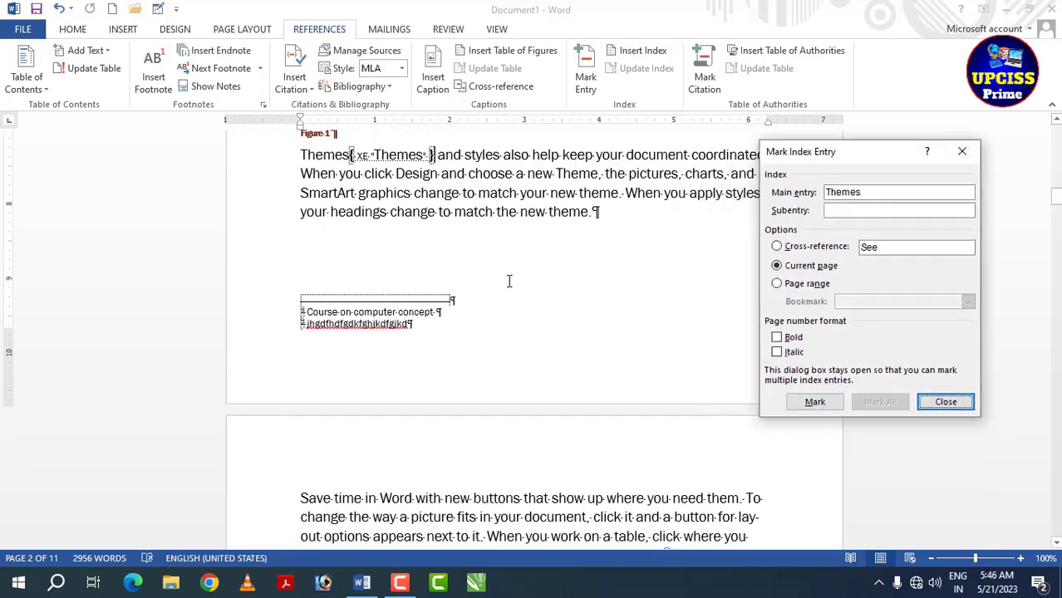
{"action": "scroll", "coordinate": [486, 282], "scroll_direction": "down", "scroll_amount": 5}
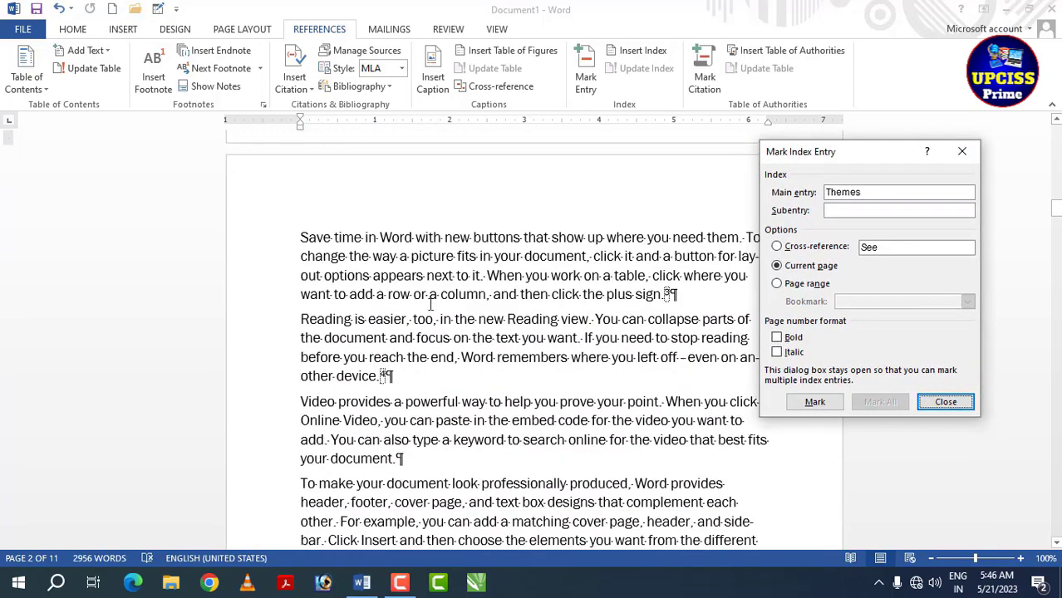
{"action": "left_click", "coordinate": [440, 294]}
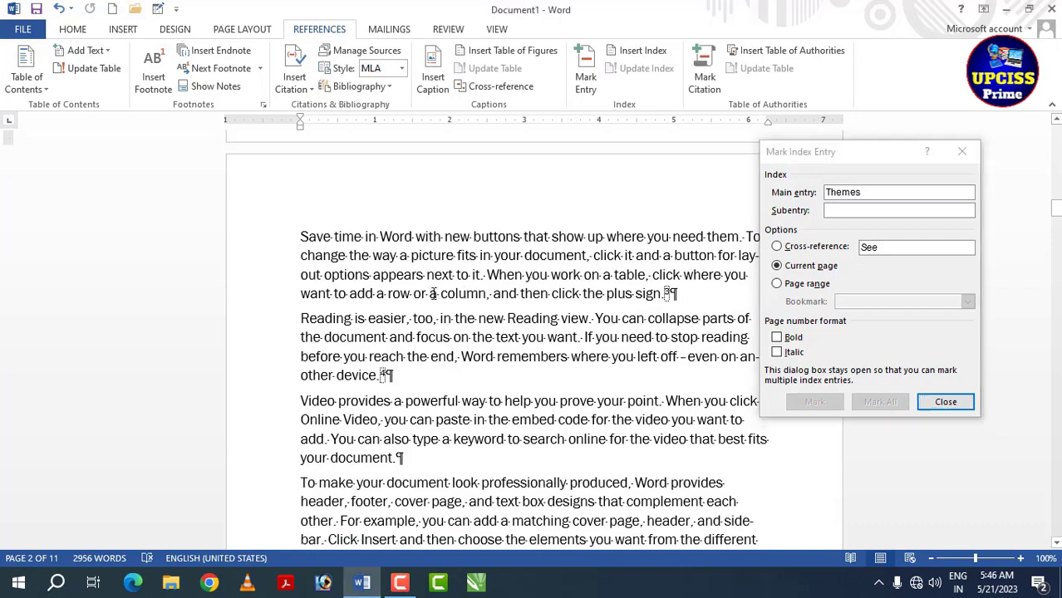
{"action": "left_click_drag", "start_coordinate": [443, 294], "coordinate": [487, 294]}
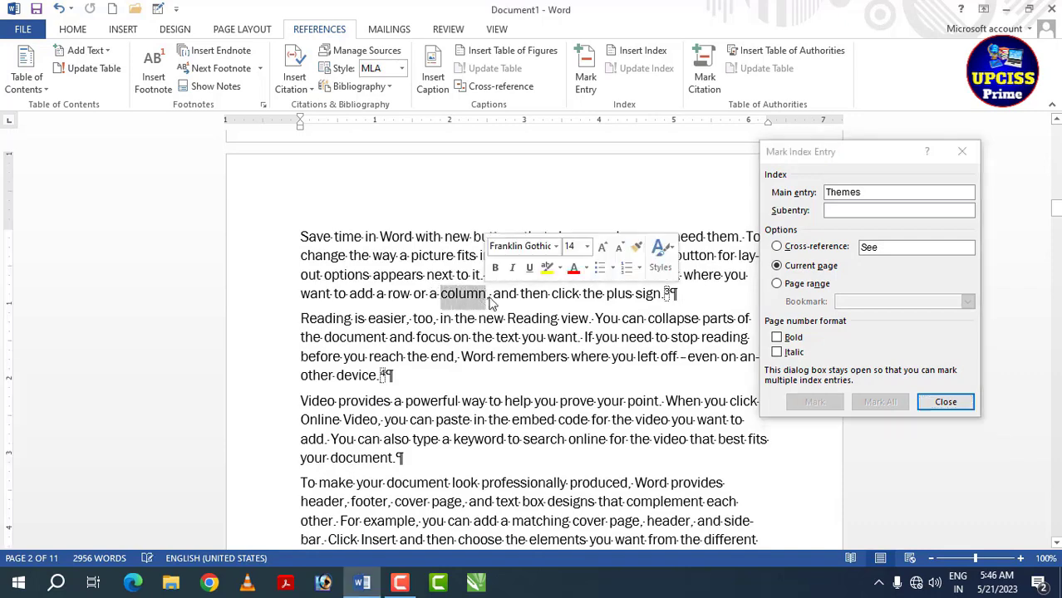
{"action": "left_click", "coordinate": [881, 193]}
{"action": "left_click", "coordinate": [792, 404]}
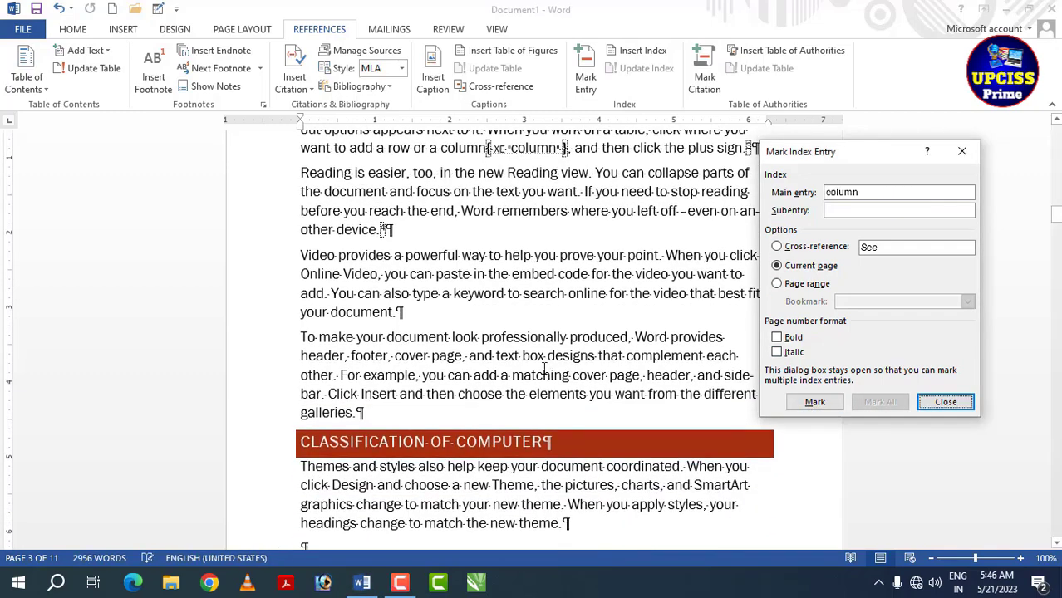
Step: Mark the phrase "a keyword to" in the "Video provides" paragraph on page 3 as a current-page index entry
{"action": "left_click", "coordinate": [456, 293]}
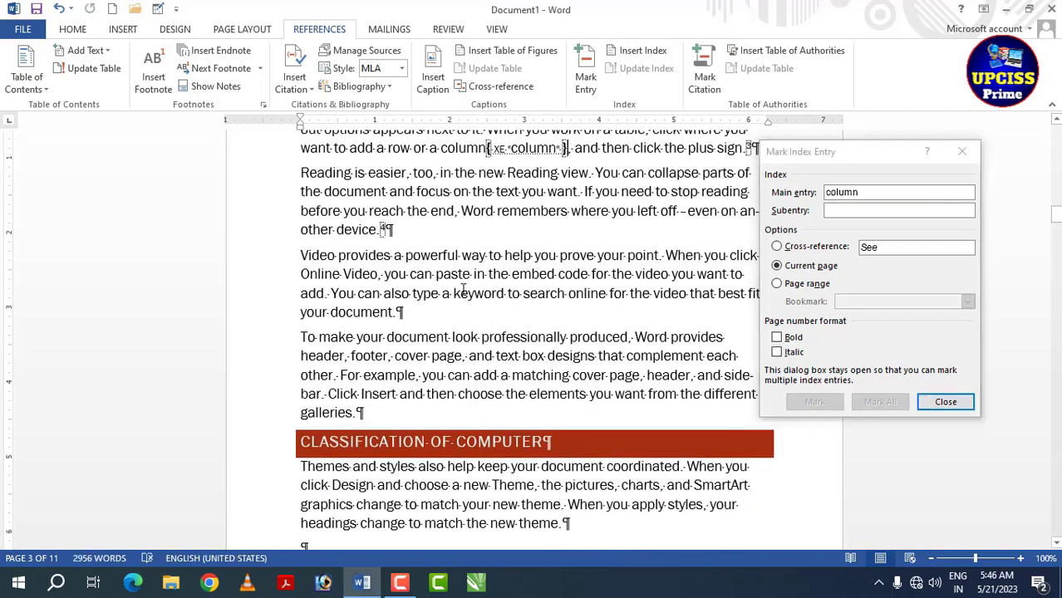
{"action": "left_click_drag", "start_coordinate": [452, 293], "coordinate": [522, 297]}
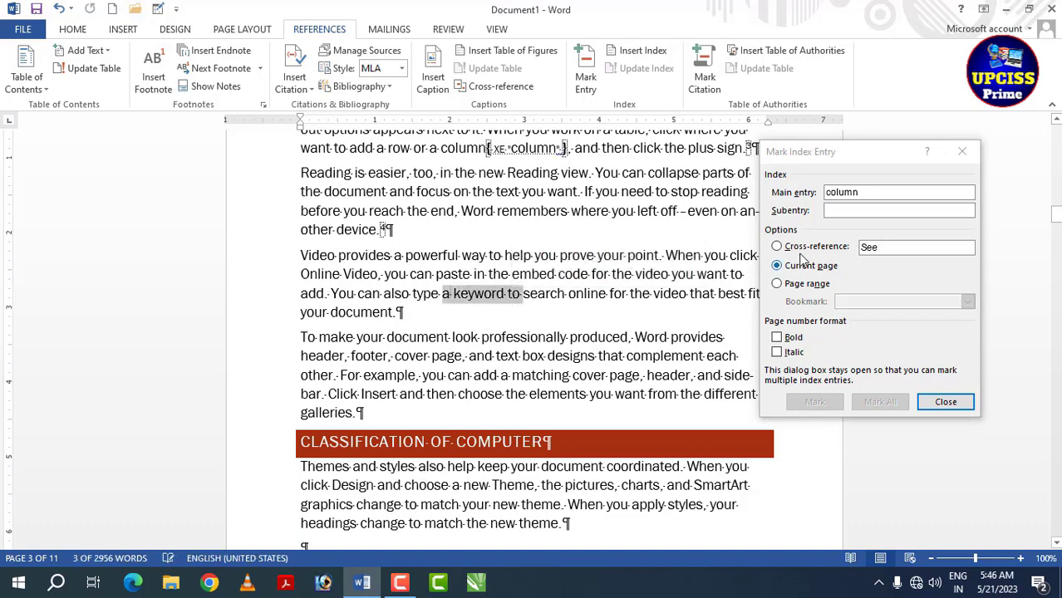
{"action": "left_click", "coordinate": [896, 201]}
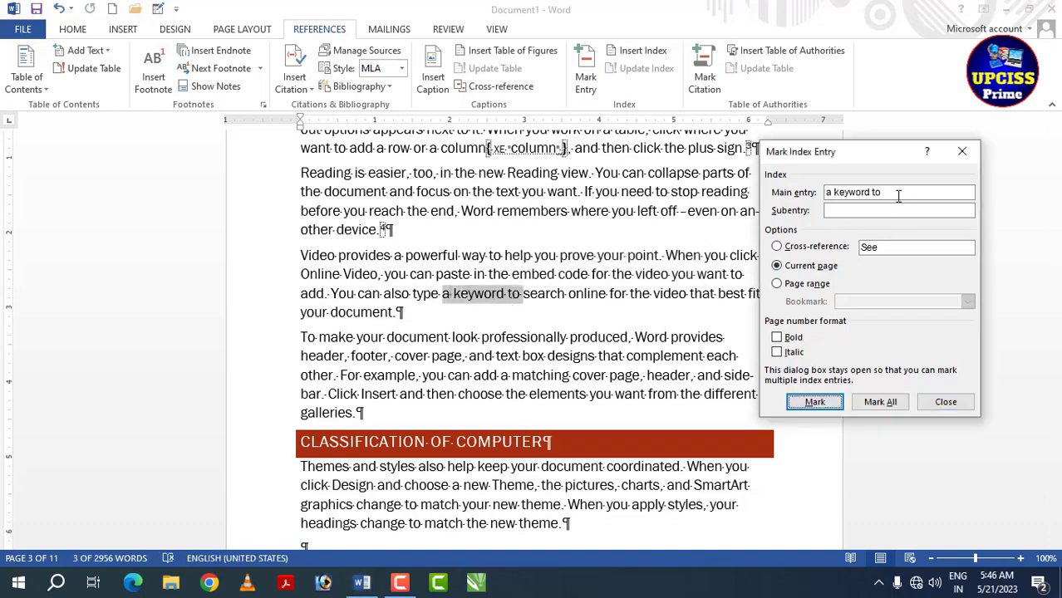
{"action": "left_click", "coordinate": [814, 402]}
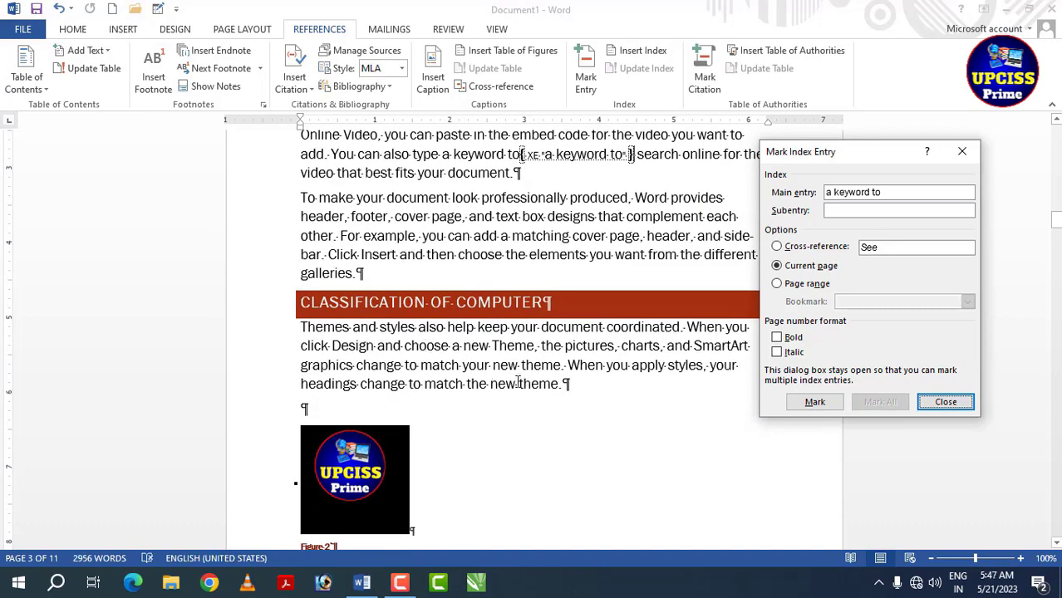
Step: Mark the last word "theme" in the paragraph under "Classification of Computer" as a current-page index entry
{"action": "left_click", "coordinate": [518, 381]}
{"action": "left_click_drag", "start_coordinate": [559, 385], "coordinate": [522, 388]}
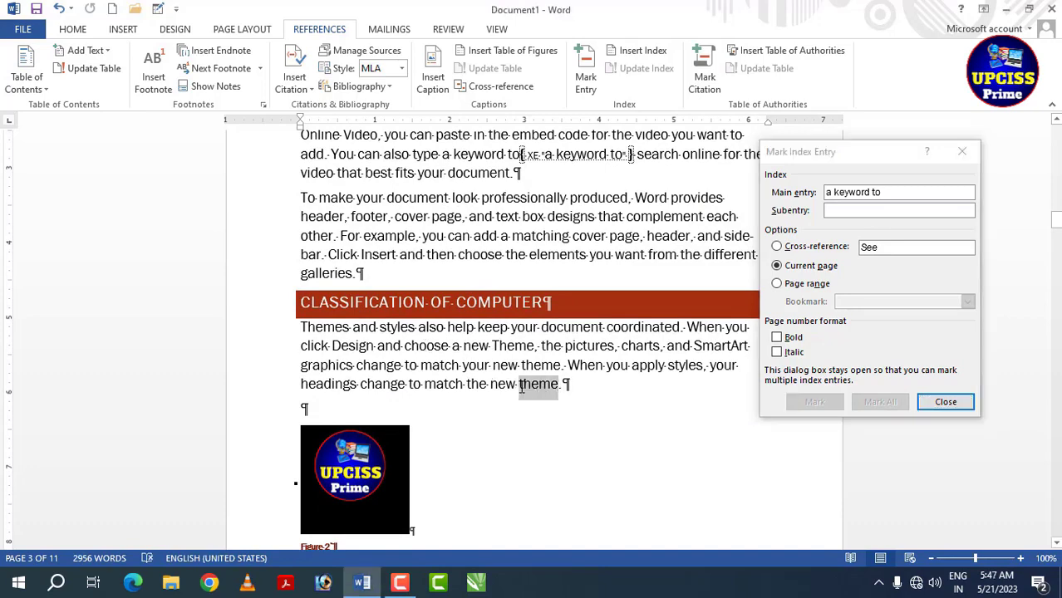
{"action": "left_click", "coordinate": [900, 198]}
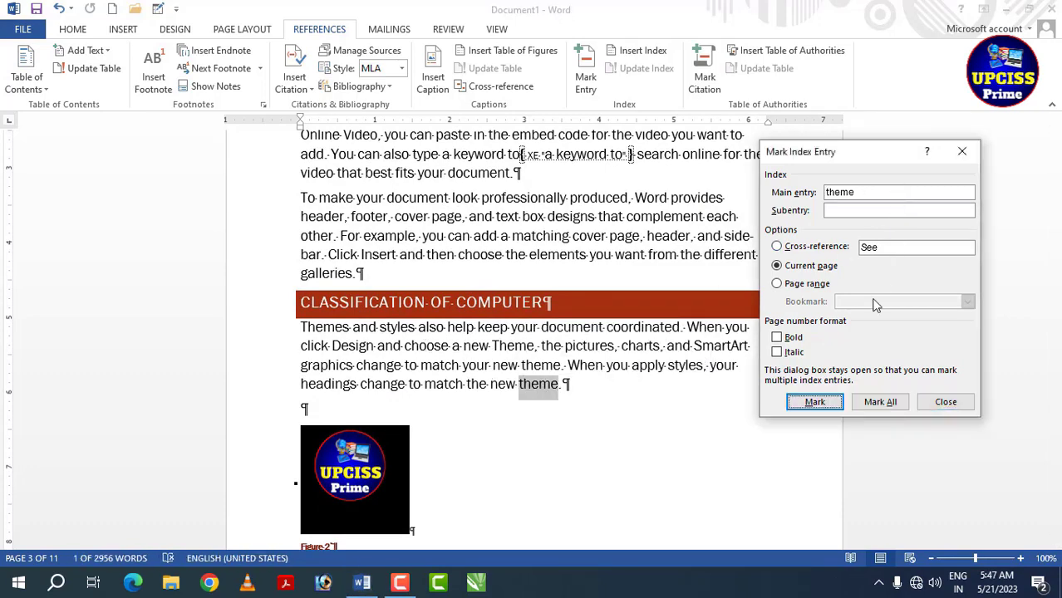
{"action": "left_click", "coordinate": [815, 402]}
Step: Mark the "Analog Computer" heading on page 4 as a current-page index entry and finish marking entries
{"action": "scroll", "coordinate": [524, 353], "scroll_direction": "up", "scroll_amount": 10}
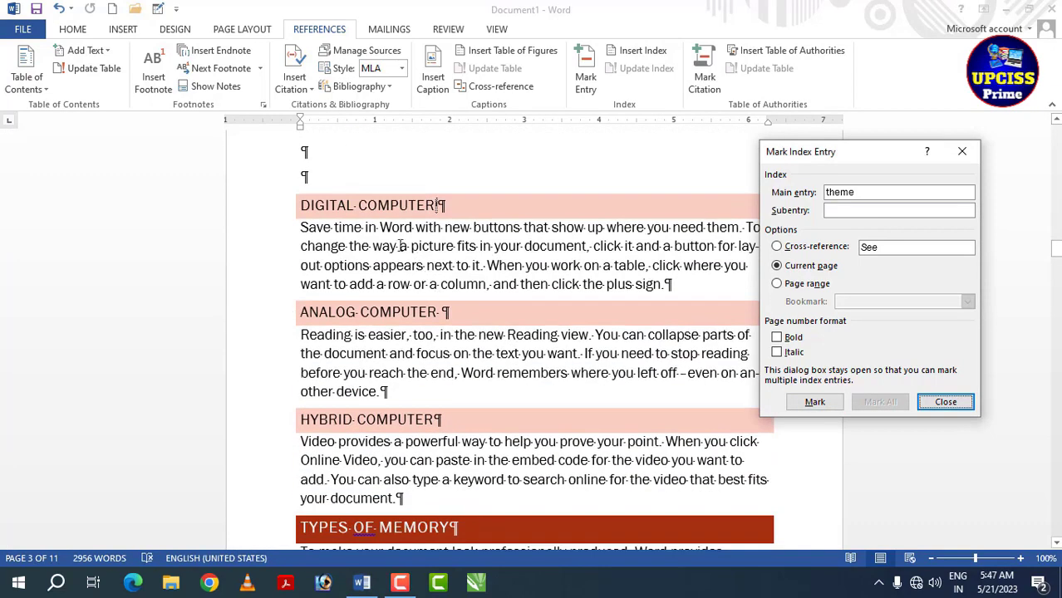
{"action": "left_click", "coordinate": [301, 314]}
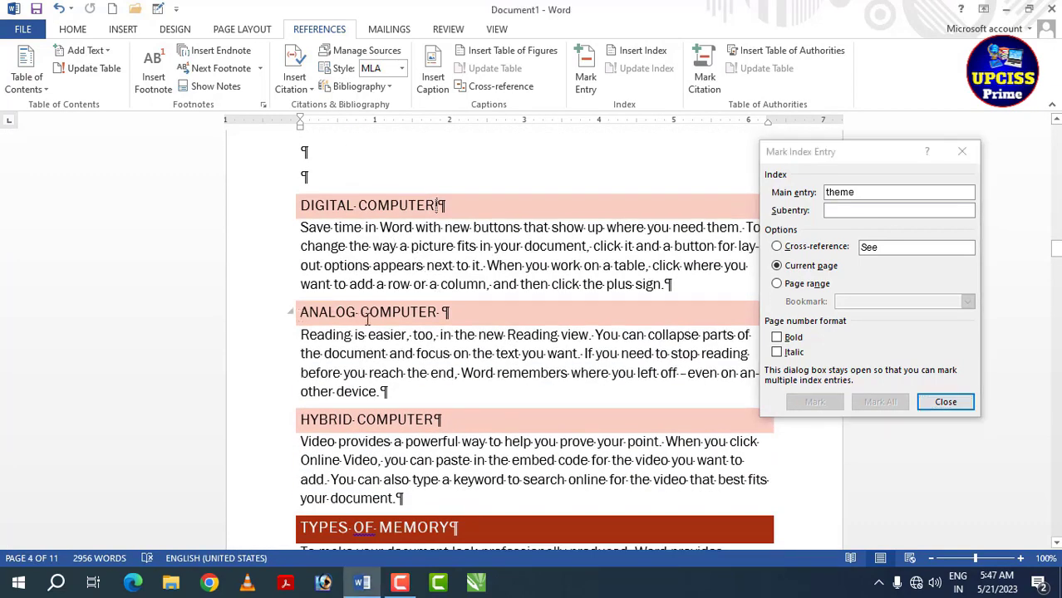
{"action": "left_click_drag", "start_coordinate": [441, 312], "coordinate": [325, 312]}
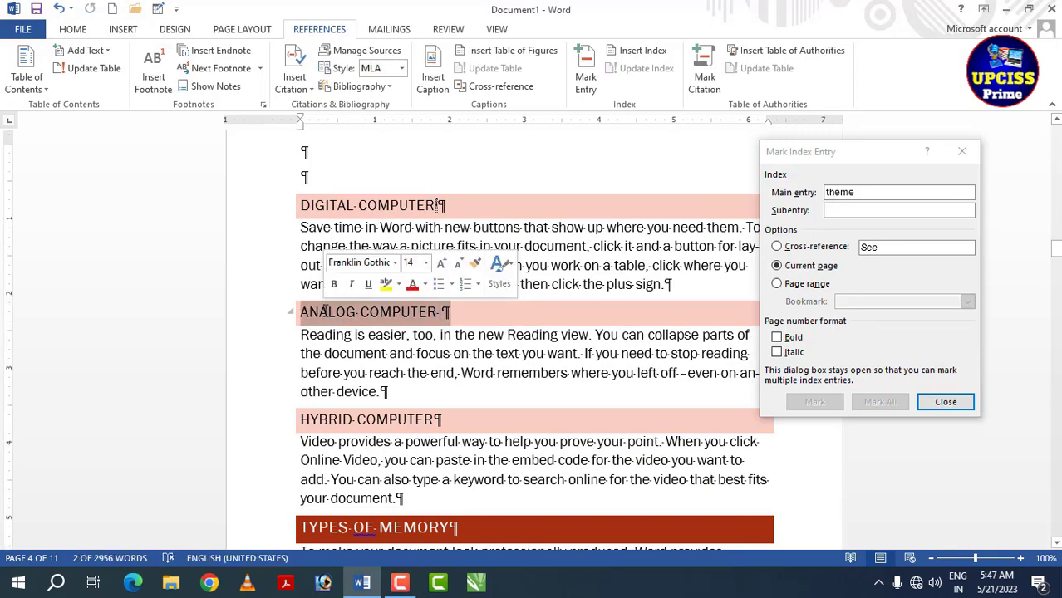
{"action": "left_click", "coordinate": [862, 196]}
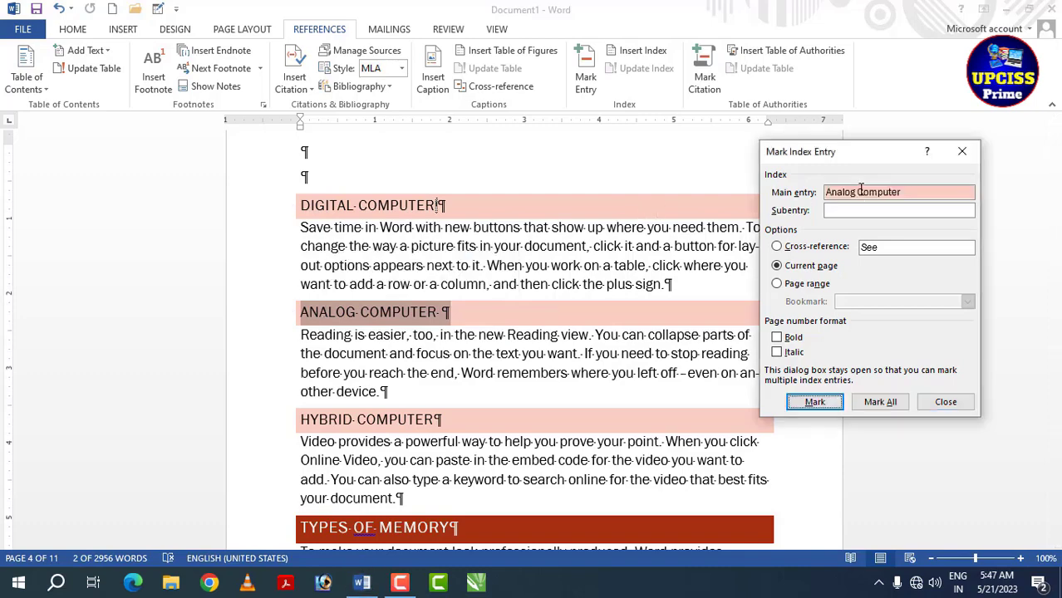
{"action": "left_click", "coordinate": [814, 401]}
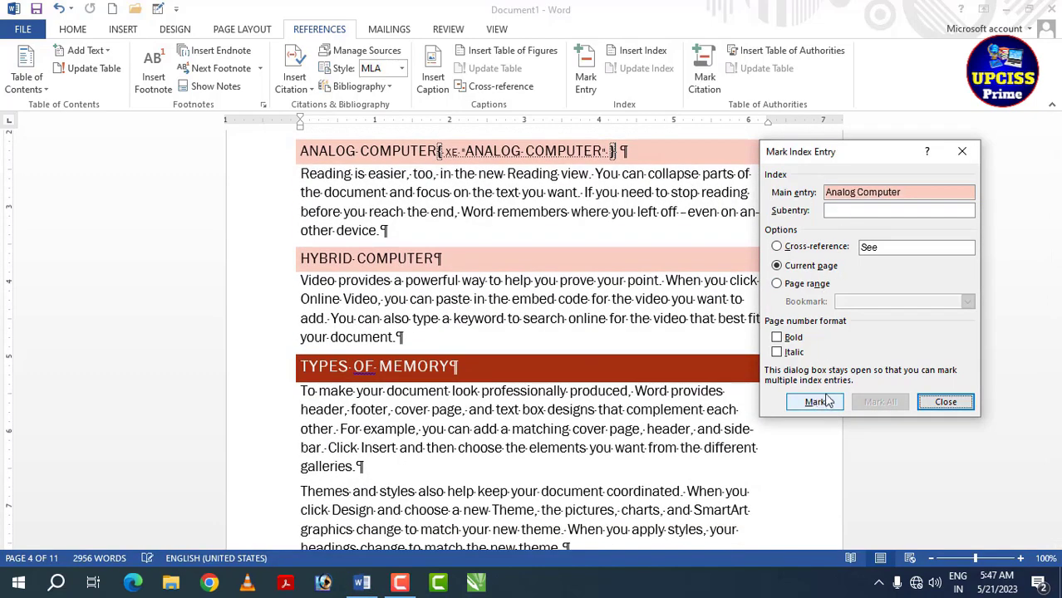
{"action": "left_click", "coordinate": [945, 402]}
Step: Return to the cross-references on the first page and hide the formatting marks
{"action": "scroll", "coordinate": [568, 303], "scroll_direction": "down", "scroll_amount": 10}
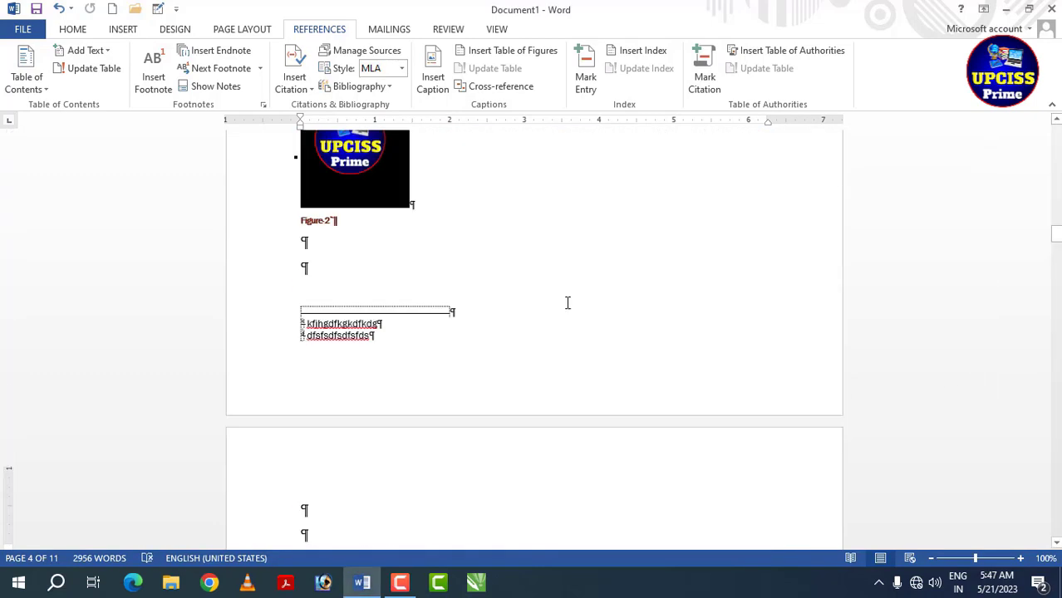
{"action": "scroll", "coordinate": [568, 302], "scroll_direction": "up", "scroll_amount": 20}
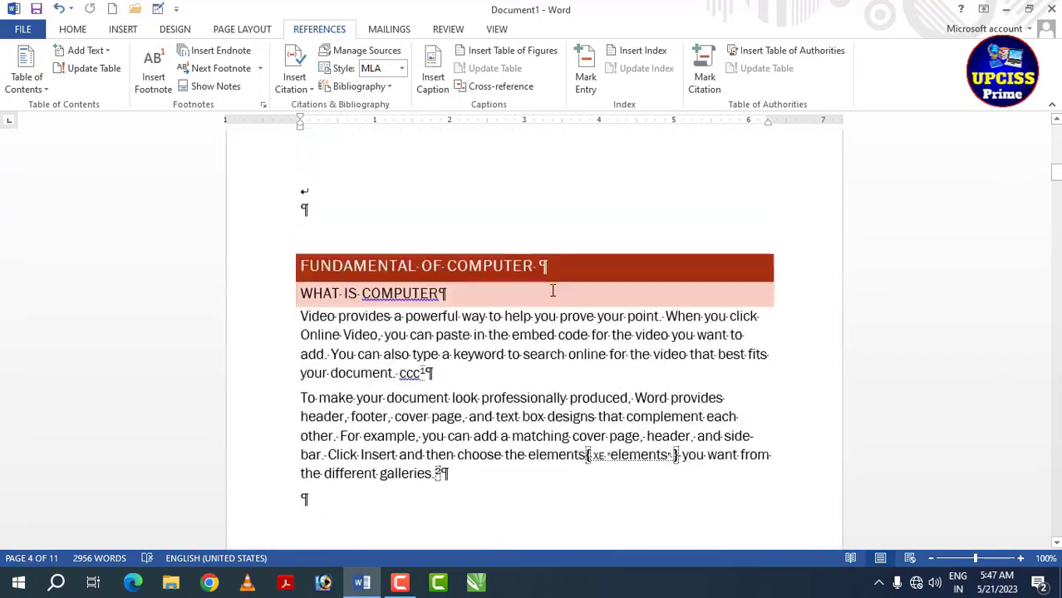
{"action": "scroll", "coordinate": [550, 291], "scroll_direction": "up", "scroll_amount": 15}
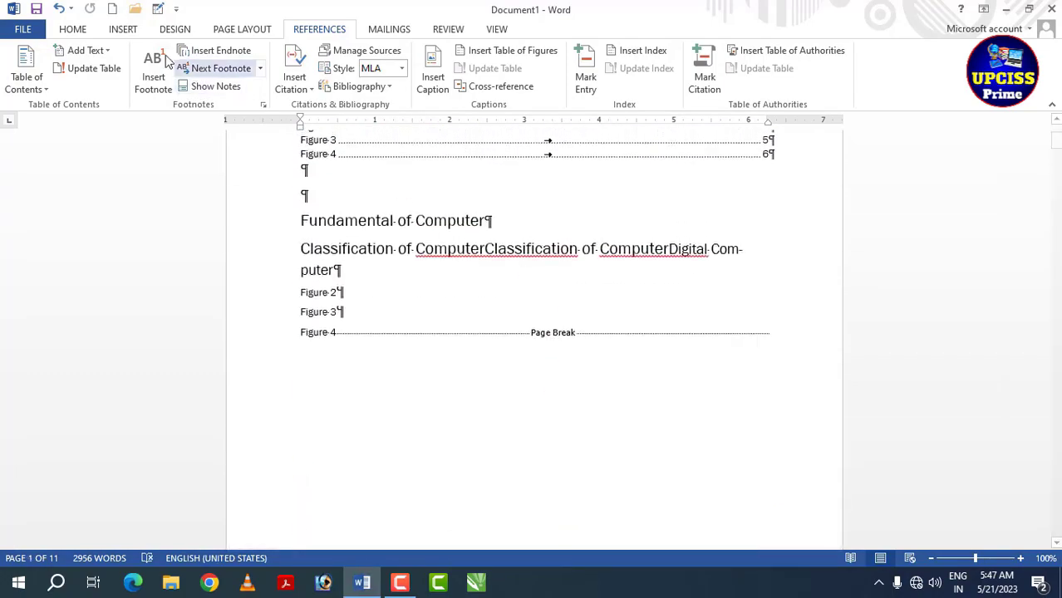
{"action": "left_click", "coordinate": [86, 33]}
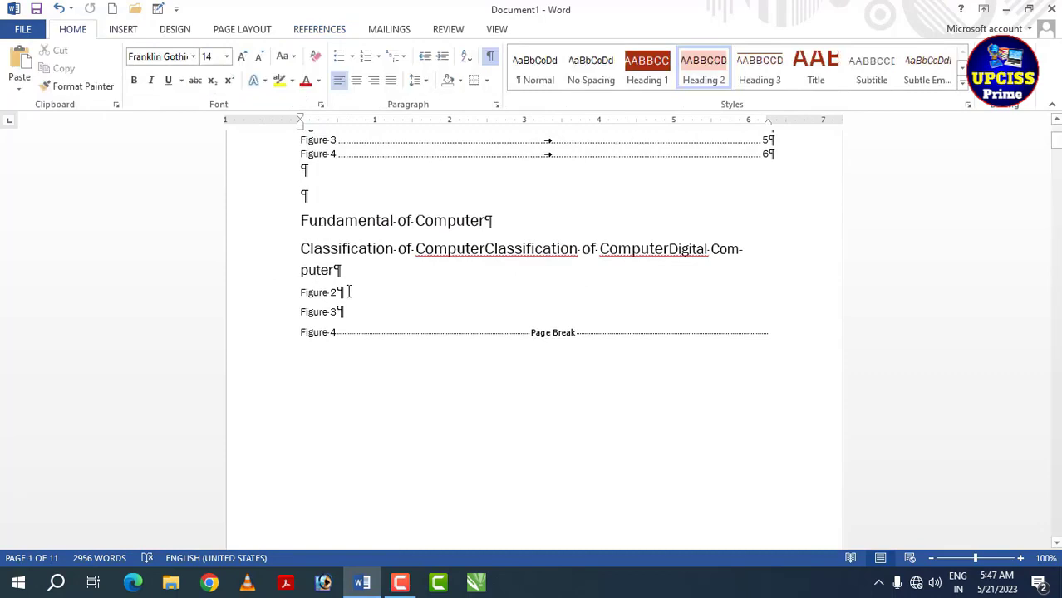
{"action": "left_click", "coordinate": [491, 56]}
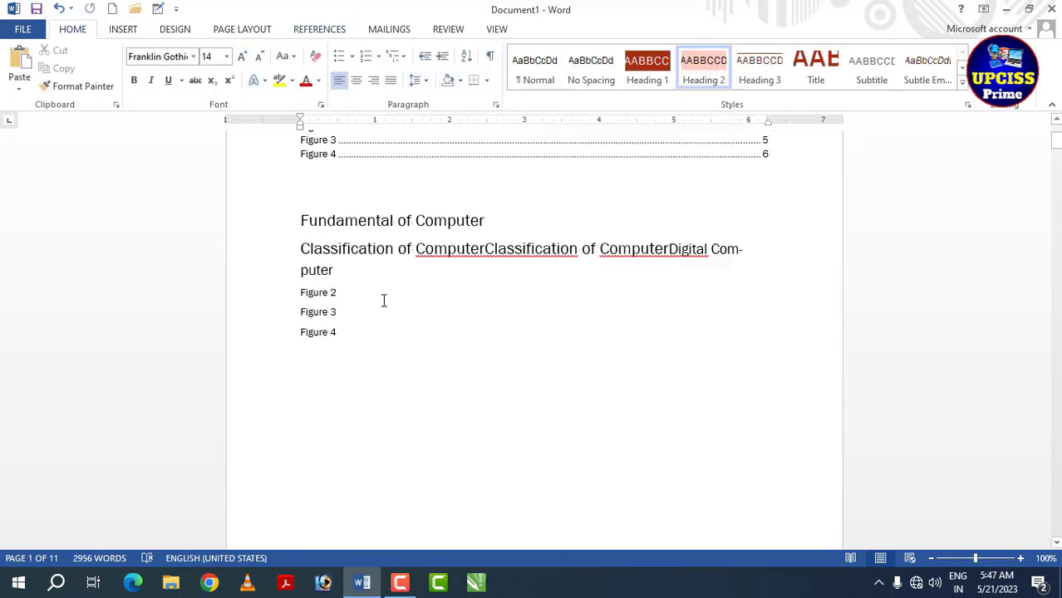
Step: Insert an indented two-column index, formatted from the template, on a new line below the "Figure 4" cross-reference
{"action": "scroll", "coordinate": [349, 300], "scroll_direction": "down", "scroll_amount": 5}
{"action": "scroll", "coordinate": [320, 199], "scroll_direction": "up", "scroll_amount": 5}
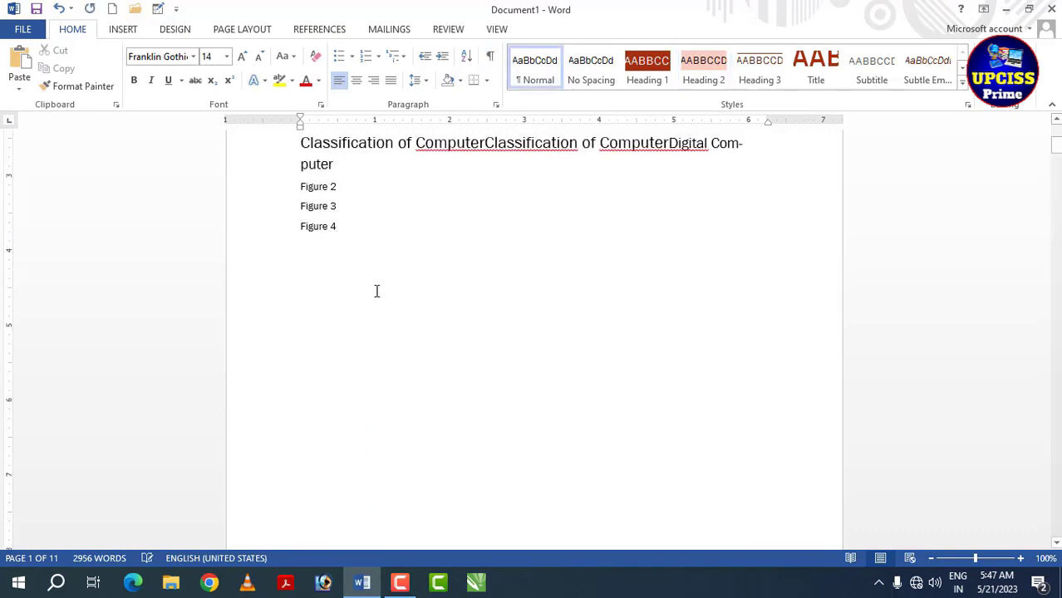
{"action": "key", "text": "Return"}
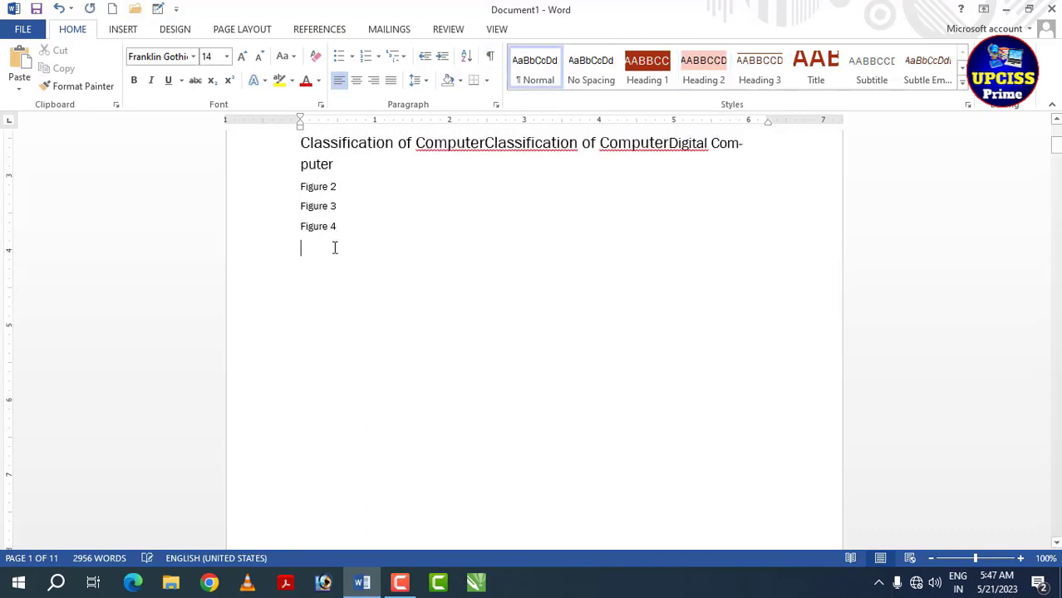
{"action": "left_click", "coordinate": [319, 29]}
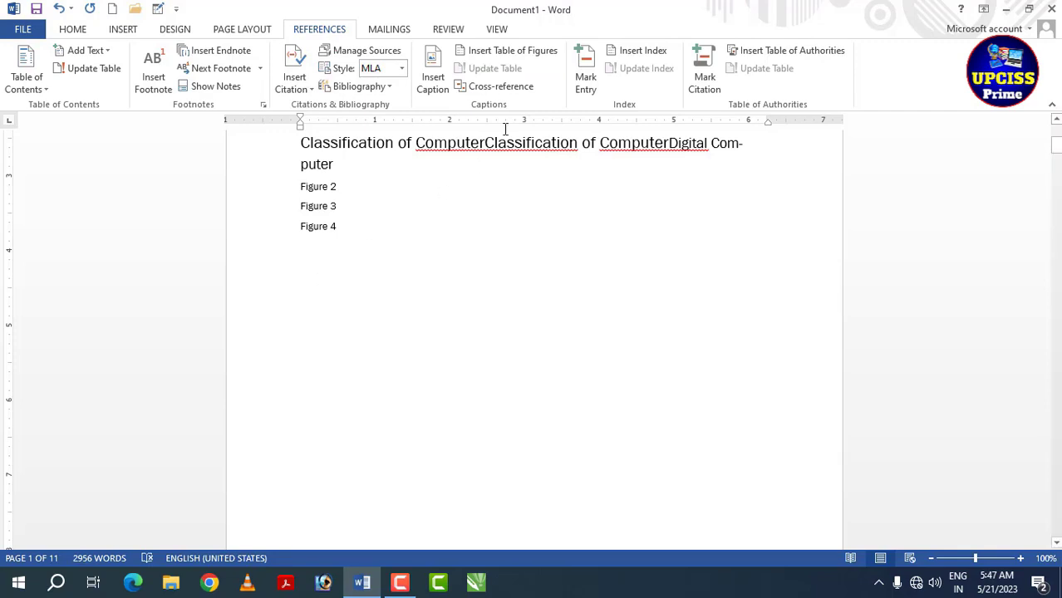
{"action": "left_click", "coordinate": [642, 53]}
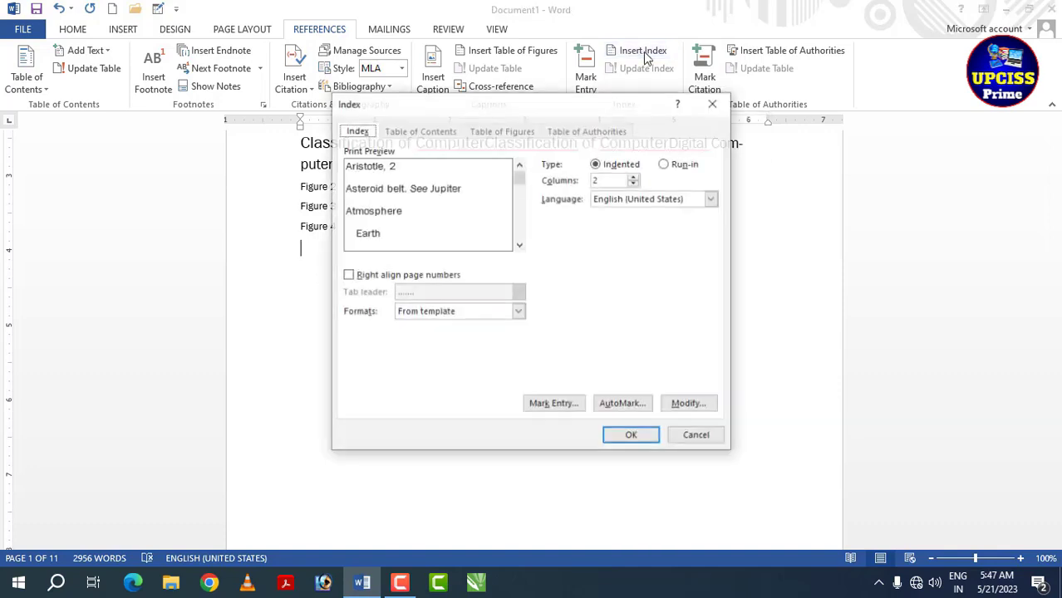
{"action": "left_click", "coordinate": [632, 436]}
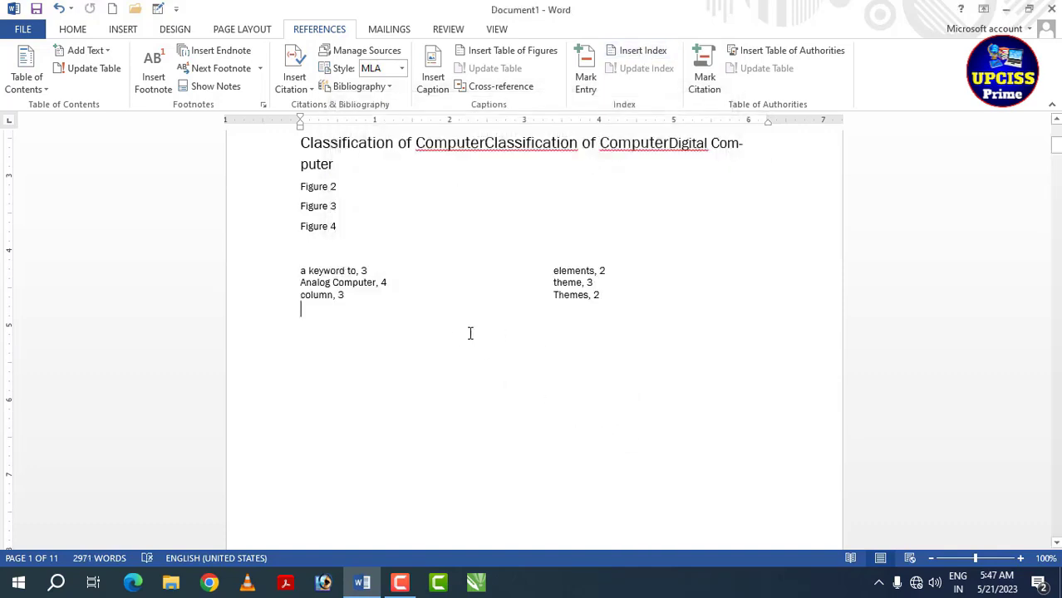
Step: Enlarge the text of all entries in the inserted index
{"action": "left_click_drag", "start_coordinate": [302, 334], "coordinate": [304, 282]}
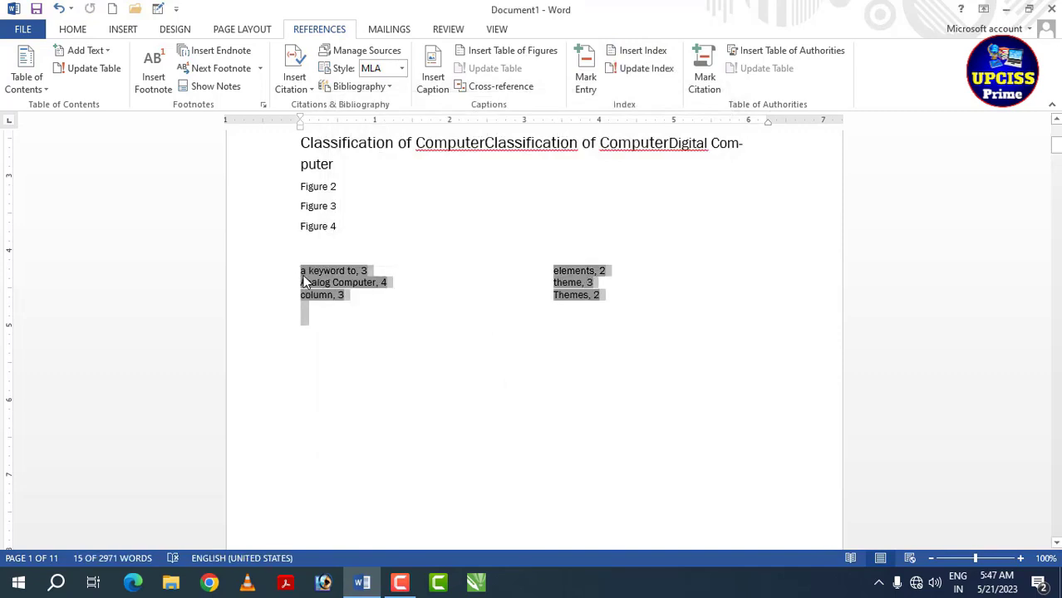
{"action": "key", "text": "ctrl+bracketright"}
{"action": "key", "text": "ctrl+bracketright"}
{"action": "key", "text": "ctrl+bracketright"}
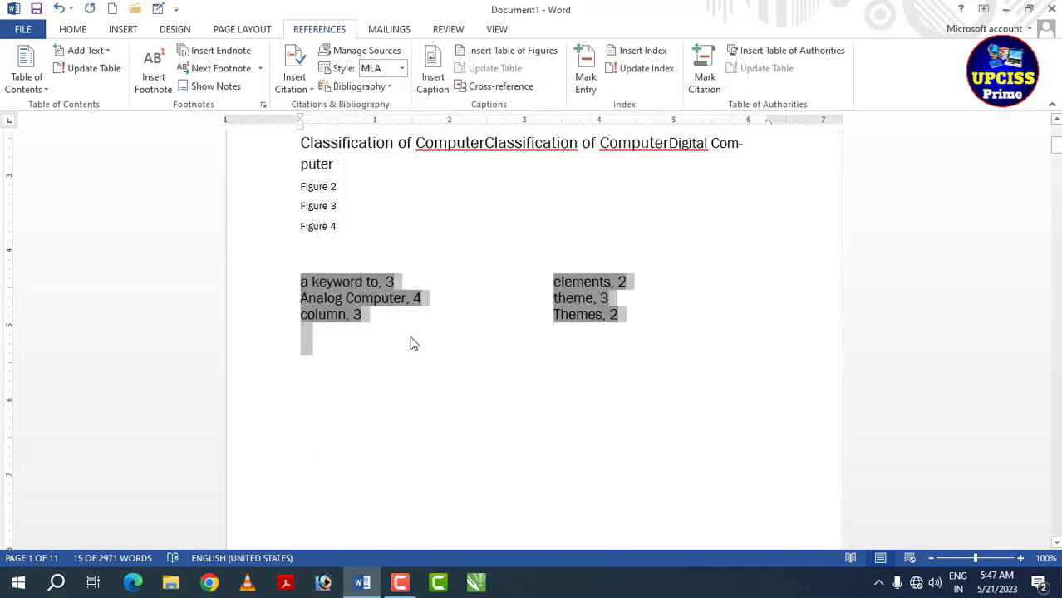
{"action": "left_click", "coordinate": [453, 359]}
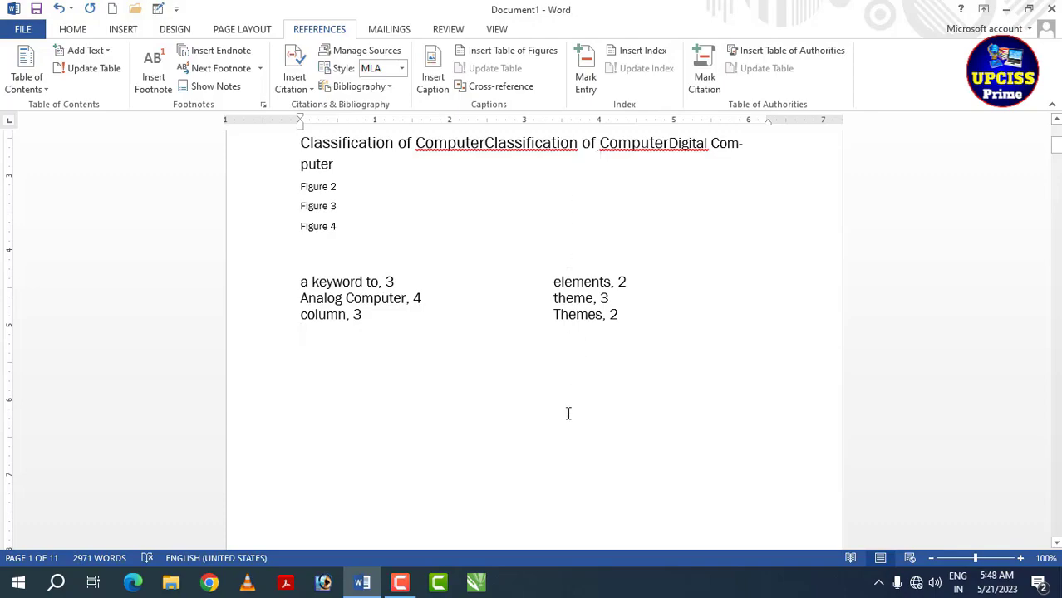
Step: Mark the word "where" in the "Reading is easier" paragraph on page 3 as a current-page index entry
{"action": "scroll", "coordinate": [560, 462], "scroll_direction": "down", "scroll_amount": 11}
{"action": "scroll", "coordinate": [554, 455], "scroll_direction": "up", "scroll_amount": 10}
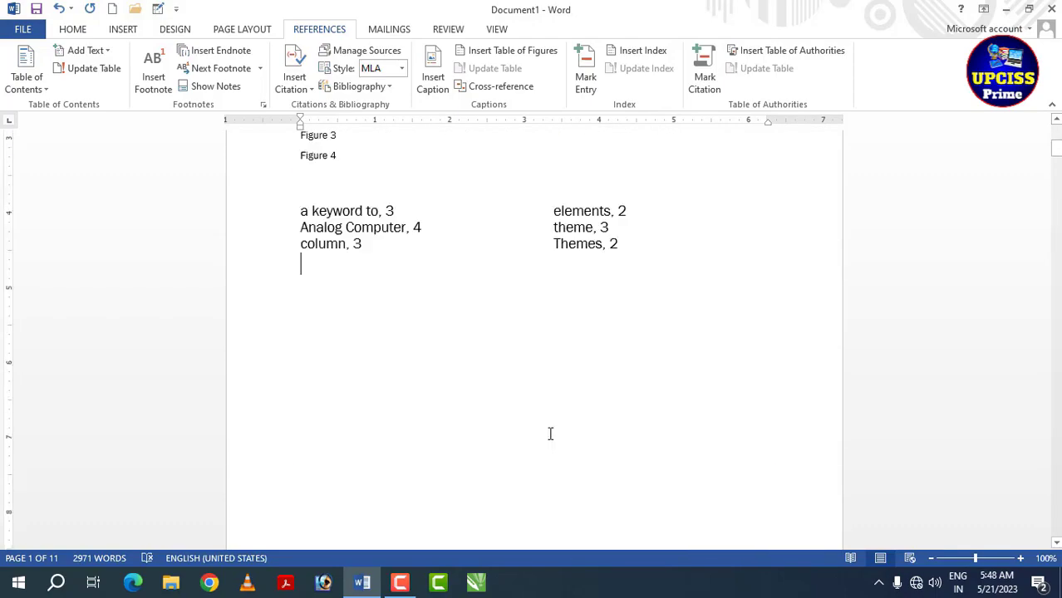
{"action": "scroll", "coordinate": [550, 434], "scroll_direction": "down", "scroll_amount": 12}
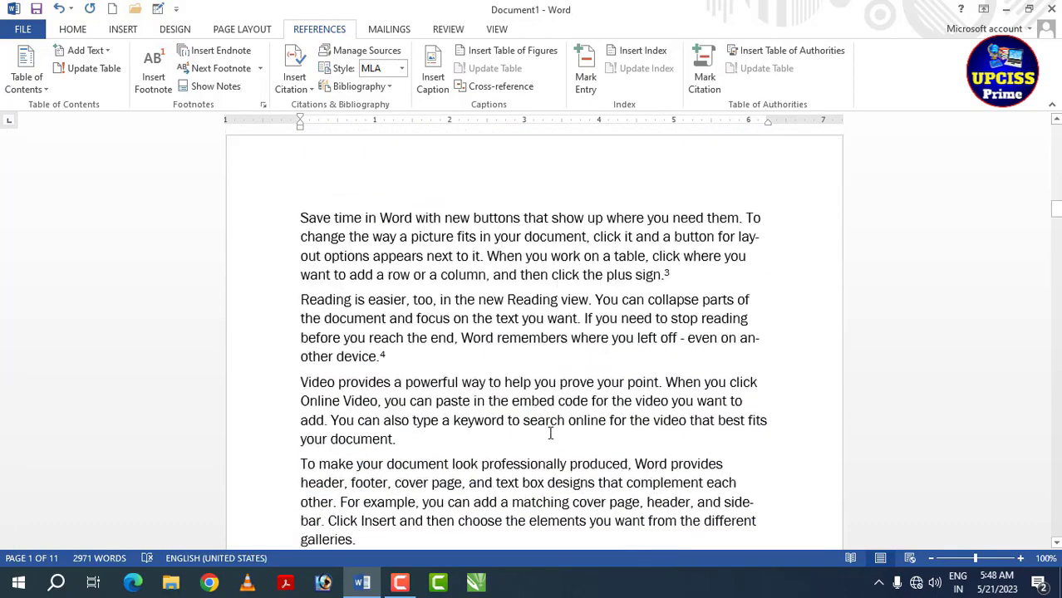
{"action": "scroll", "coordinate": [551, 434], "scroll_direction": "down", "scroll_amount": 1}
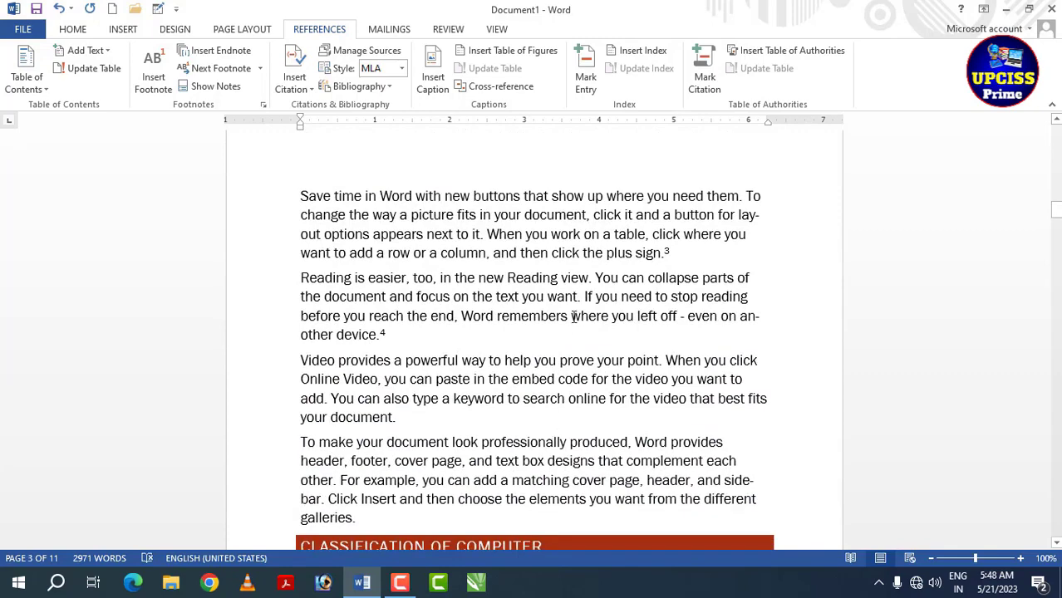
{"action": "left_click_drag", "start_coordinate": [571, 318], "coordinate": [609, 318]}
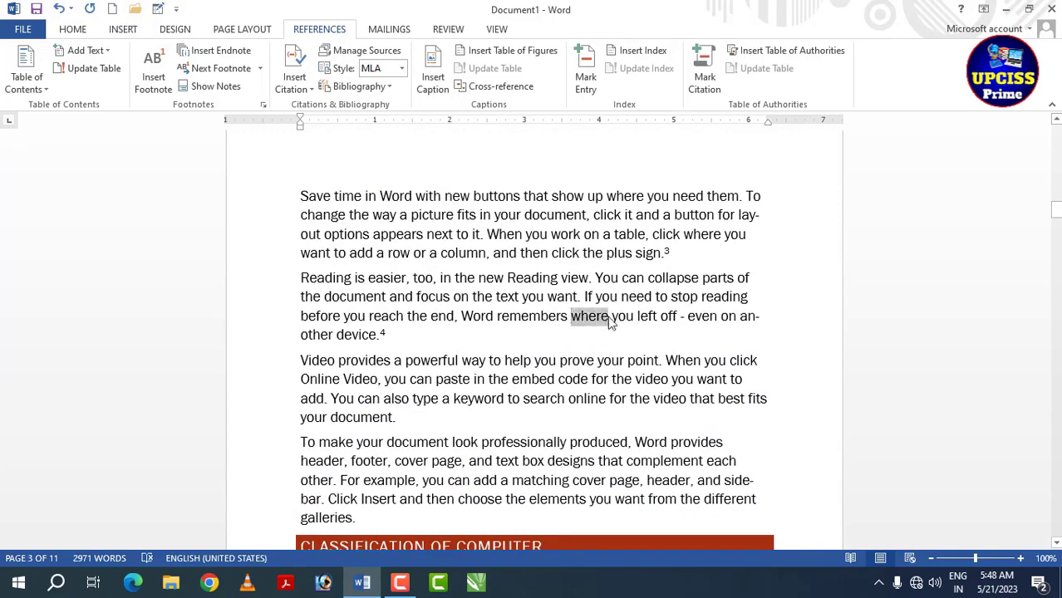
{"action": "left_click", "coordinate": [597, 81]}
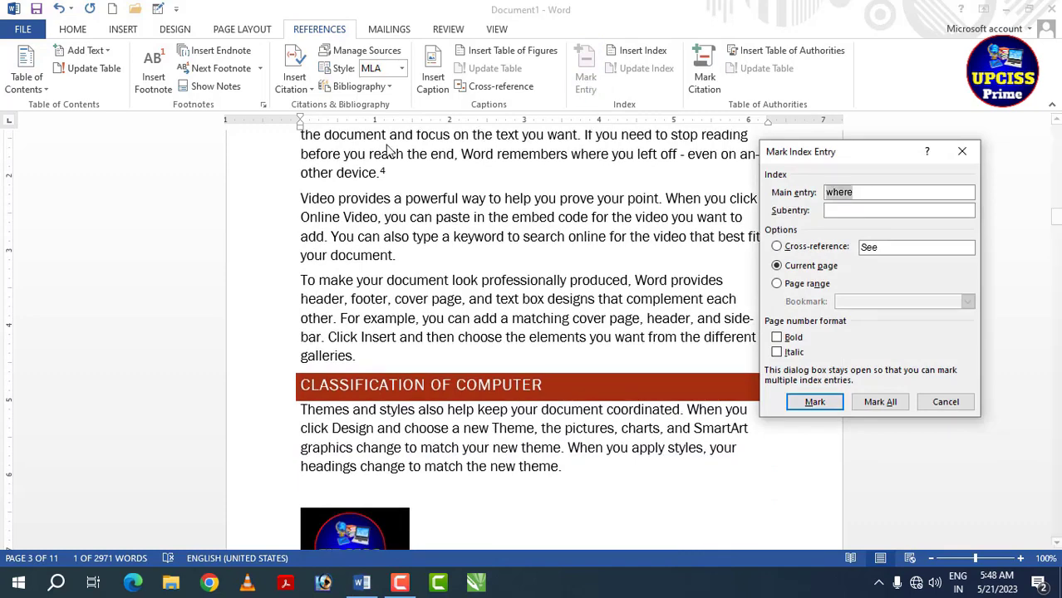
{"action": "left_click", "coordinate": [815, 401]}
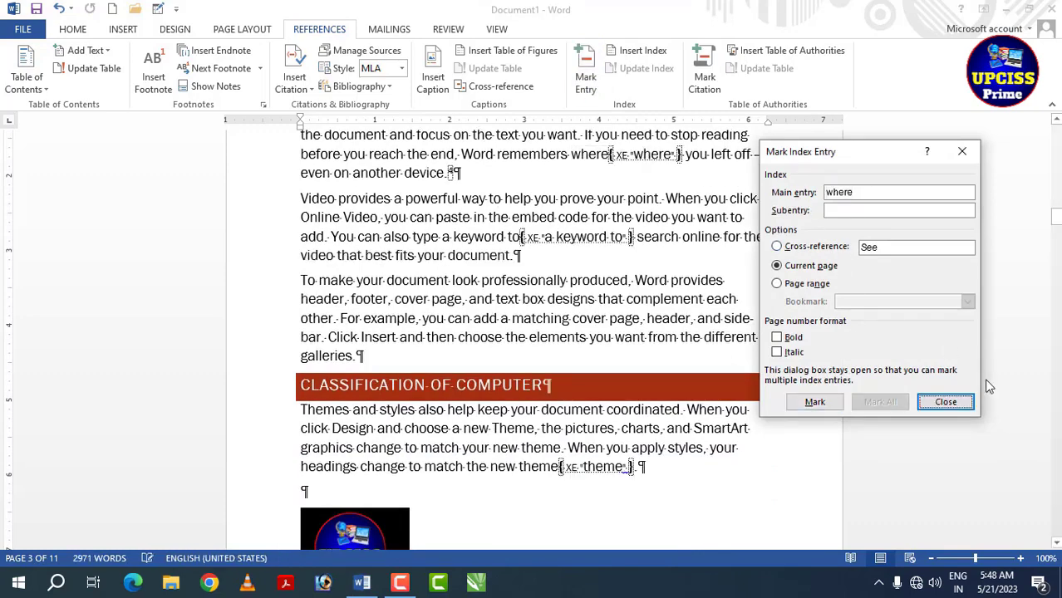
Step: Finish marking index entries, hide the formatting marks, and return to the index on the first page
{"action": "left_click", "coordinate": [946, 401]}
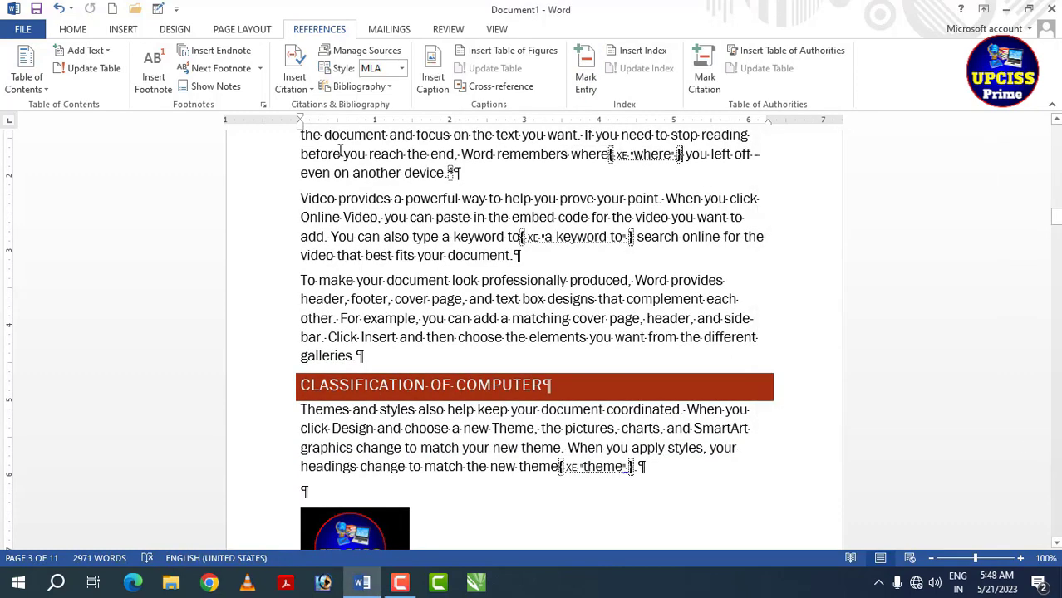
{"action": "left_click", "coordinate": [73, 30]}
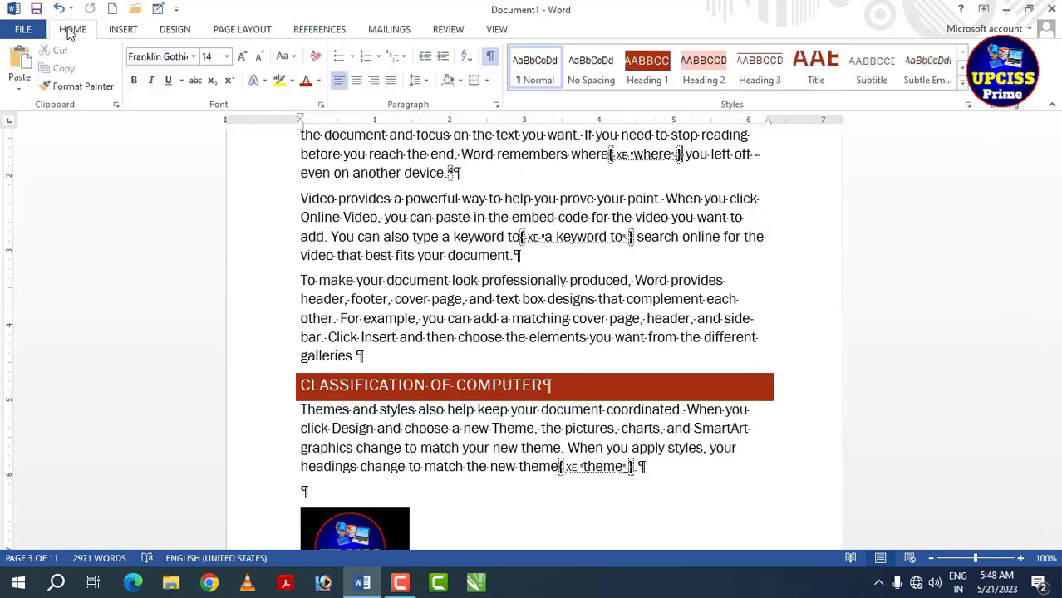
{"action": "left_click", "coordinate": [490, 56]}
{"action": "scroll", "coordinate": [449, 324], "scroll_direction": "up", "scroll_amount": 20}
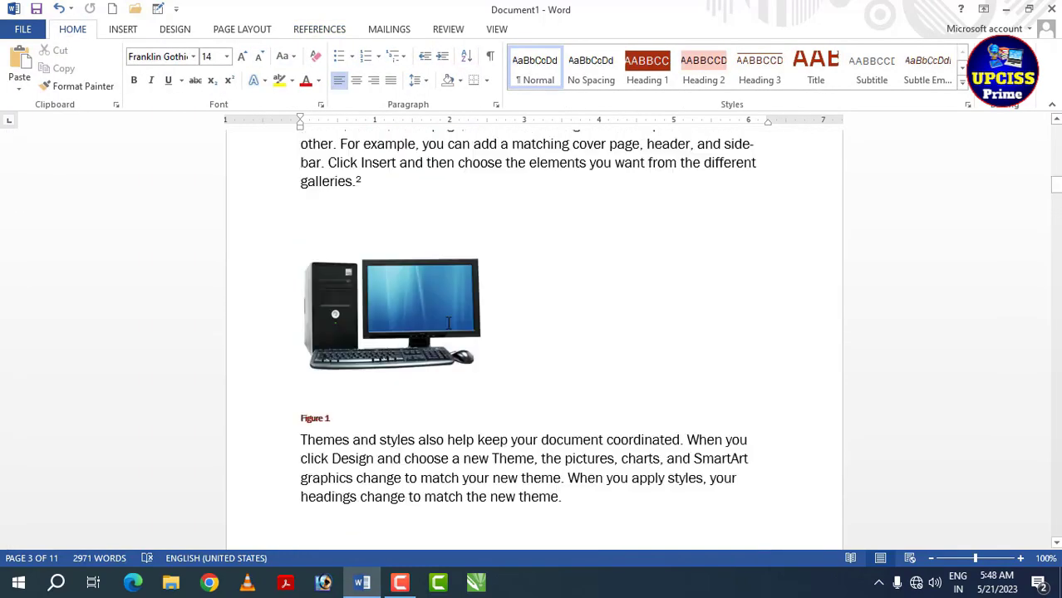
{"action": "scroll", "coordinate": [457, 364], "scroll_direction": "down", "scroll_amount": 5}
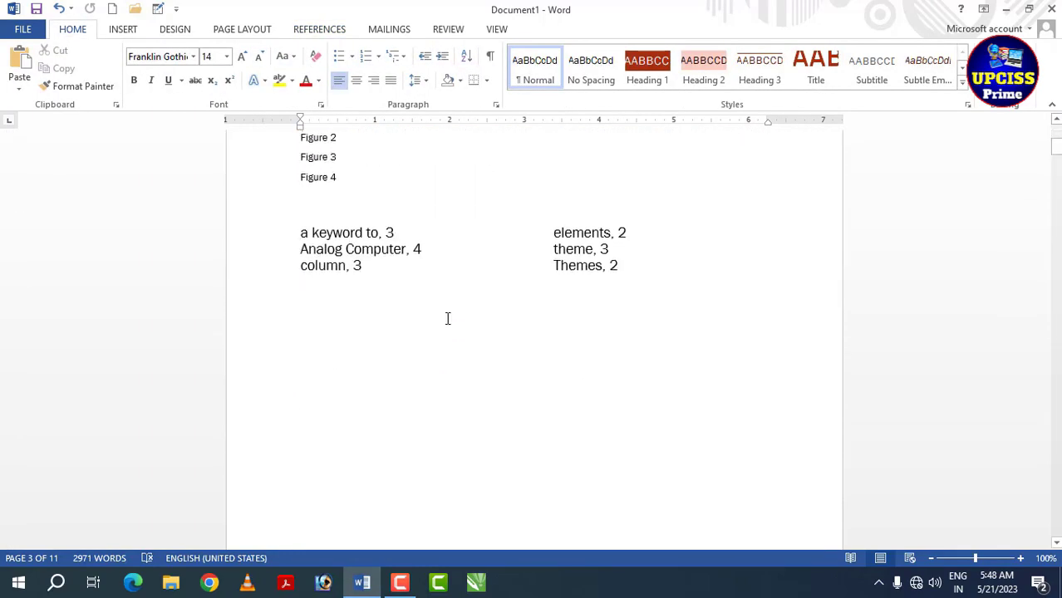
Step: Update the two-column index on the first page with the newly marked entry
{"action": "left_click", "coordinate": [320, 30]}
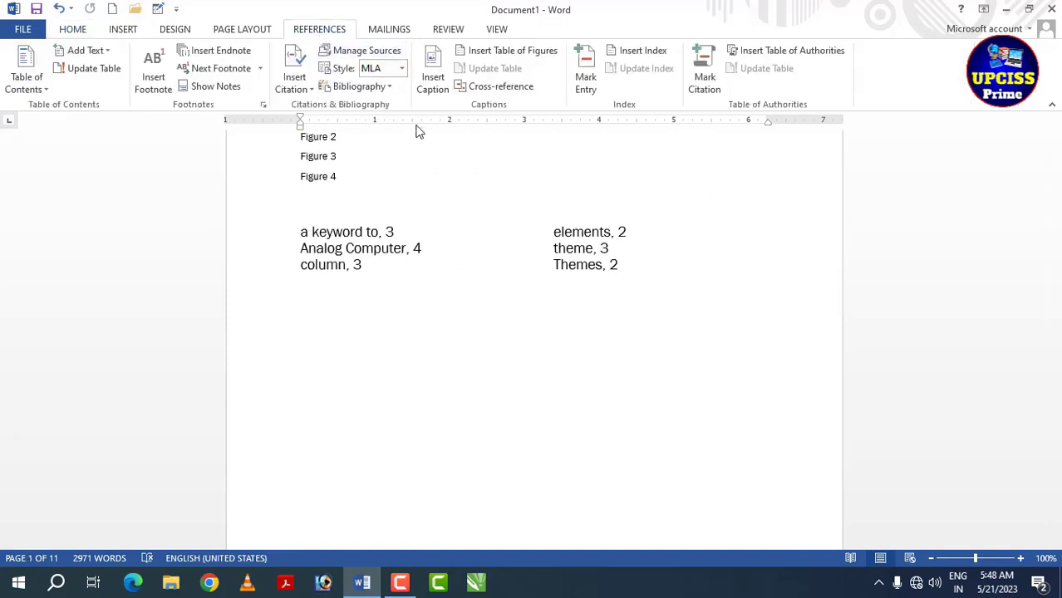
{"action": "left_click", "coordinate": [364, 250]}
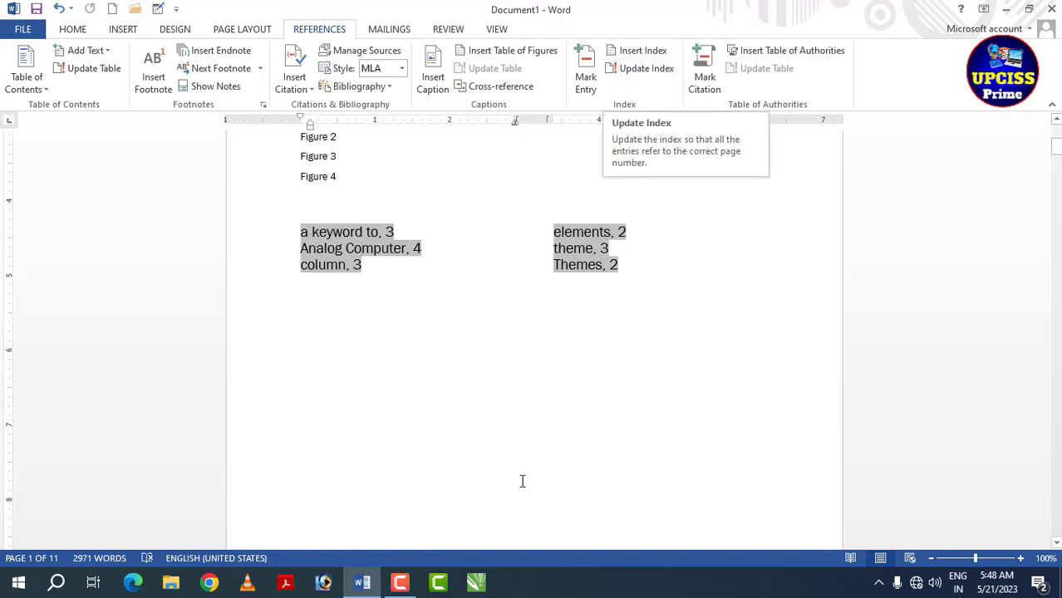
{"action": "left_click", "coordinate": [552, 268]}
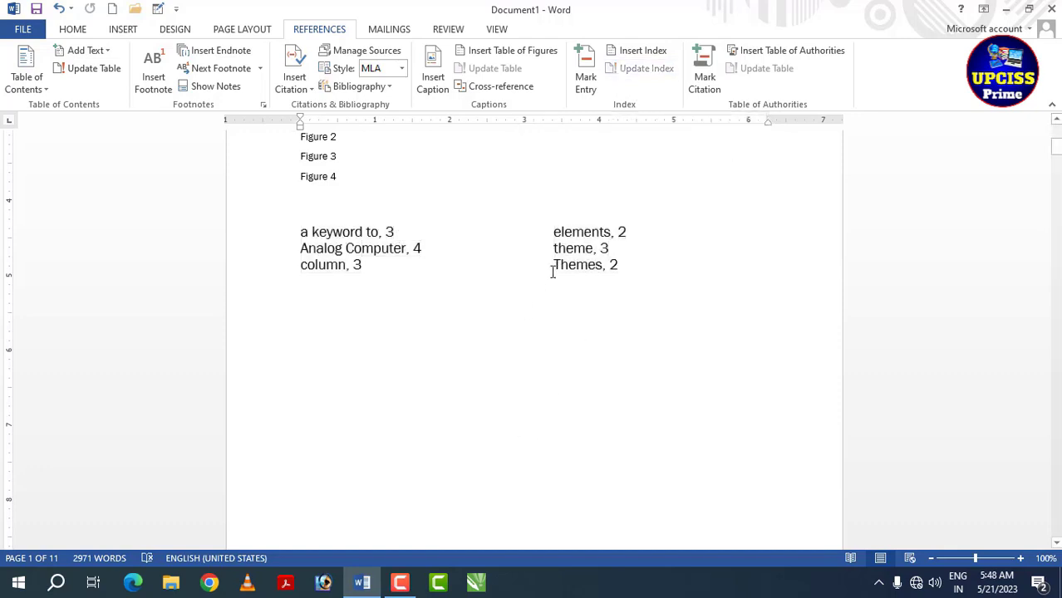
{"action": "left_click", "coordinate": [347, 247]}
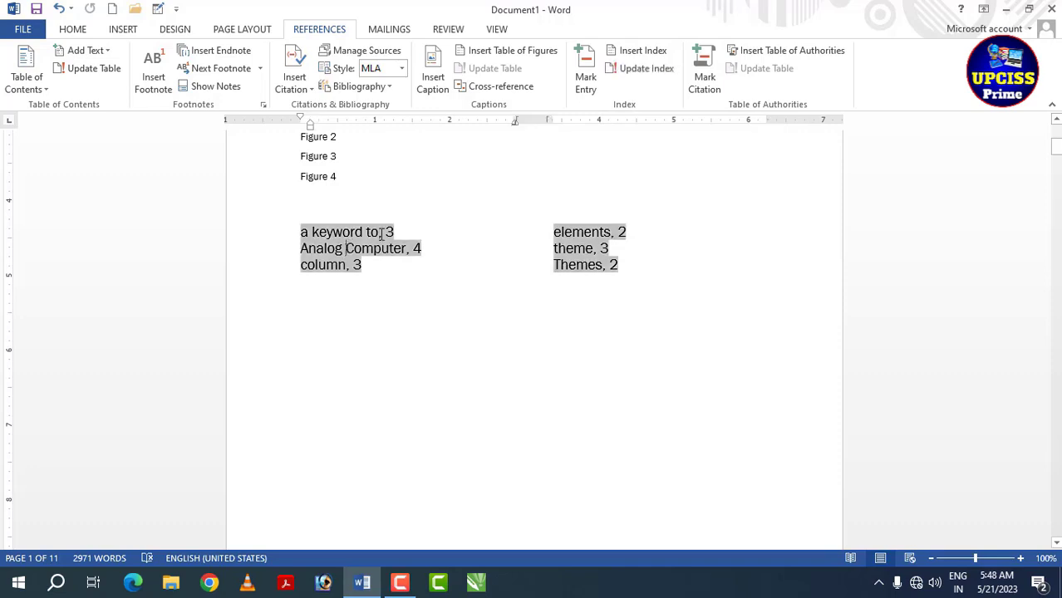
{"action": "left_click", "coordinate": [653, 74]}
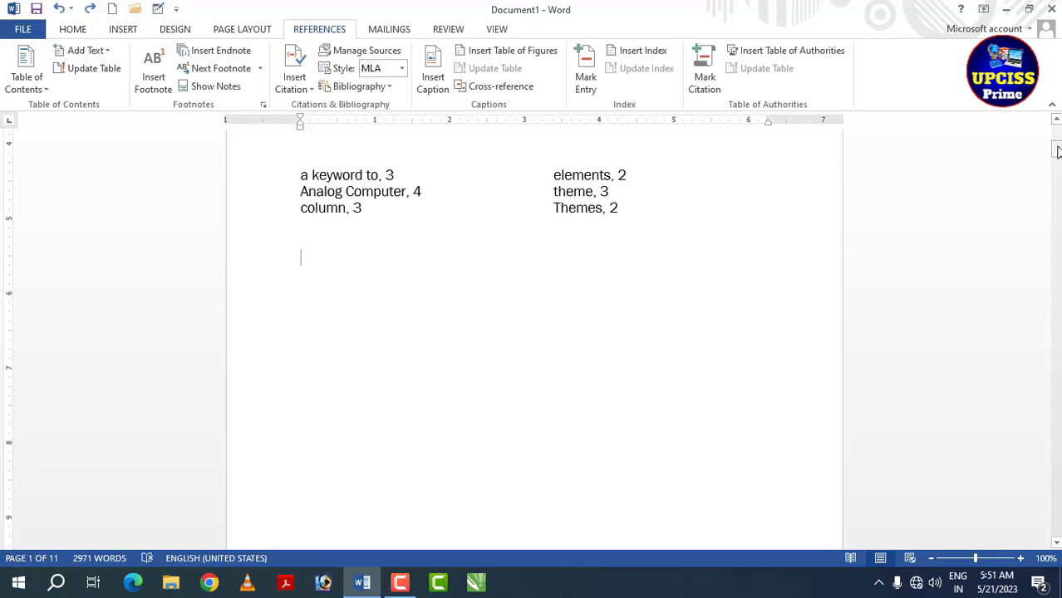
Step: Mark the "Computer Fundamental" bibliography entry on the last page as a citation in the Other Authorities category
{"action": "left_click_drag", "start_coordinate": [1057, 150], "coordinate": [1052, 541]}
{"action": "left_click", "coordinate": [415, 177]}
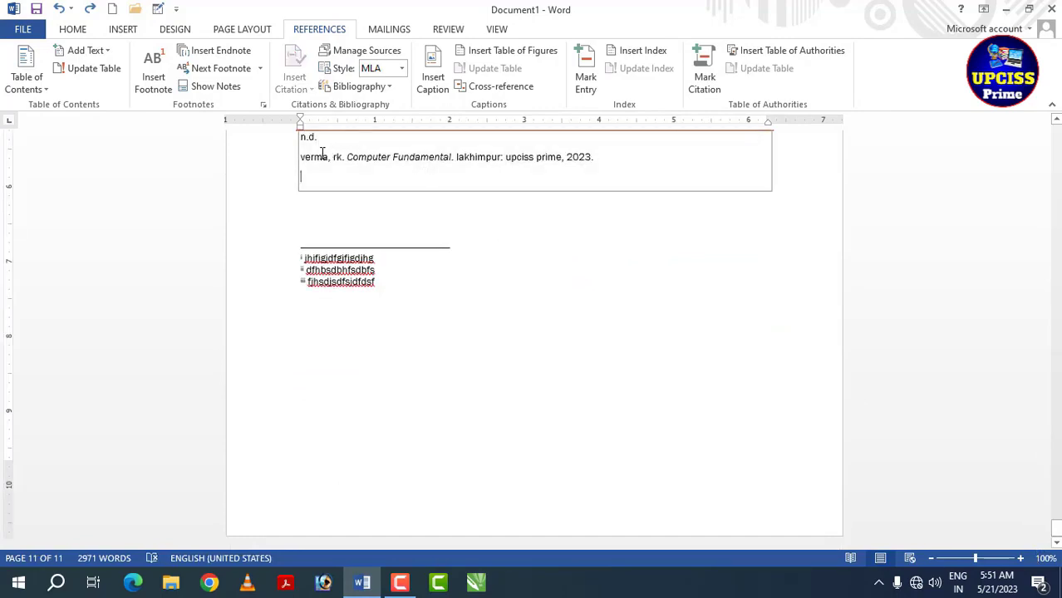
{"action": "left_click_drag", "start_coordinate": [302, 157], "coordinate": [338, 160]}
{"action": "left_click_drag", "start_coordinate": [592, 157], "coordinate": [295, 145]}
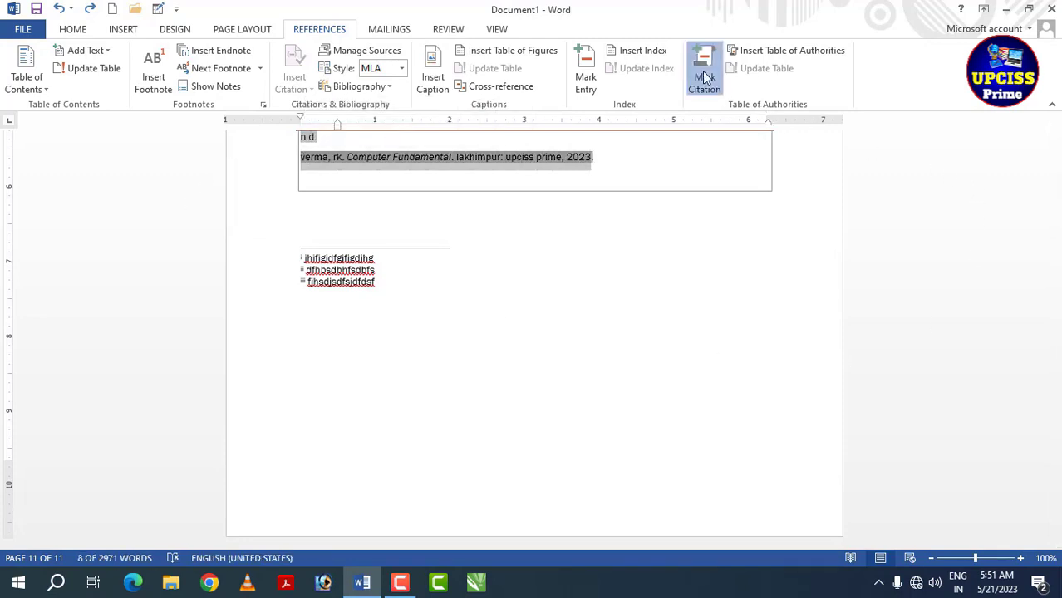
{"action": "left_click", "coordinate": [704, 73]}
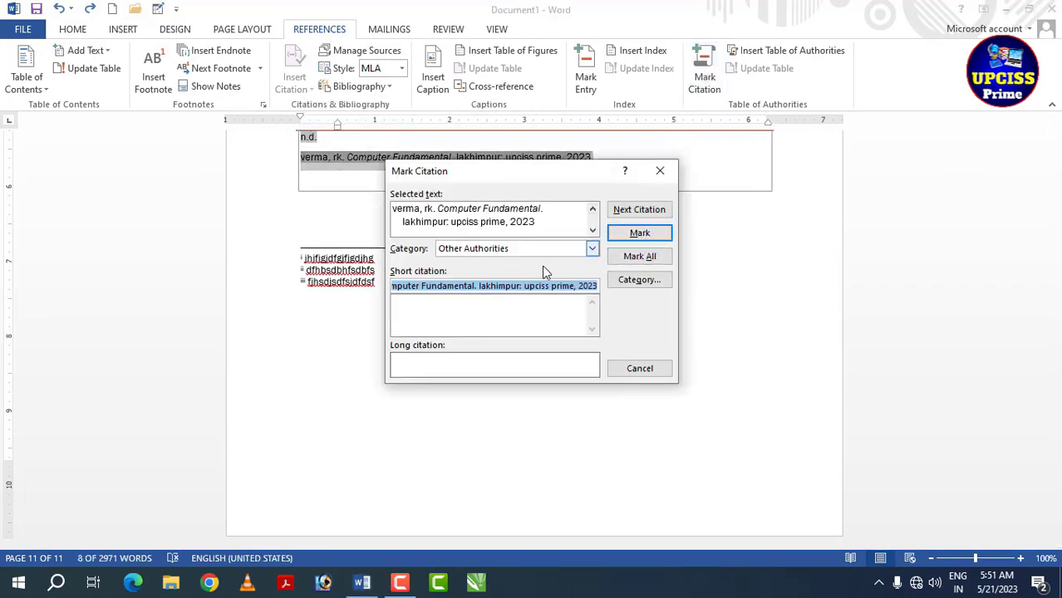
{"action": "left_click", "coordinate": [630, 236]}
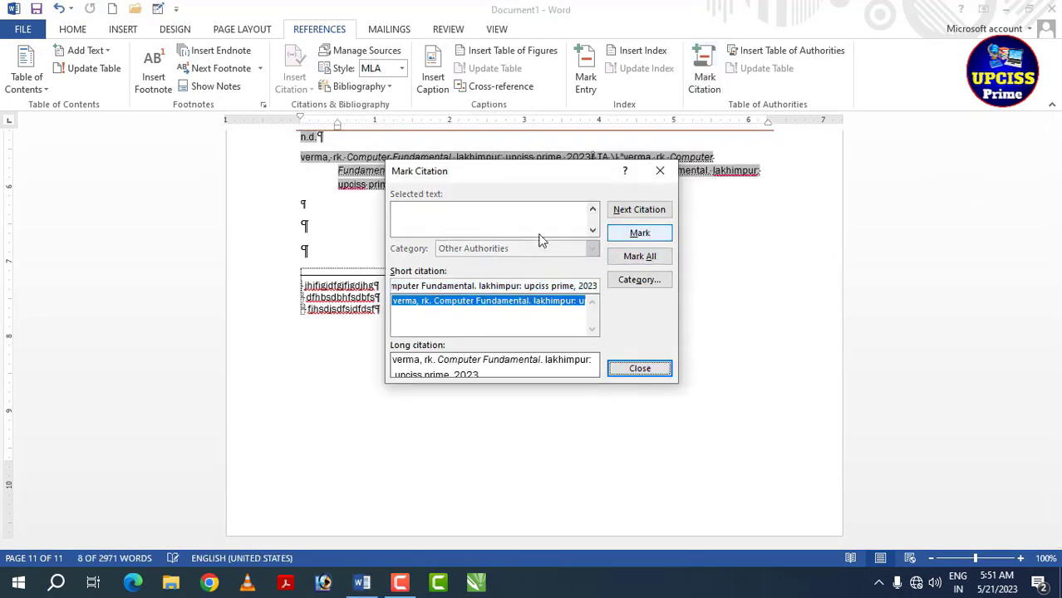
{"action": "left_click", "coordinate": [637, 368]}
Step: Return to the index on the first page and hide the formatting marks again
{"action": "scroll", "coordinate": [603, 350], "scroll_direction": "up", "scroll_amount": 10}
{"action": "scroll", "coordinate": [599, 340], "scroll_direction": "down", "scroll_amount": 5}
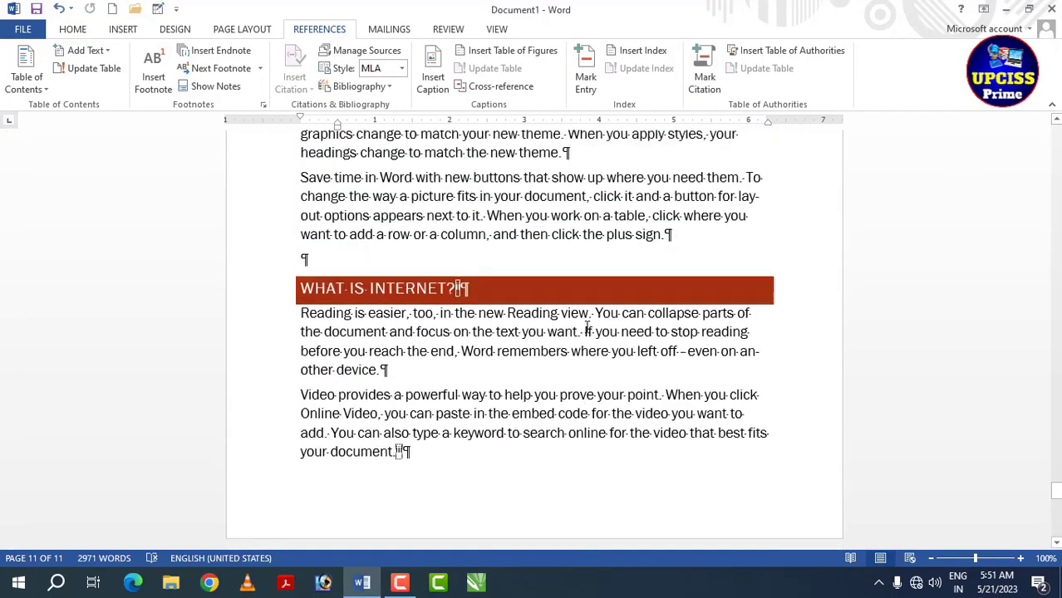
{"action": "scroll", "coordinate": [459, 448], "scroll_direction": "up", "scroll_amount": 3}
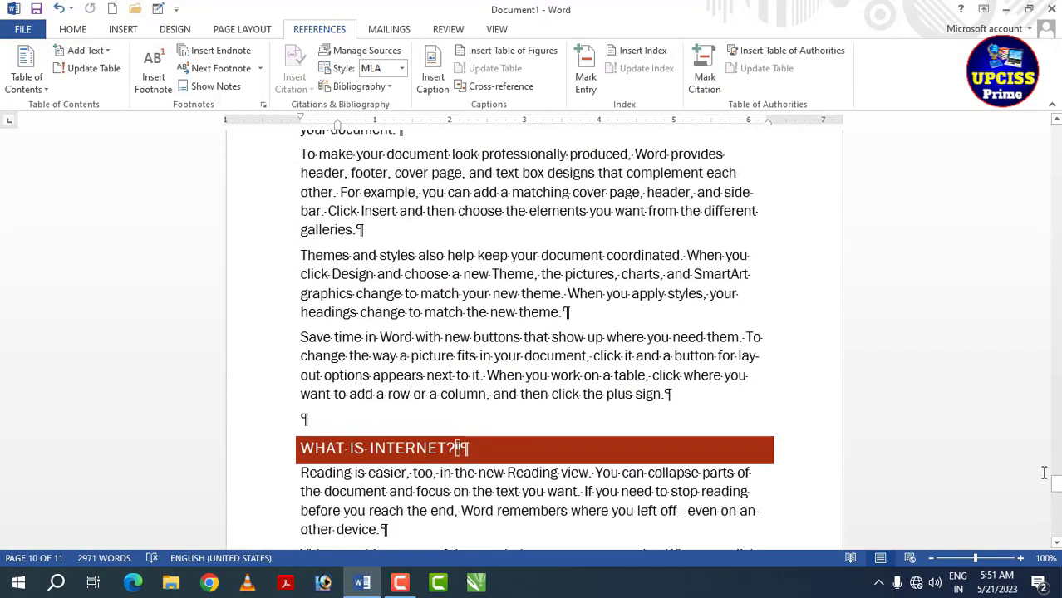
{"action": "left_click_drag", "start_coordinate": [1054, 484], "coordinate": [1054, 133]}
{"action": "scroll", "coordinate": [764, 234], "scroll_direction": "down", "scroll_amount": 8}
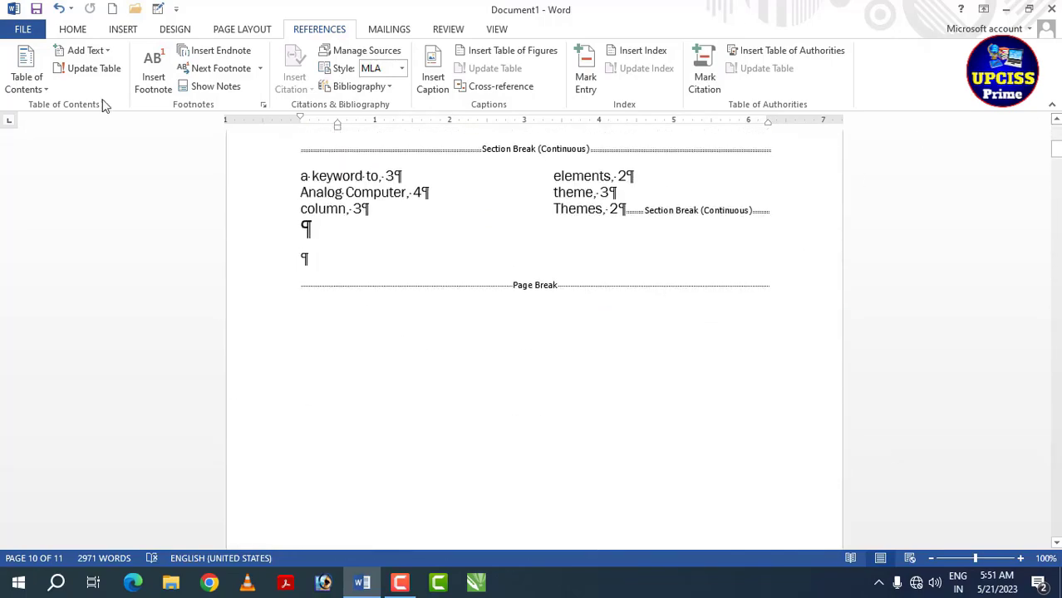
{"action": "left_click", "coordinate": [73, 29]}
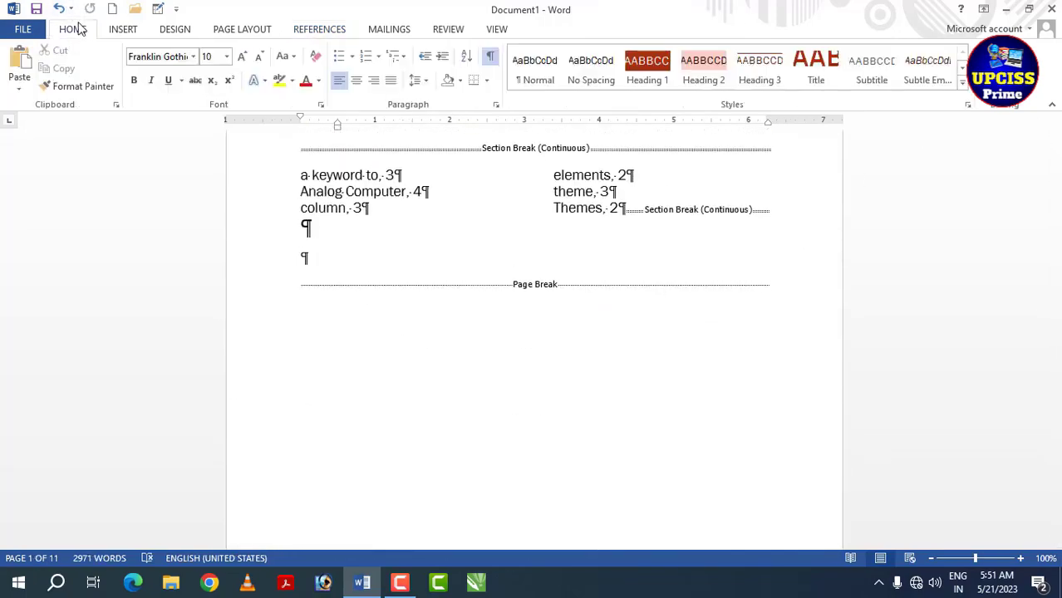
{"action": "left_click", "coordinate": [490, 56]}
Step: Insert a table of authorities for all categories below the index, using passim, original formatting, a dotted tab leader and the template format
{"action": "scroll", "coordinate": [339, 204], "scroll_direction": "down", "scroll_amount": 2}
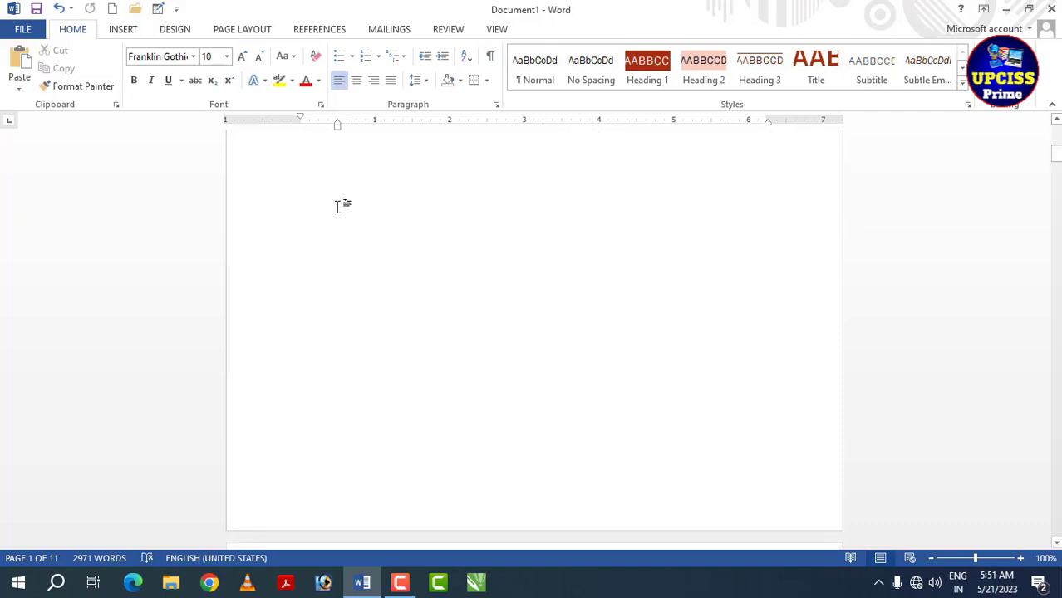
{"action": "left_click", "coordinate": [341, 208]}
{"action": "scroll", "coordinate": [349, 229], "scroll_direction": "up", "scroll_amount": 3}
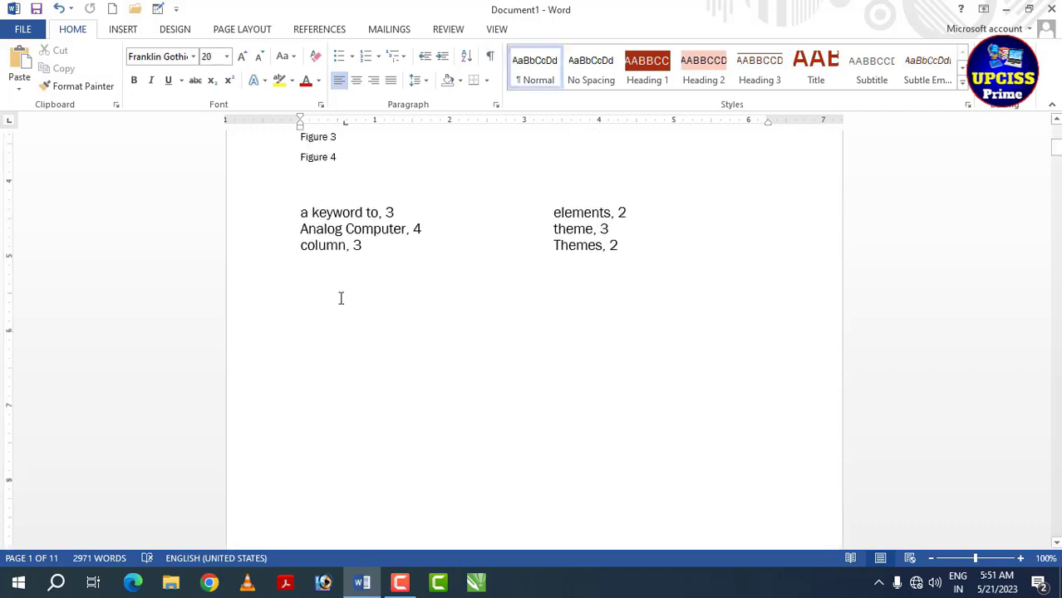
{"action": "left_click", "coordinate": [319, 30]}
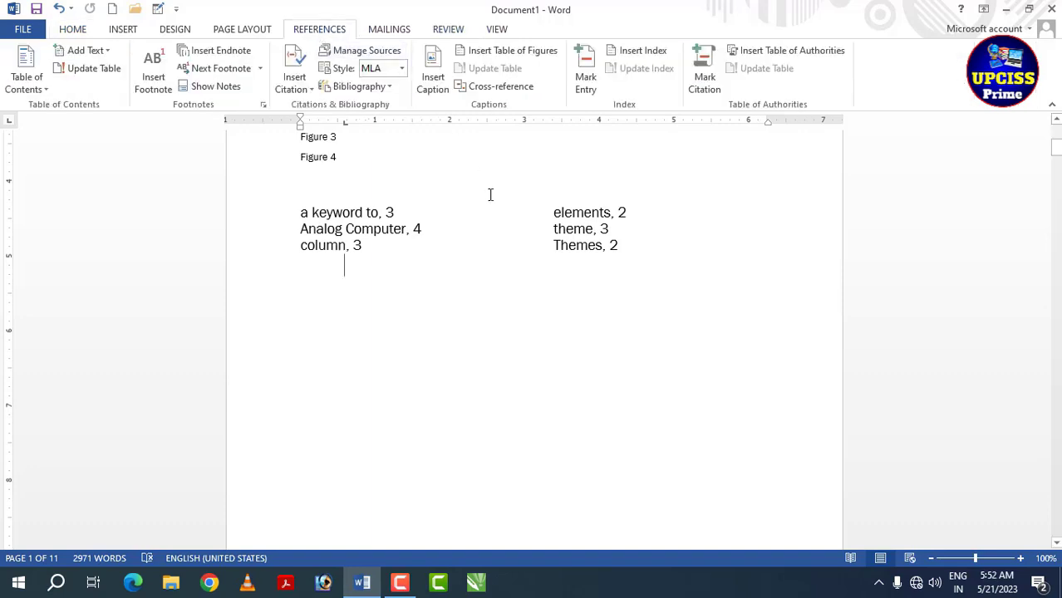
{"action": "left_click", "coordinate": [787, 54]}
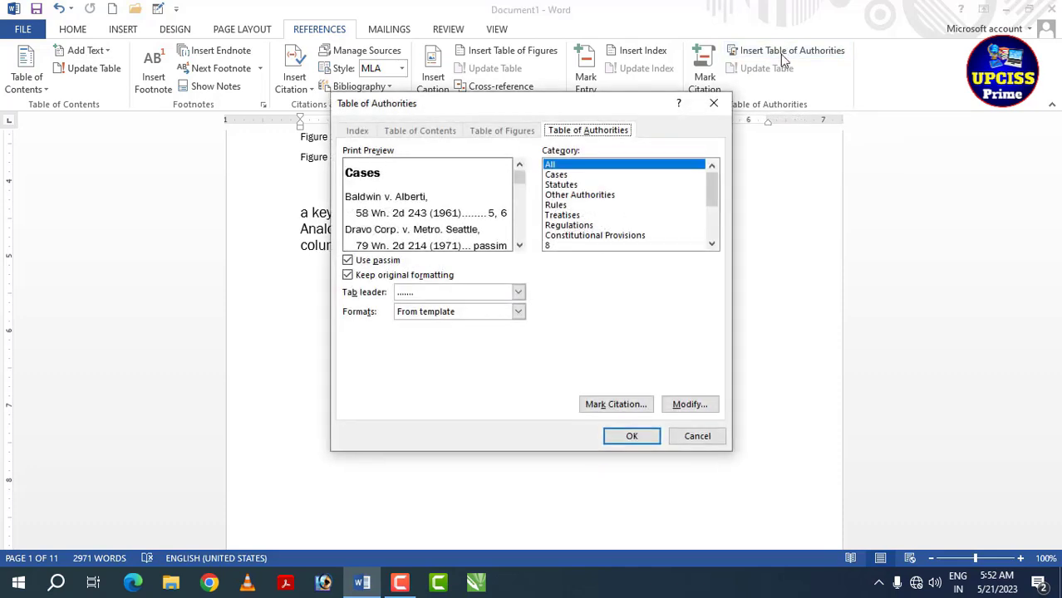
{"action": "left_click", "coordinate": [632, 437]}
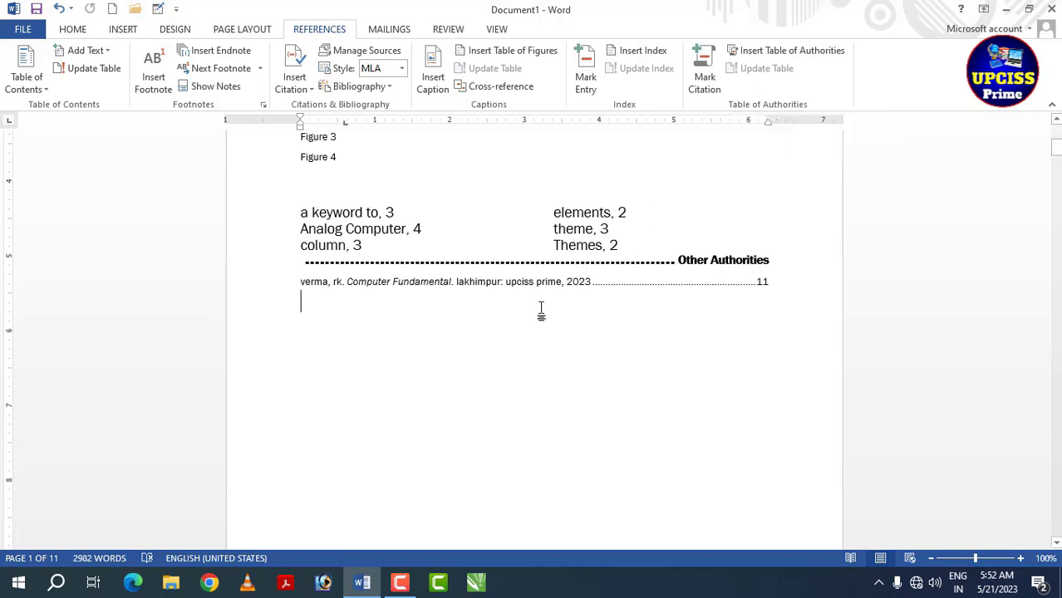
Step: Update the table of authorities below the index
{"action": "left_click", "coordinate": [538, 282]}
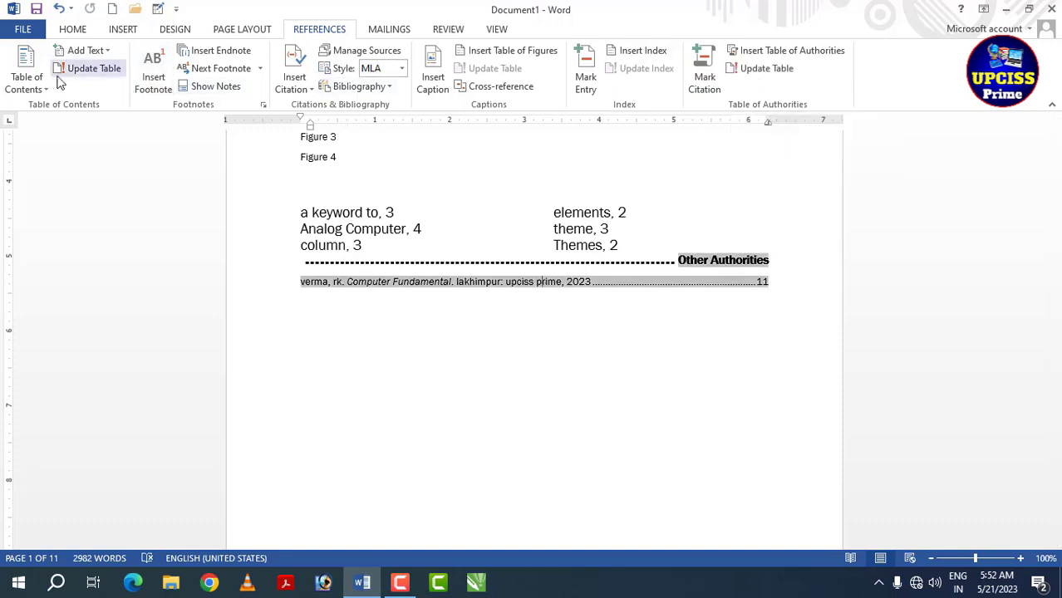
{"action": "left_click", "coordinate": [788, 75]}
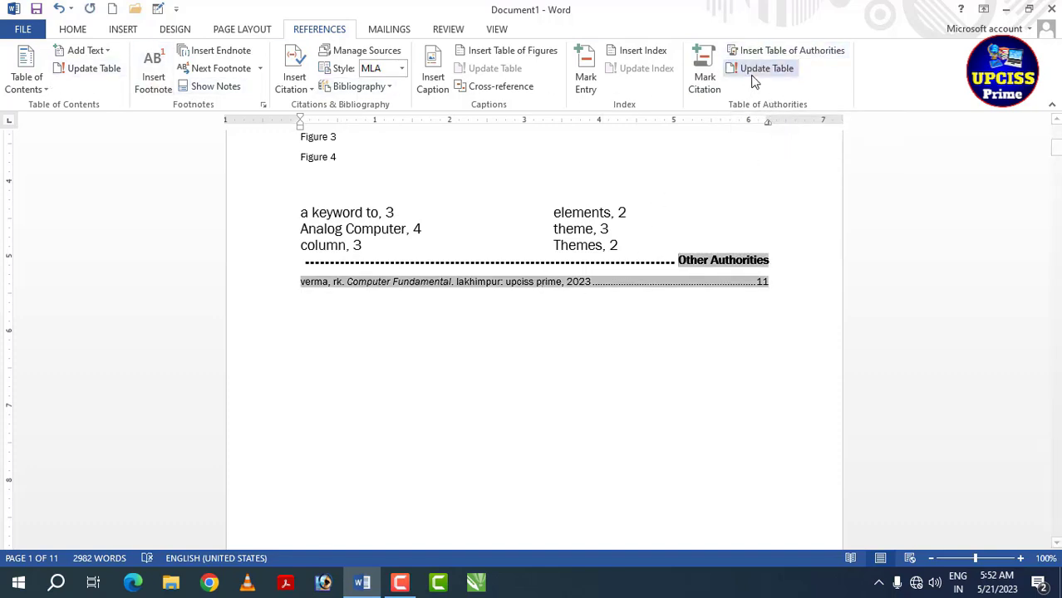
{"action": "left_click", "coordinate": [617, 298]}
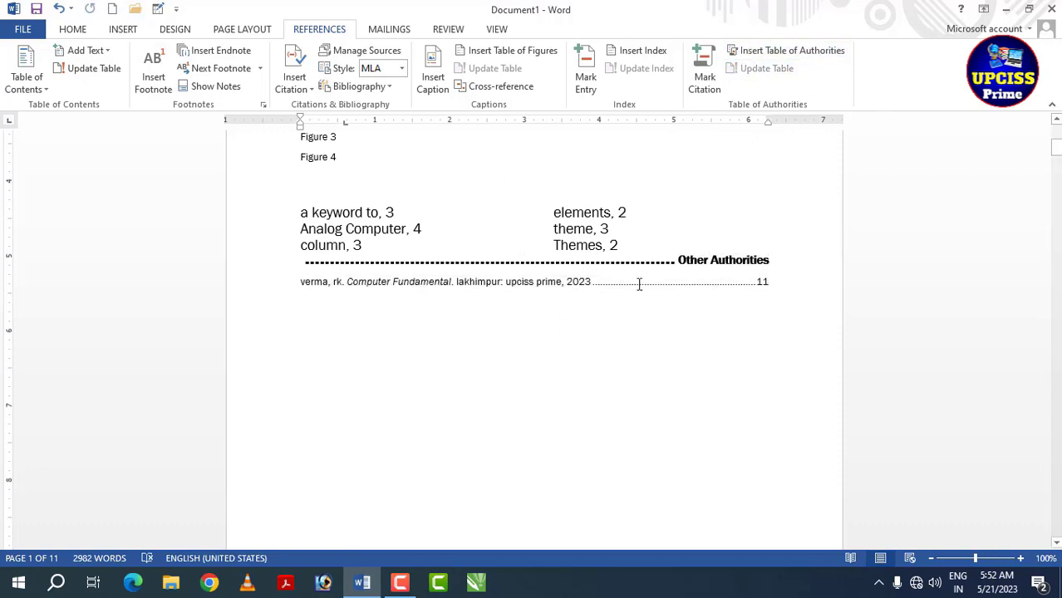
{"action": "triple_click", "coordinate": [419, 285]}
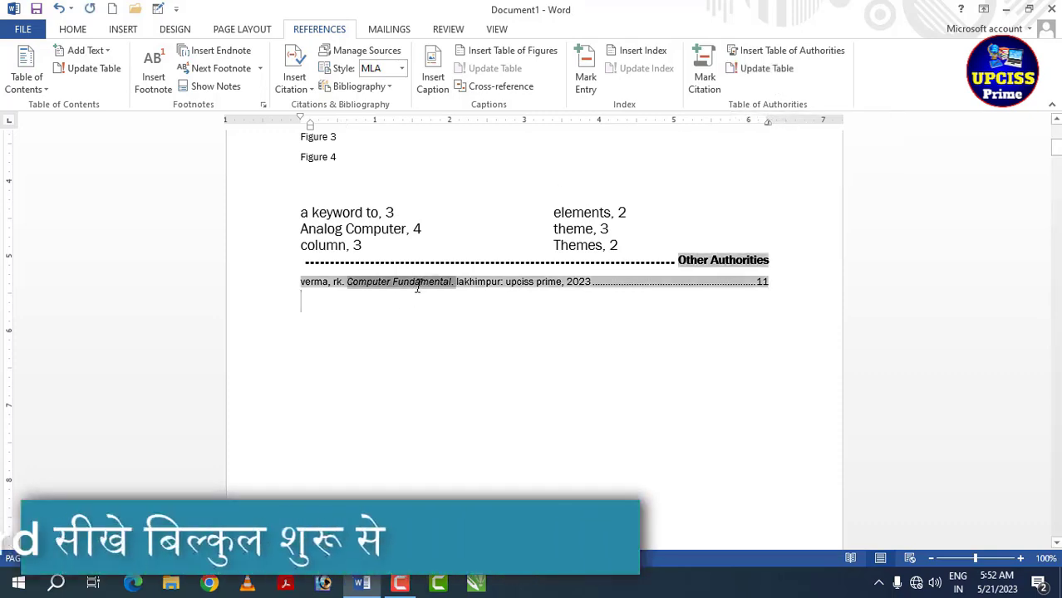
{"action": "left_click", "coordinate": [484, 323]}
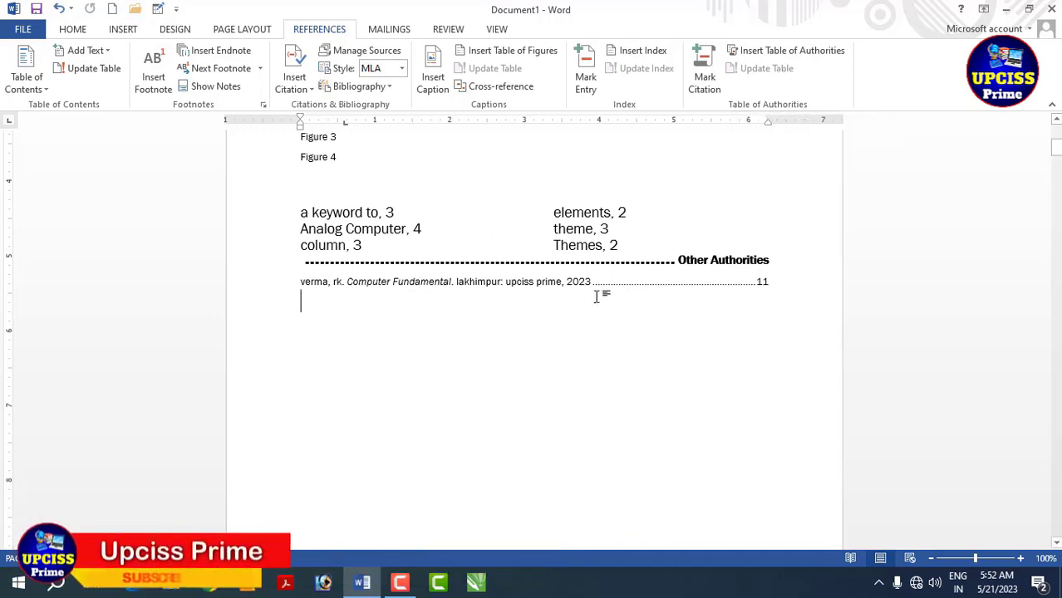
{"action": "left_click", "coordinate": [545, 281]}
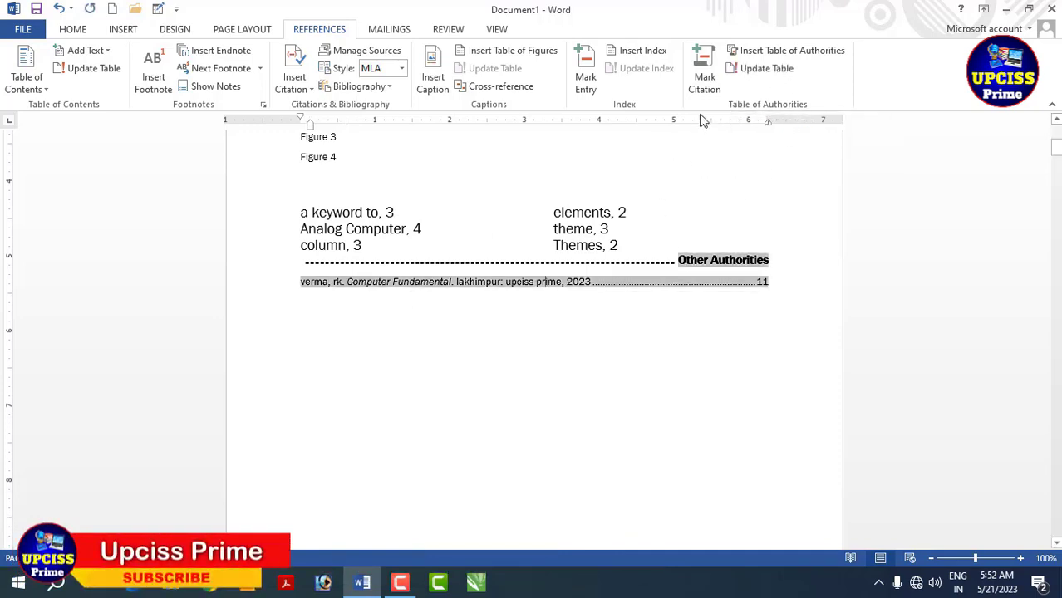
{"action": "left_click", "coordinate": [588, 296]}
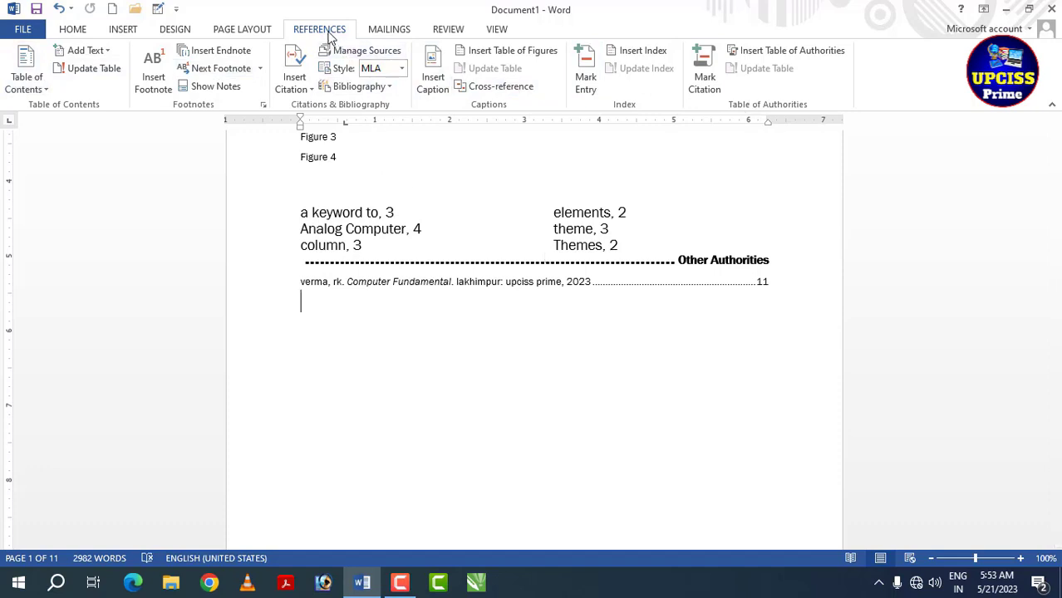
Step: Show the commands for mailings and mail merge
{"action": "left_click", "coordinate": [390, 31]}
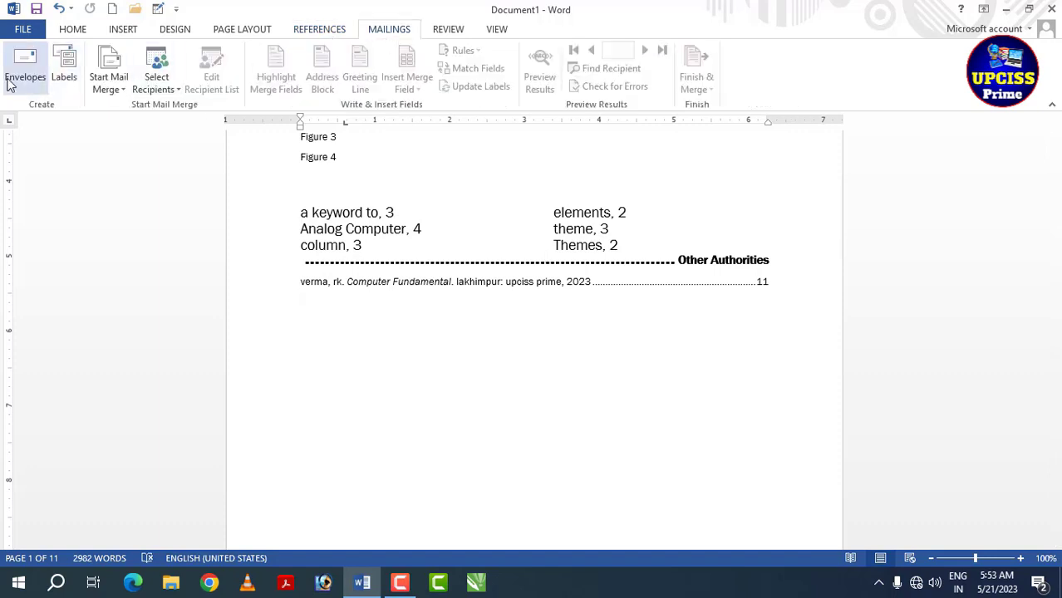